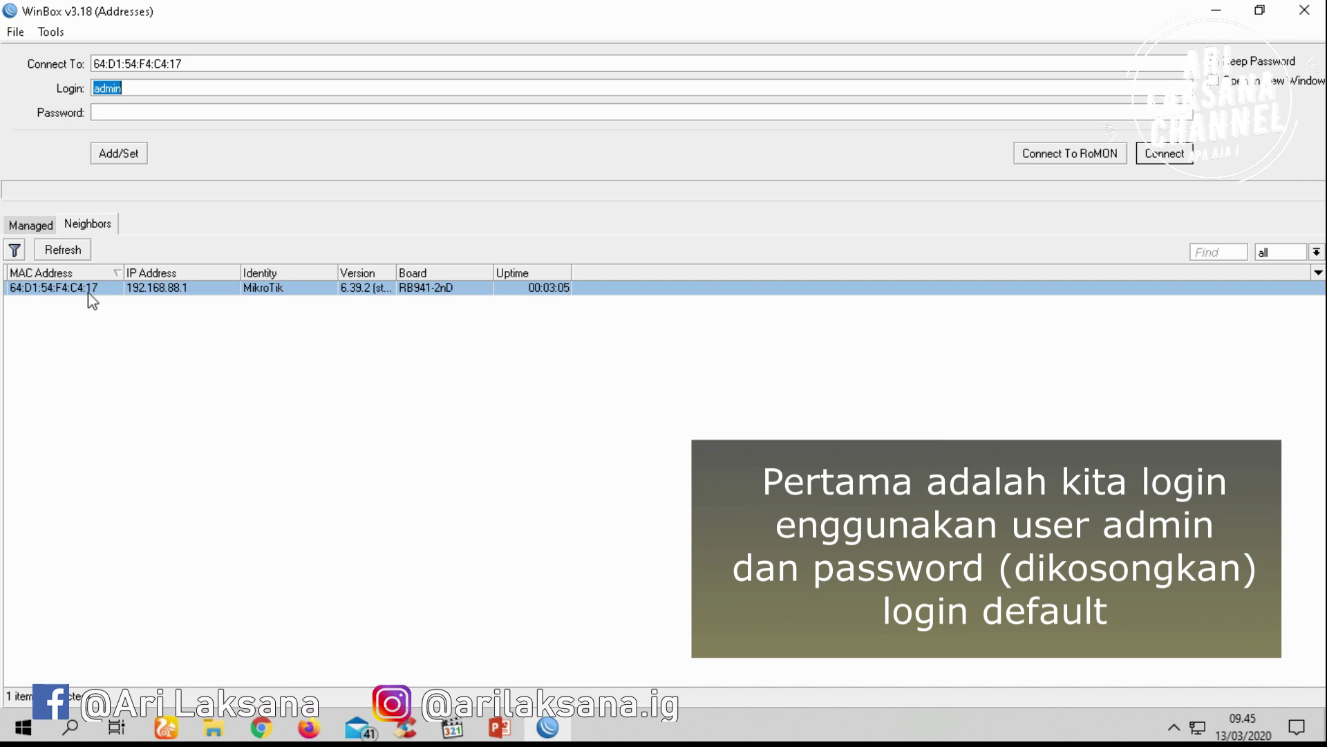
# Log in as admin, remove the router's default configuration, and disconnect the session
pyautogui.click(1161, 153)
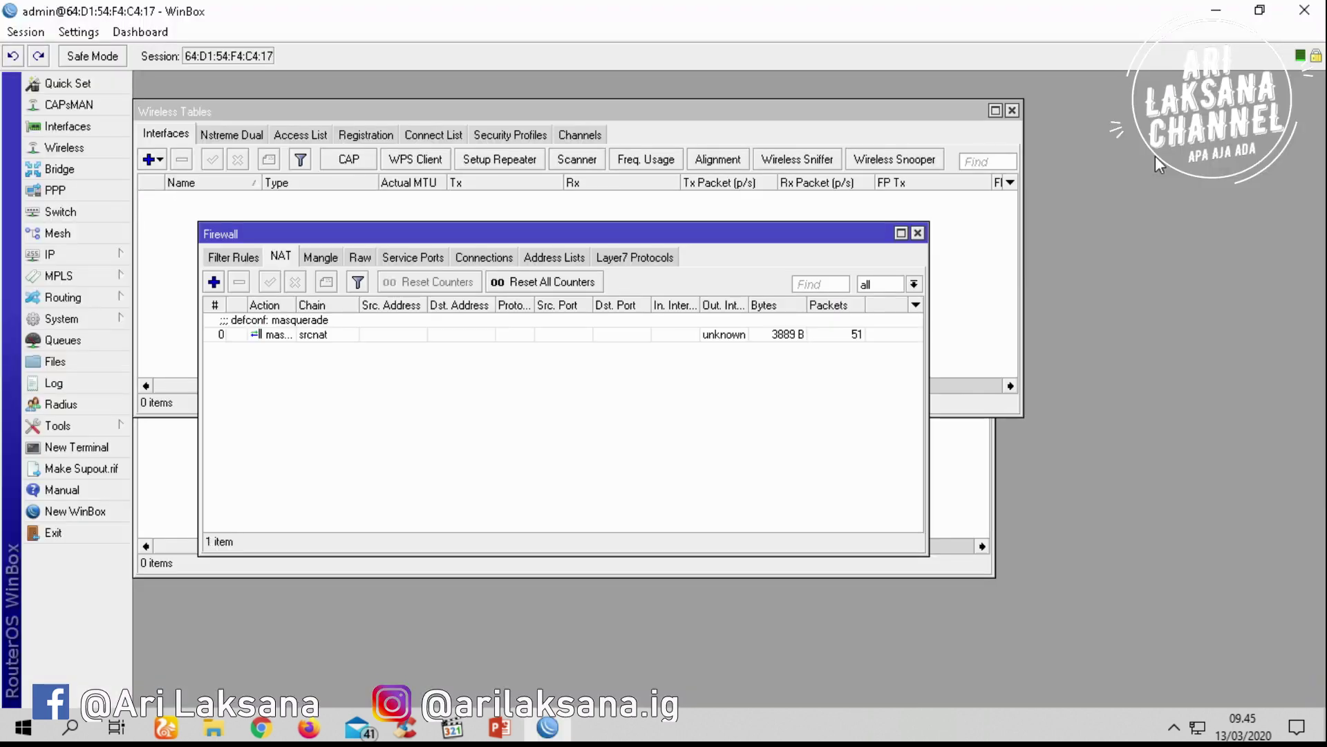
pyautogui.click(712, 496)
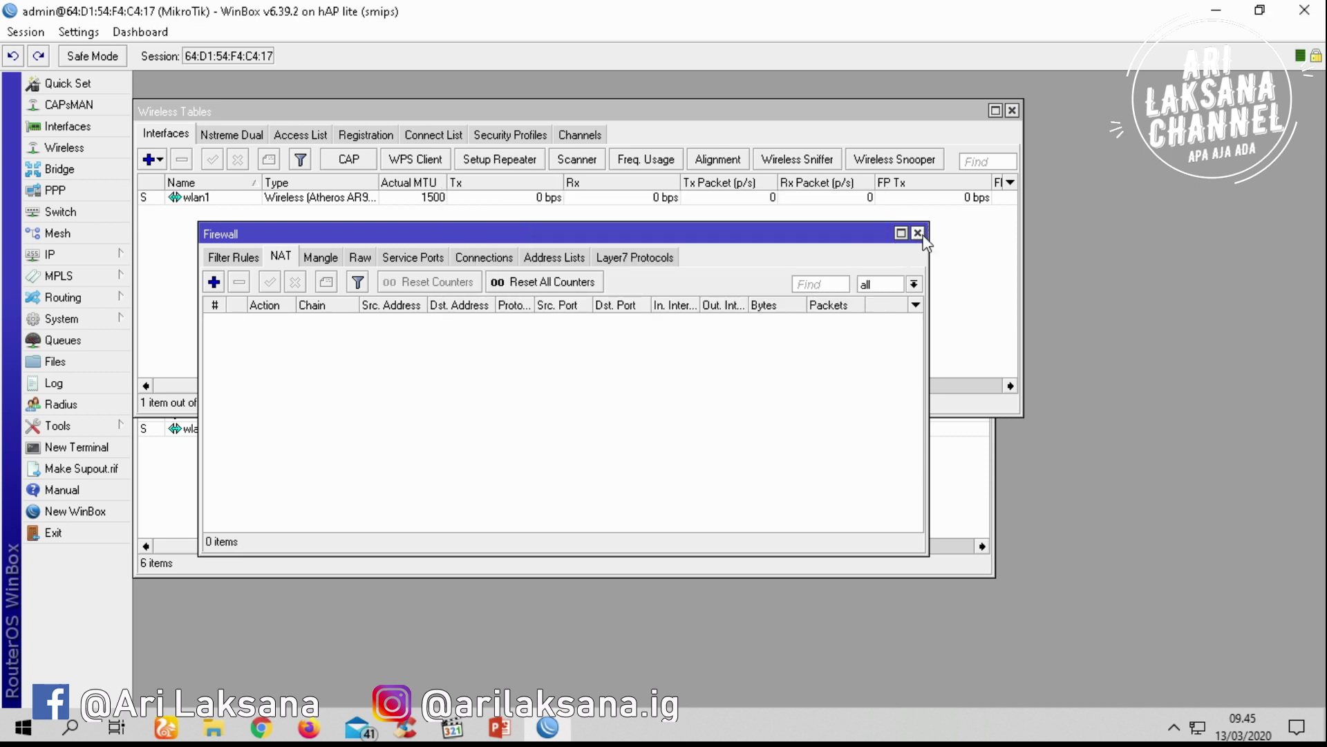
pyautogui.click(26, 31)
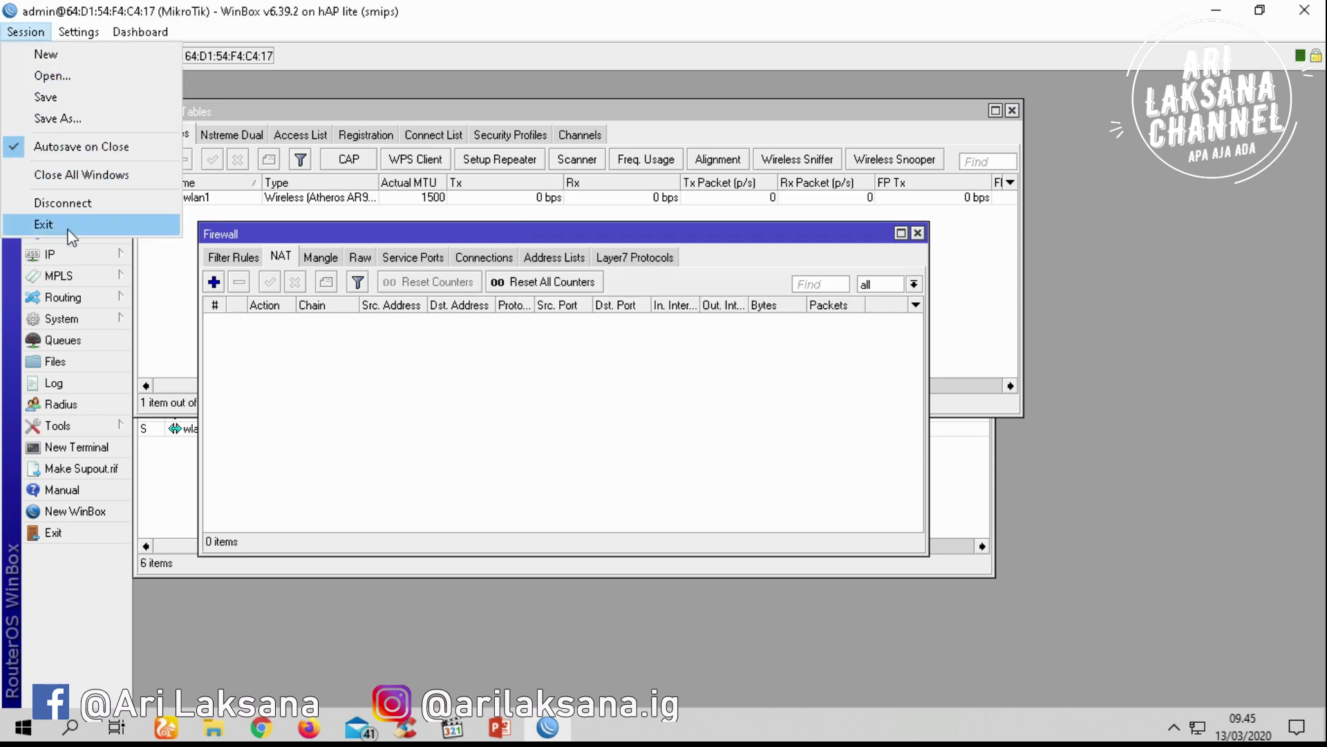
pyautogui.click(82, 207)
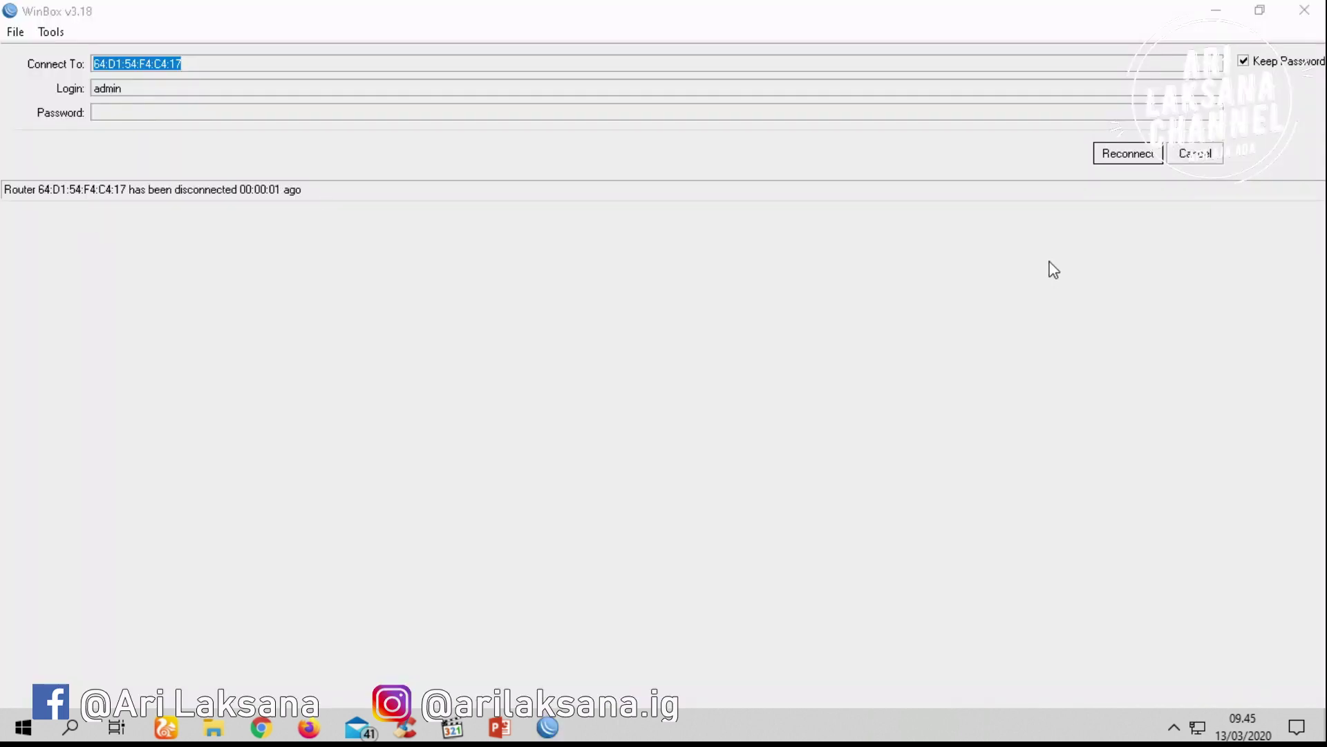
# Log back into router 64:D1:54:F4:C4:17 as admin
pyautogui.click(1210, 154)
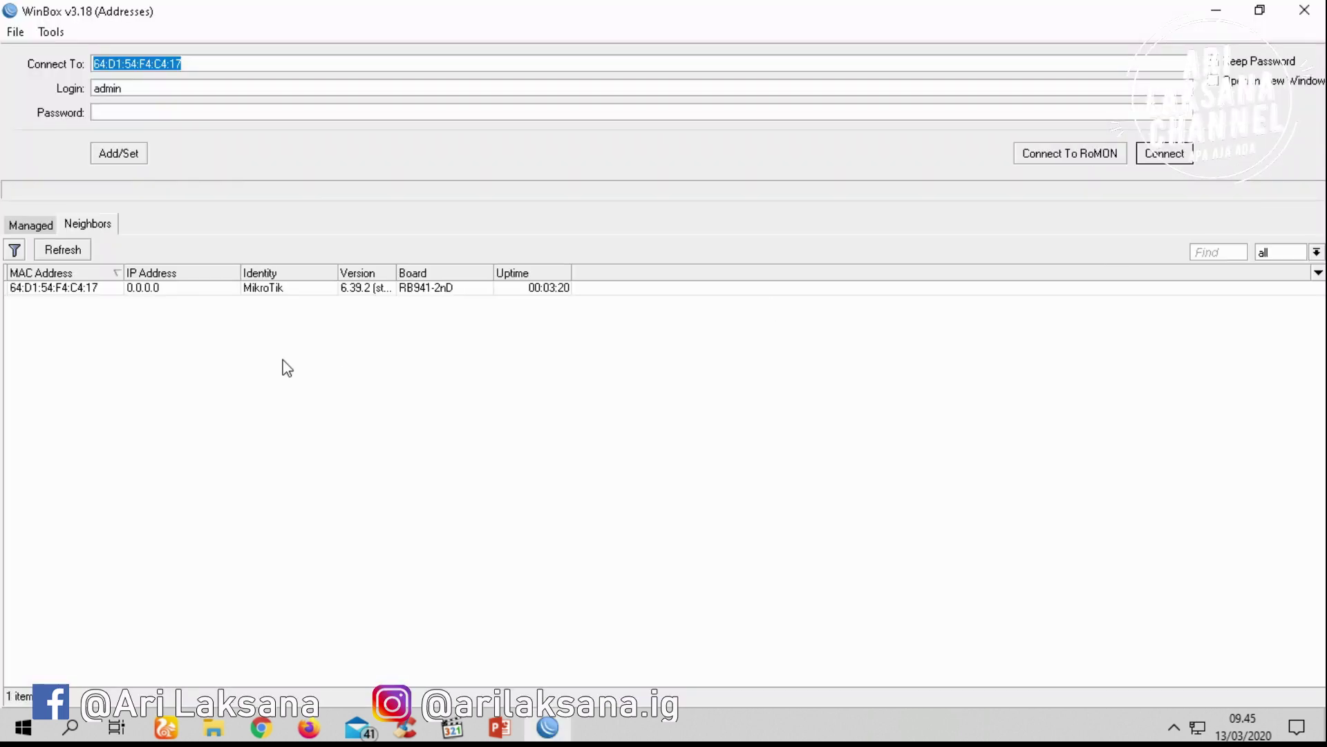
pyautogui.click(163, 291)
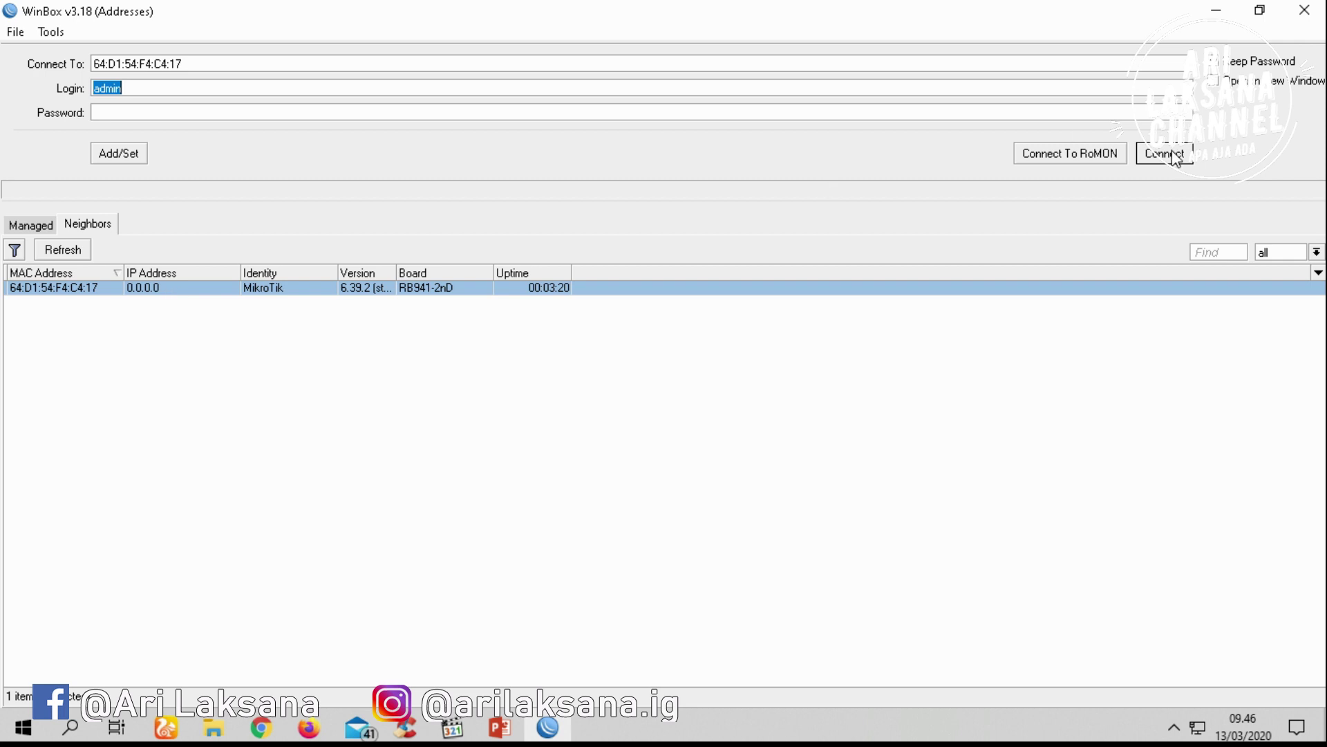
pyautogui.click(237, 113)
pyautogui.click(167, 290)
pyautogui.click(1156, 155)
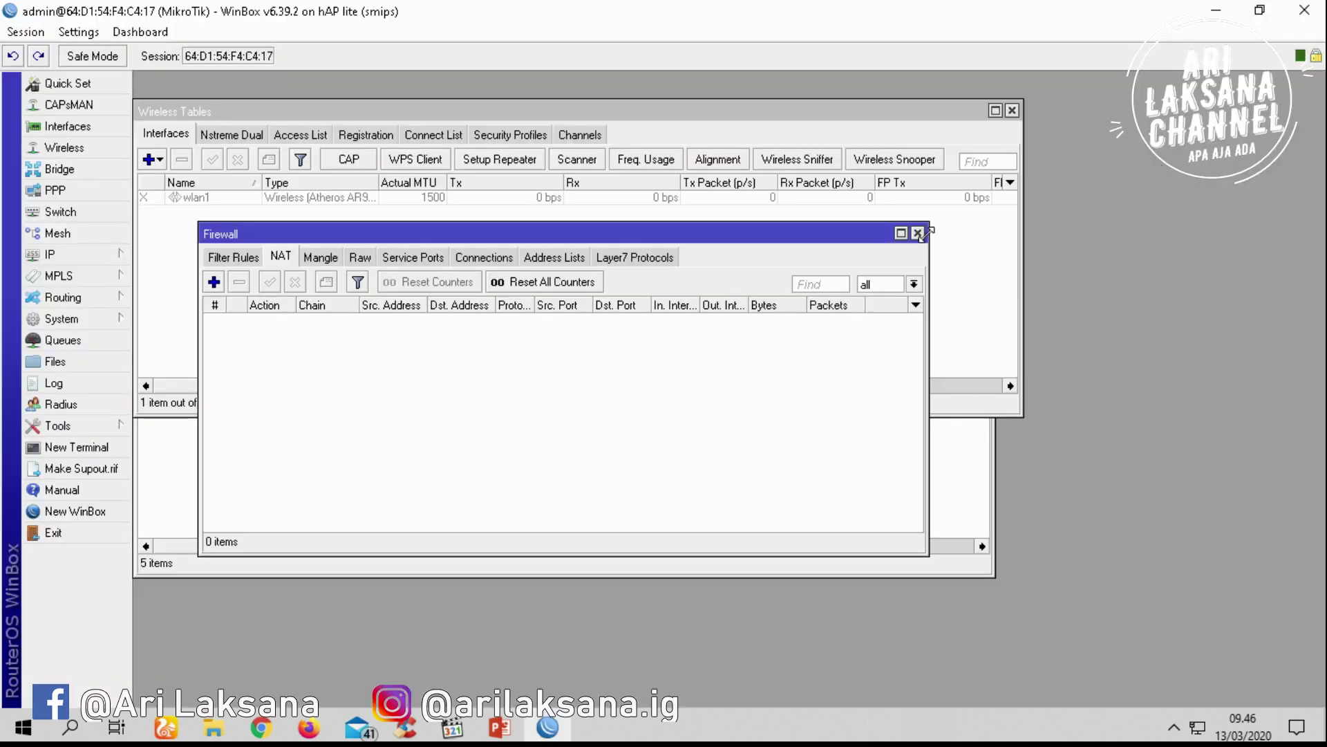
# Close the Wireless Tables, Firewall, Address List, Interface List, Route List and DHCP Server windows
pyautogui.click(1012, 110)
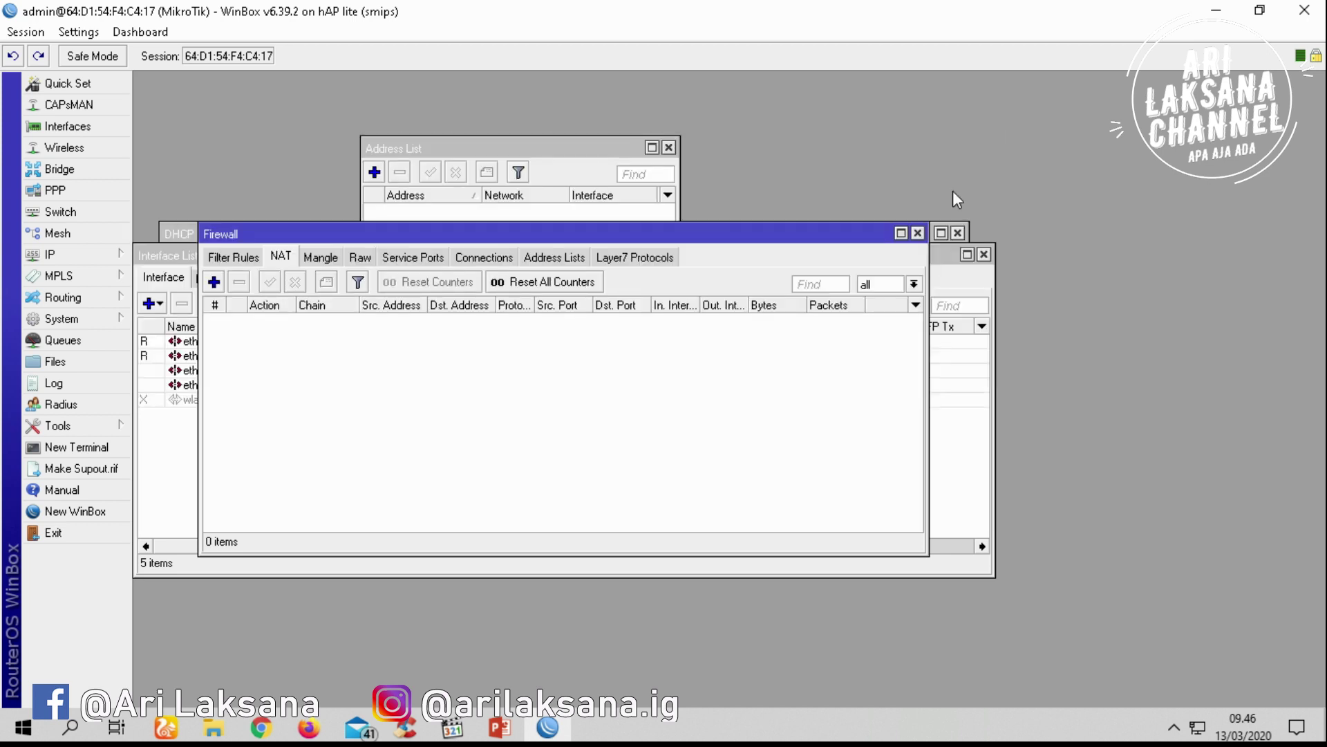
pyautogui.click(917, 233)
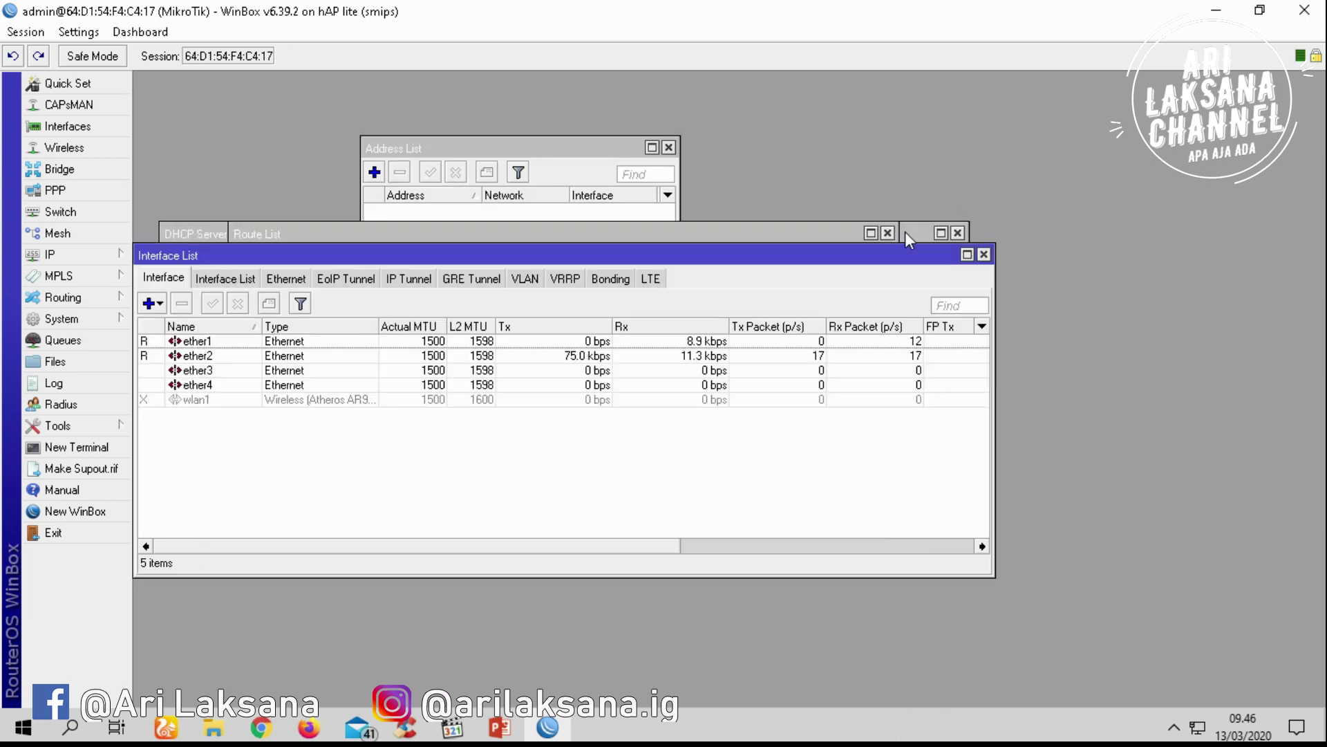
pyautogui.click(668, 148)
pyautogui.click(984, 254)
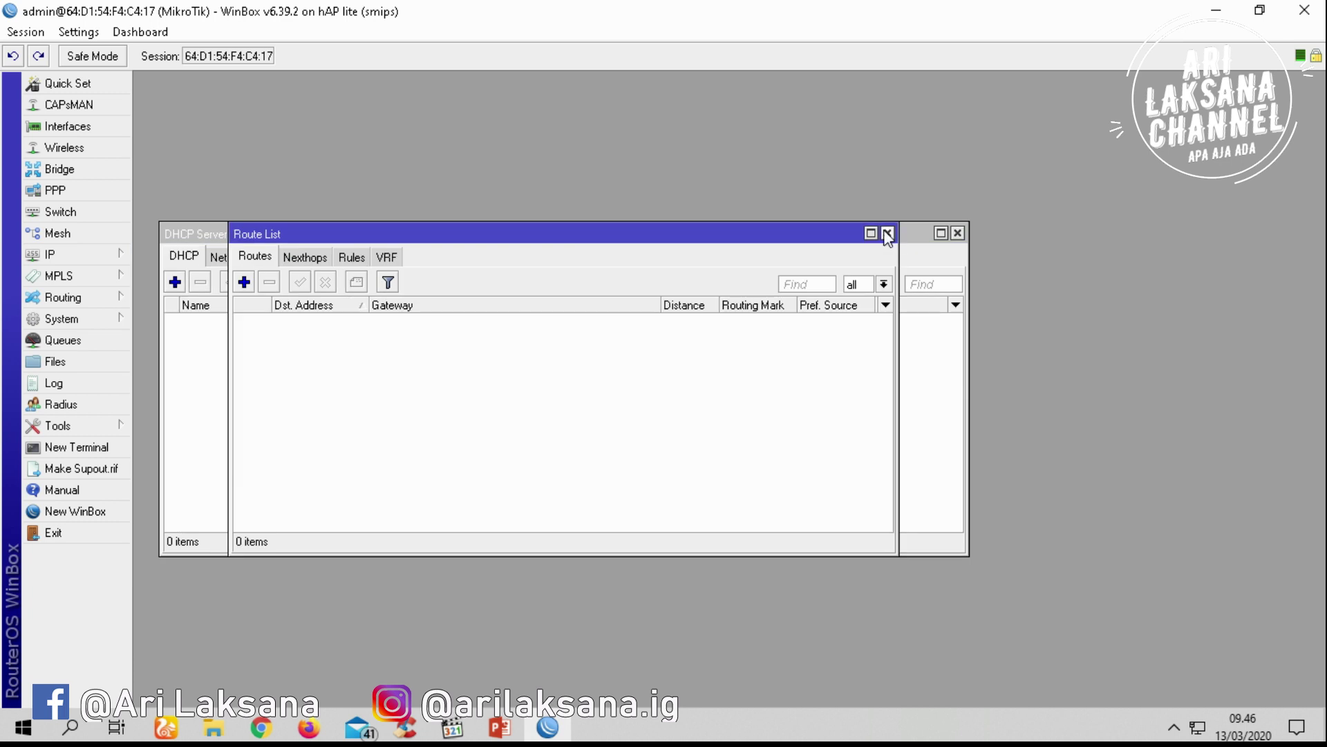
pyautogui.click(887, 233)
pyautogui.click(958, 233)
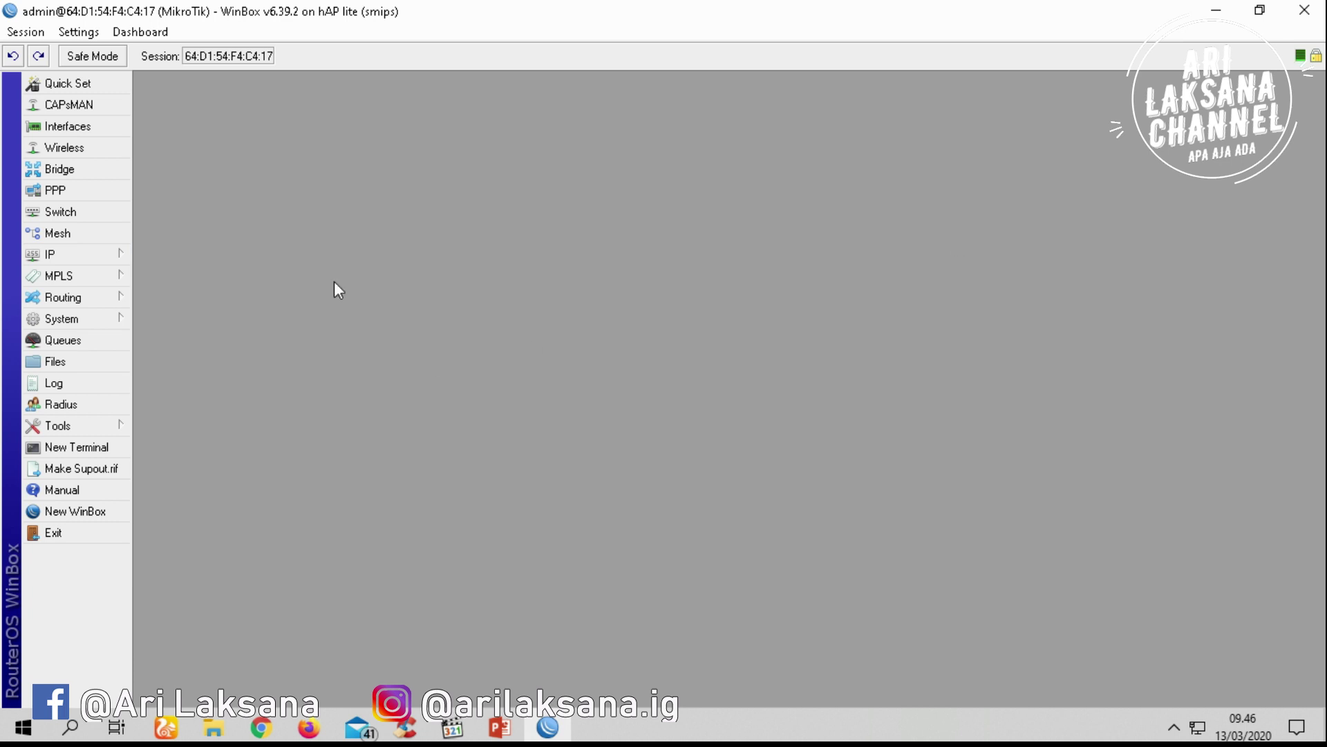
# Open IP > Addresses, add a new entry, and start typing 192.168.0.1 in the Address field
pyautogui.click(122, 255)
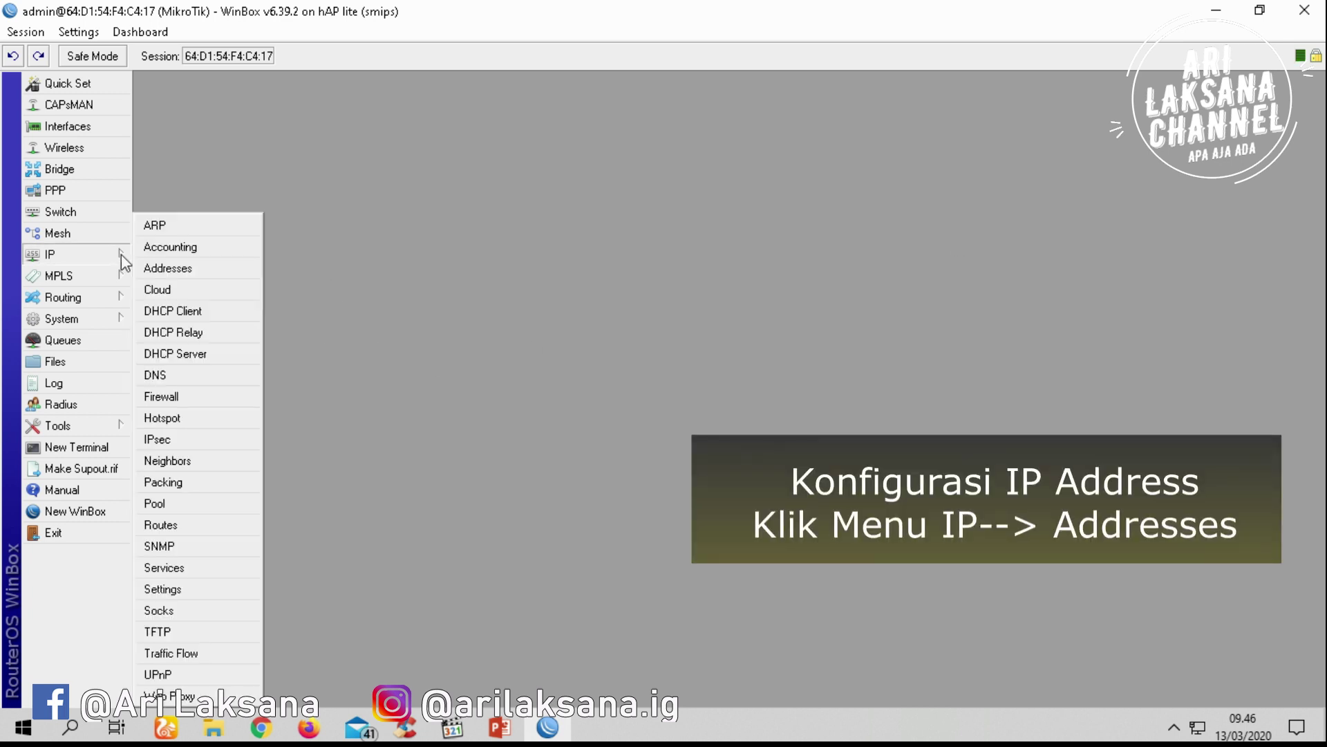
pyautogui.click(156, 274)
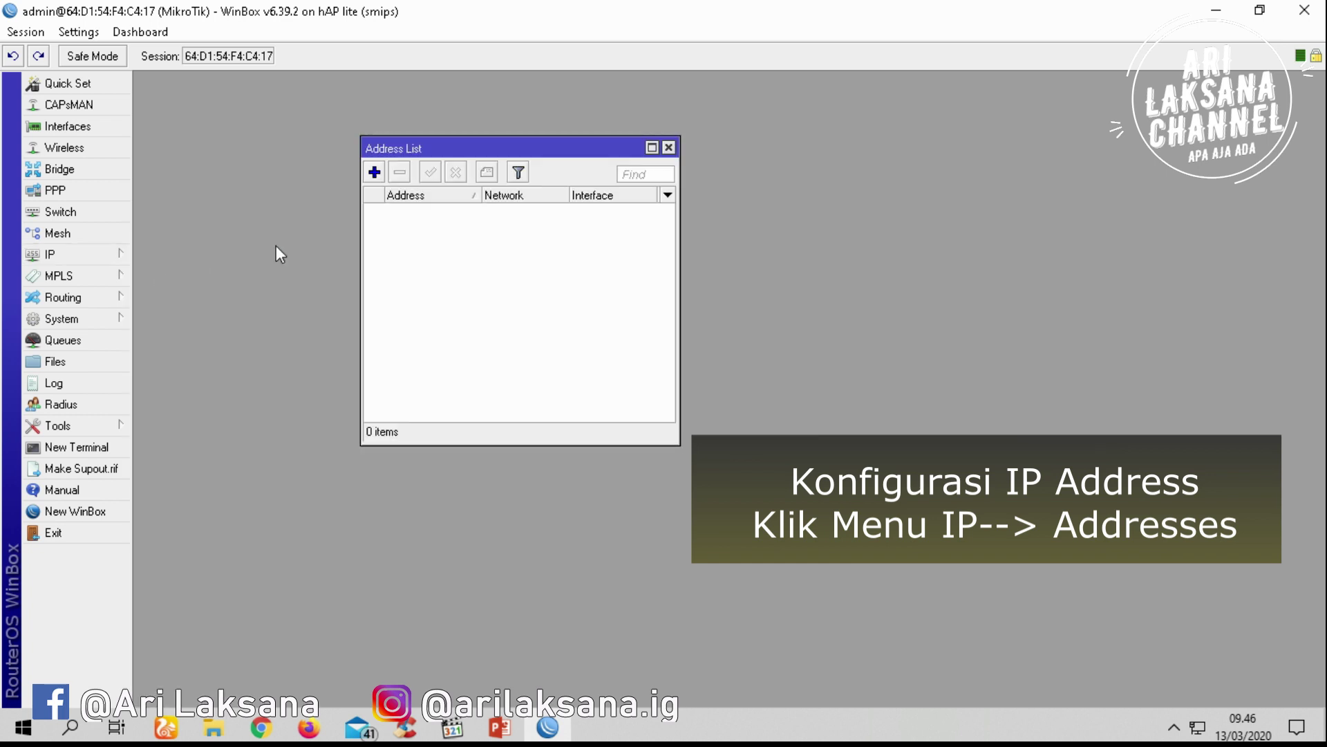
pyautogui.click(374, 172)
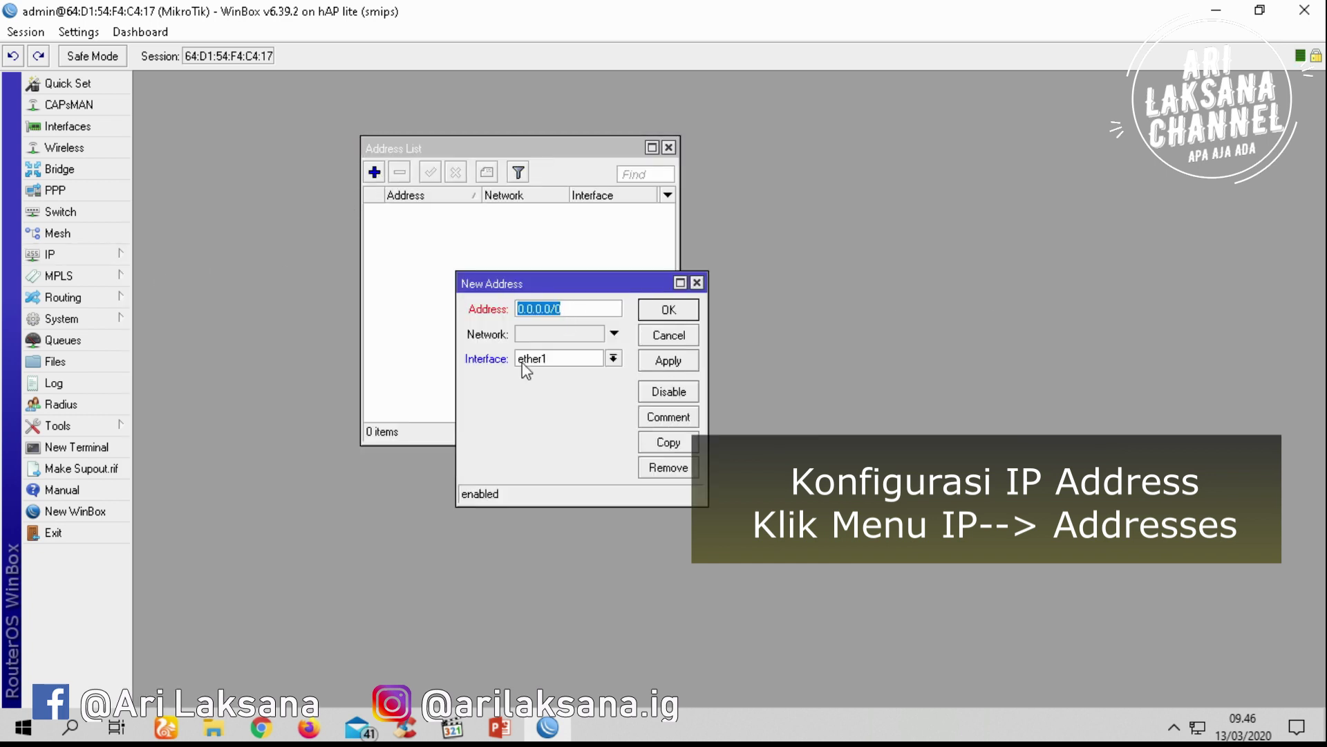
pyautogui.click(499, 728)
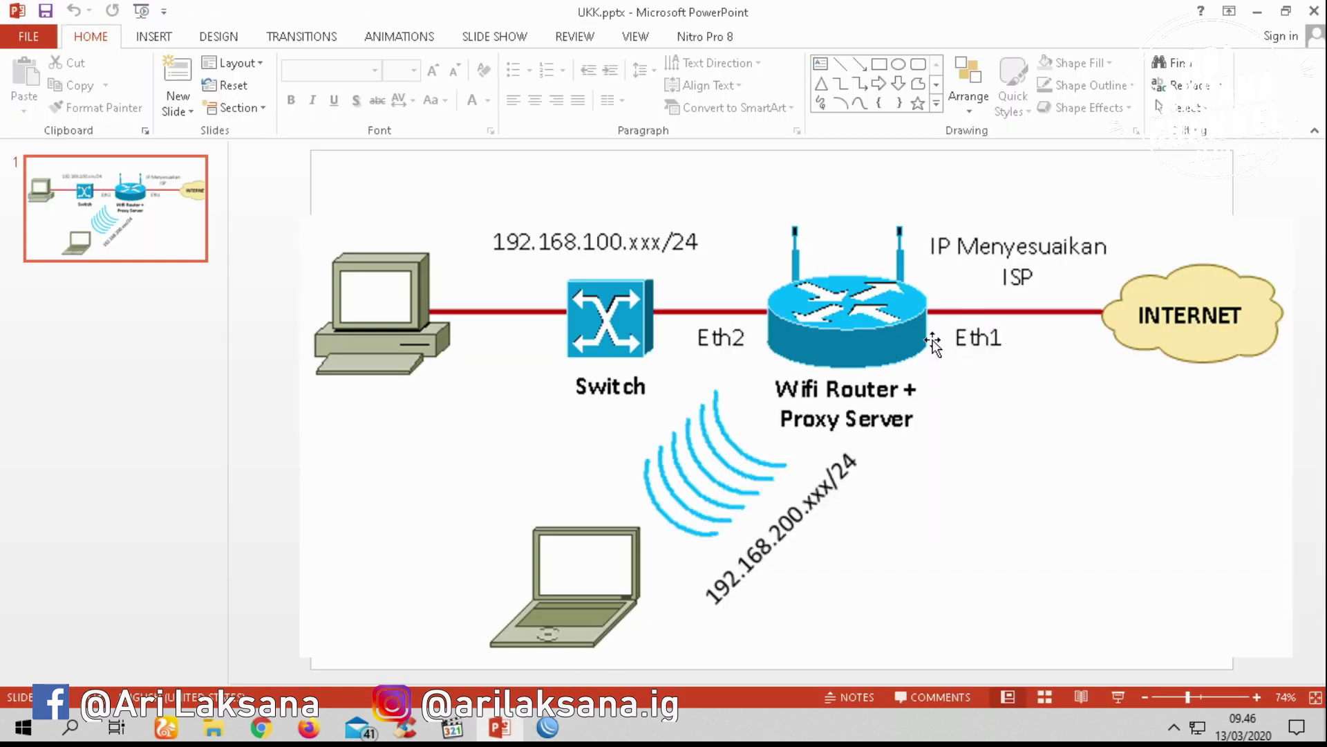
pyautogui.click(1257, 11)
pyautogui.write('192.168')
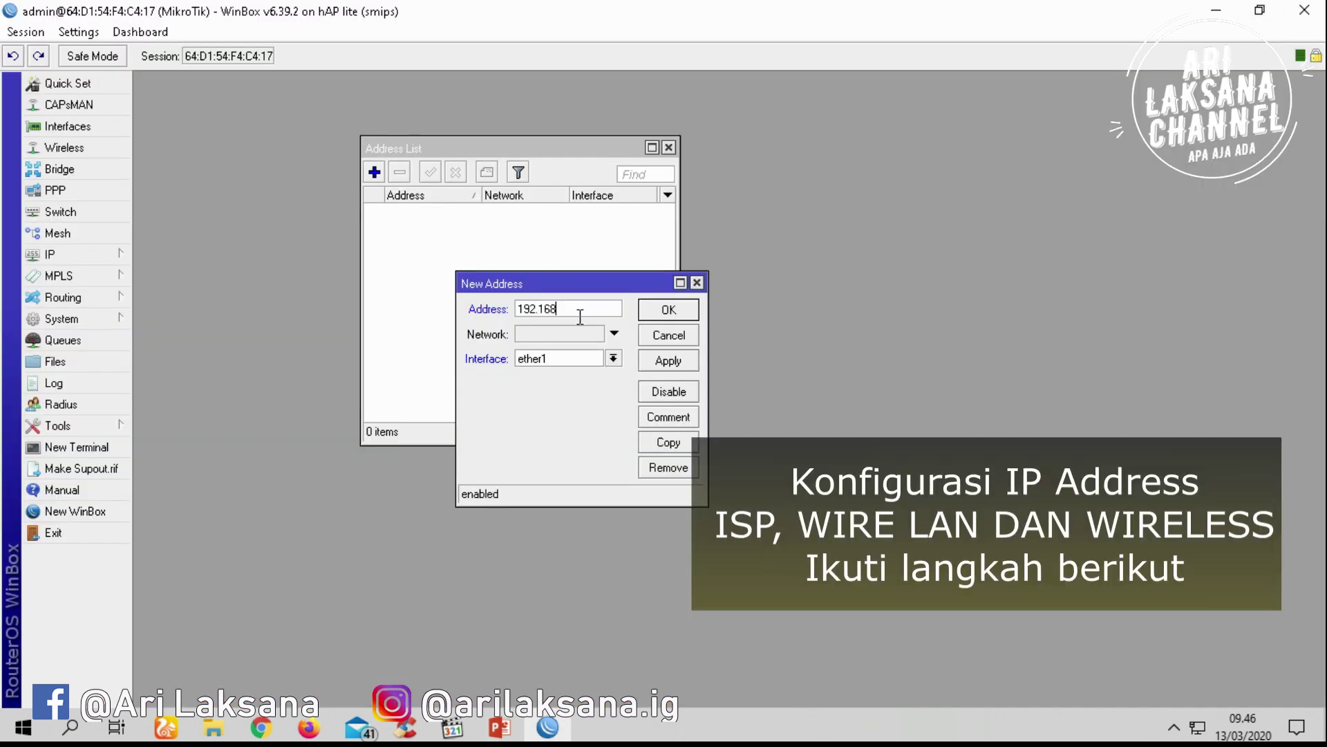
pyautogui.write('.0.1')
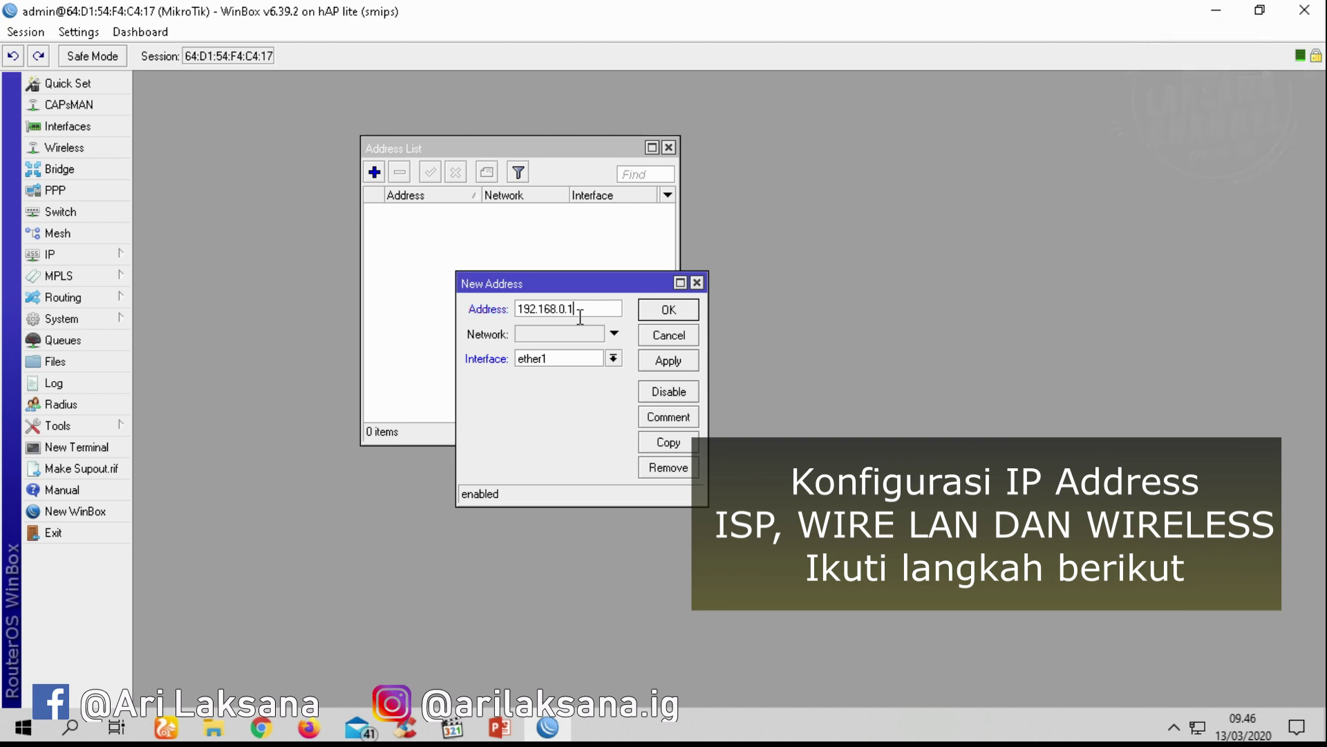
pyautogui.write('/3')
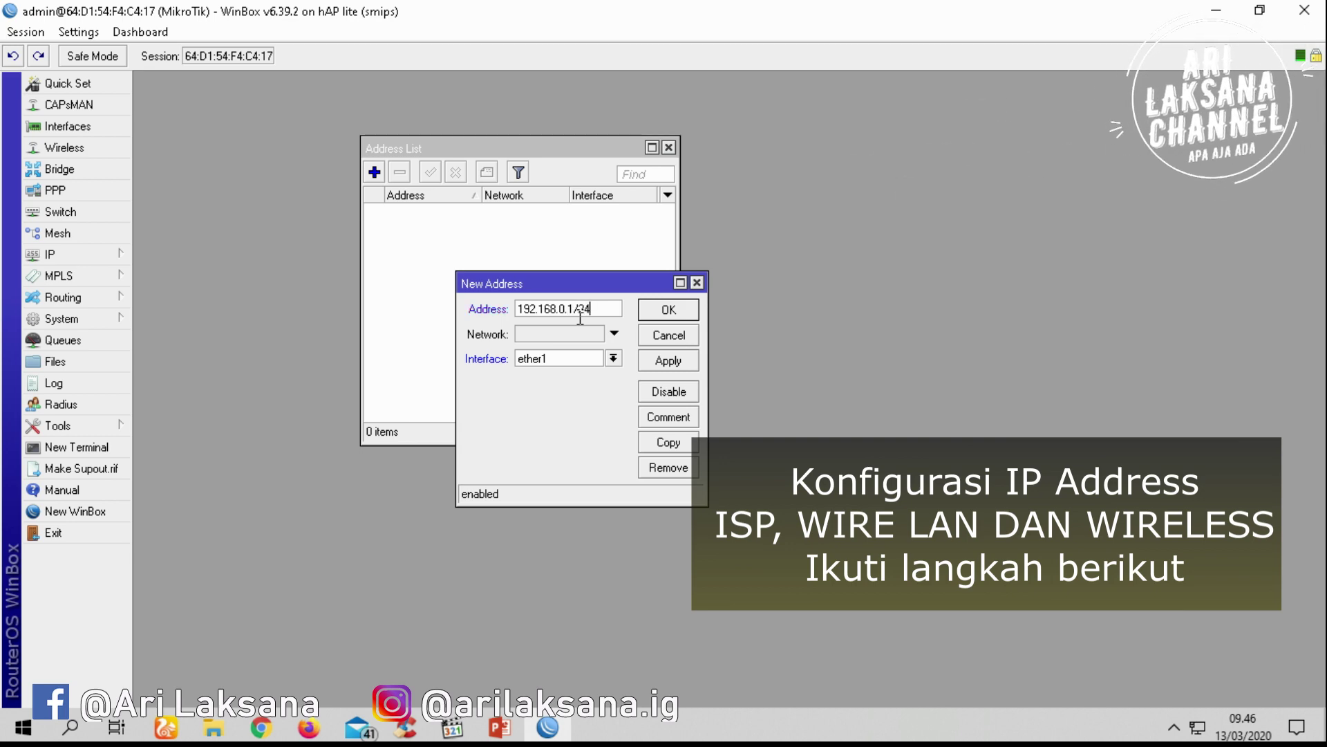
# Complete the address as 192.168.0.1/24 on ether1, checking it against the network diagram
pyautogui.click(550, 732)
pyautogui.click(549, 729)
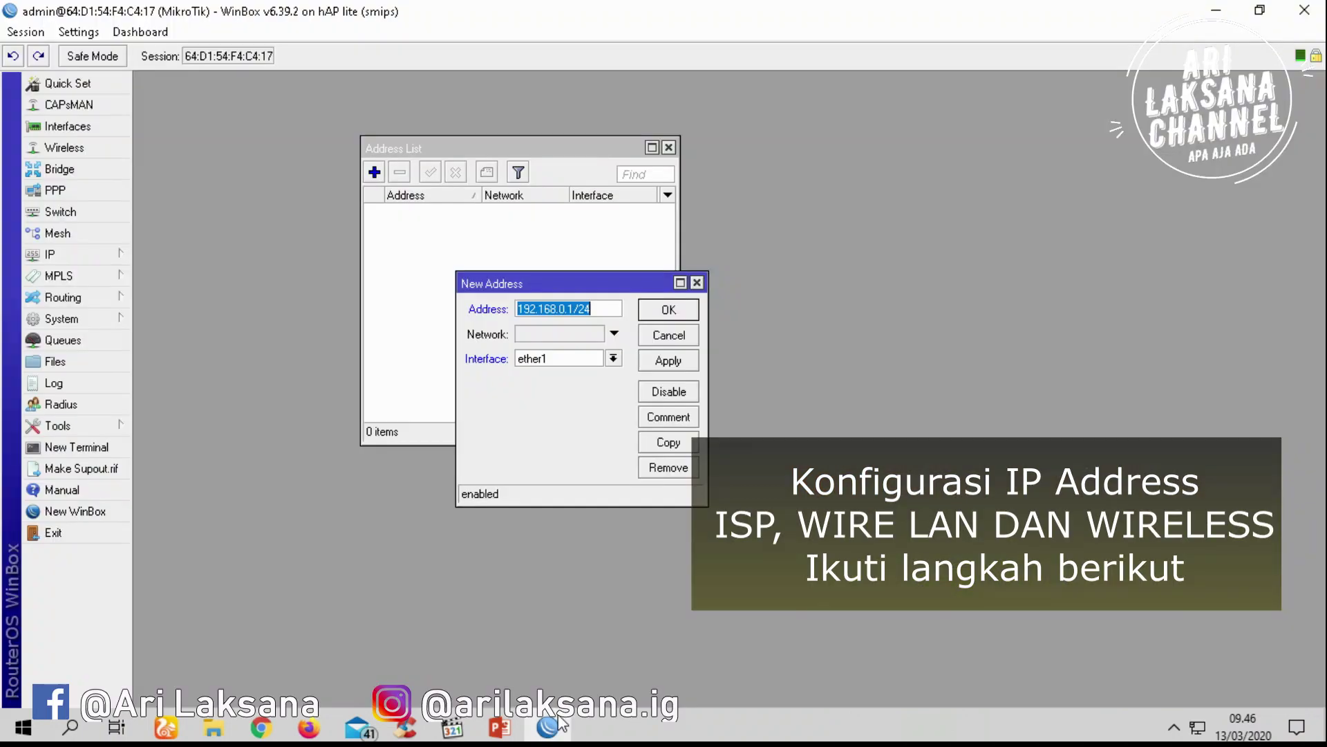
pyautogui.click(500, 726)
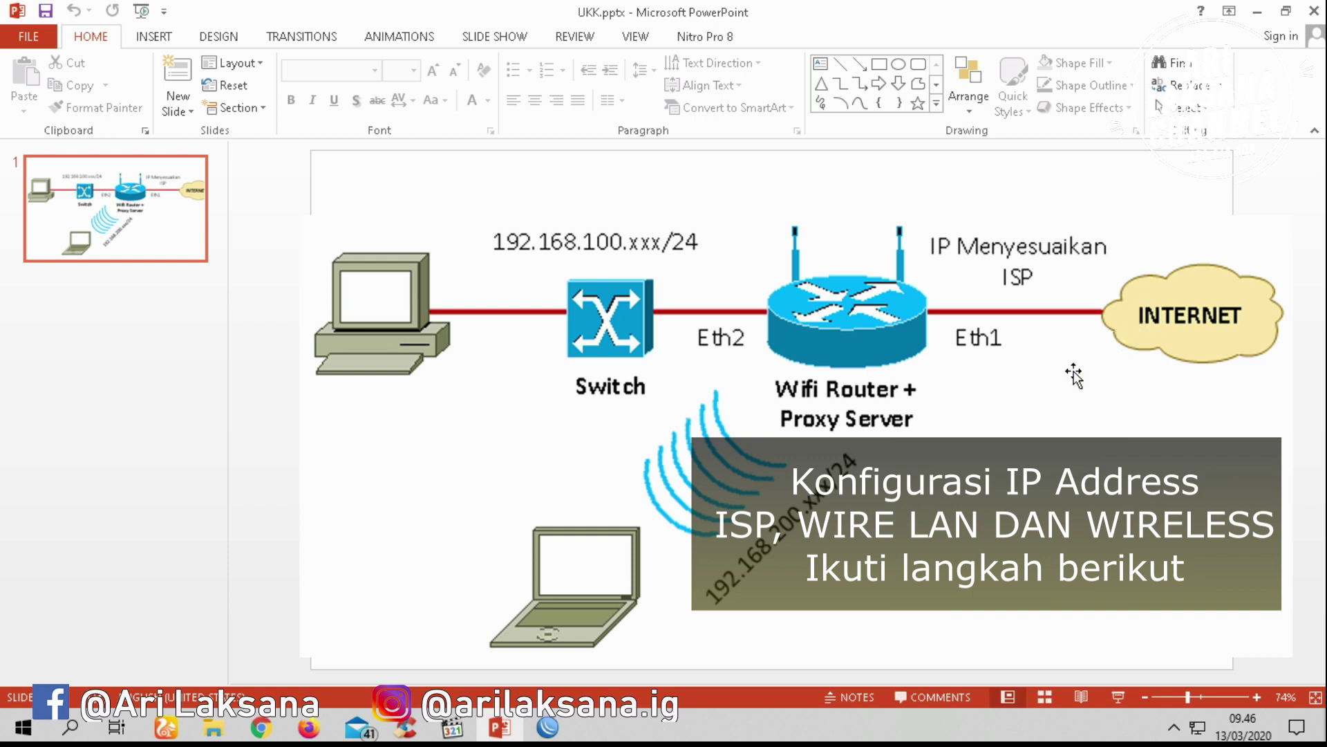
pyautogui.click(548, 726)
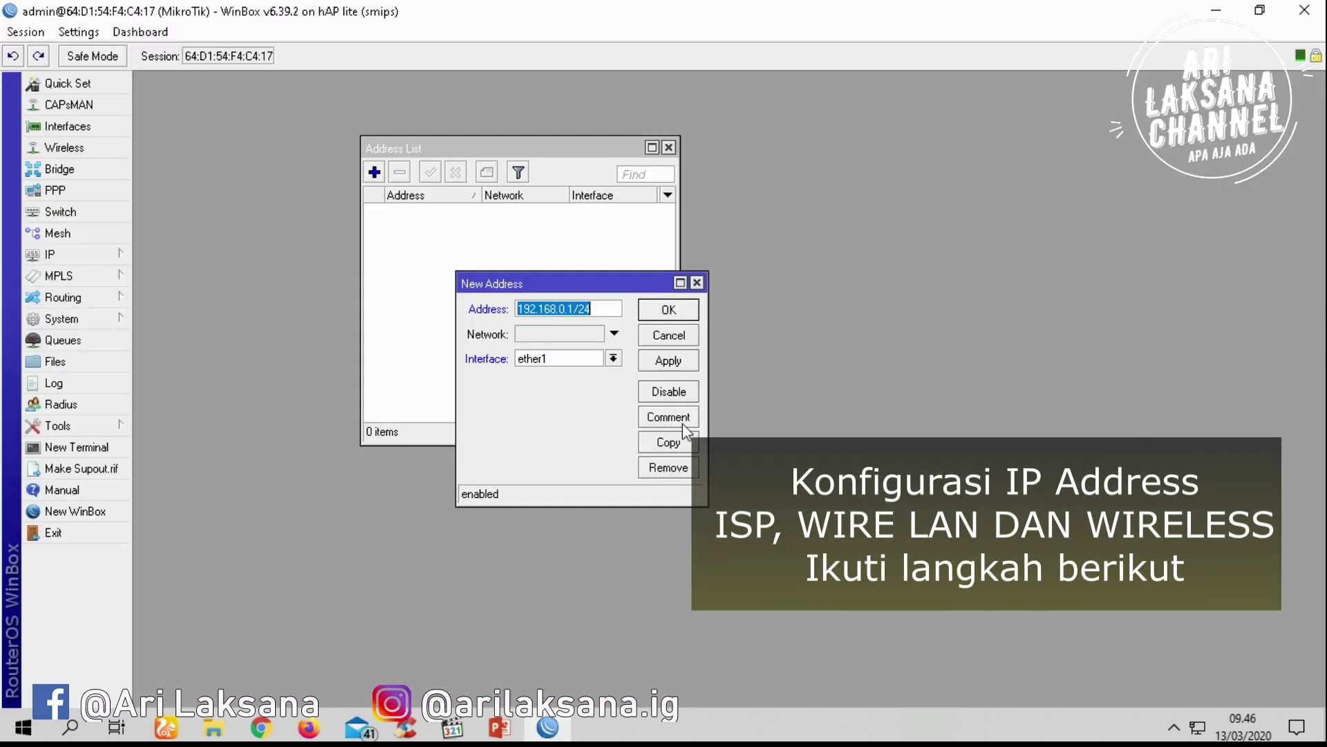
# Apply 192.168.0.1/24 on ether1 and label it with the comment ISP
pyautogui.click(684, 362)
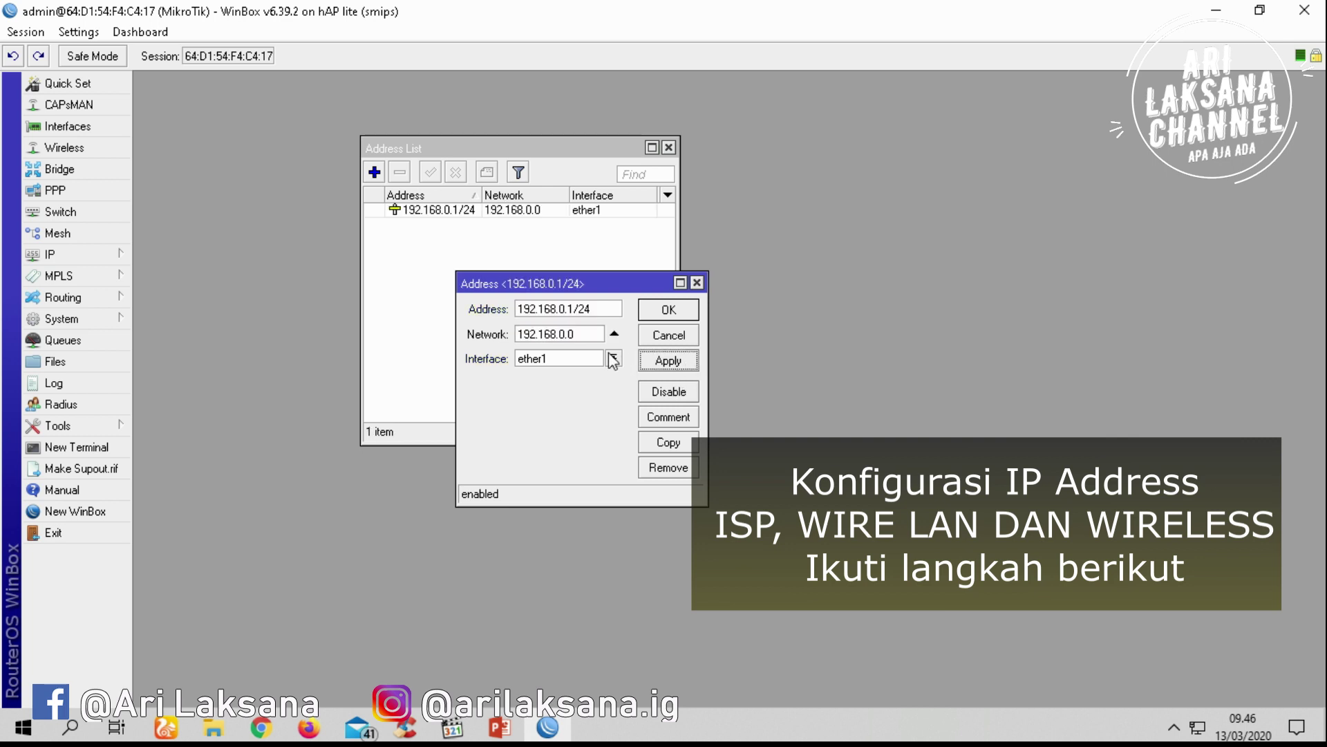
pyautogui.click(681, 419)
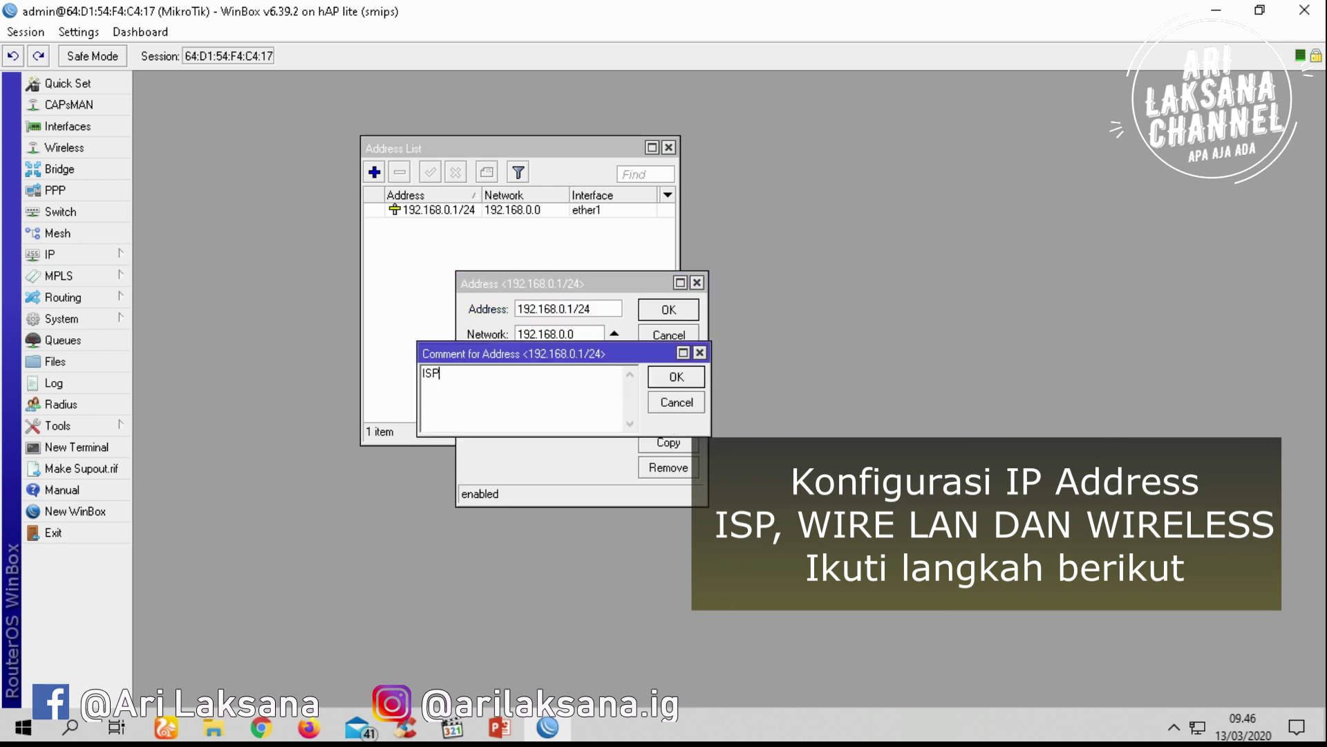
pyautogui.click(676, 376)
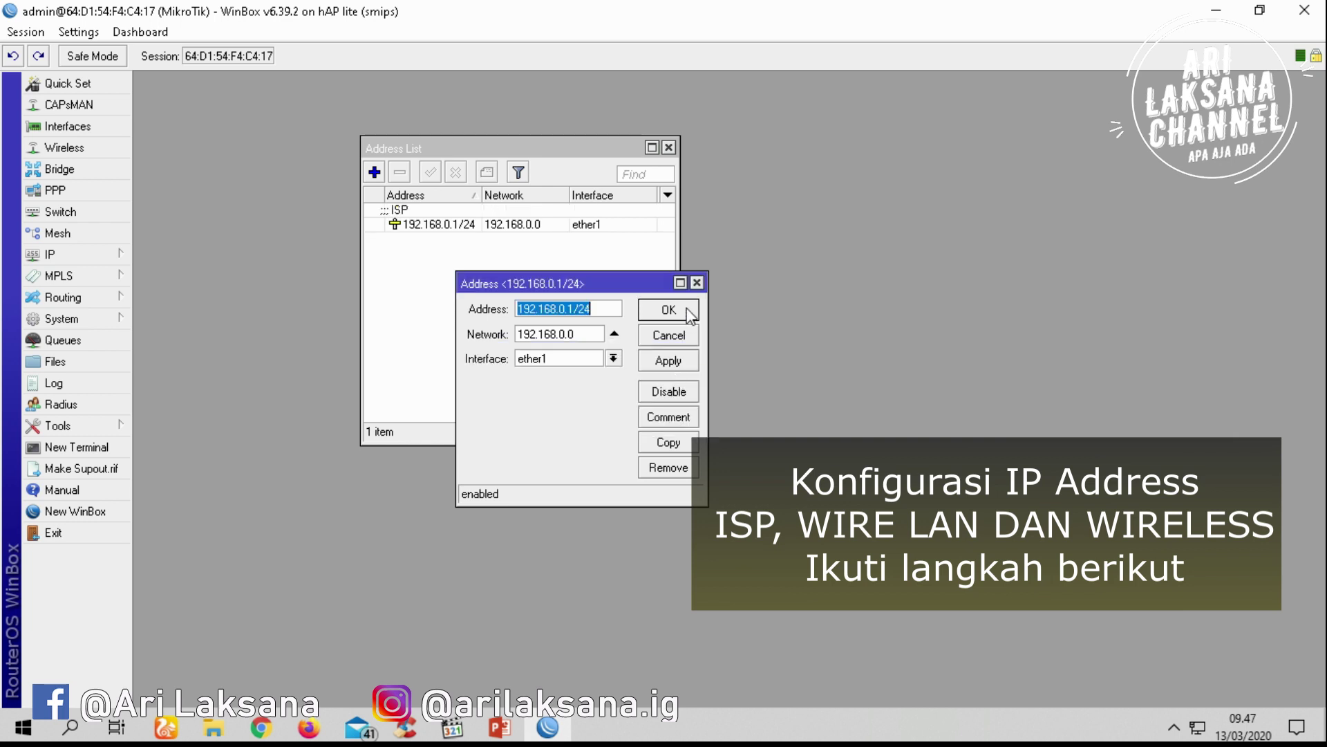
pyautogui.click(669, 309)
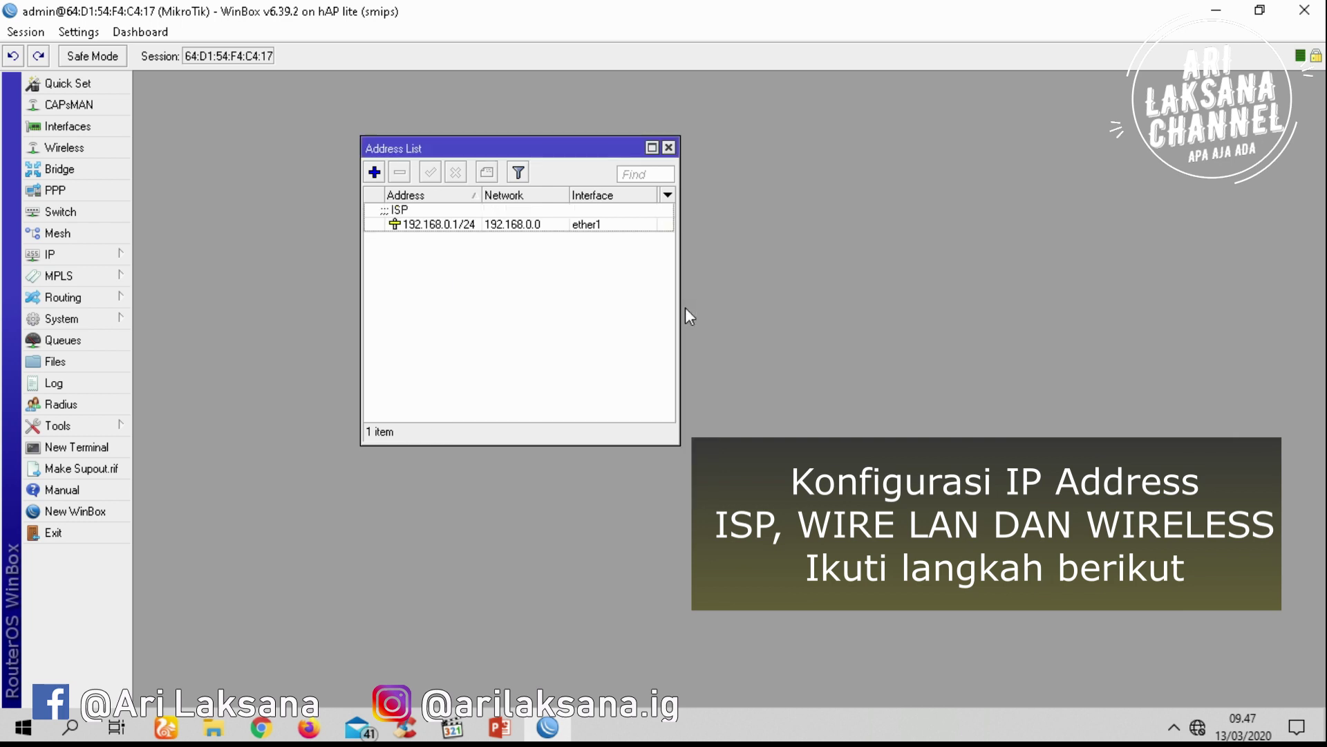
# Add address 192.168.100.1 on ether2 and check it against the network diagram
pyautogui.click(374, 173)
pyautogui.write('1')
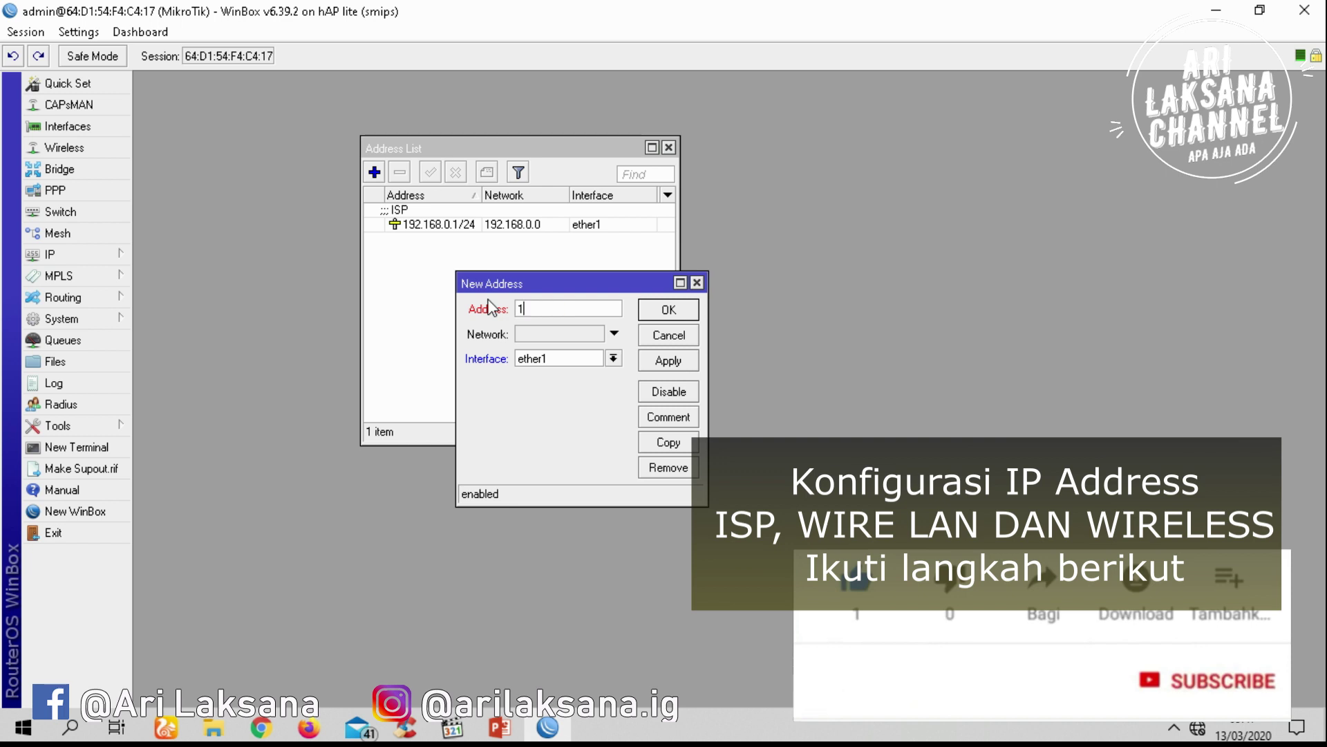
pyautogui.write('92.168')
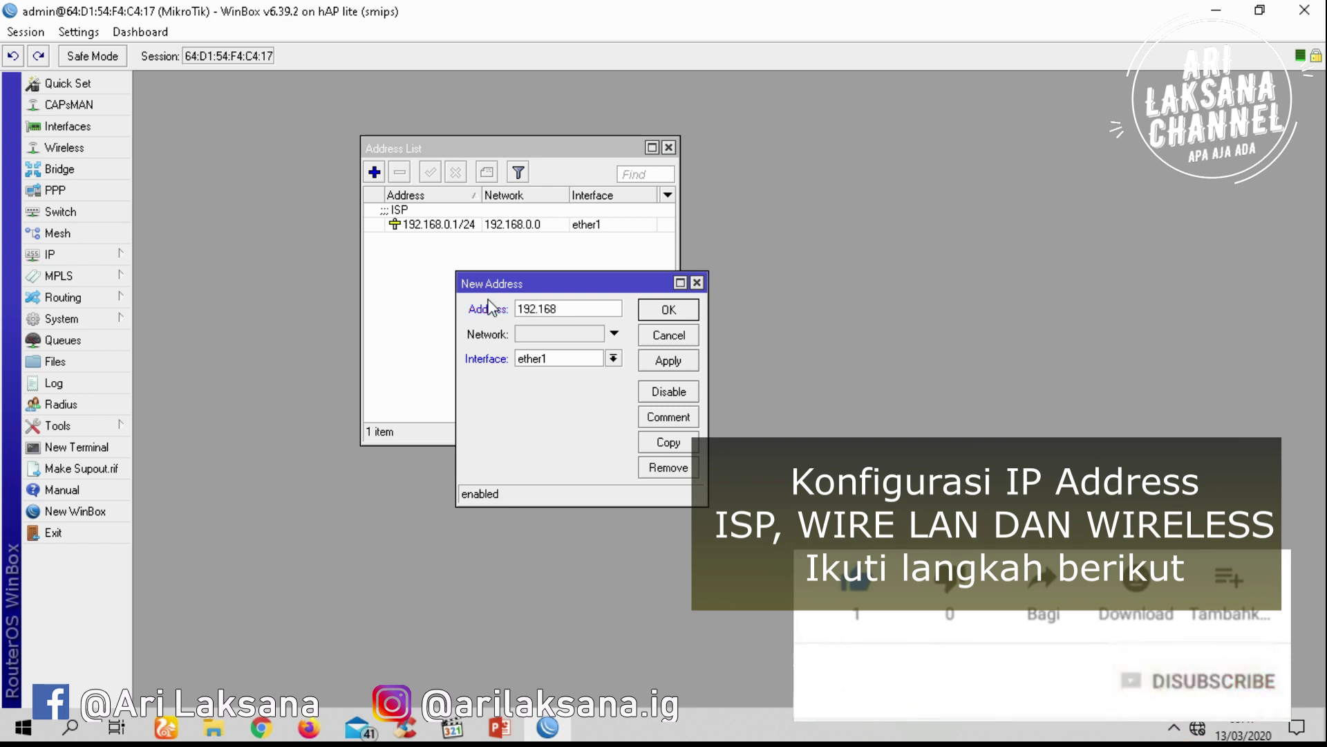
pyautogui.write('.')
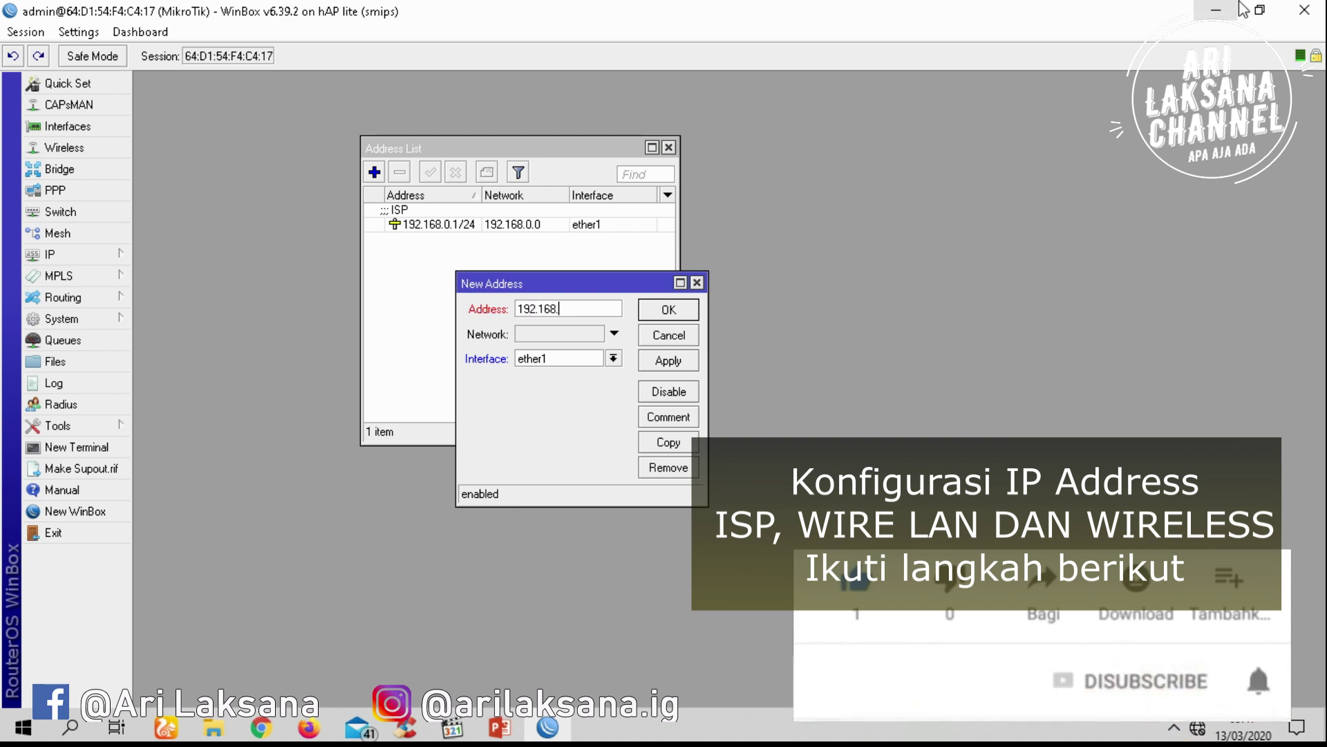
pyautogui.write('100.1')
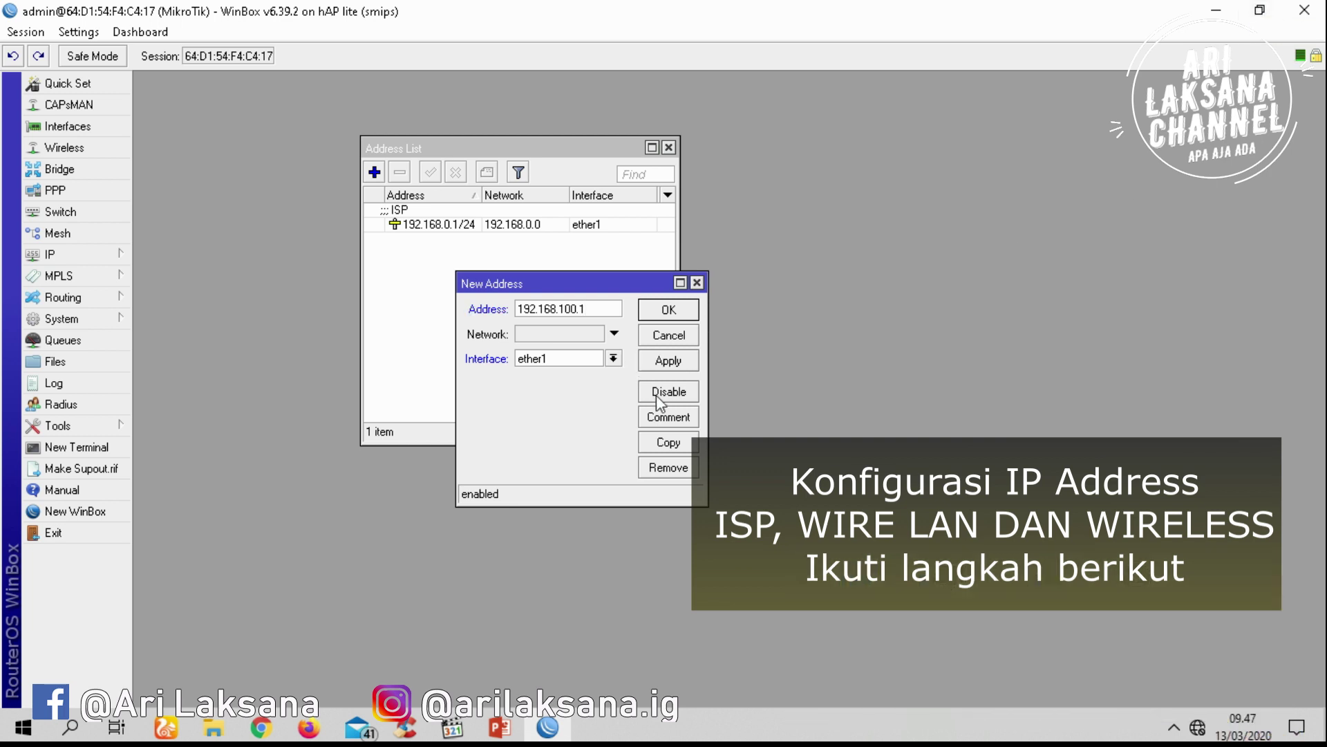
pyautogui.click(613, 357)
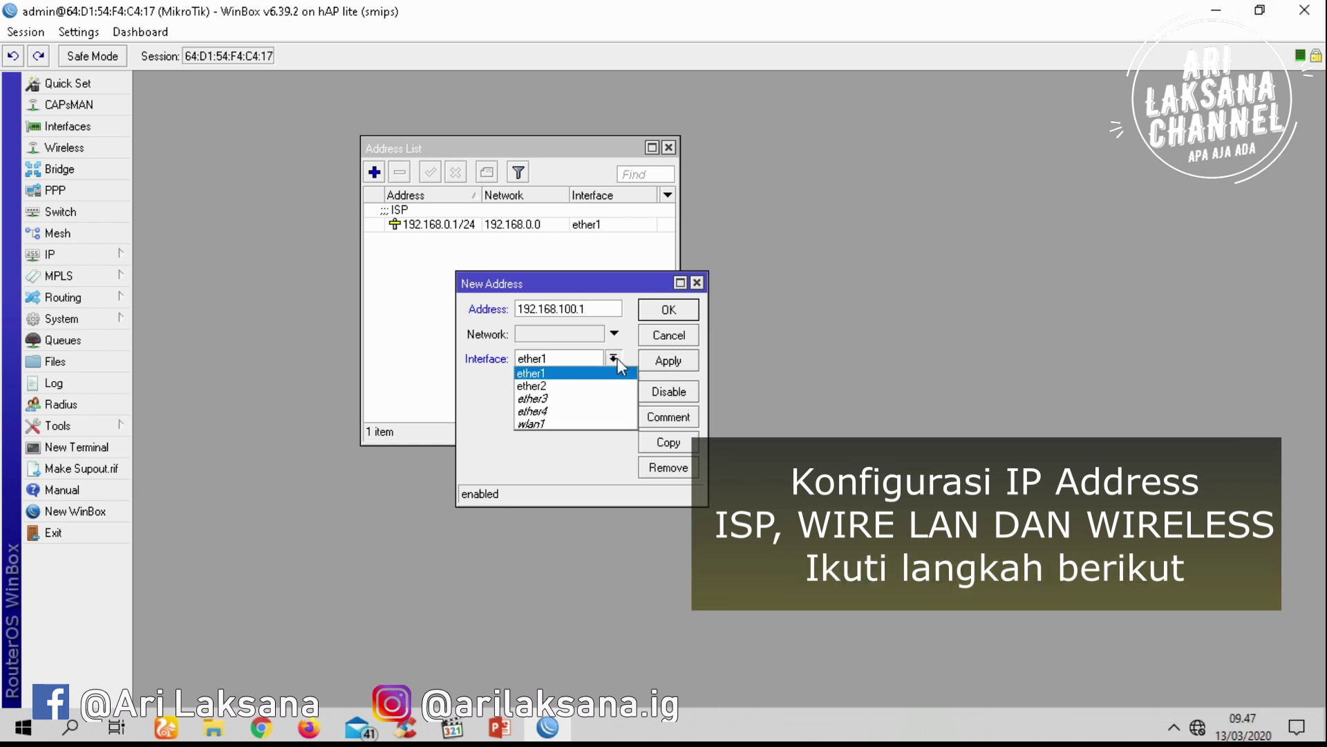
pyautogui.click(586, 386)
pyautogui.click(682, 365)
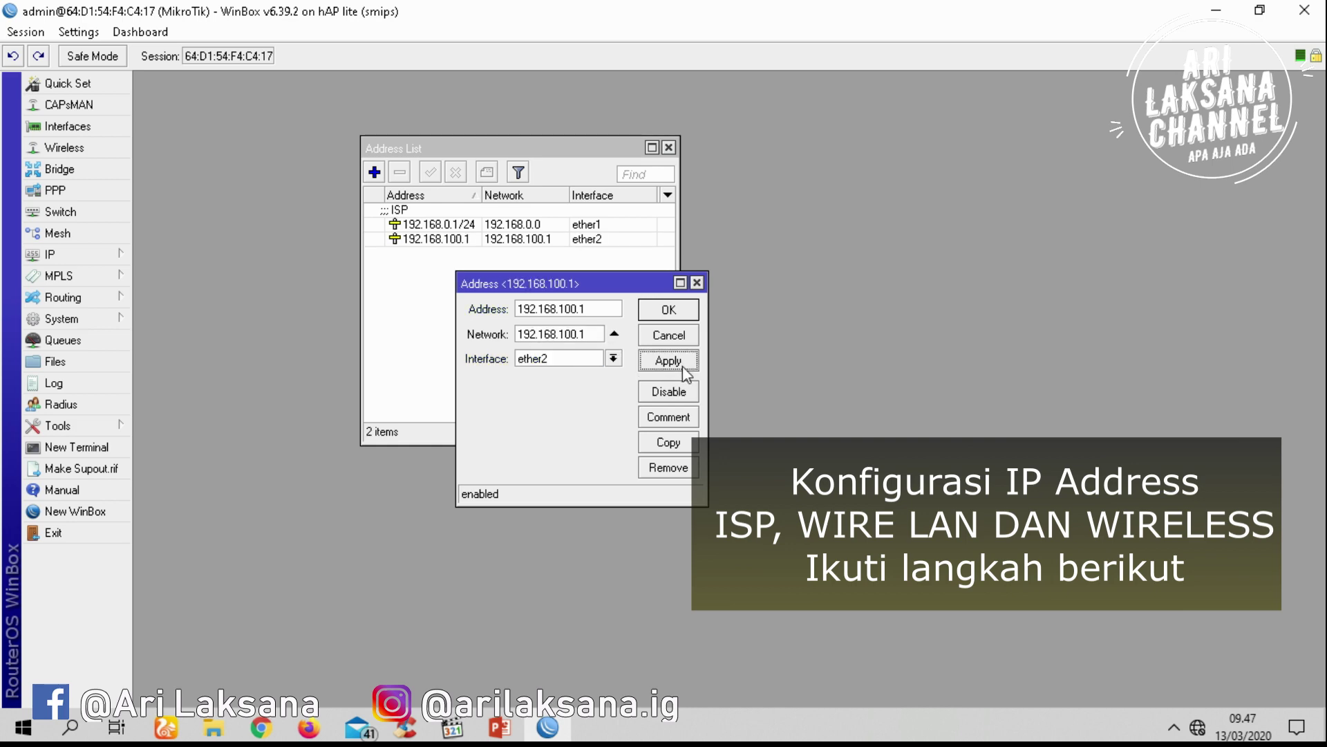
pyautogui.click(489, 731)
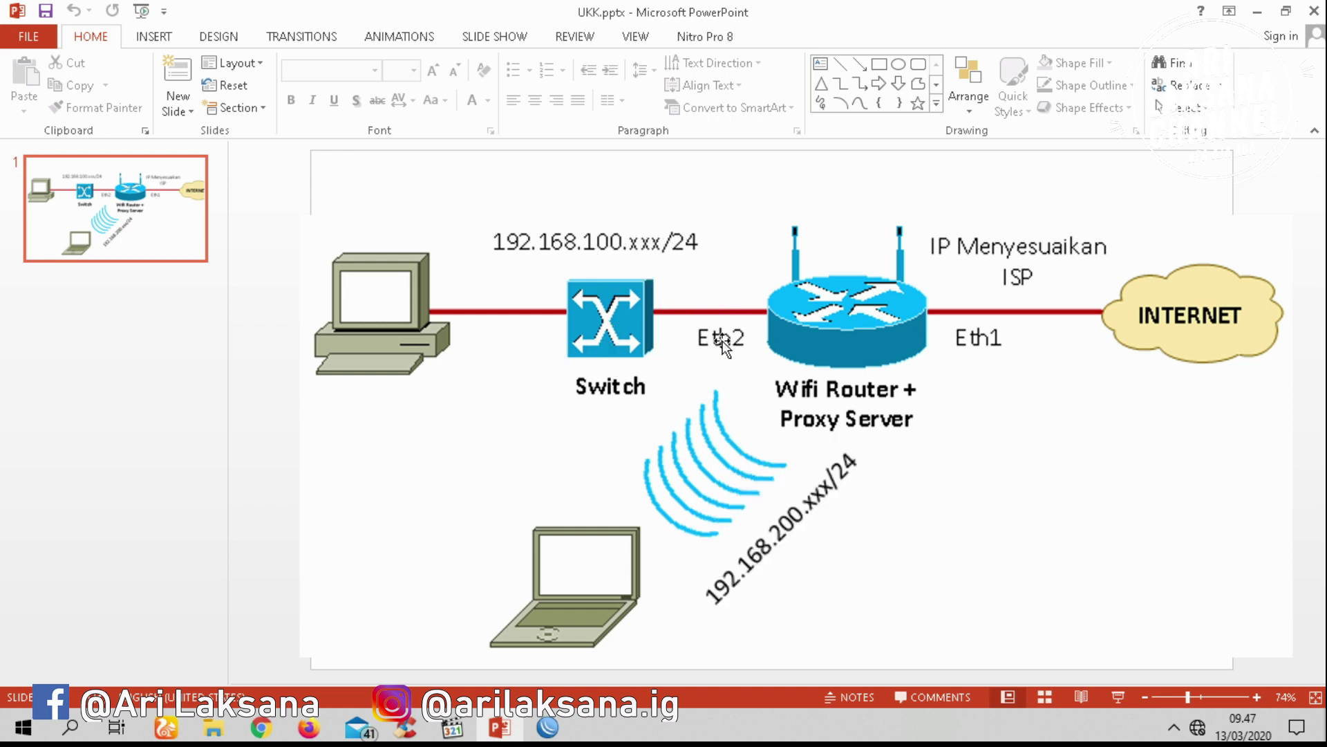
pyautogui.click(547, 726)
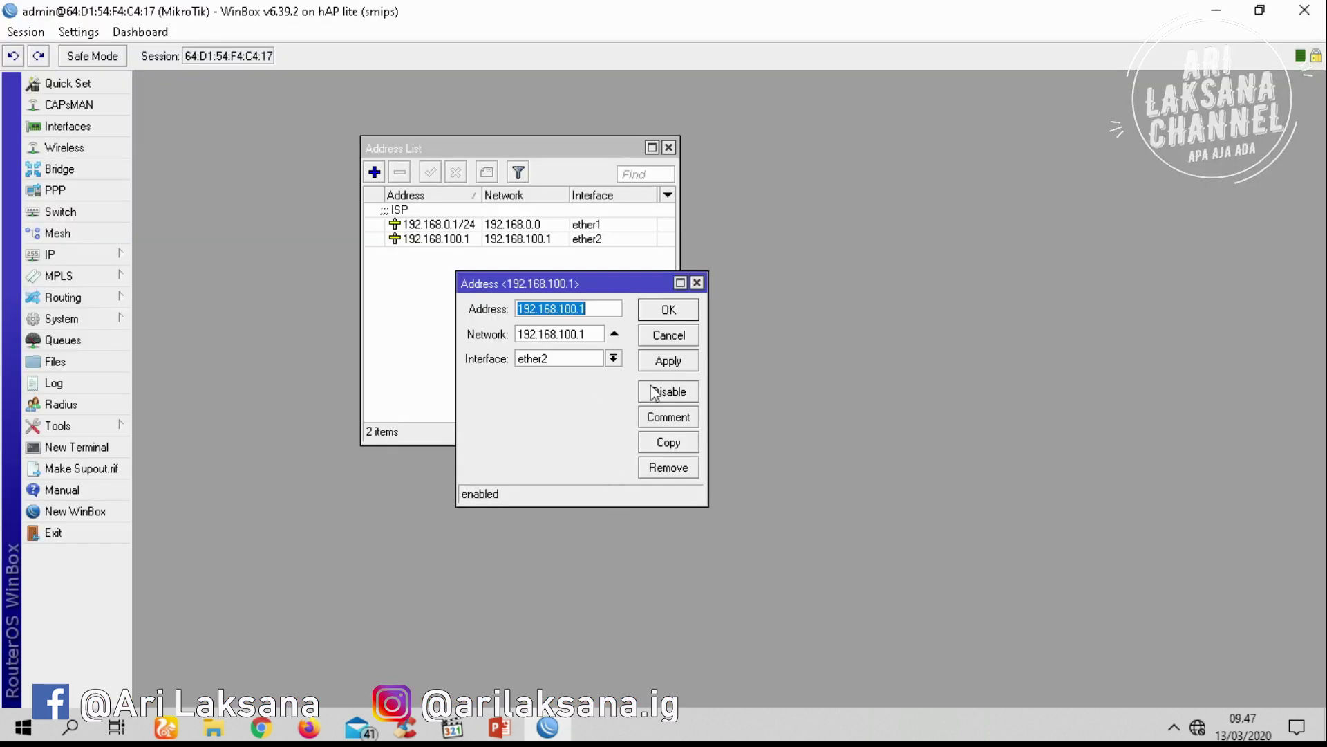
# Give the 192.168.100.1 address the comment WIRE LAN
pyautogui.click(669, 421)
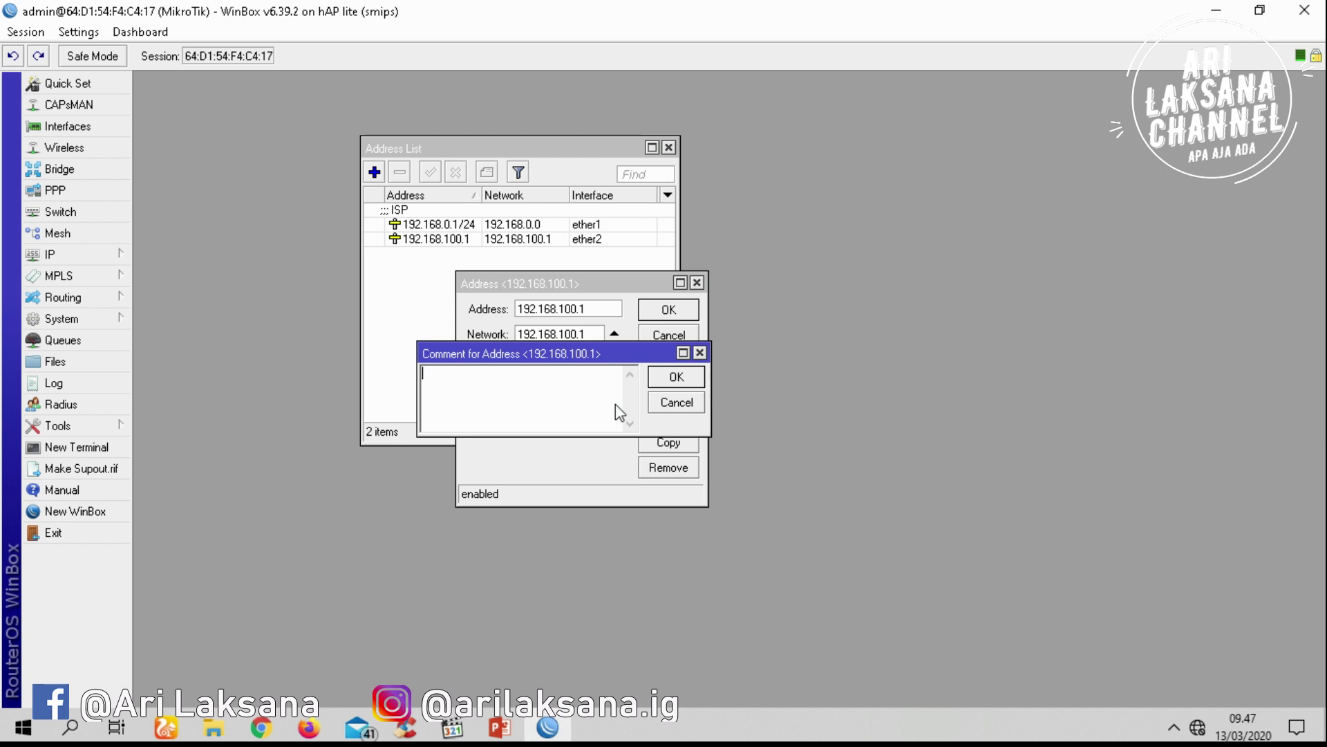
pyautogui.write('WIRE LAN')
pyautogui.click(675, 377)
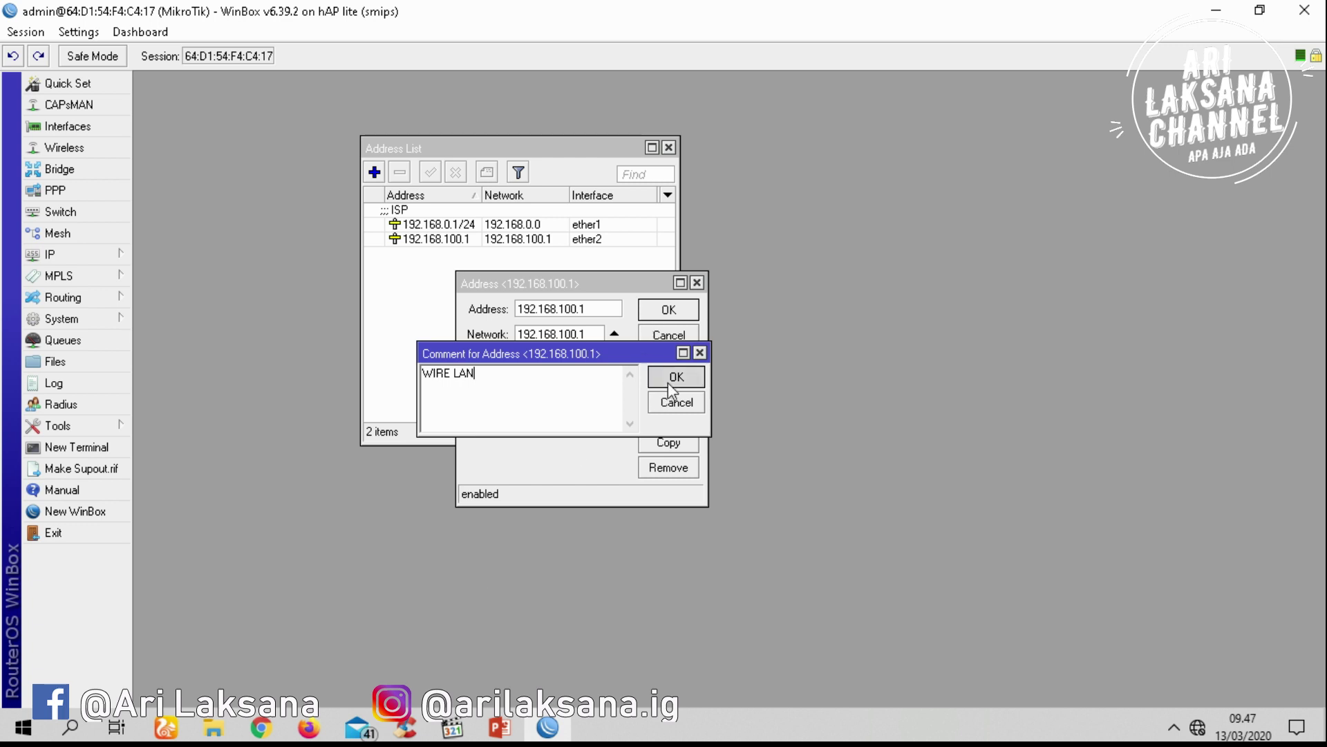
pyautogui.click(669, 312)
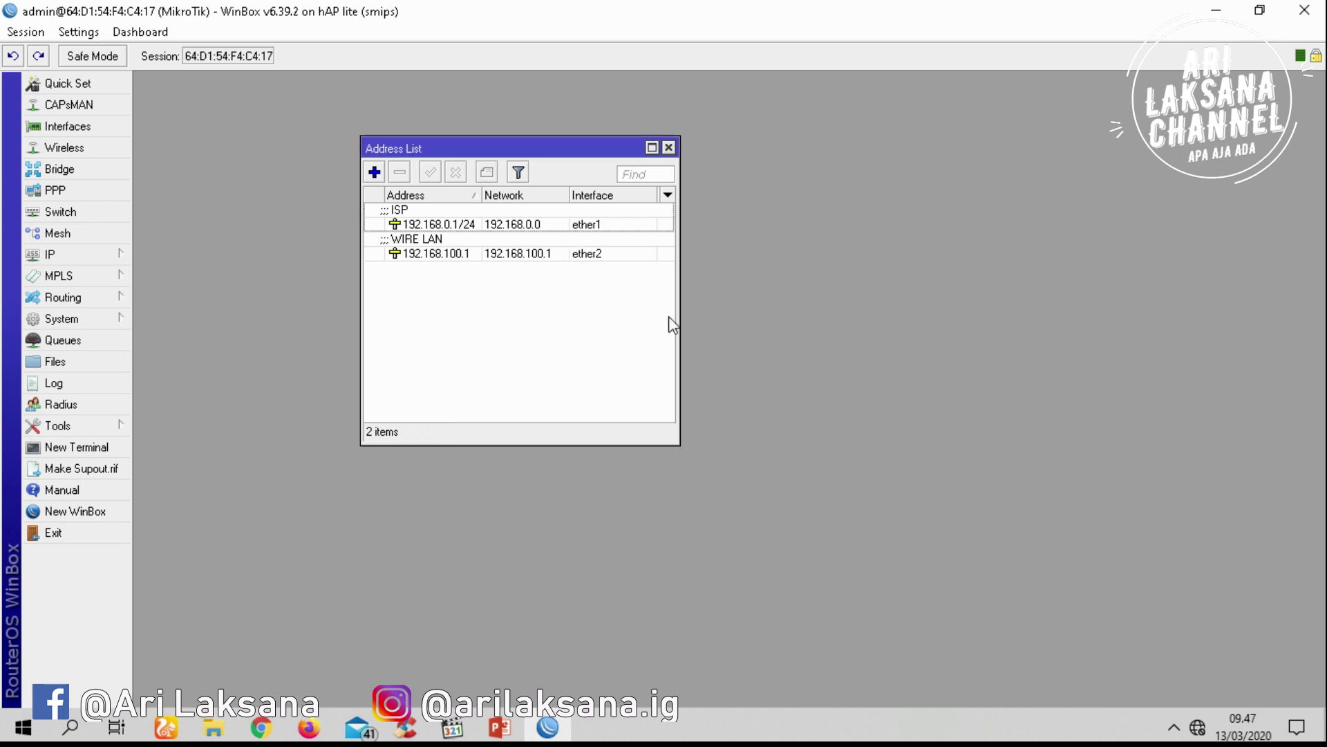
# Start a third address entry, typing 192.168.0.1/24 after checking the diagram's wireless subnet
pyautogui.click(374, 172)
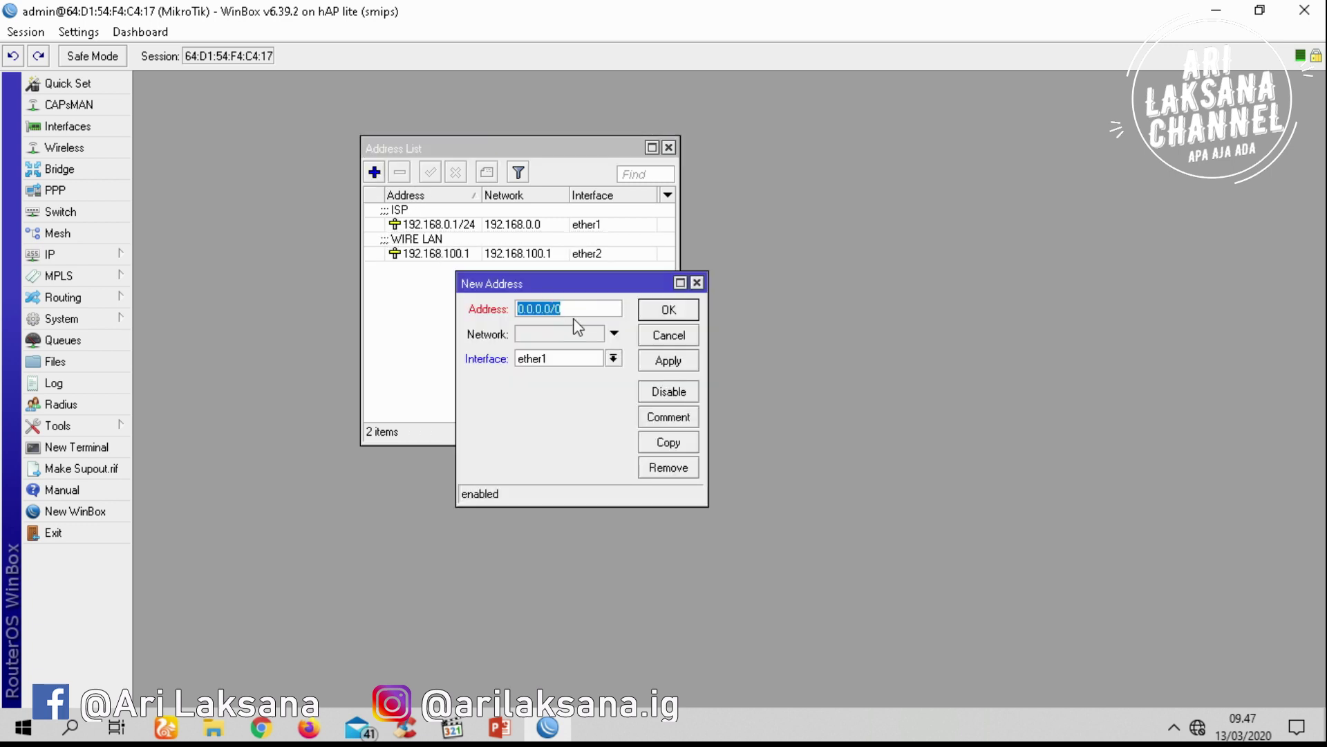
pyautogui.click(499, 728)
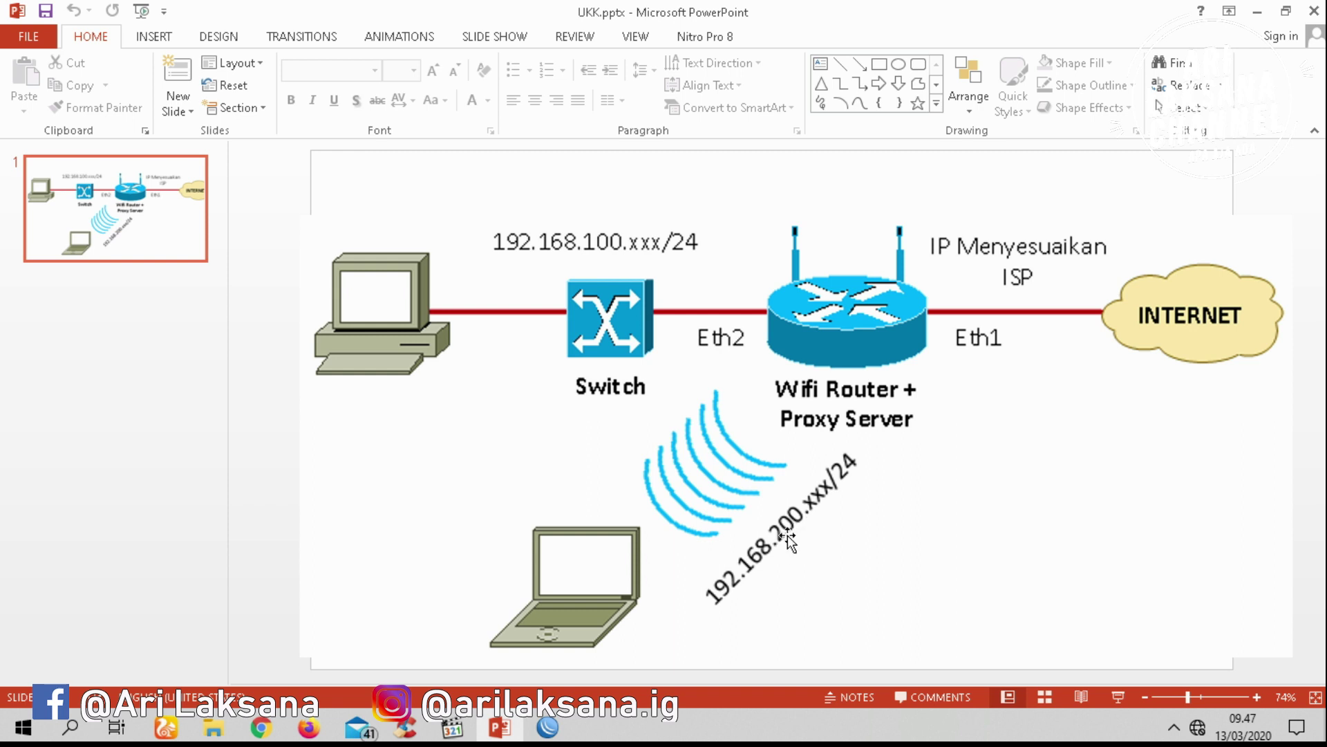
pyautogui.click(547, 727)
pyautogui.write('192.168.')
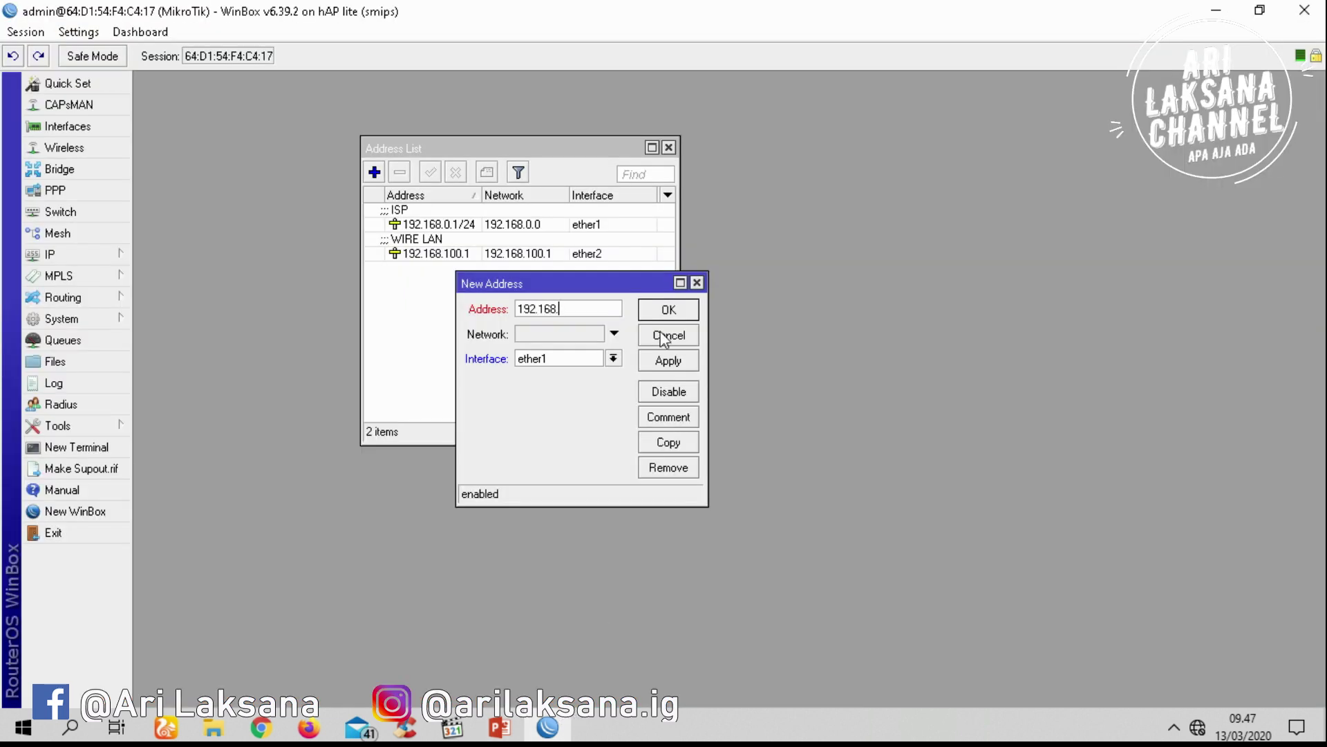
pyautogui.write('0.1/24')
# Correct the address to 192.168.200.1/24 on wlan1 and apply it
pyautogui.click(564, 308)
pyautogui.press('BackSpace')
pyautogui.write('200')
pyautogui.click(613, 358)
pyautogui.click(578, 424)
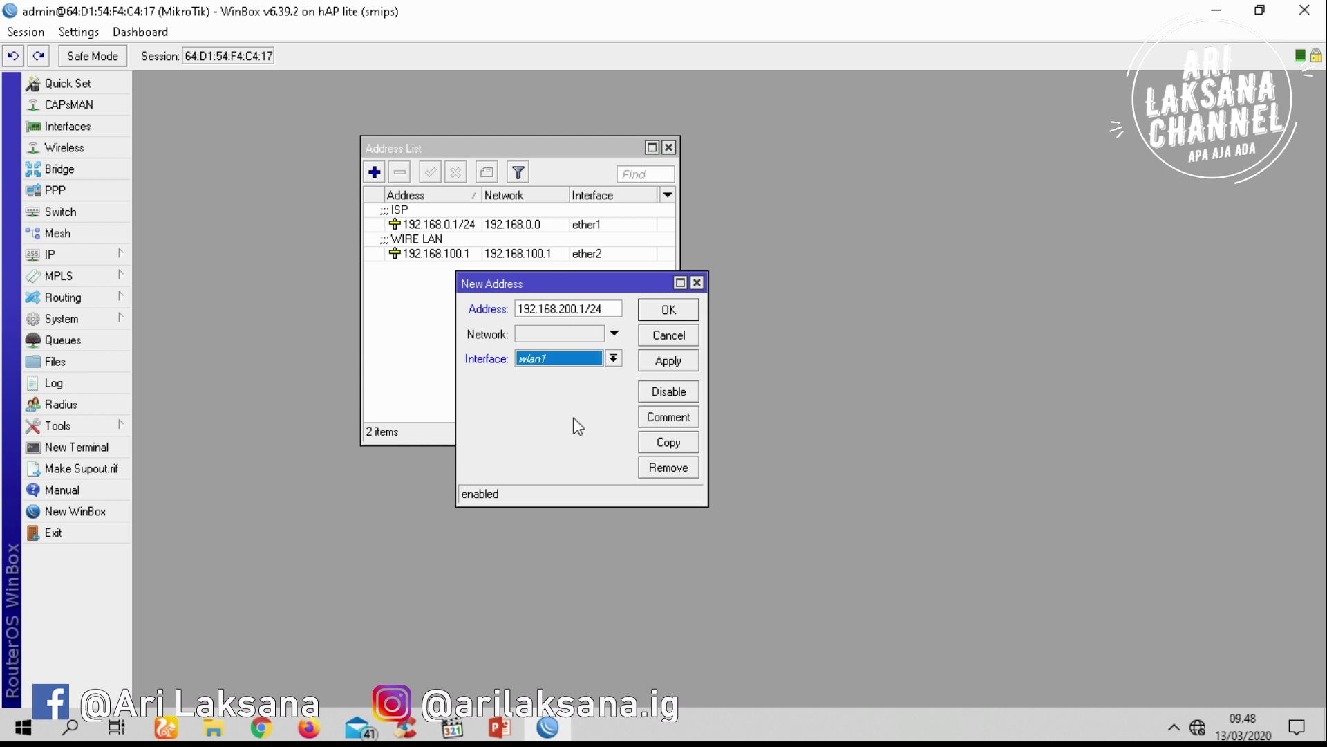
pyautogui.click(666, 361)
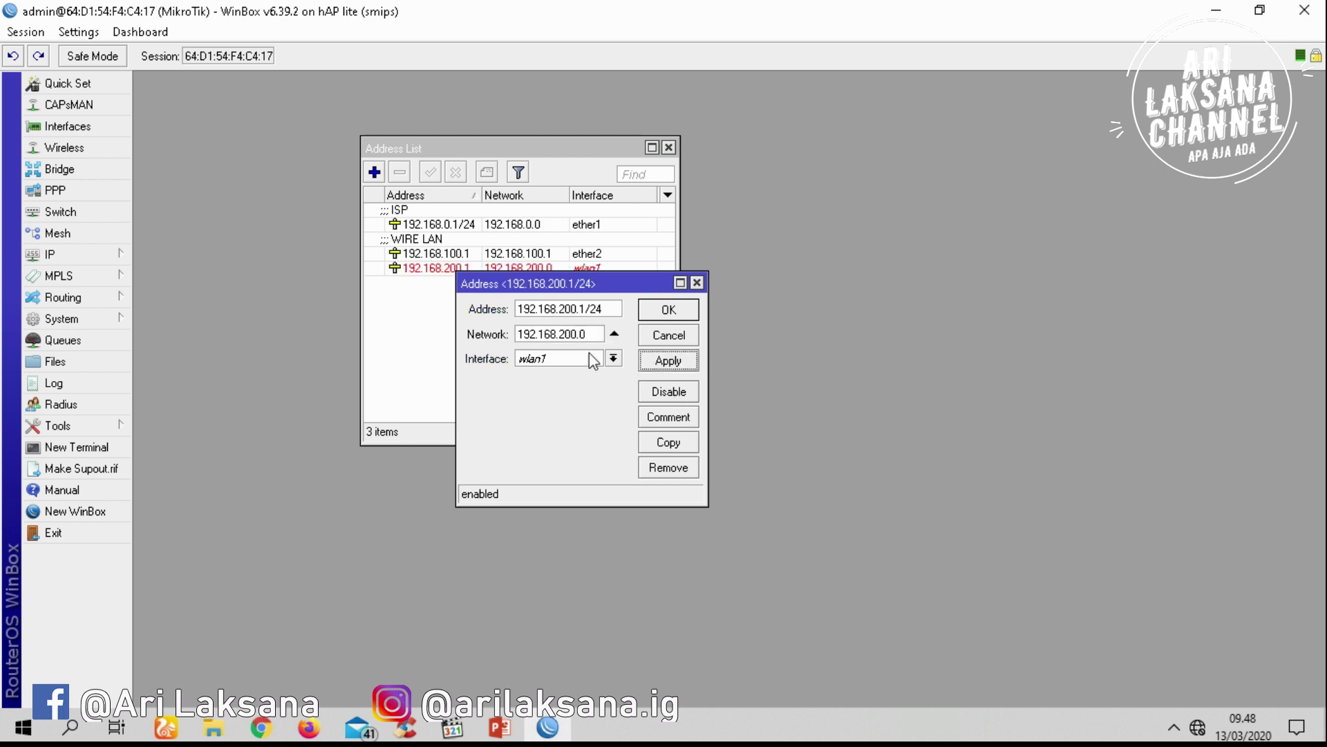
# Comment the wireless address WIRELESS, close it, and view the network diagram
pyautogui.click(668, 418)
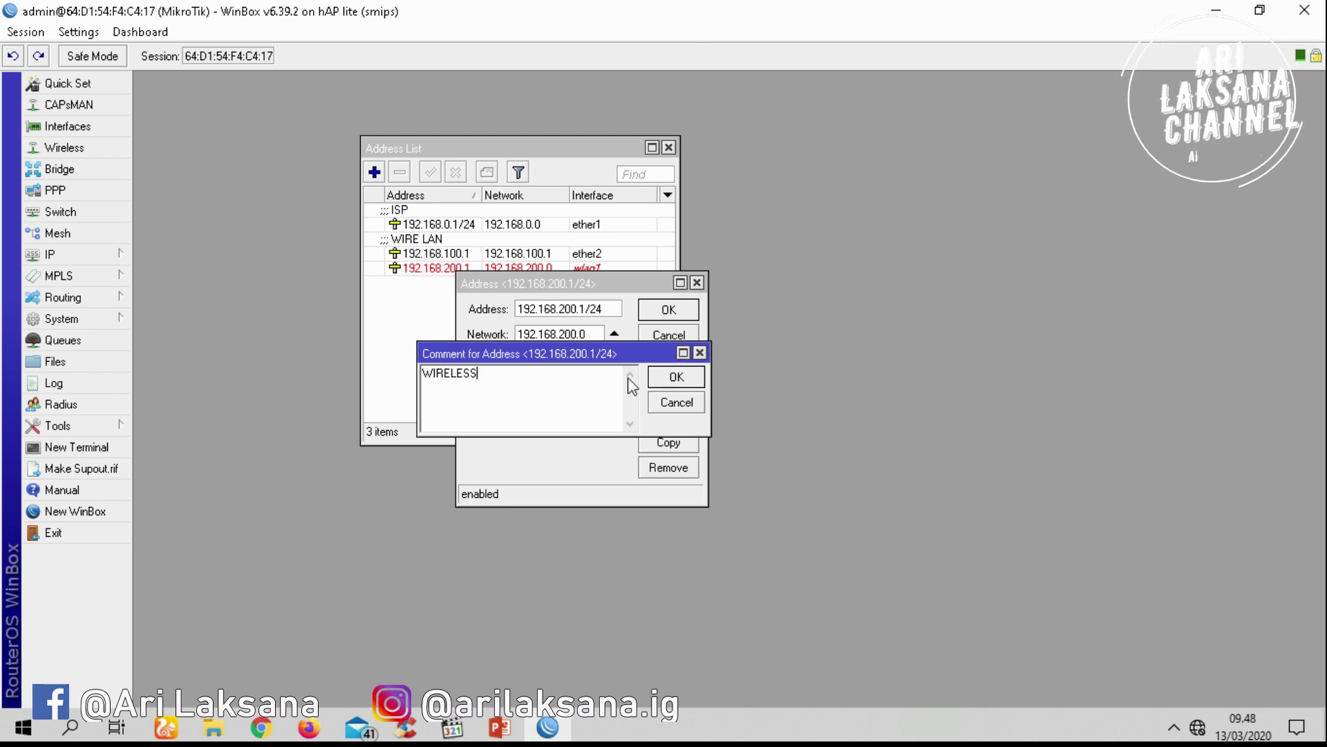
pyautogui.moveTo(538, 376); pyautogui.dragTo(330, 355)
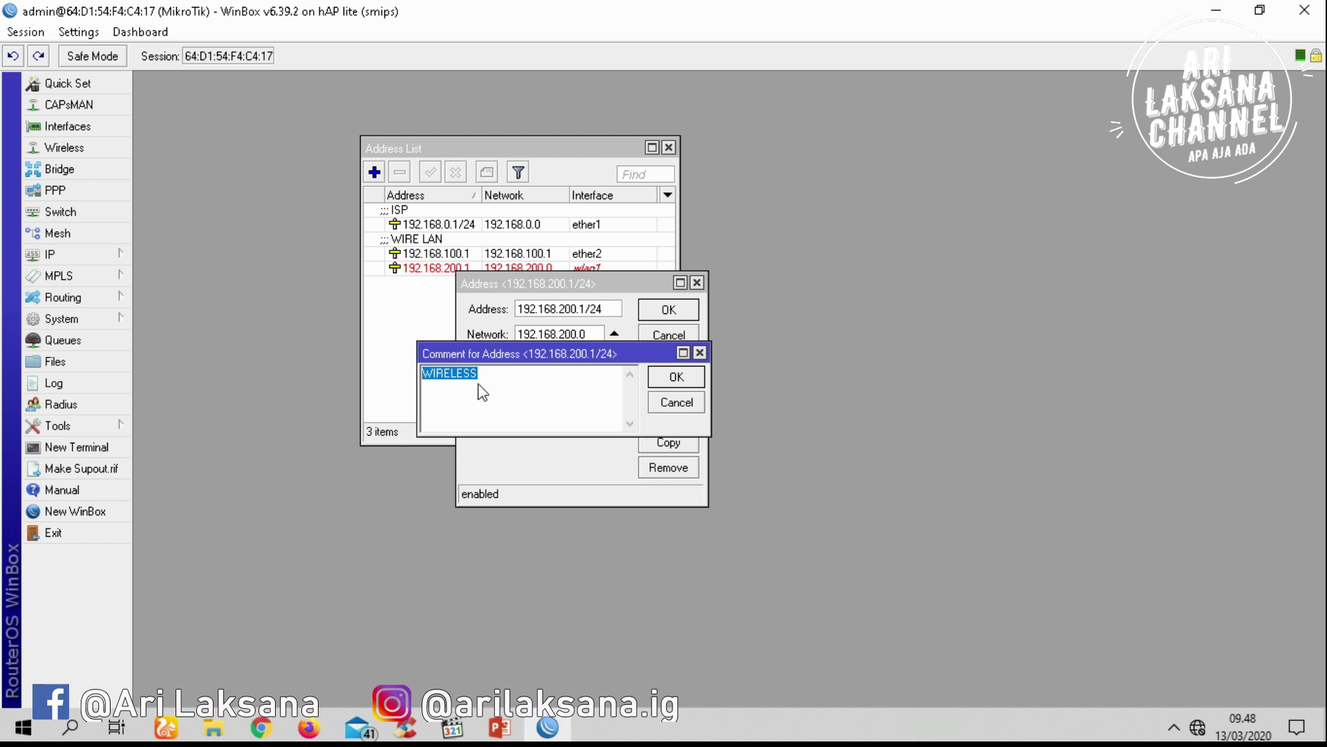
pyautogui.click(676, 381)
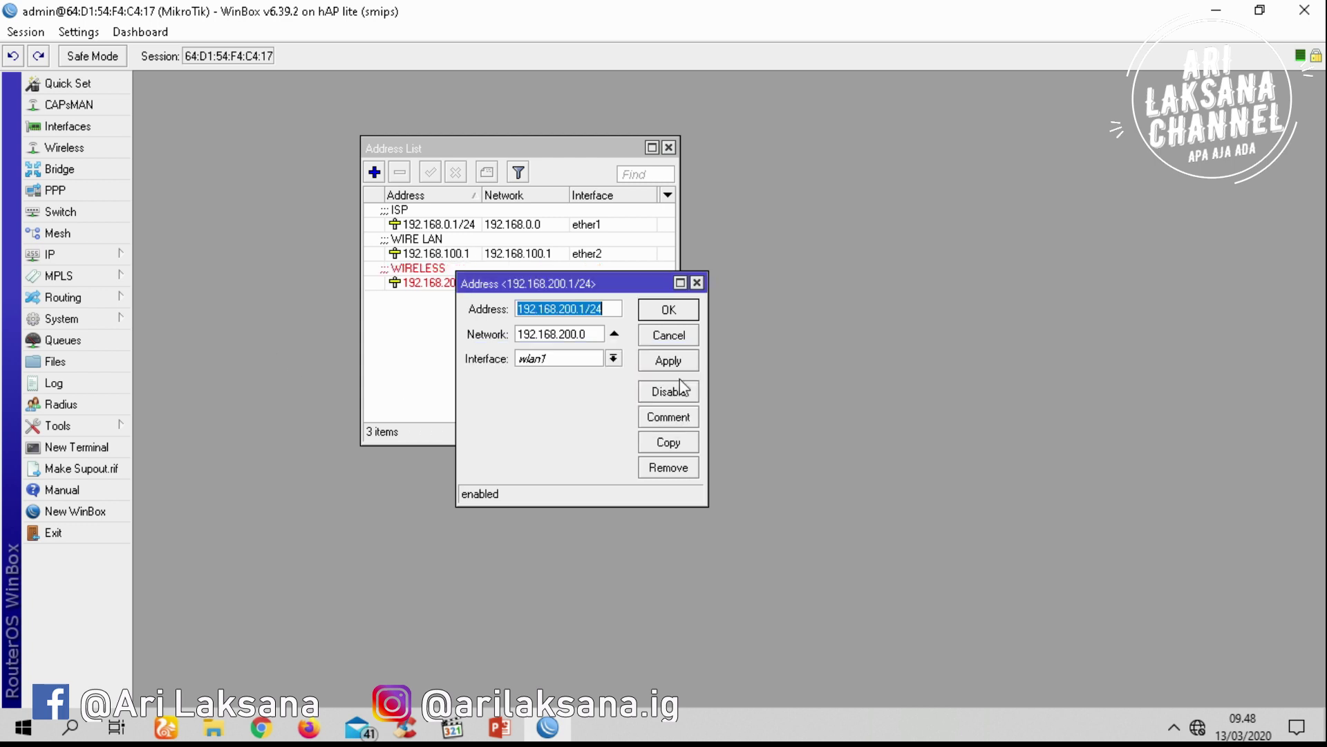
pyautogui.click(669, 308)
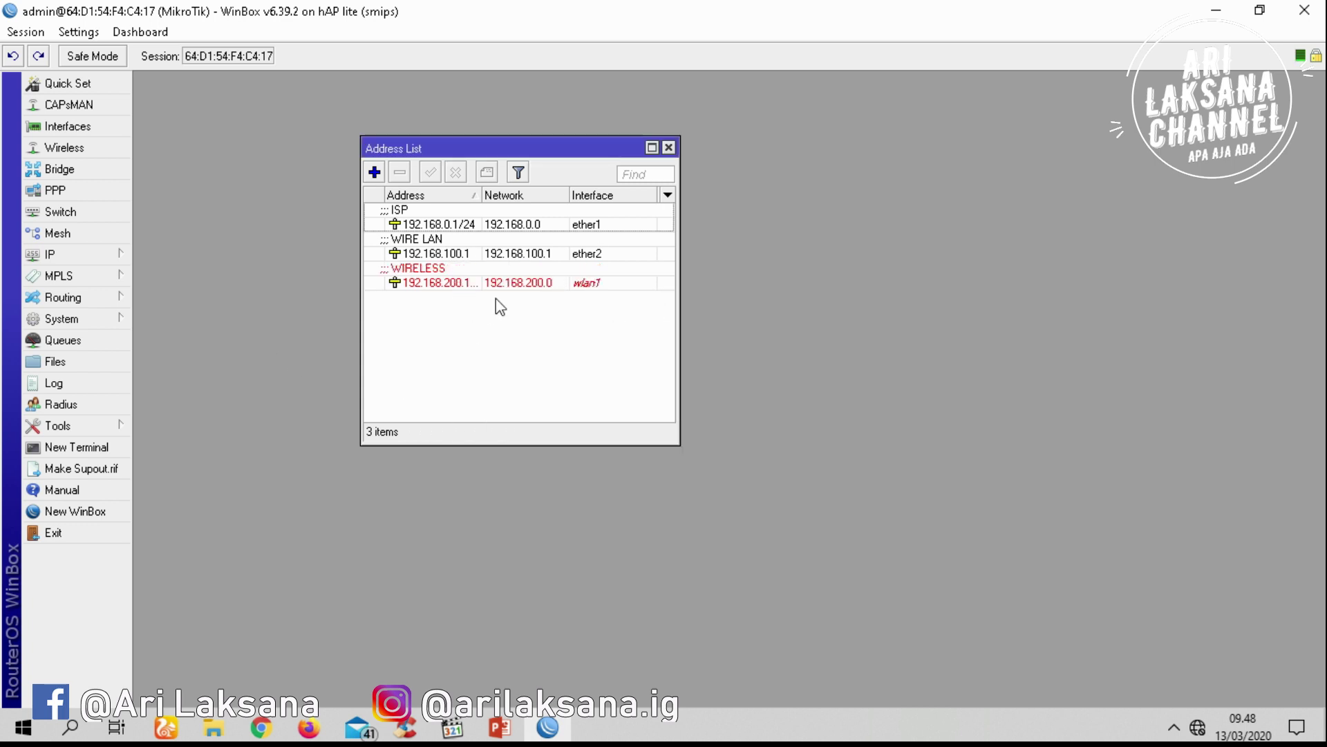
pyautogui.click(499, 727)
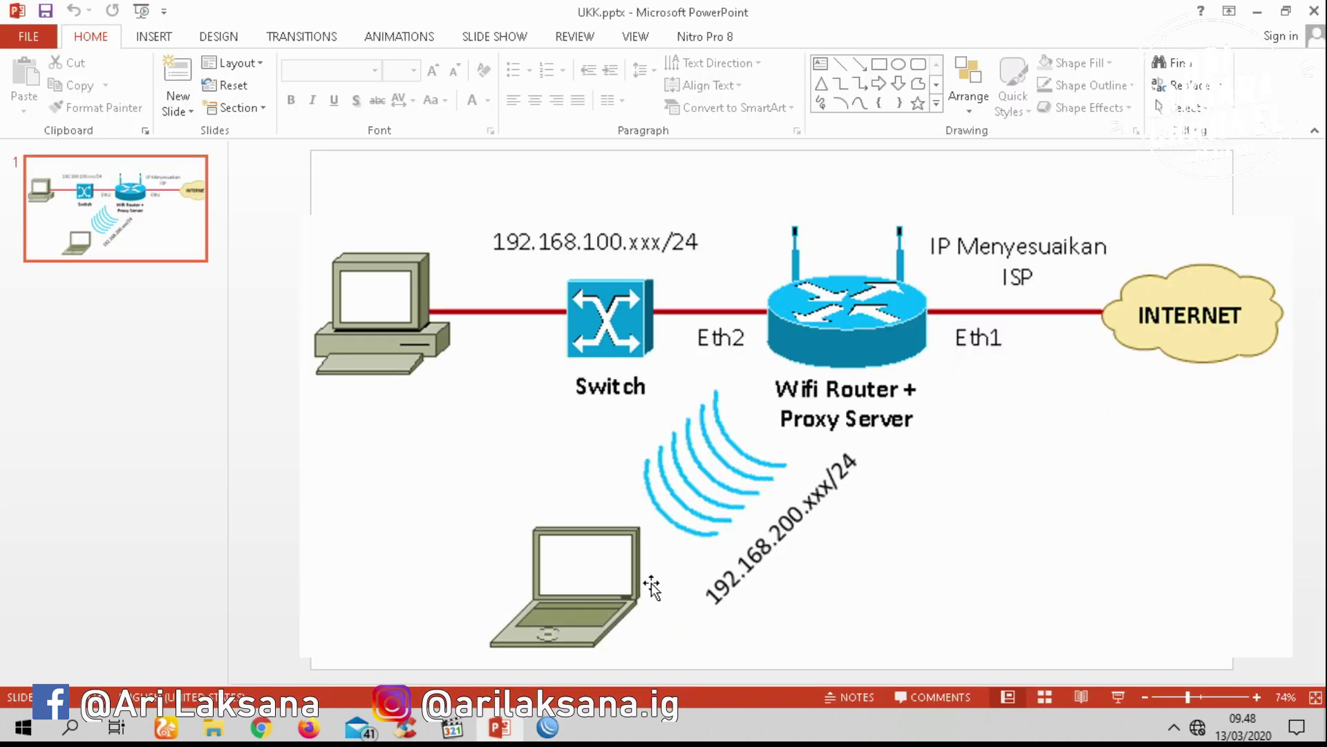
# Run DHCP Setup on ether2 from IP > DHCP Server, which fails with an invalid address pool error
pyautogui.click(547, 727)
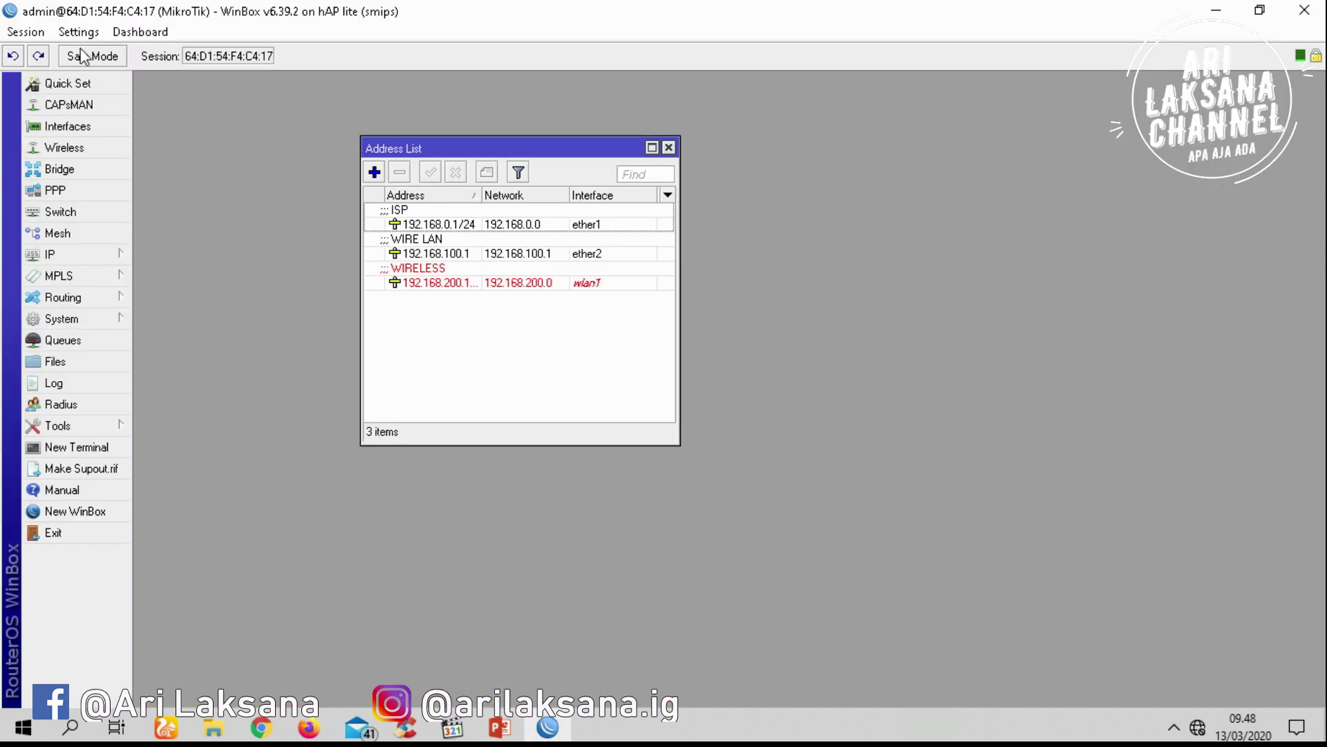
pyautogui.click(59, 254)
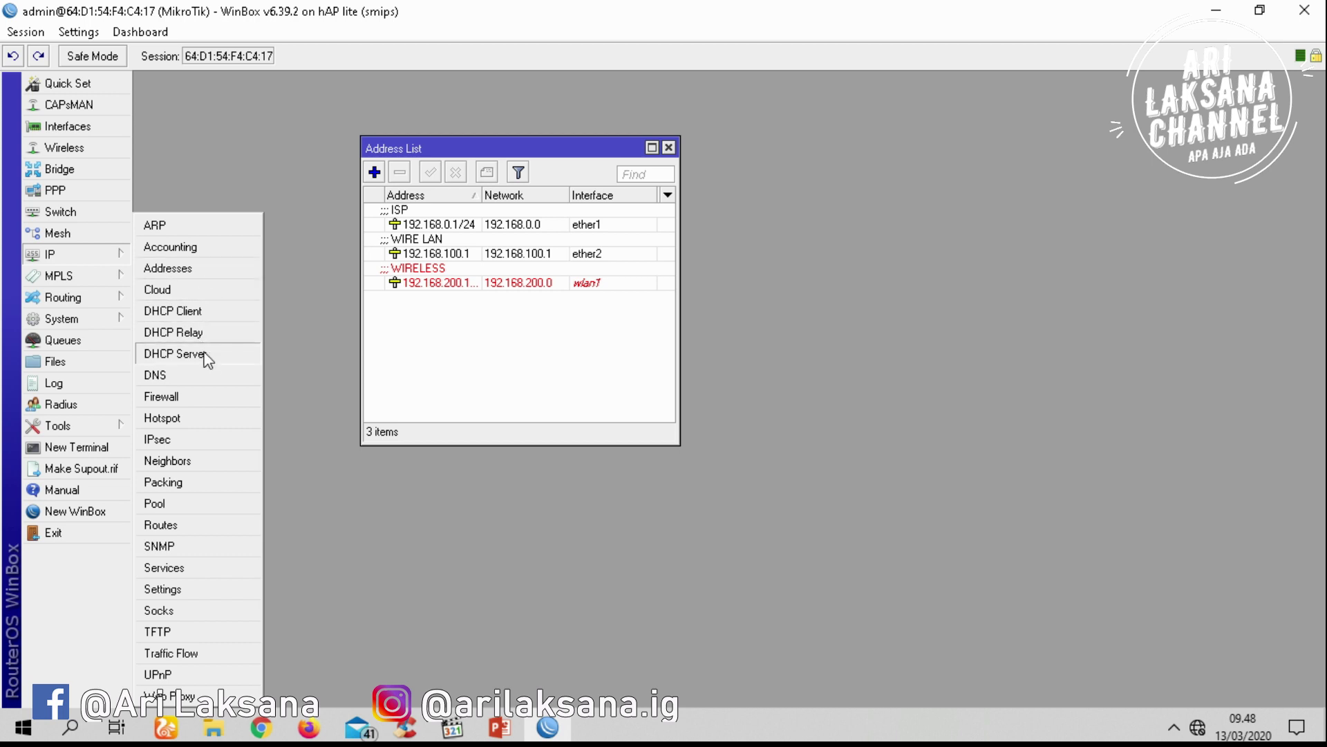
pyautogui.click(225, 358)
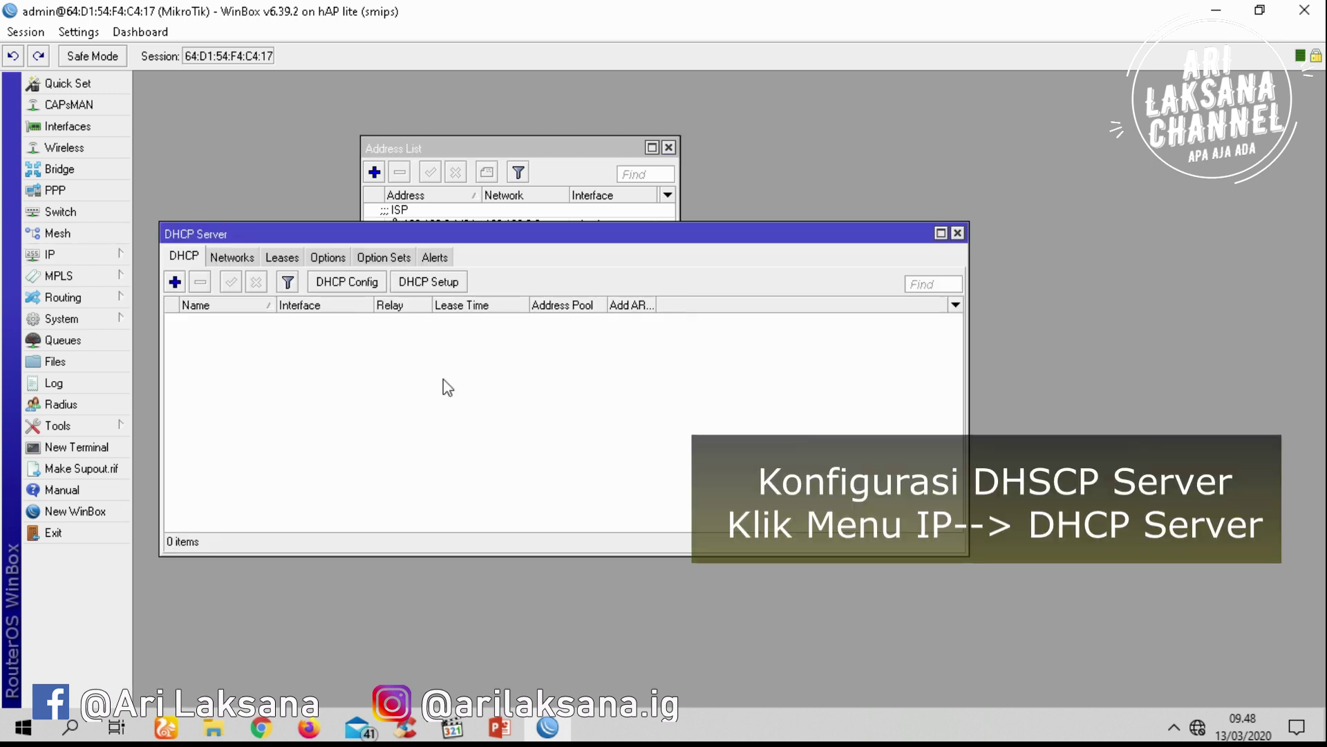
pyautogui.click(448, 281)
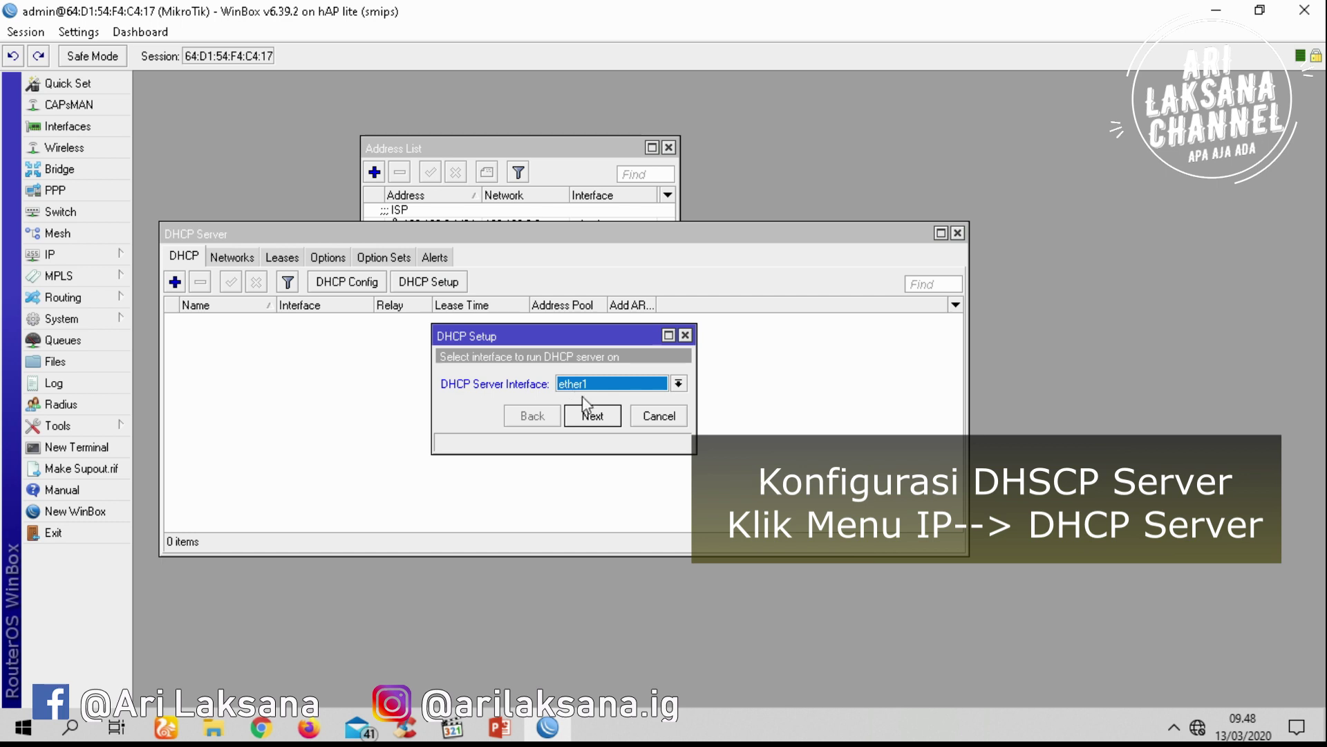
pyautogui.click(608, 384)
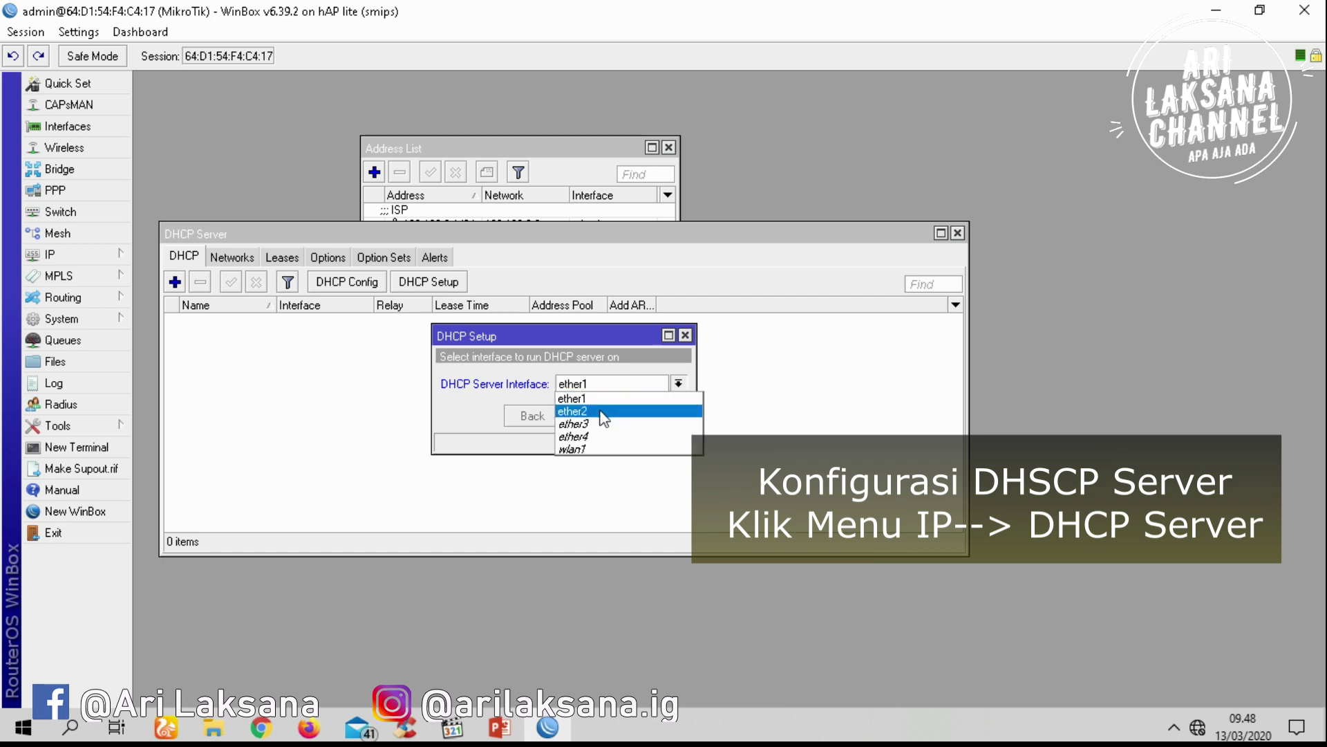
pyautogui.click(604, 413)
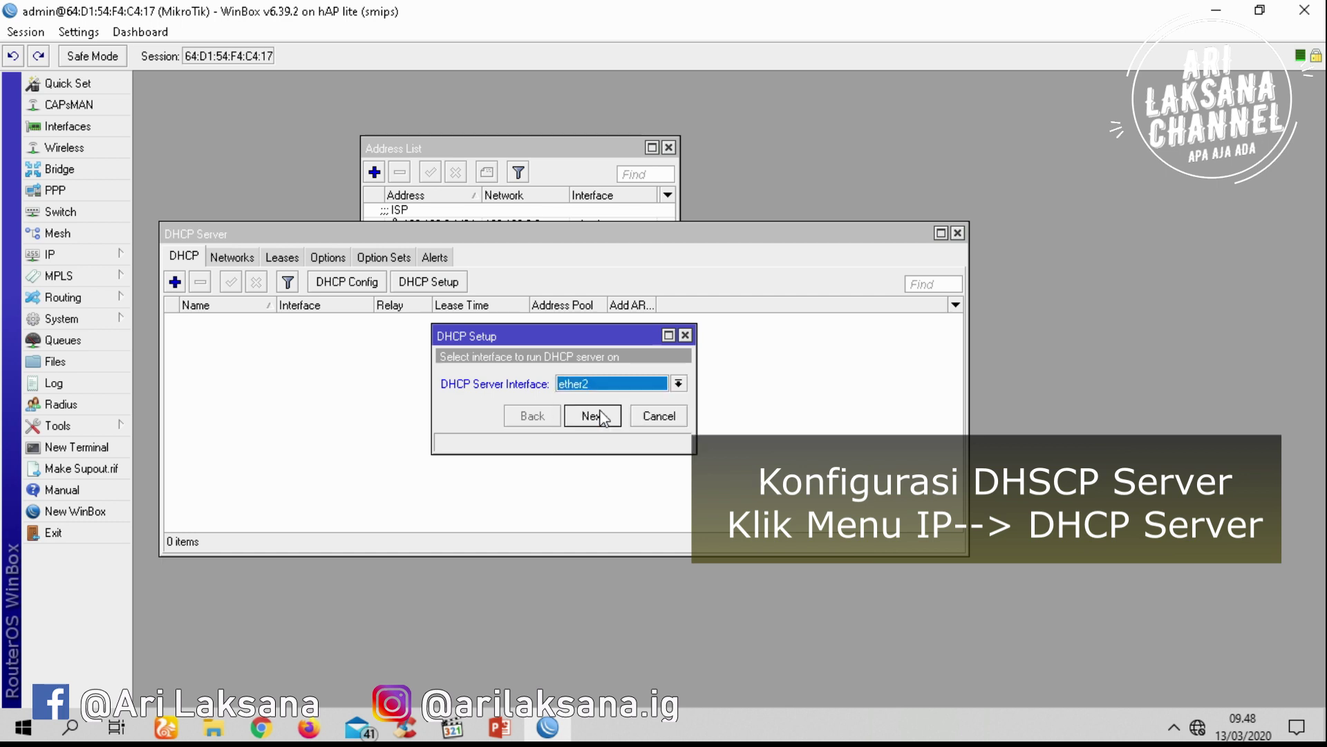
pyautogui.click(593, 415)
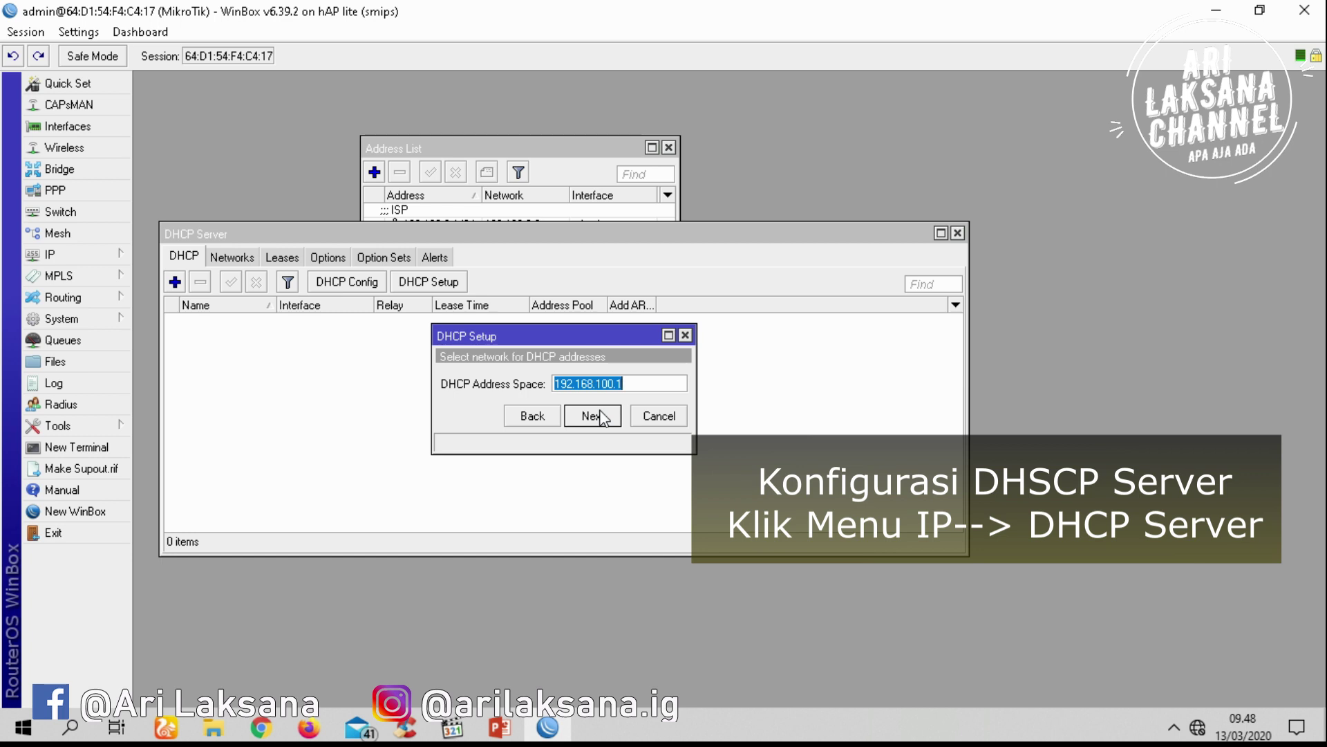
pyautogui.click(592, 416)
pyautogui.click(600, 416)
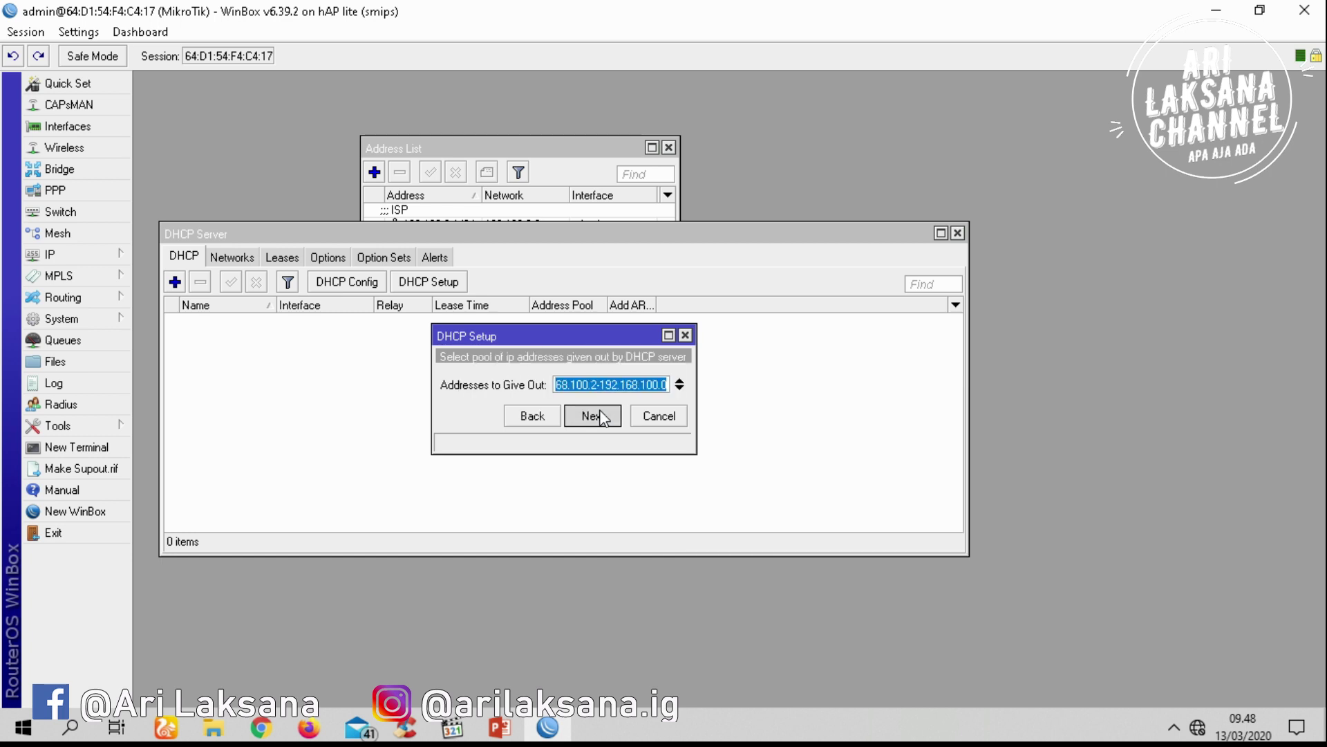
pyautogui.click(600, 416)
pyautogui.click(708, 380)
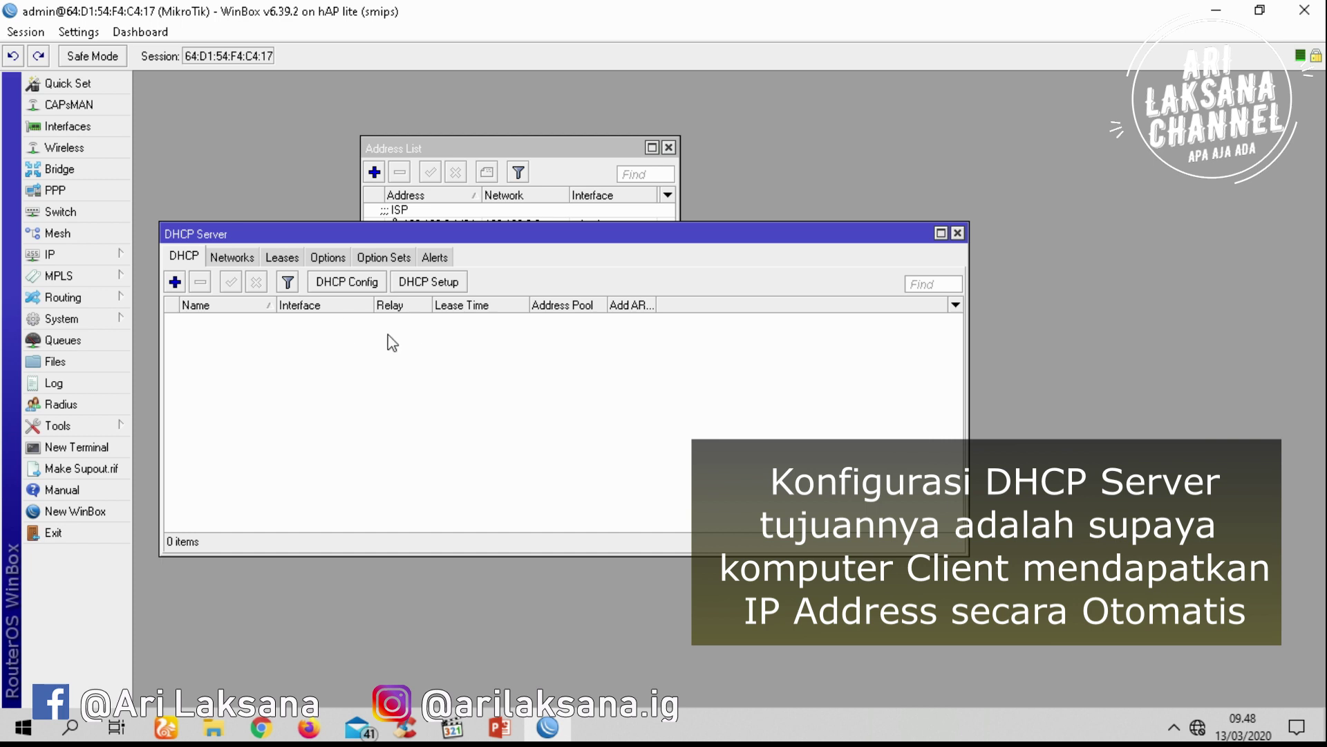
# Rerun DHCP Setup on ether2 through to the address pool page
pyautogui.click(448, 288)
pyautogui.click(592, 442)
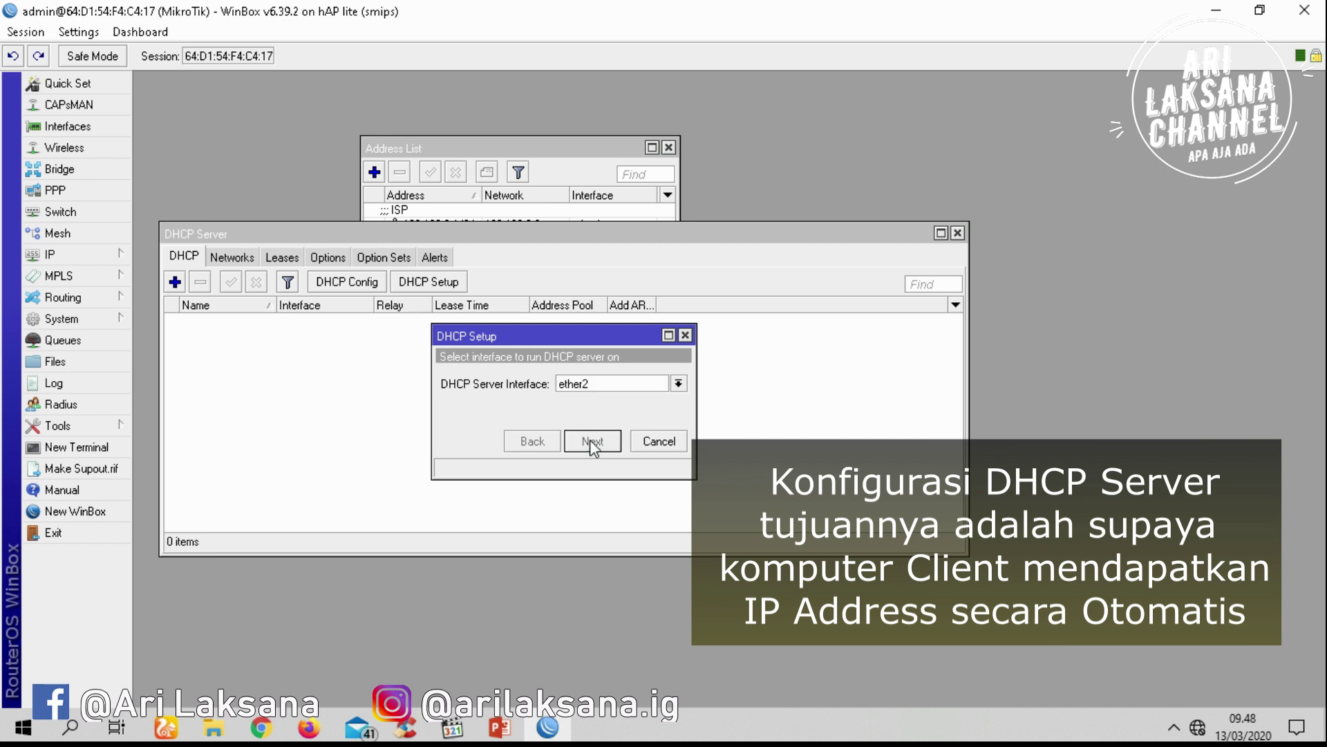
pyautogui.click(592, 442)
pyautogui.click(592, 443)
pyautogui.click(593, 442)
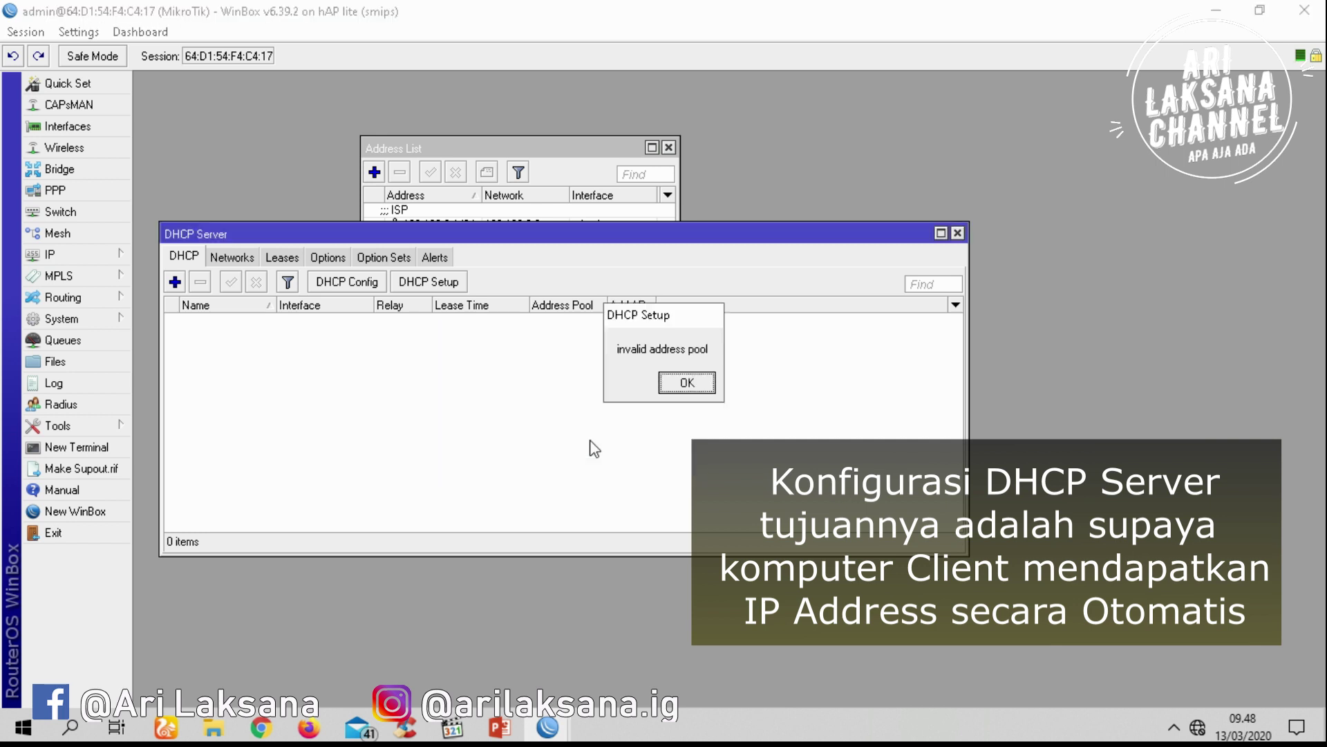
# Change the wired LAN address to 192.168.100.1/24 and relaunch DHCP Setup
pyautogui.click(688, 382)
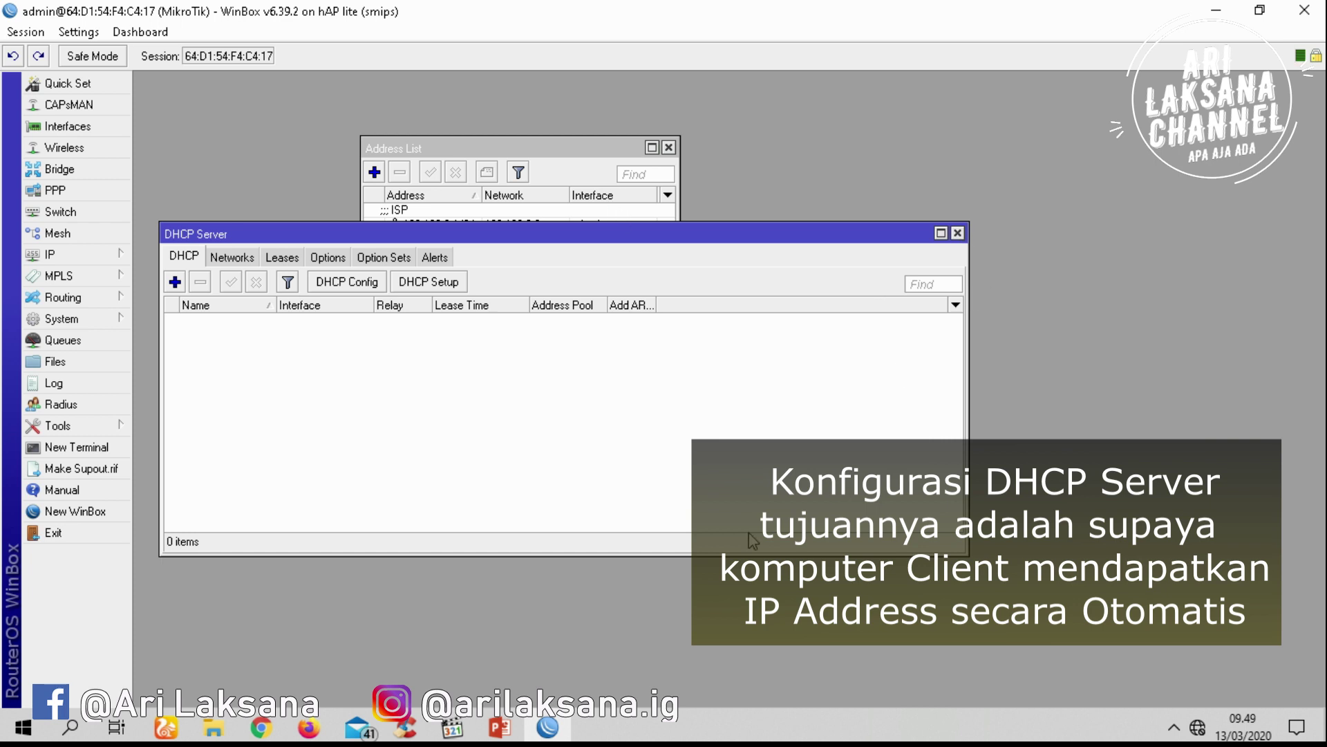
pyautogui.moveTo(694, 228); pyautogui.dragTo(760, 465)
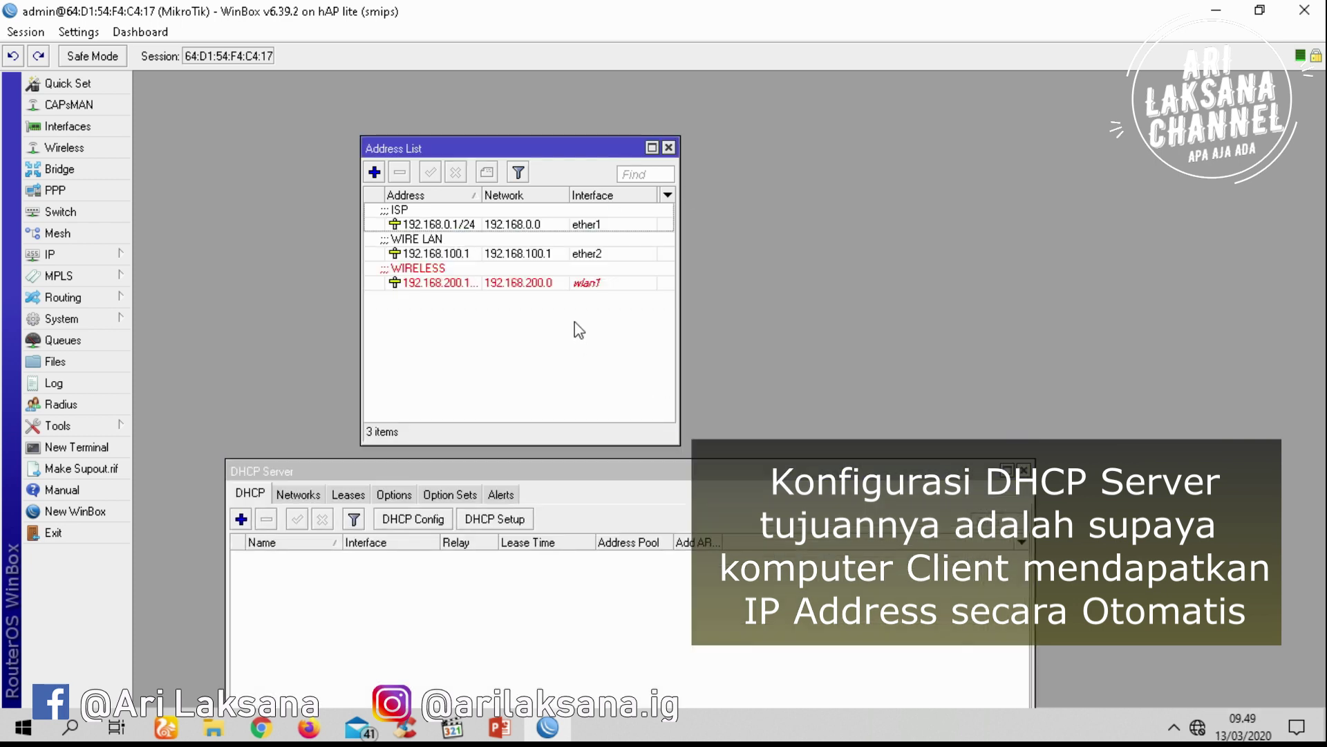
pyautogui.doubleClick(468, 254)
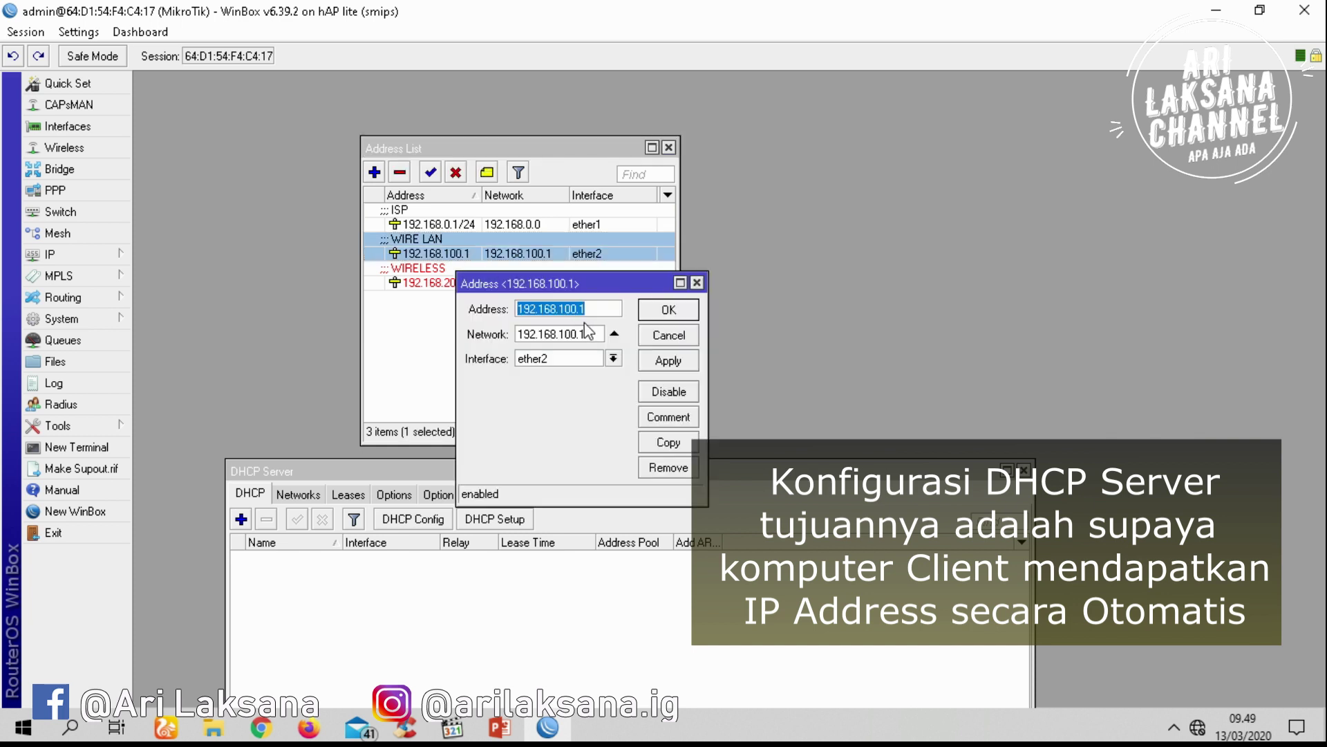
pyautogui.click(603, 309)
pyautogui.write('/24')
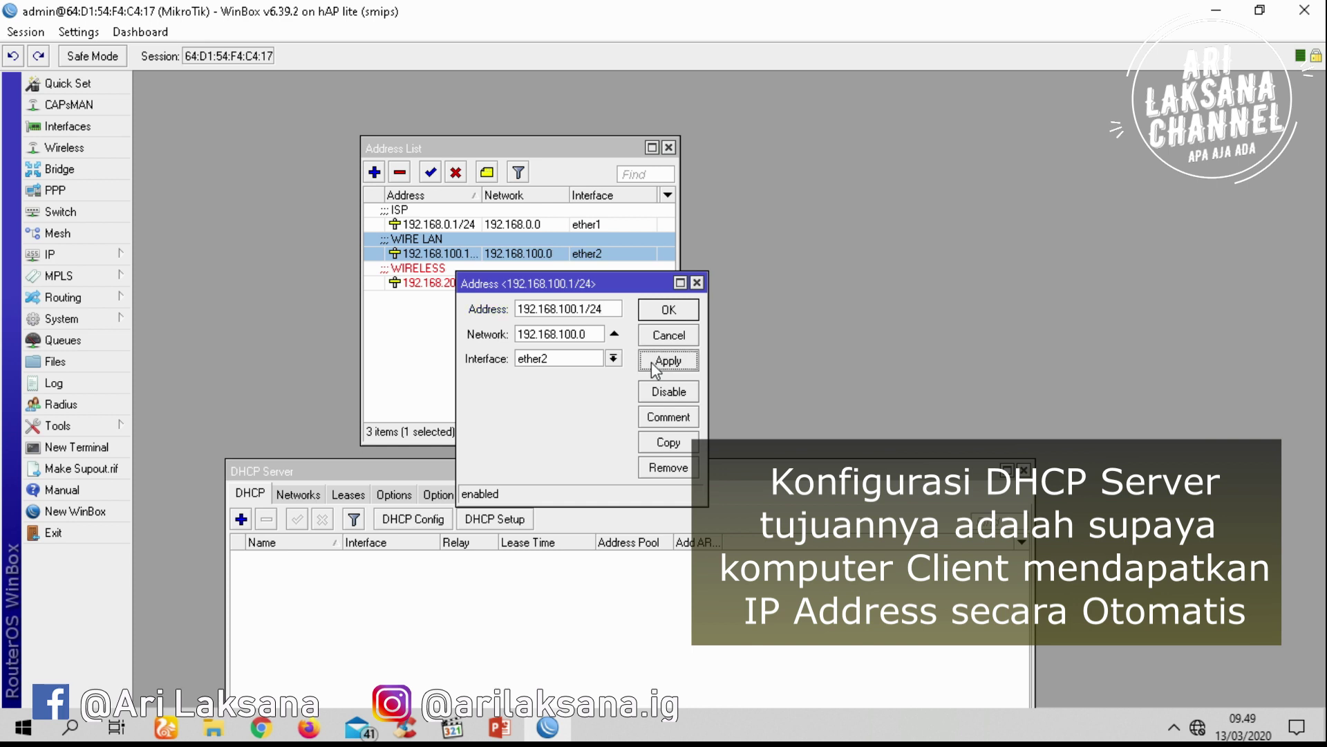
pyautogui.click(681, 309)
pyautogui.click(661, 571)
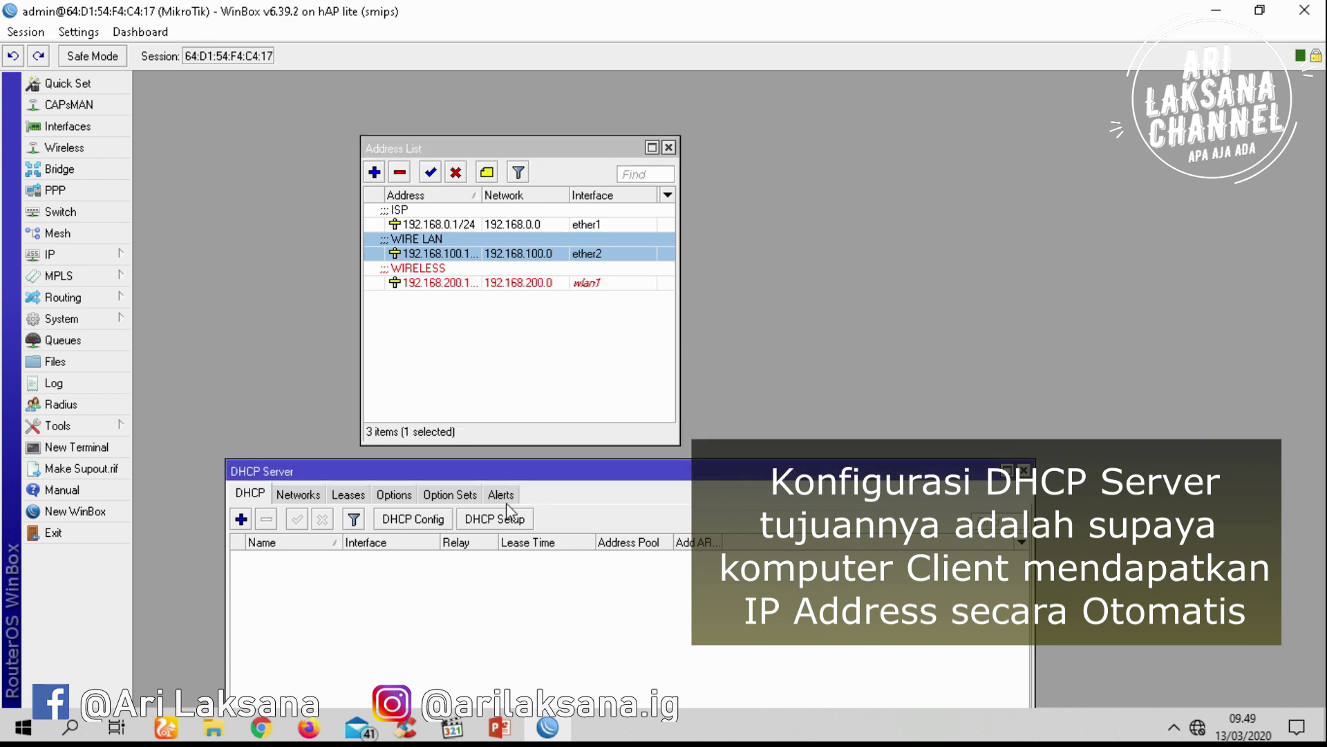
pyautogui.click(488, 520)
# Complete DHCP Setup on ether2 for 192.168.100.0/24, gateway 192.168.100.1, 00:10:00 lease
pyautogui.click(594, 441)
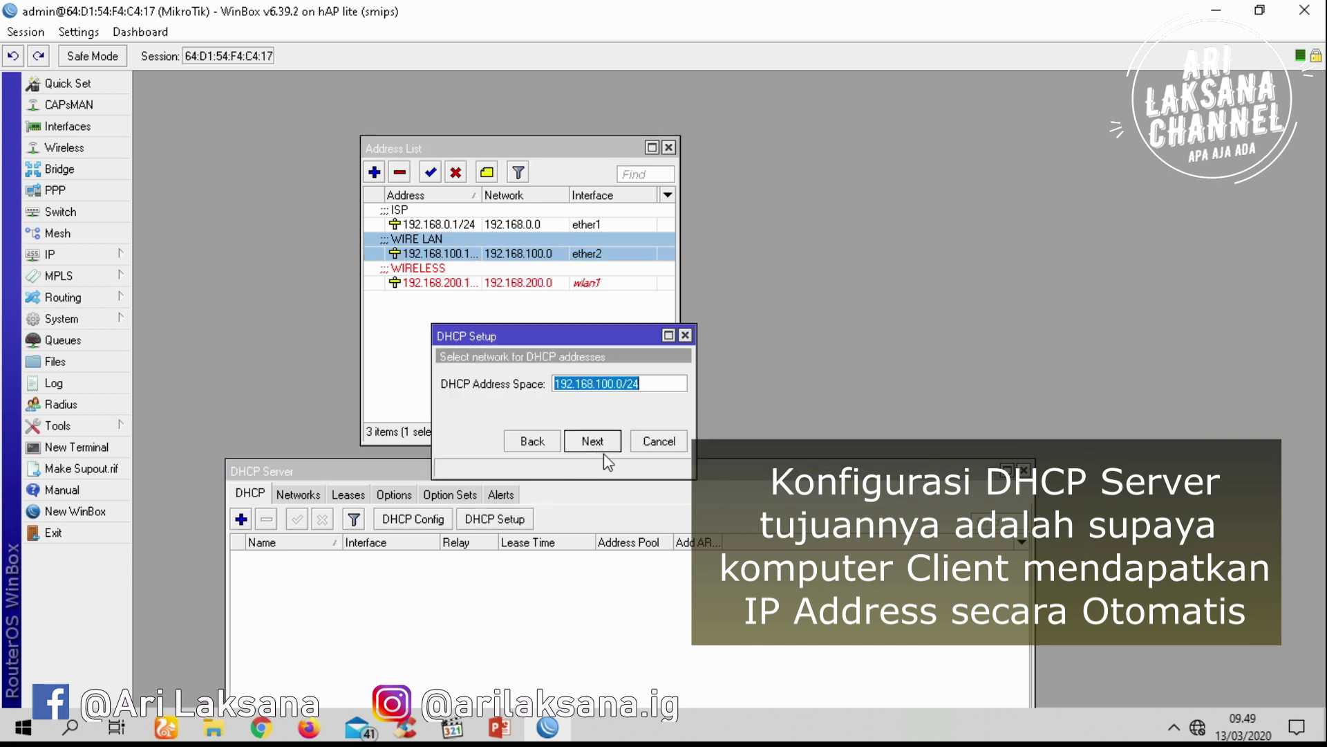
pyautogui.click(603, 447)
pyautogui.click(592, 441)
pyautogui.click(592, 441)
pyautogui.click(592, 441)
pyautogui.click(593, 441)
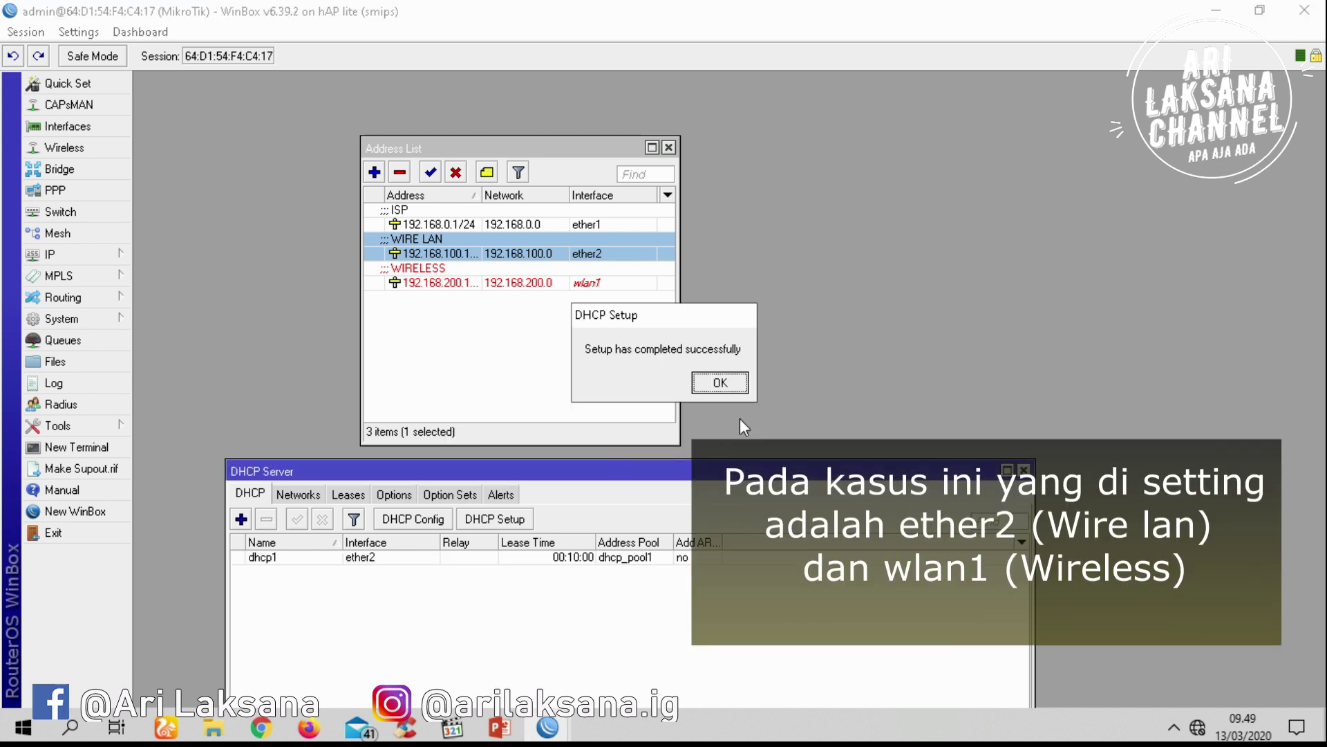
pyautogui.click(722, 382)
# Complete DHCP Setup on wlan1 for 192.168.200.0/24 with gateway 192.168.200.1
pyautogui.click(495, 518)
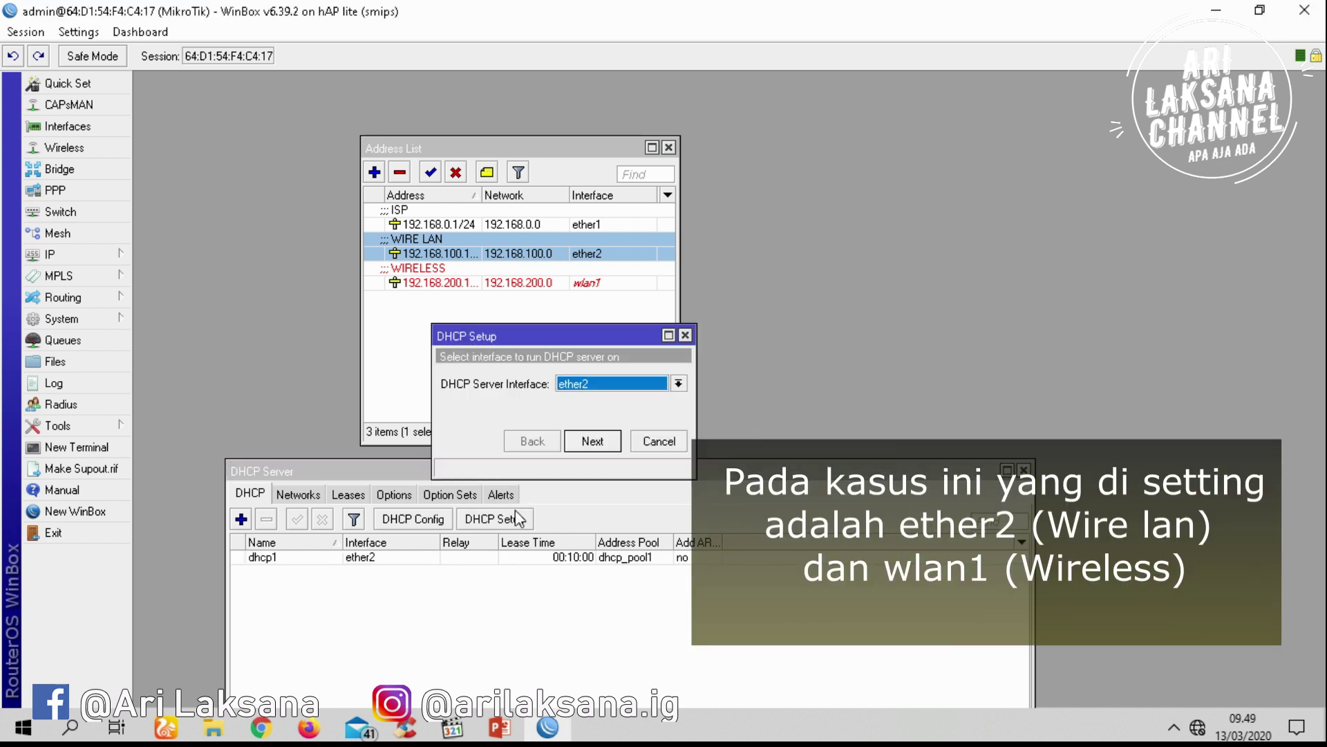
pyautogui.click(625, 382)
pyautogui.click(609, 449)
pyautogui.click(593, 440)
pyautogui.click(593, 441)
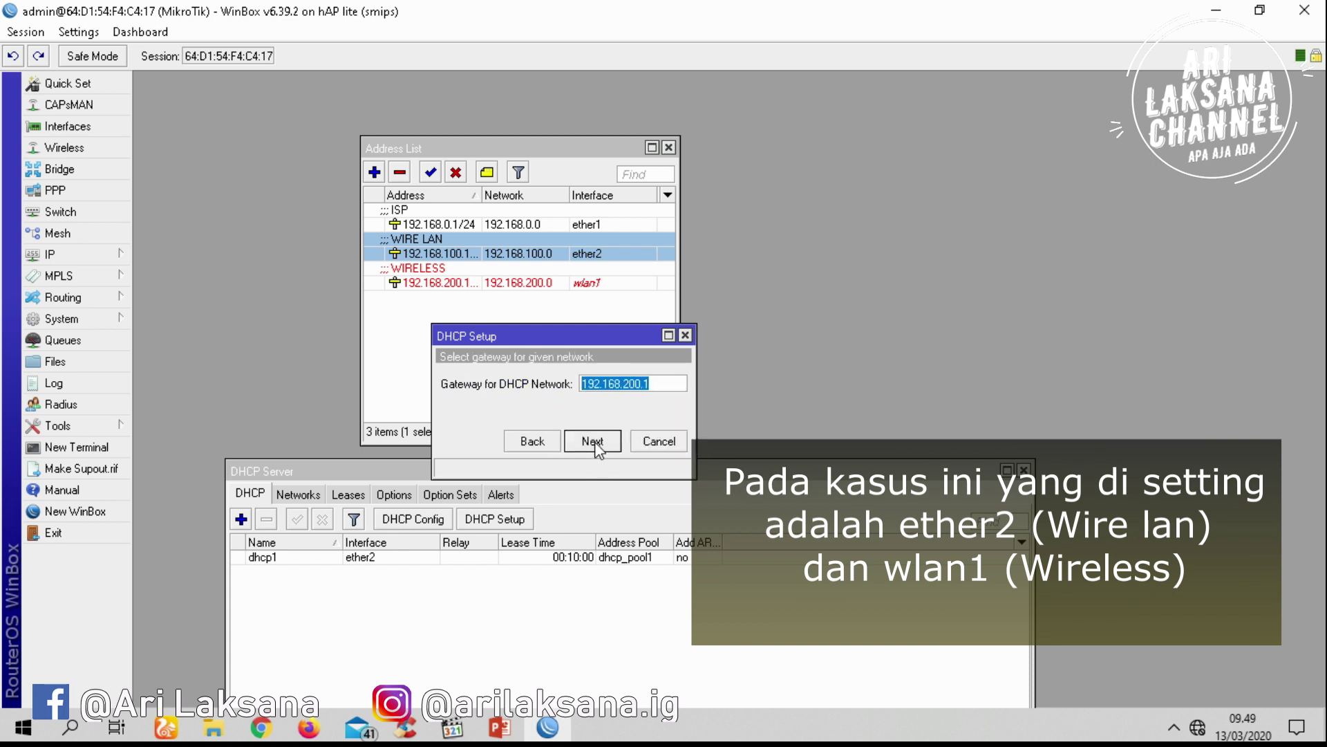
pyautogui.click(611, 451)
pyautogui.click(612, 451)
pyautogui.click(611, 450)
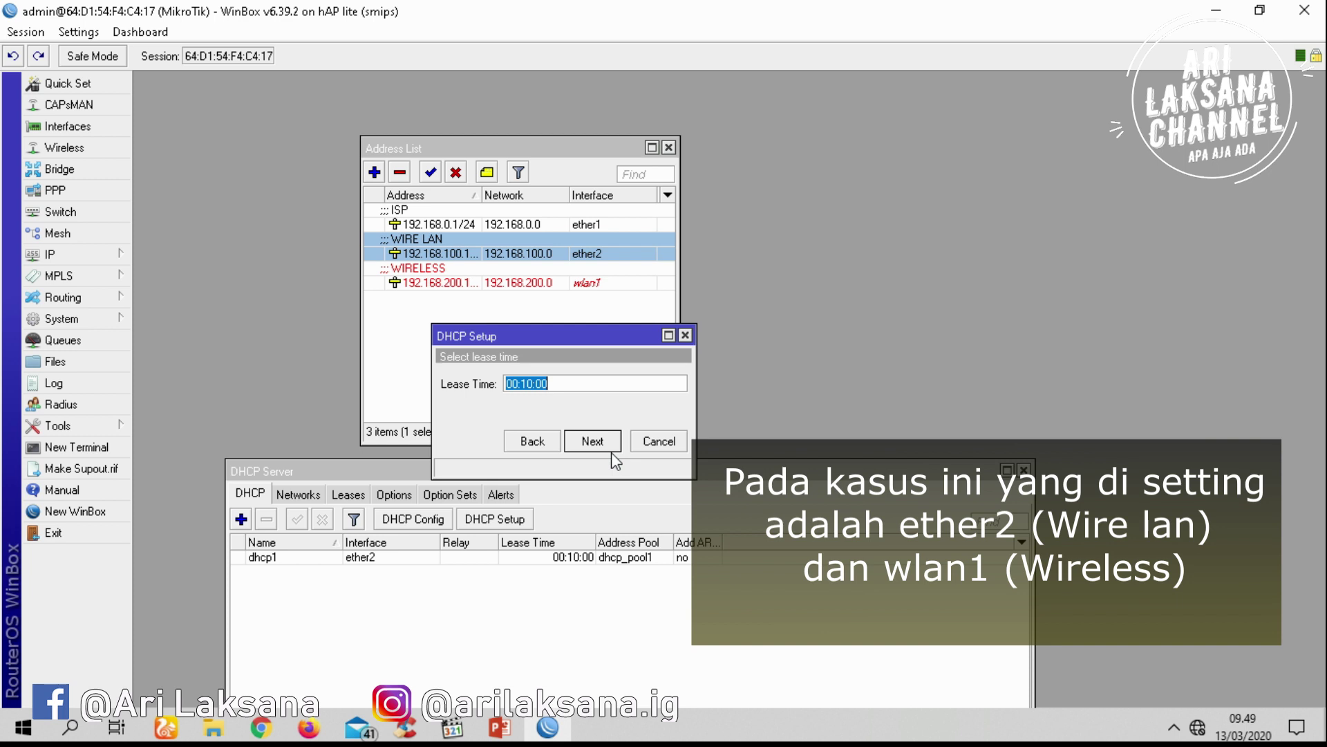
pyautogui.click(608, 440)
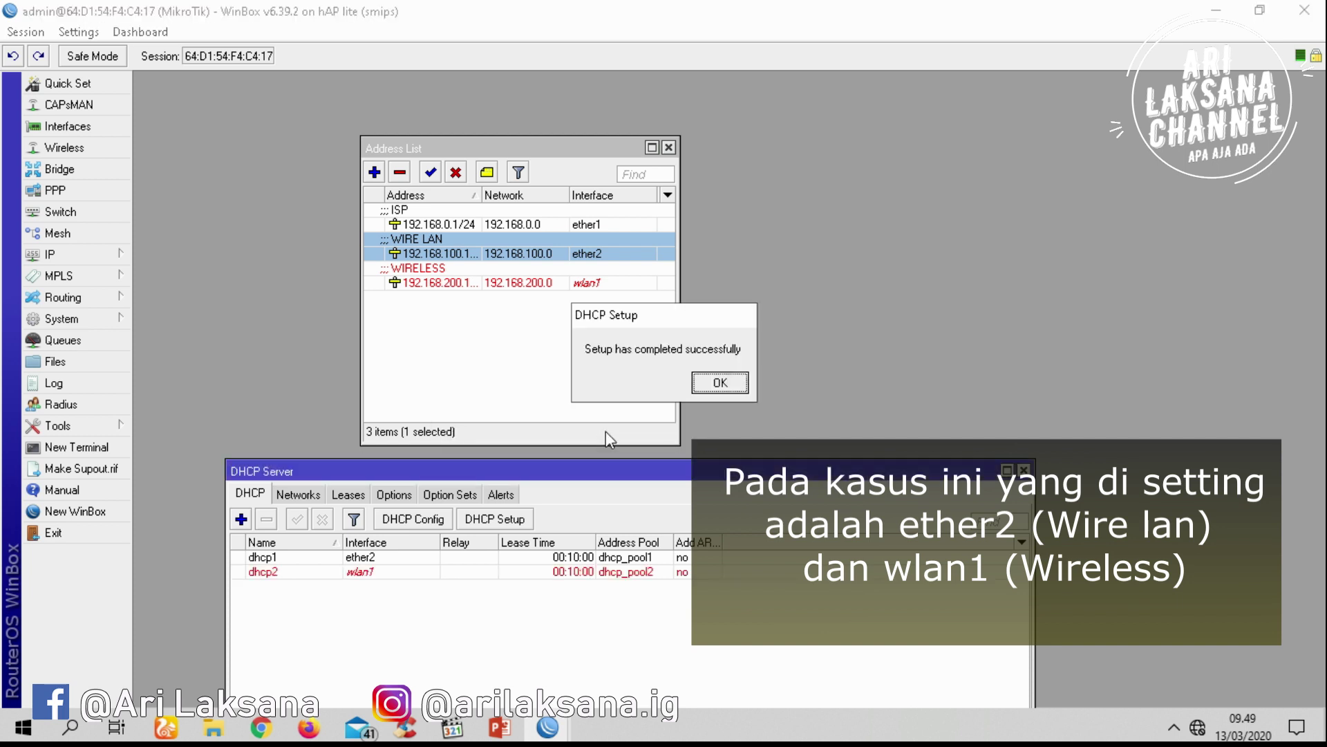
pyautogui.click(720, 382)
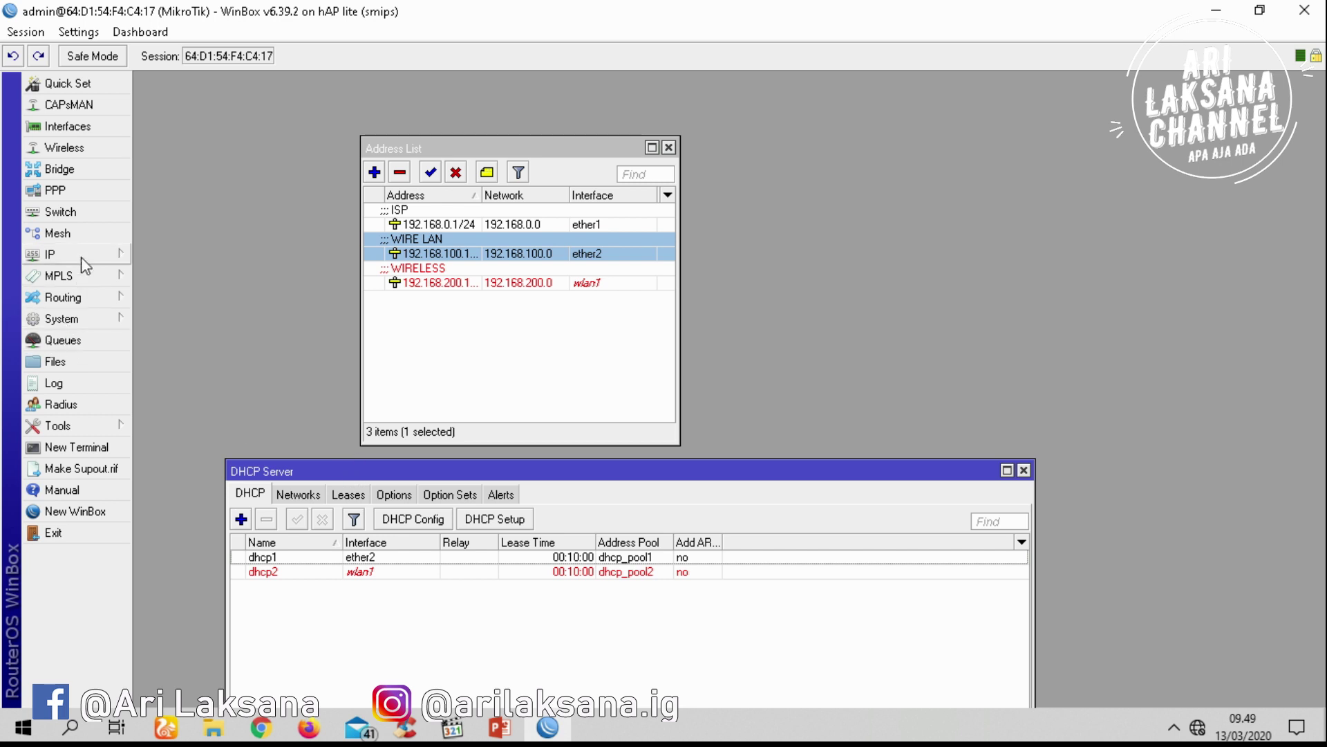
# Enter 192.168.0.198 as the server in IP > DNS settings, checking the network diagram
pyautogui.click(81, 256)
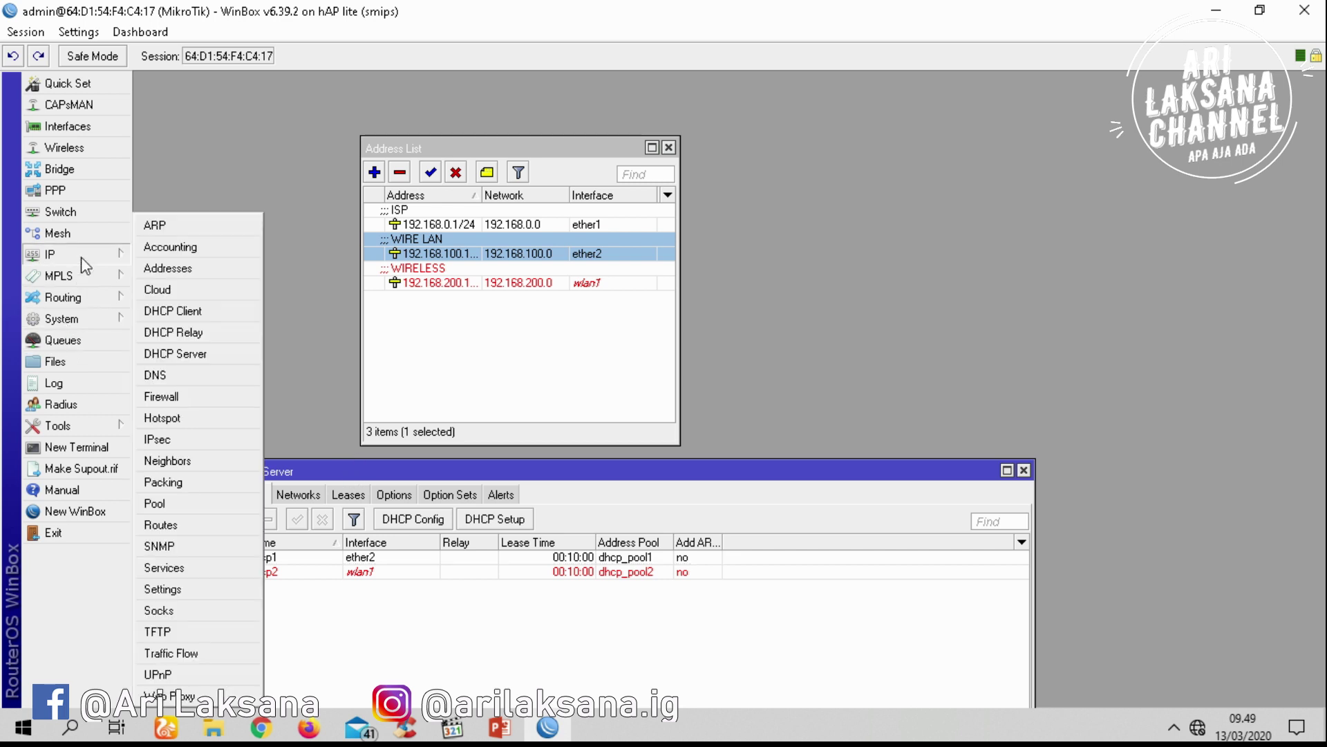
pyautogui.click(209, 377)
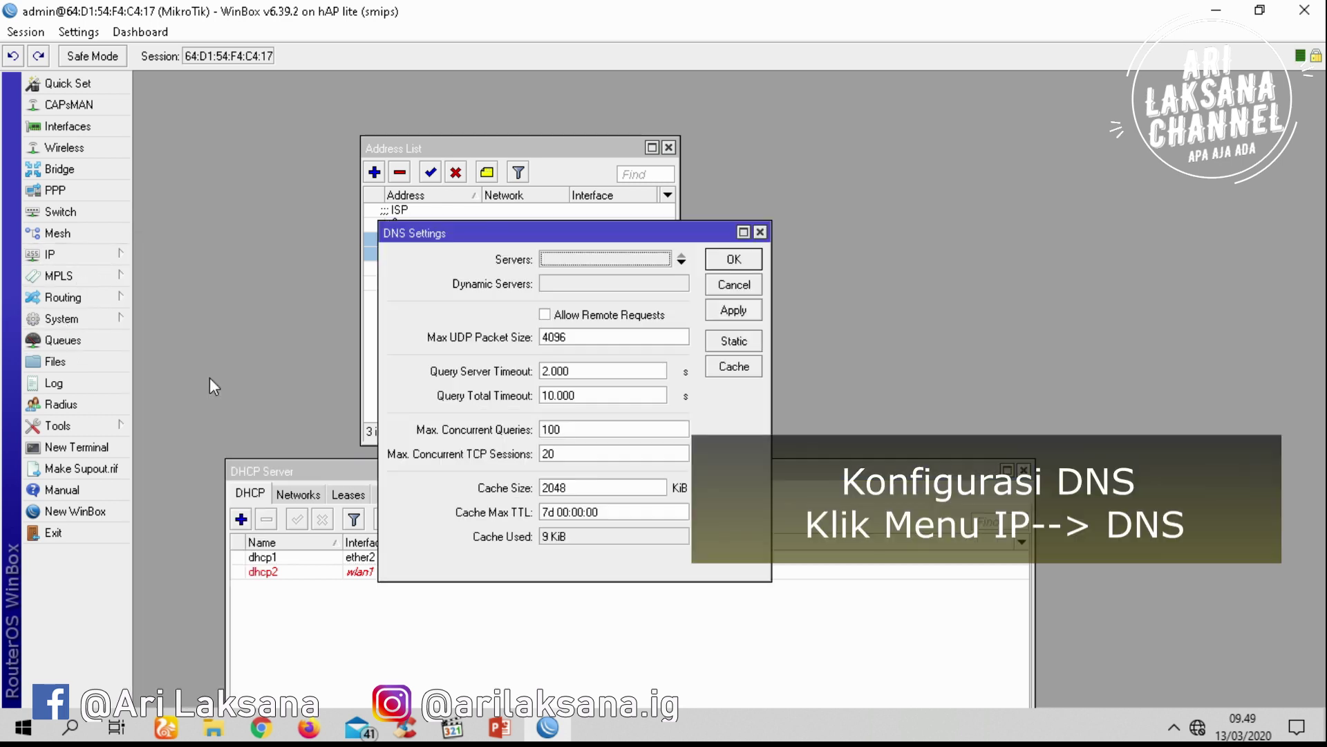
pyautogui.click(625, 261)
pyautogui.write('1')
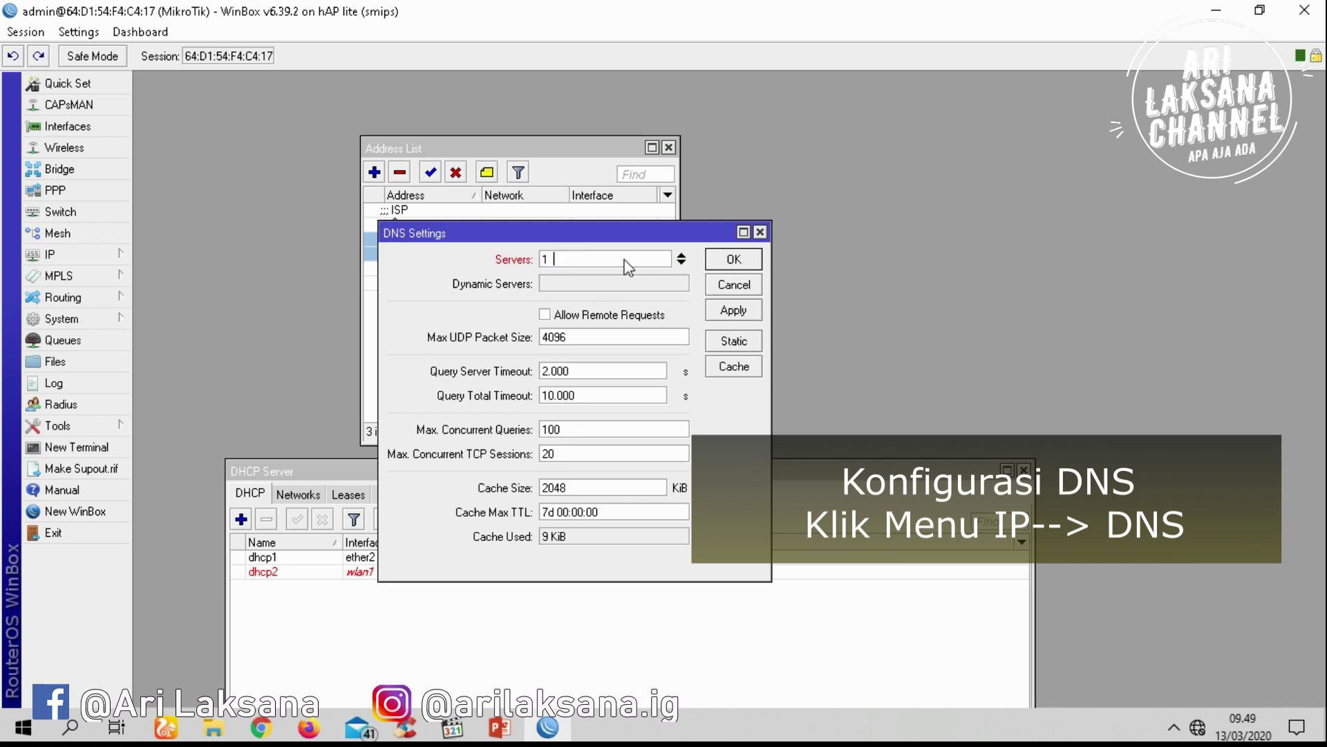
pyautogui.write('92.168.0.198')
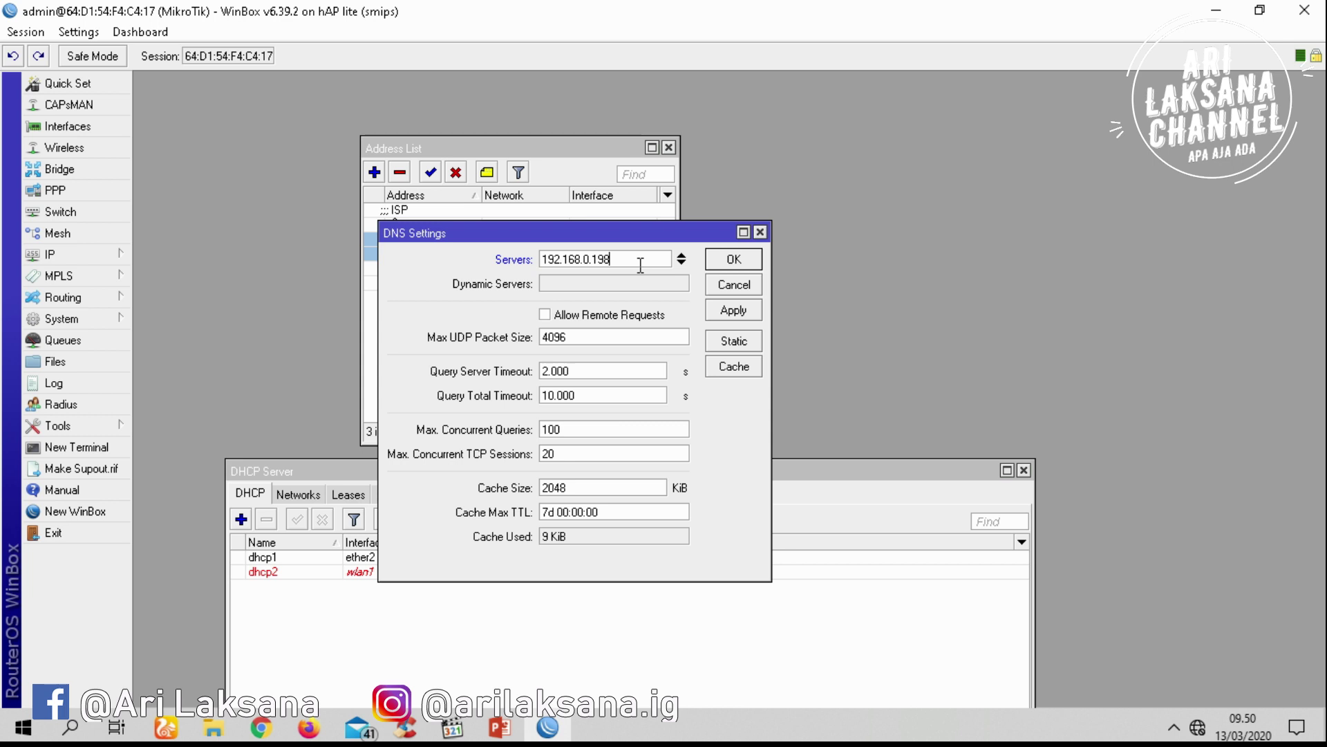
pyautogui.moveTo(637, 263); pyautogui.dragTo(543, 259)
pyautogui.hotkey('alt', 'Tab')
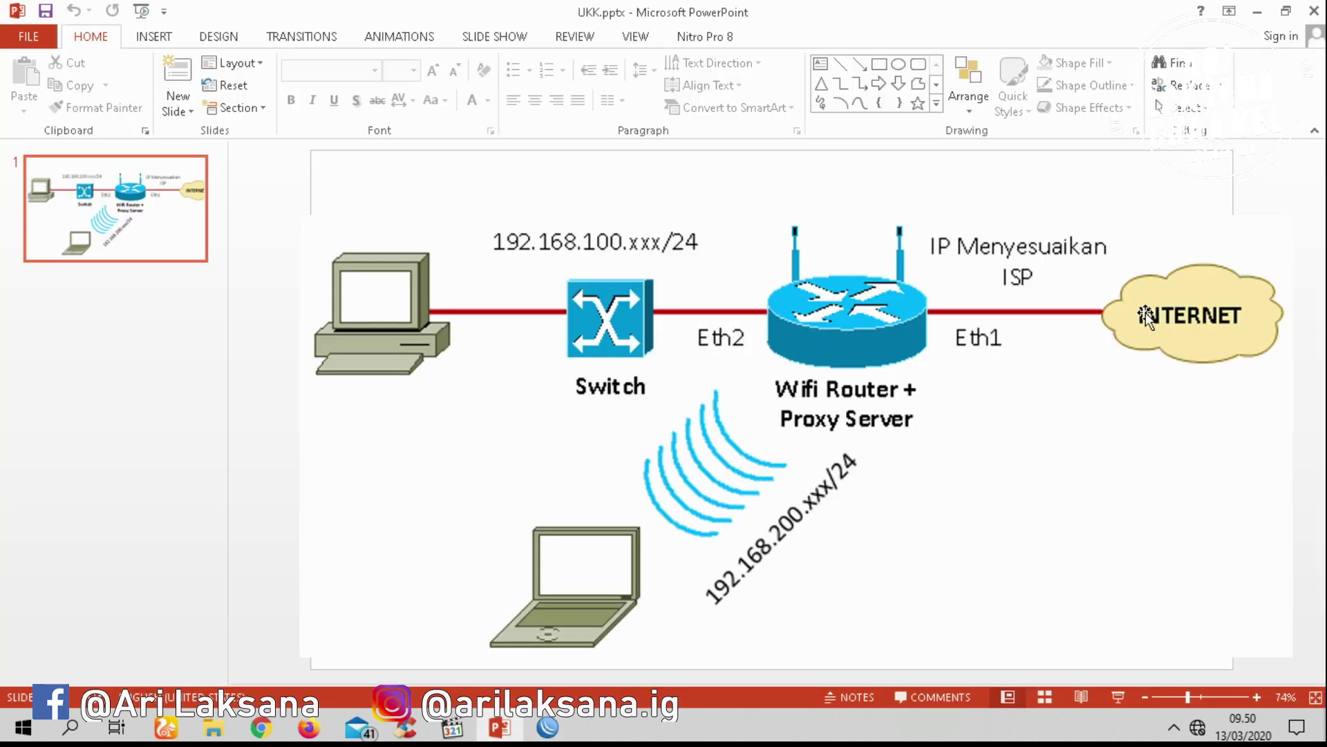
pyautogui.click(544, 737)
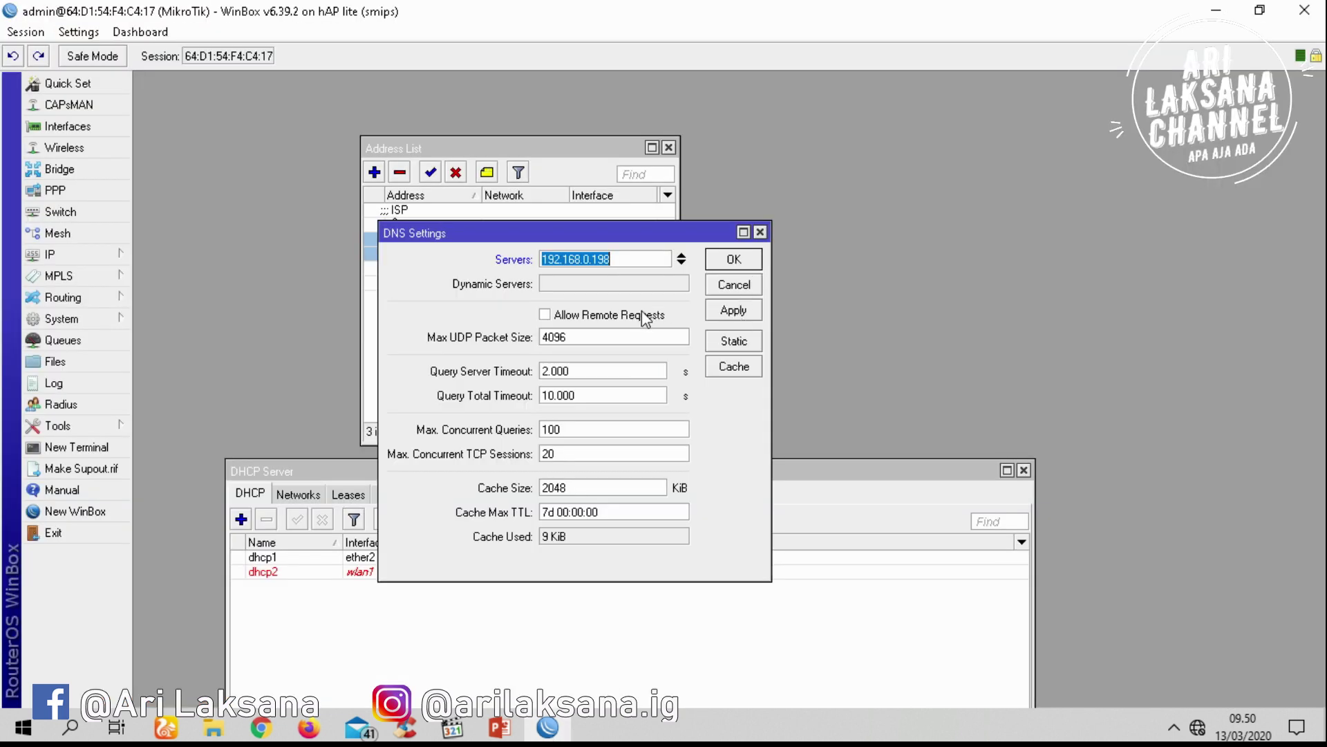
# Enable Allow Remote Requests, then apply and close the DNS settings
pyautogui.click(686, 314)
pyautogui.click(733, 305)
pyautogui.click(731, 263)
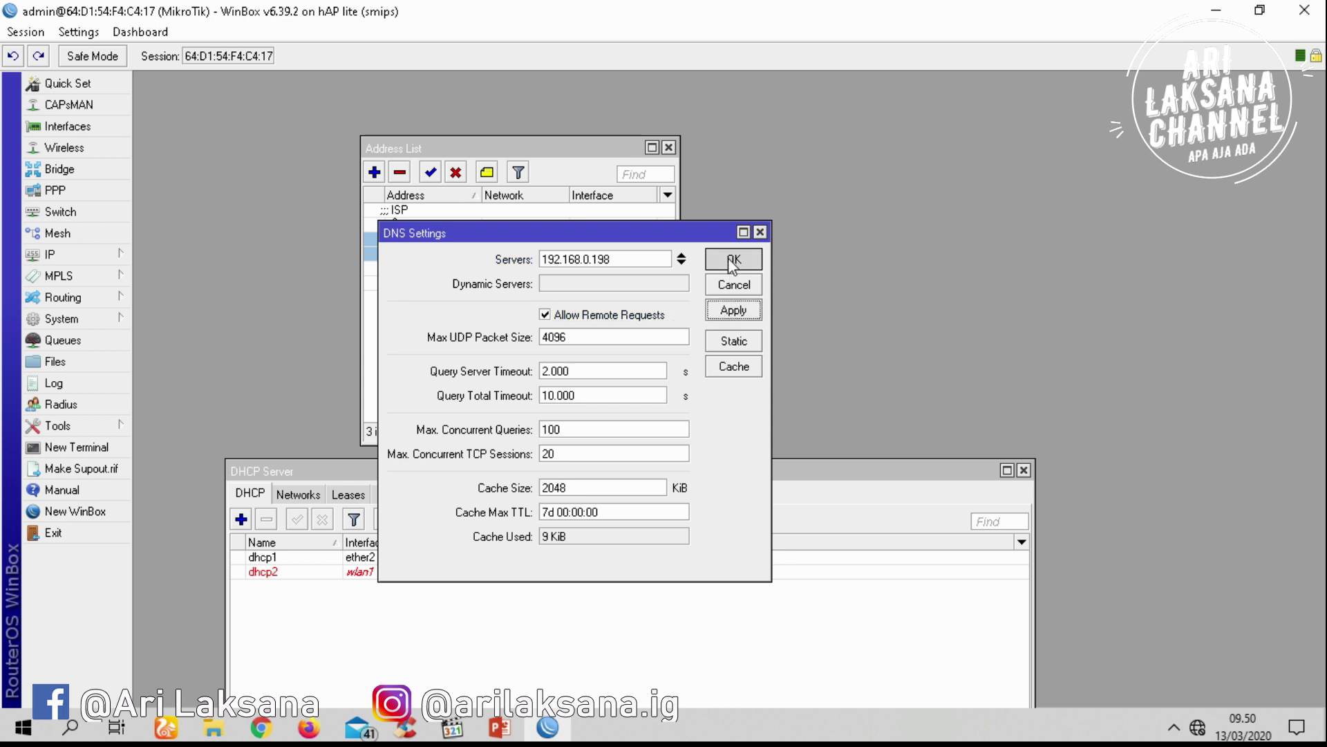
pyautogui.click(76, 255)
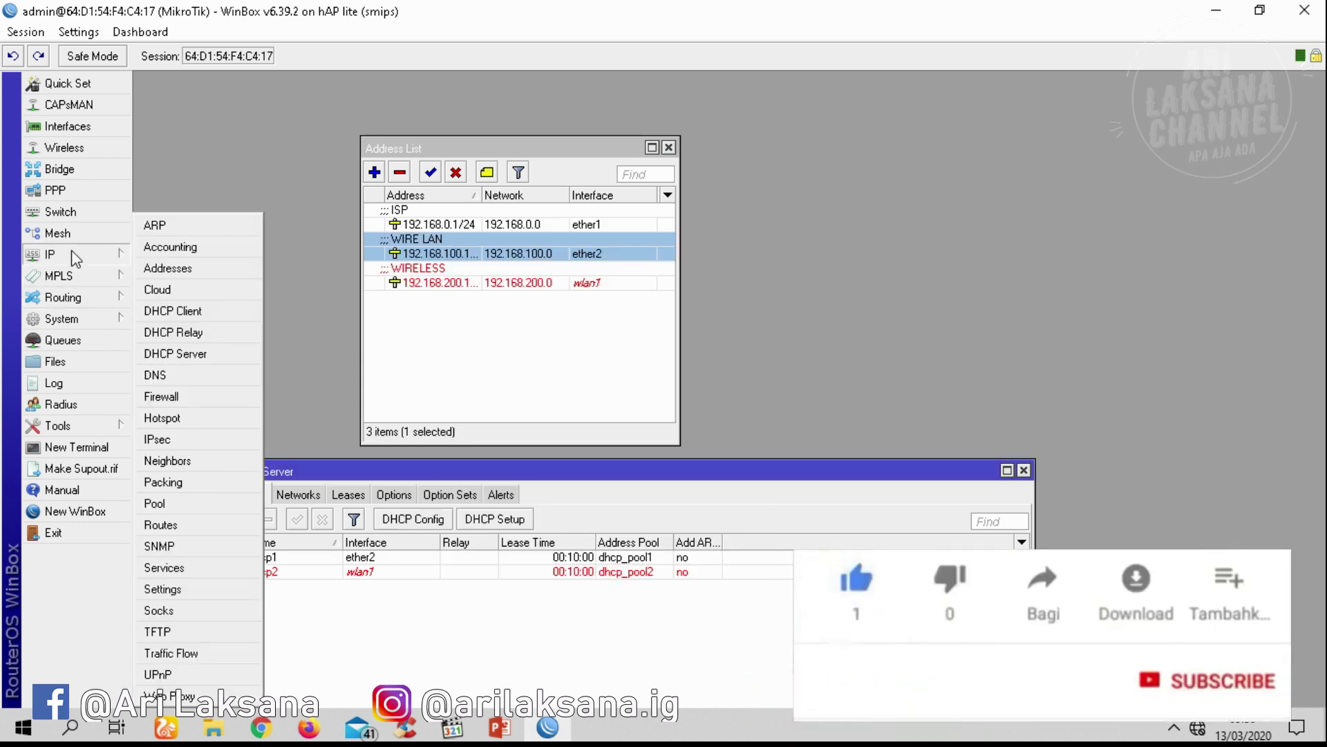
# Create a srcnat NAT rule with Out. Interface ether1 and action masquerade
pyautogui.click(208, 396)
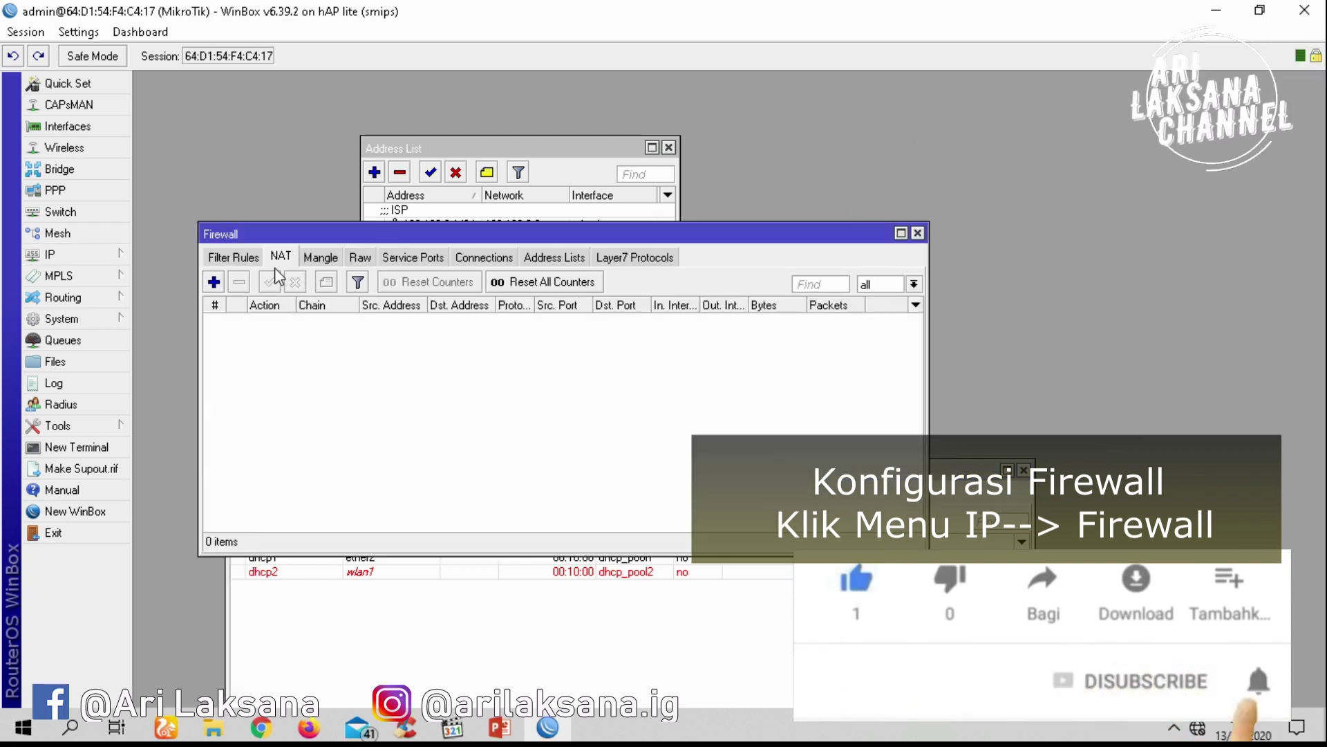
pyautogui.click(214, 281)
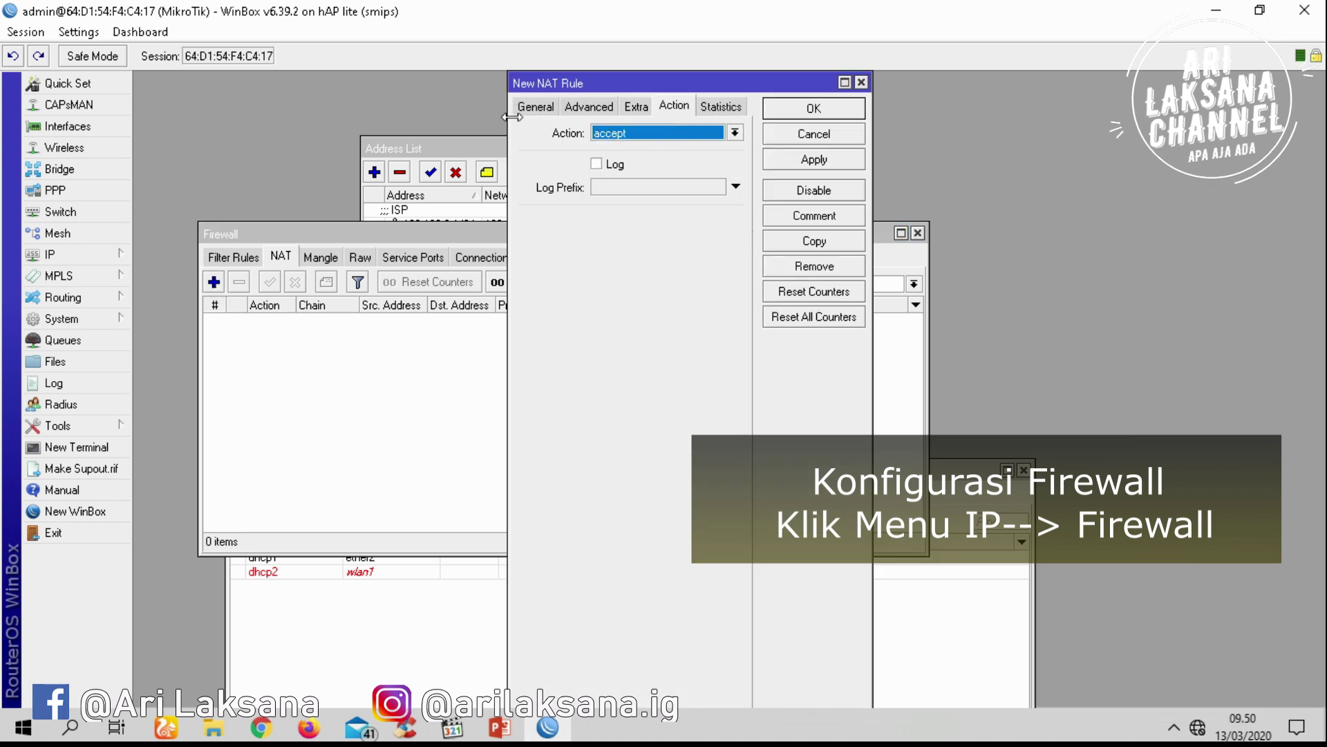
pyautogui.click(534, 107)
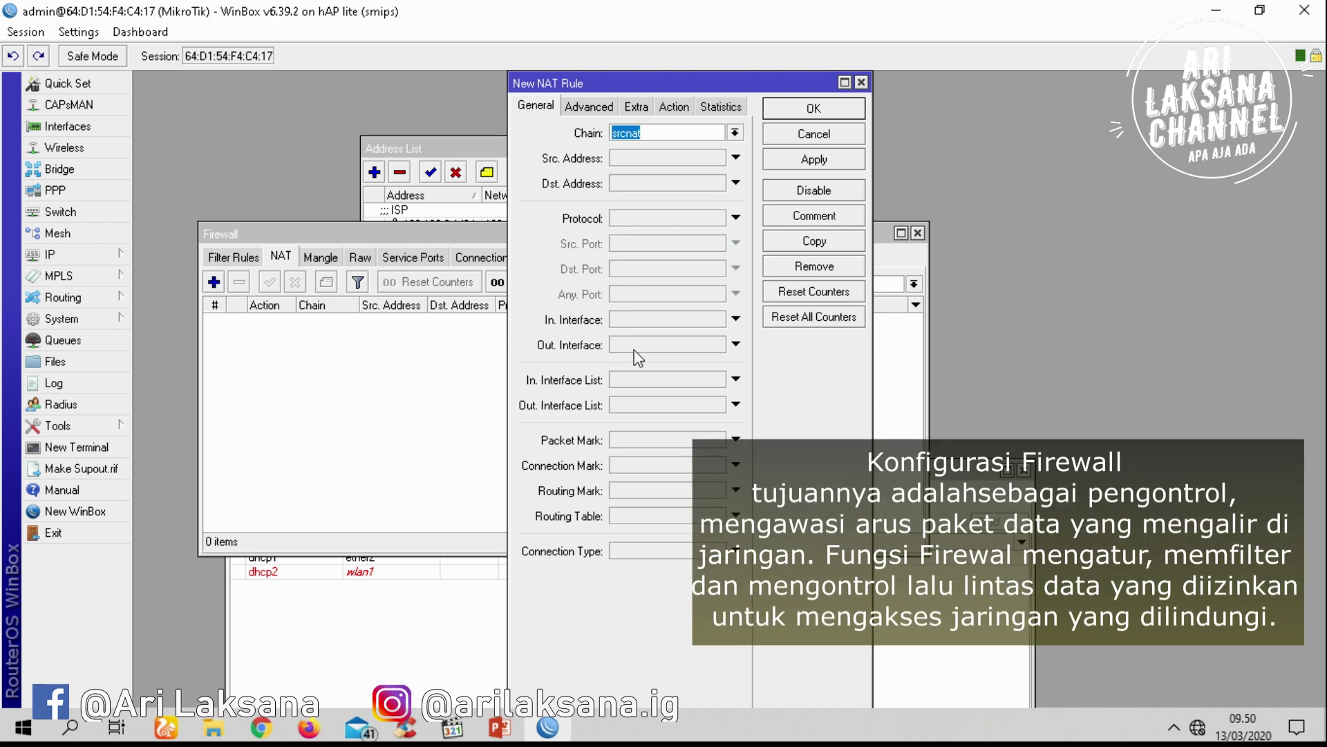
pyautogui.click(646, 345)
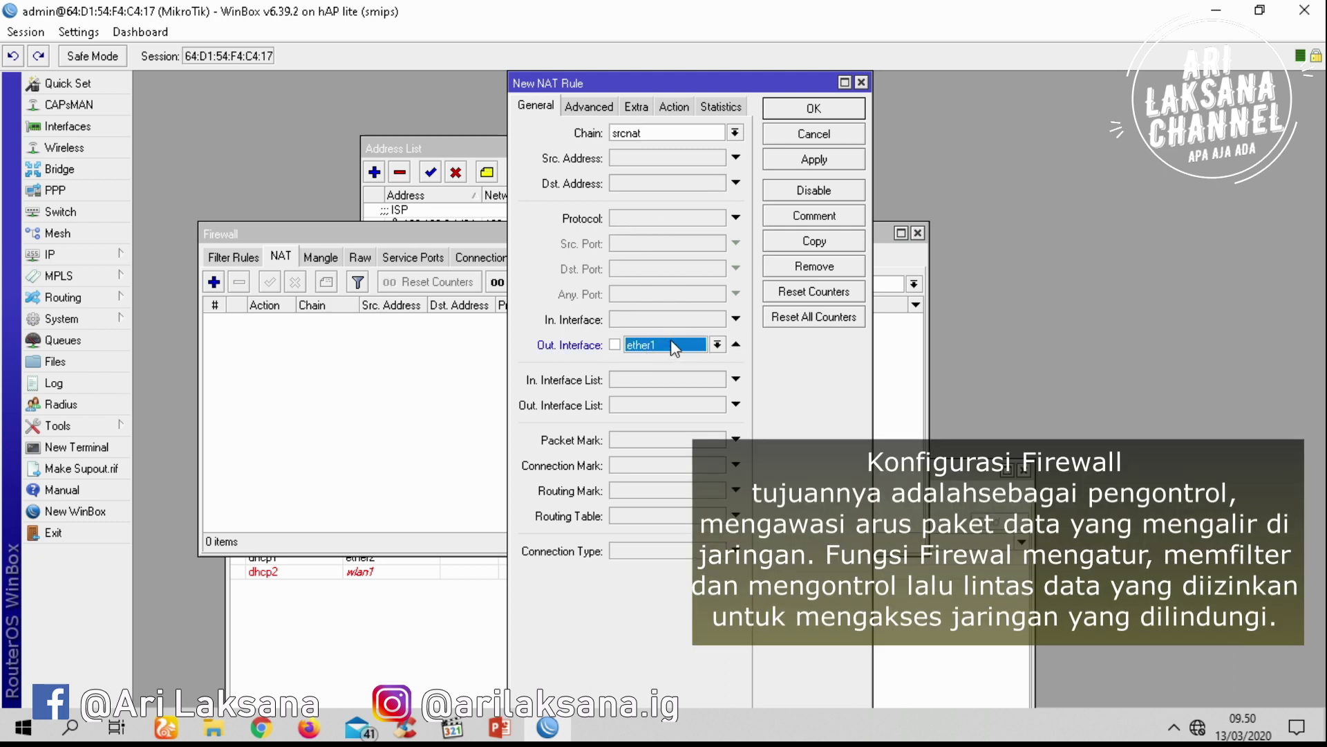
pyautogui.click(676, 106)
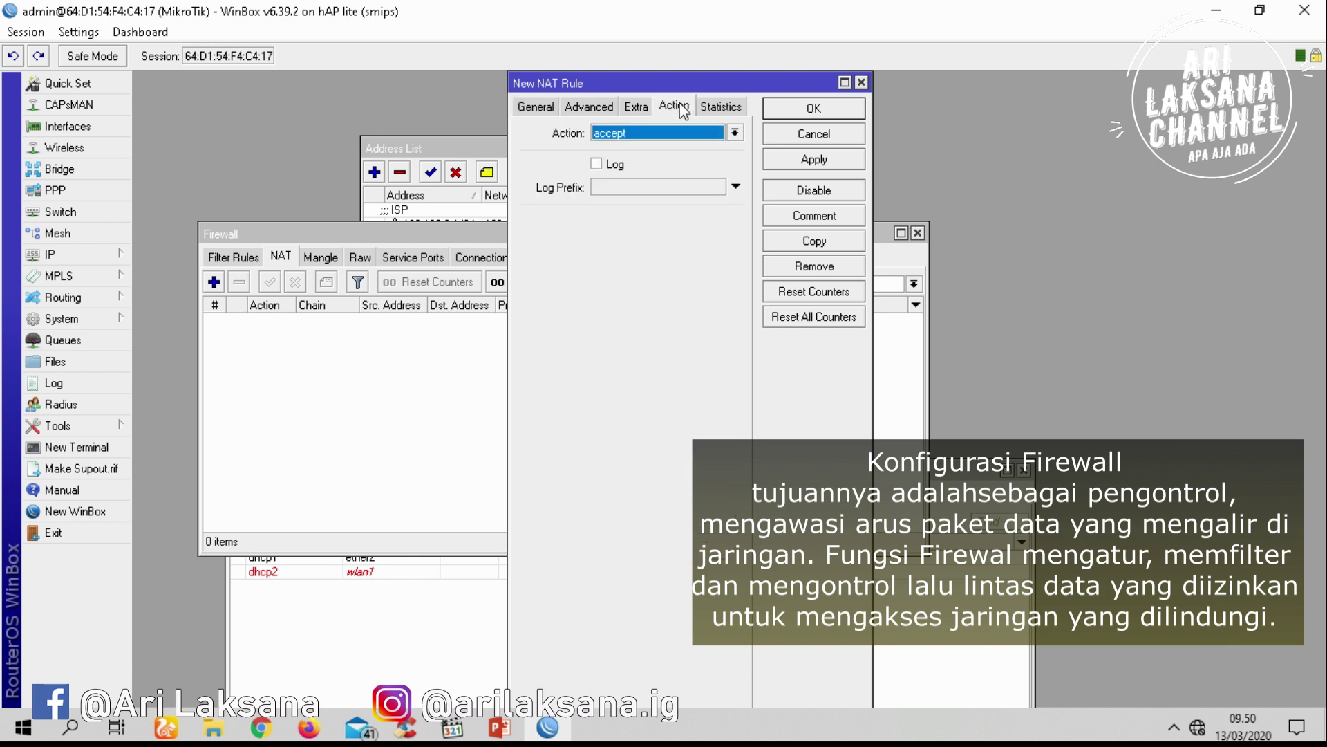
pyautogui.click(696, 135)
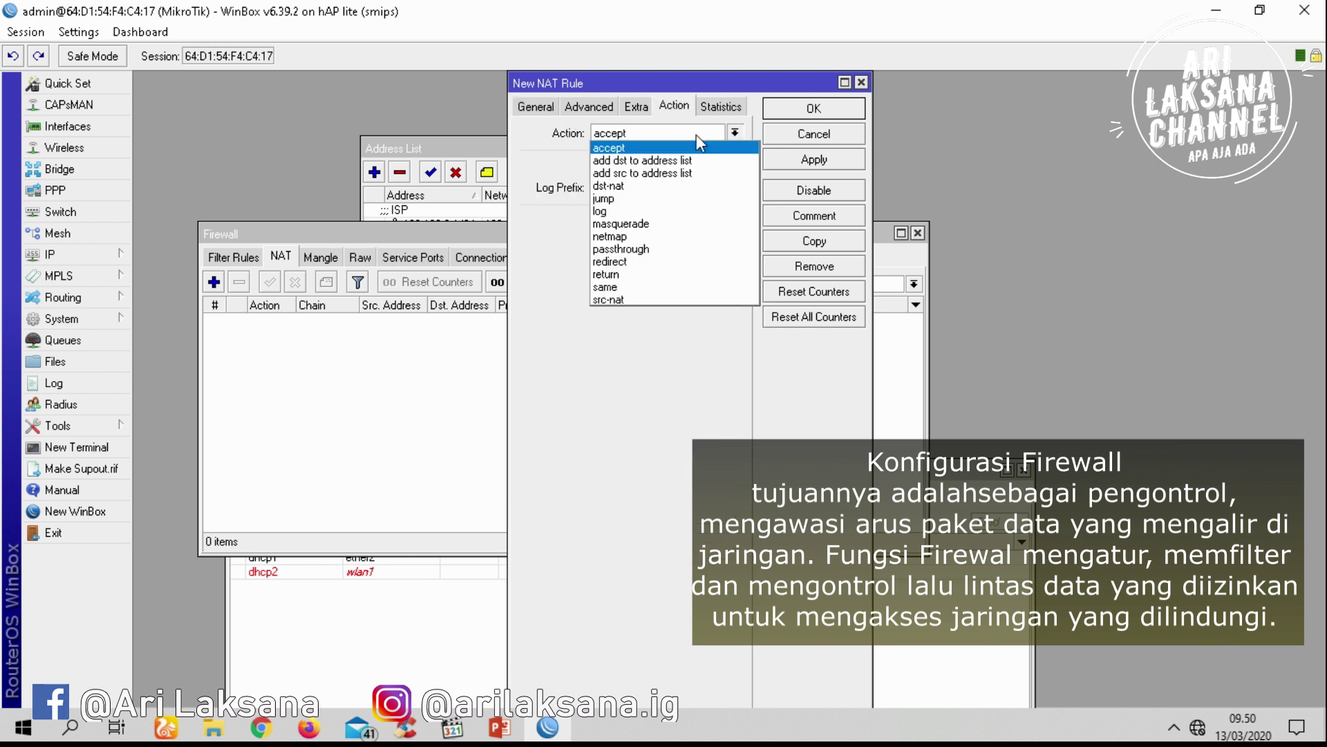
pyautogui.click(659, 230)
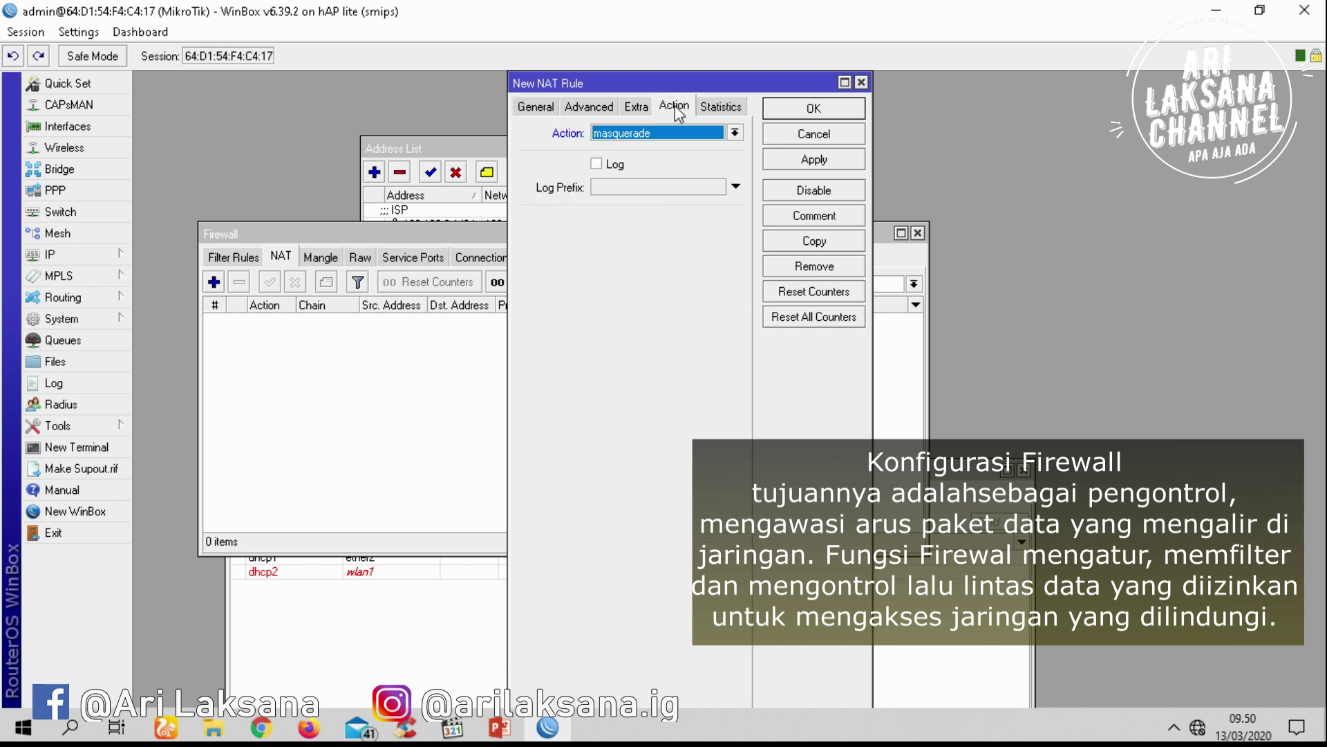
pyautogui.click(840, 167)
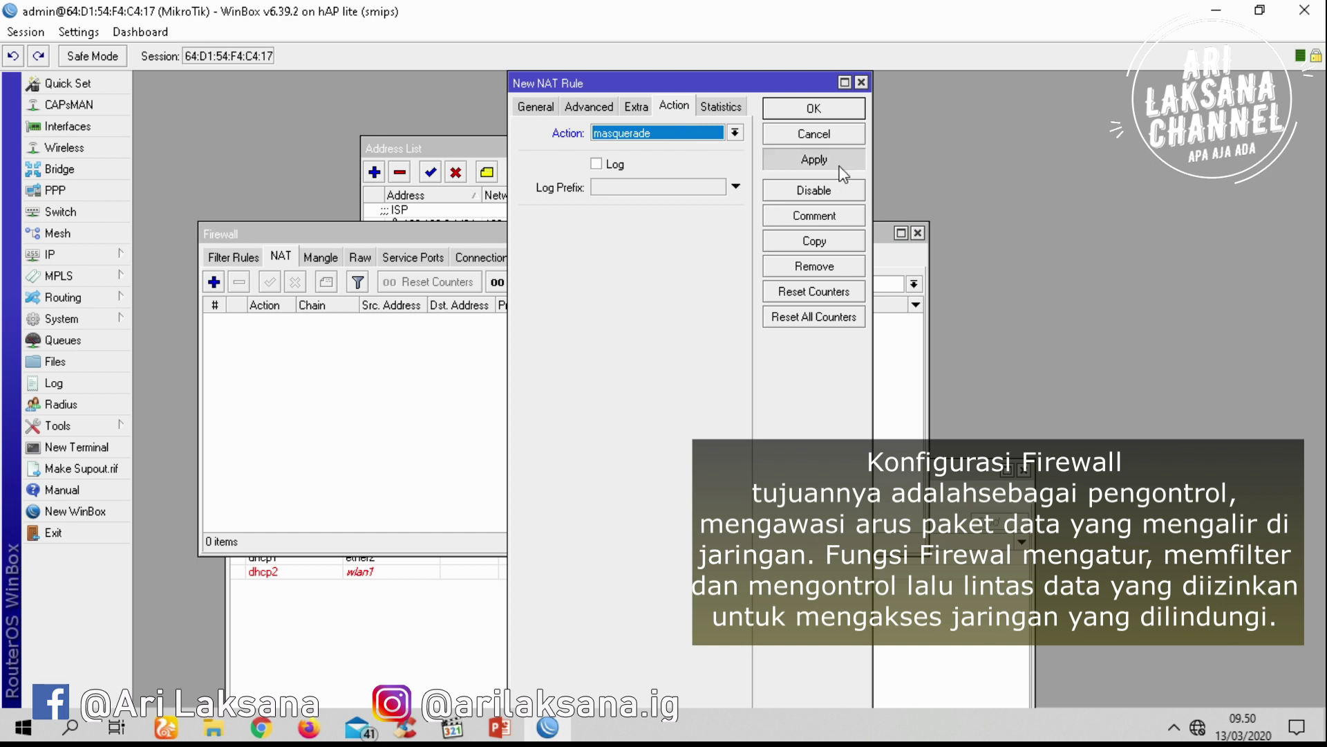
pyautogui.click(836, 110)
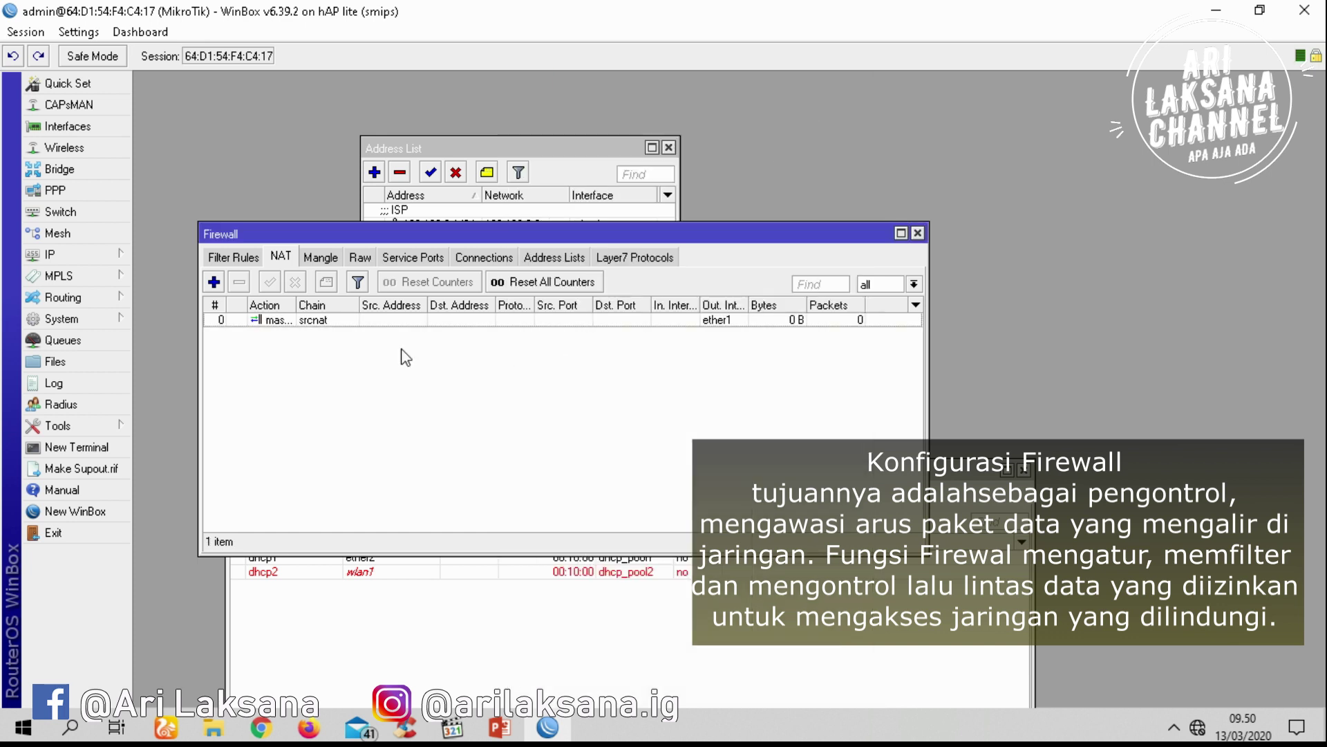
pyautogui.click(214, 283)
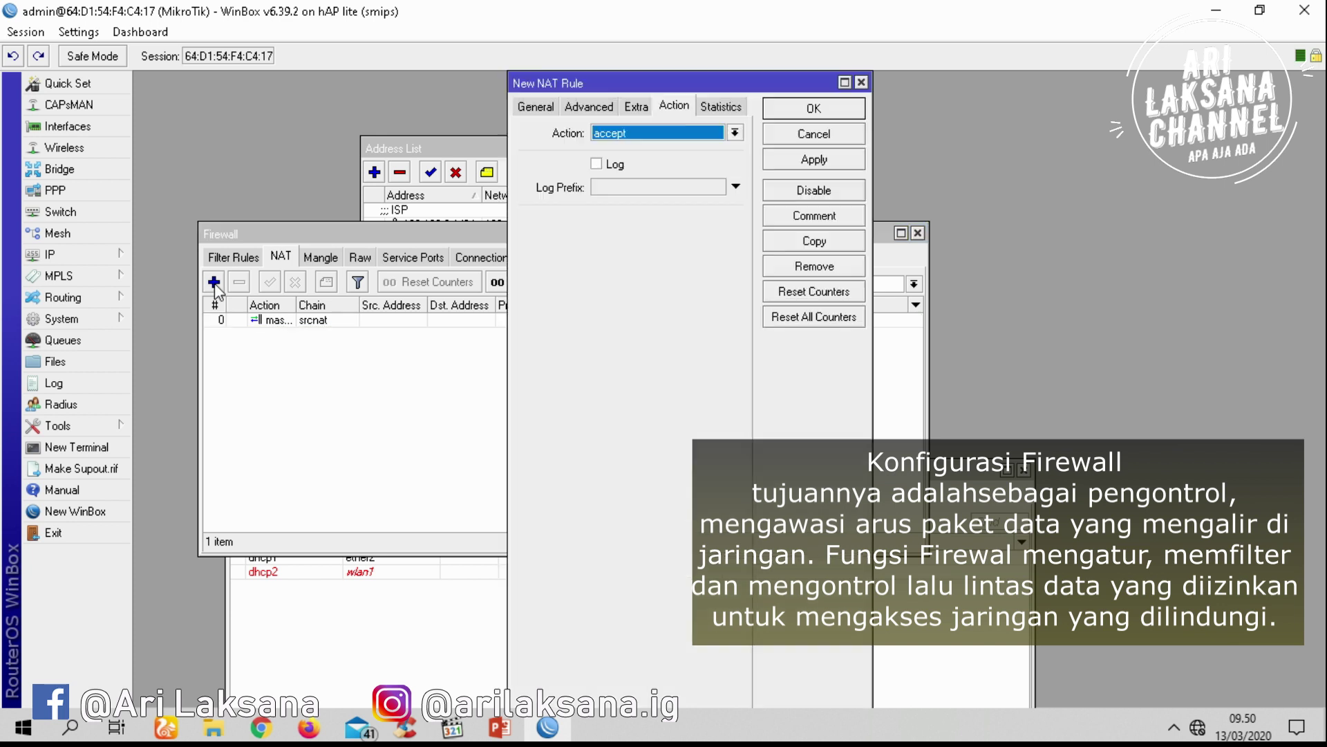
# Make the new NAT rule match dstnat TCP port 80 traffic arriving on ether2
pyautogui.click(536, 107)
pyautogui.click(735, 132)
pyautogui.click(718, 149)
pyautogui.click(640, 219)
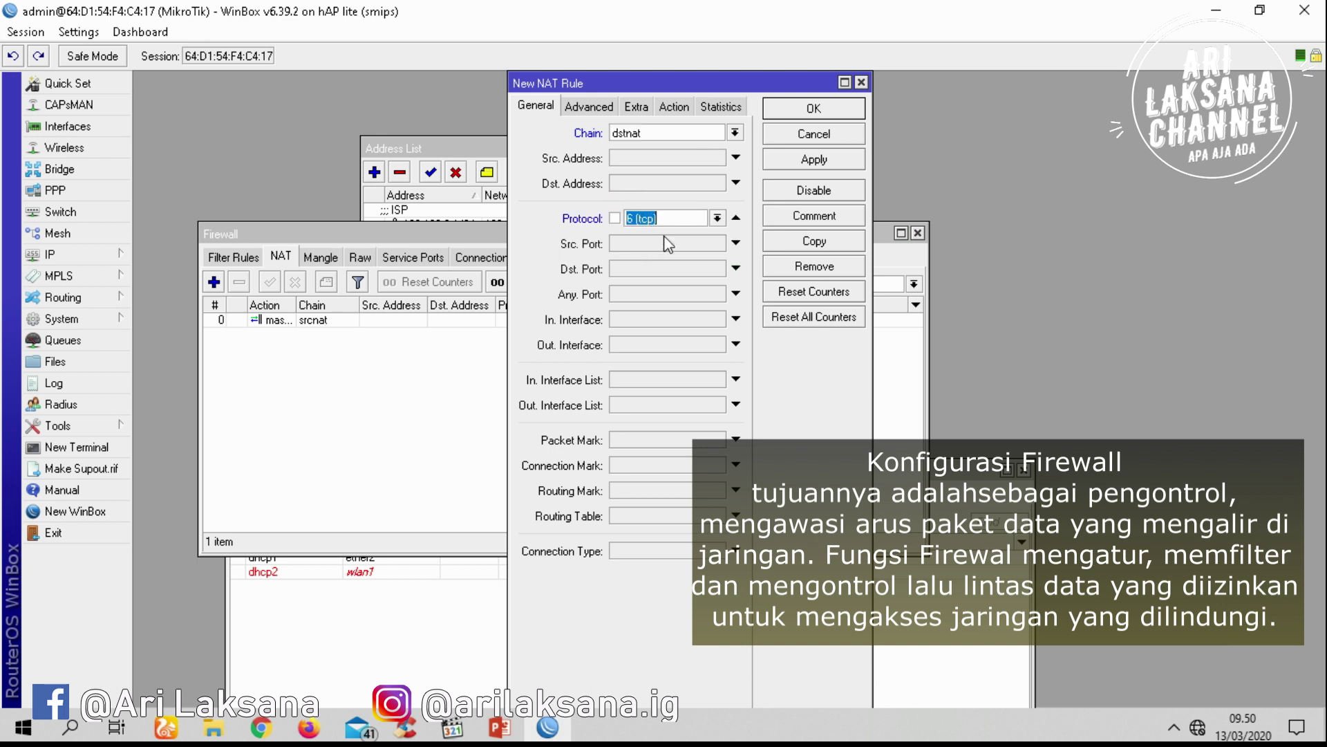
pyautogui.click(654, 271)
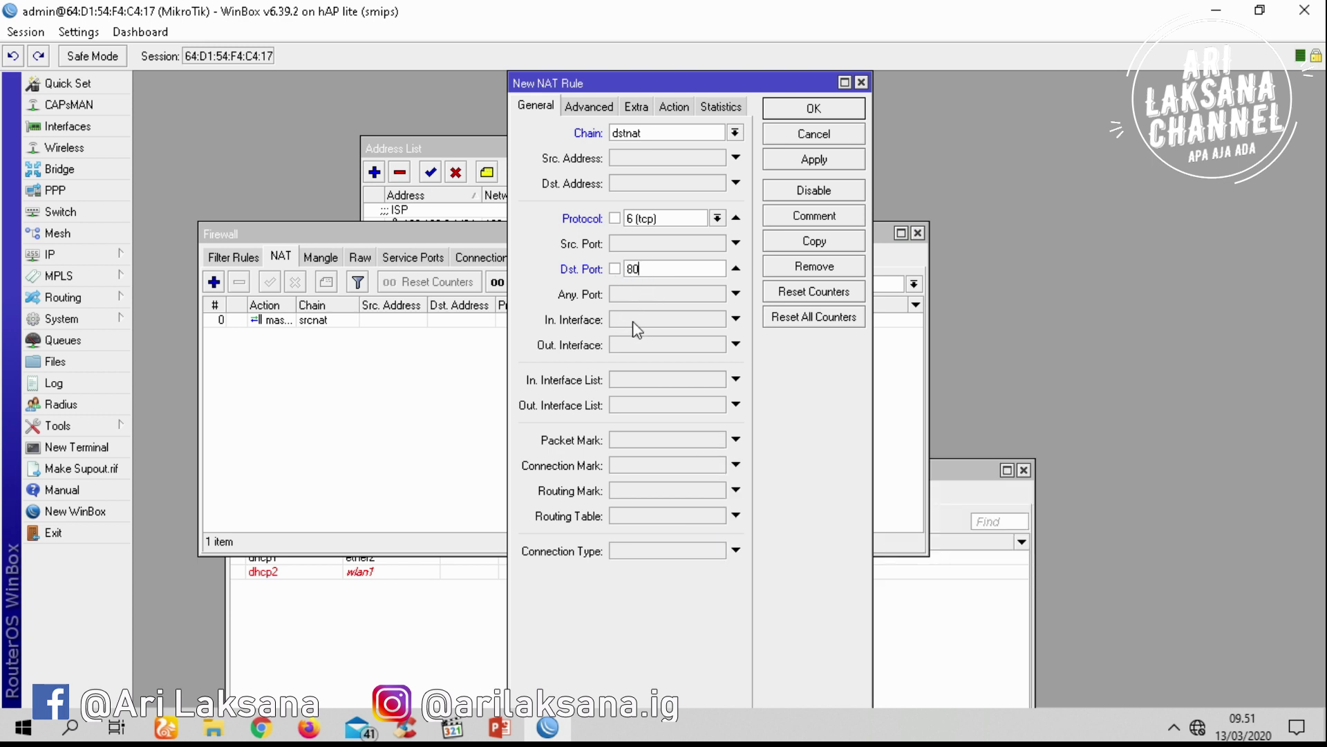
pyautogui.click(658, 320)
pyautogui.click(717, 319)
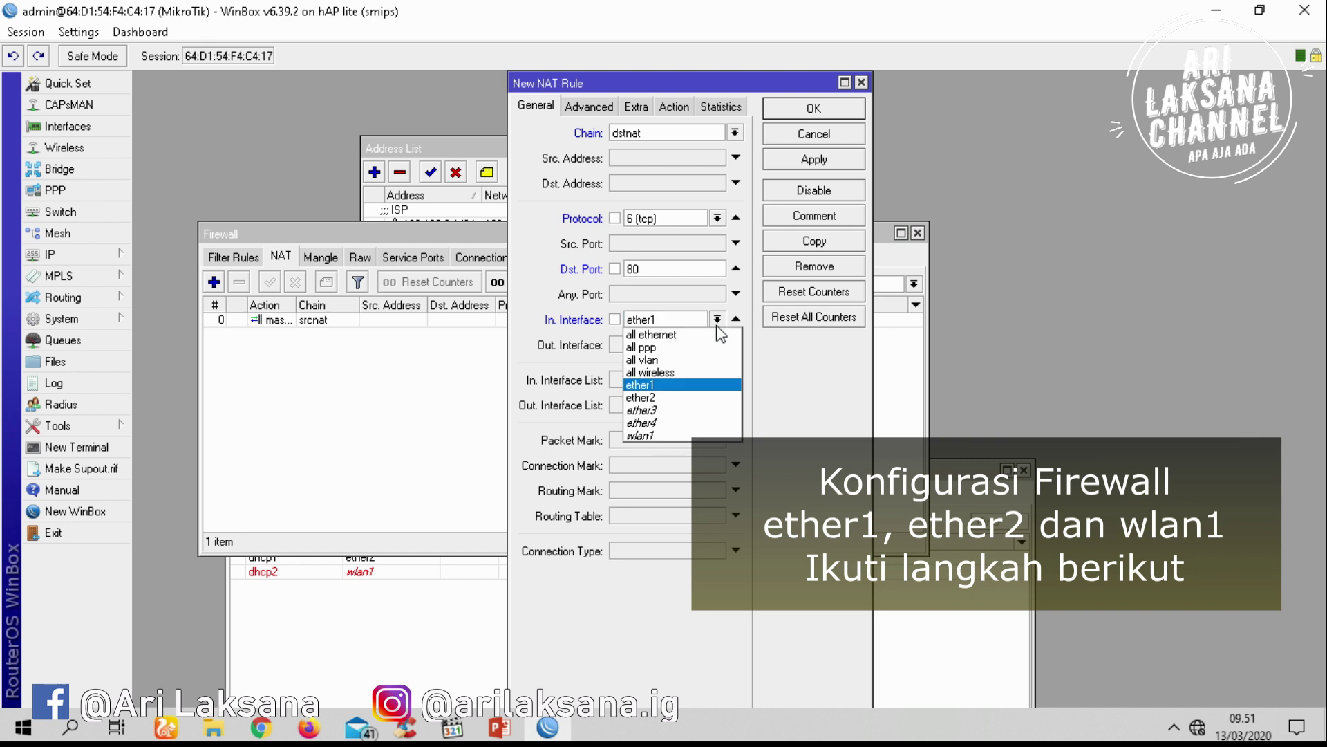
pyautogui.click(683, 399)
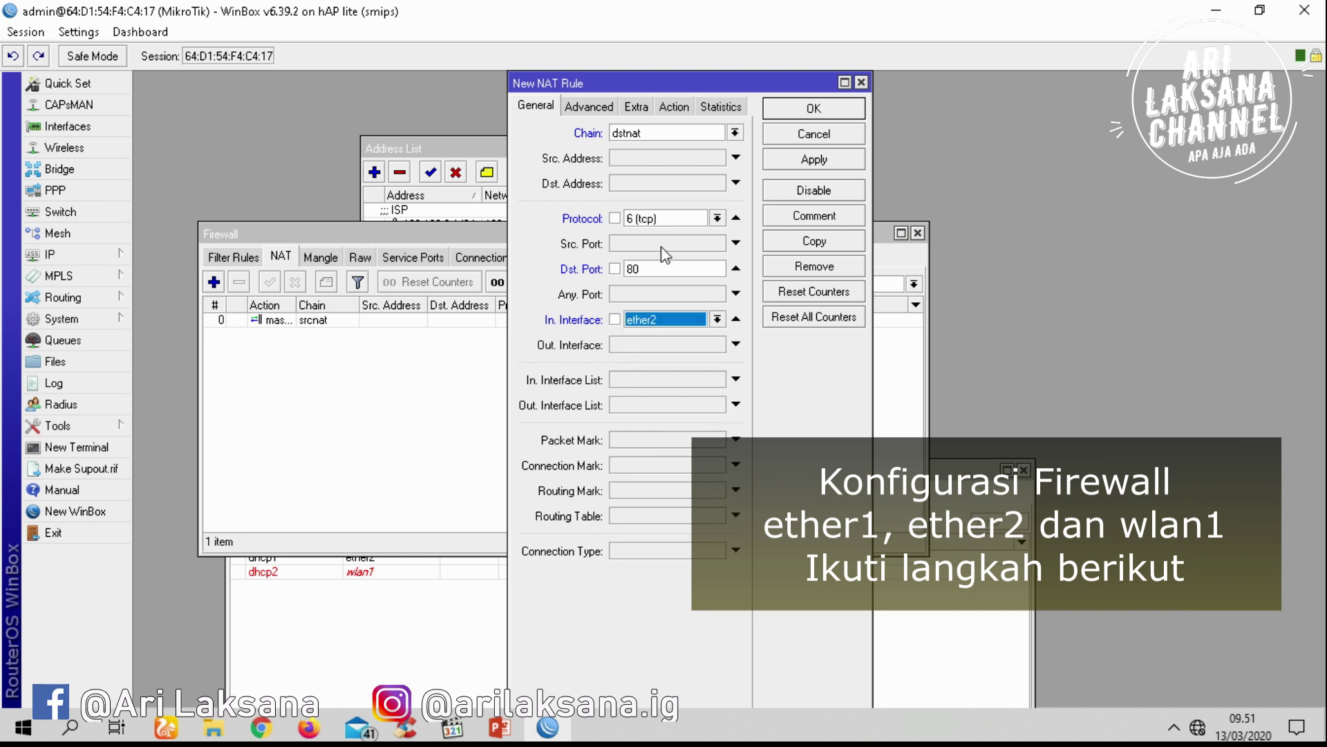
# Set the rule's action to redirect to port 8080 and save it
pyautogui.click(672, 106)
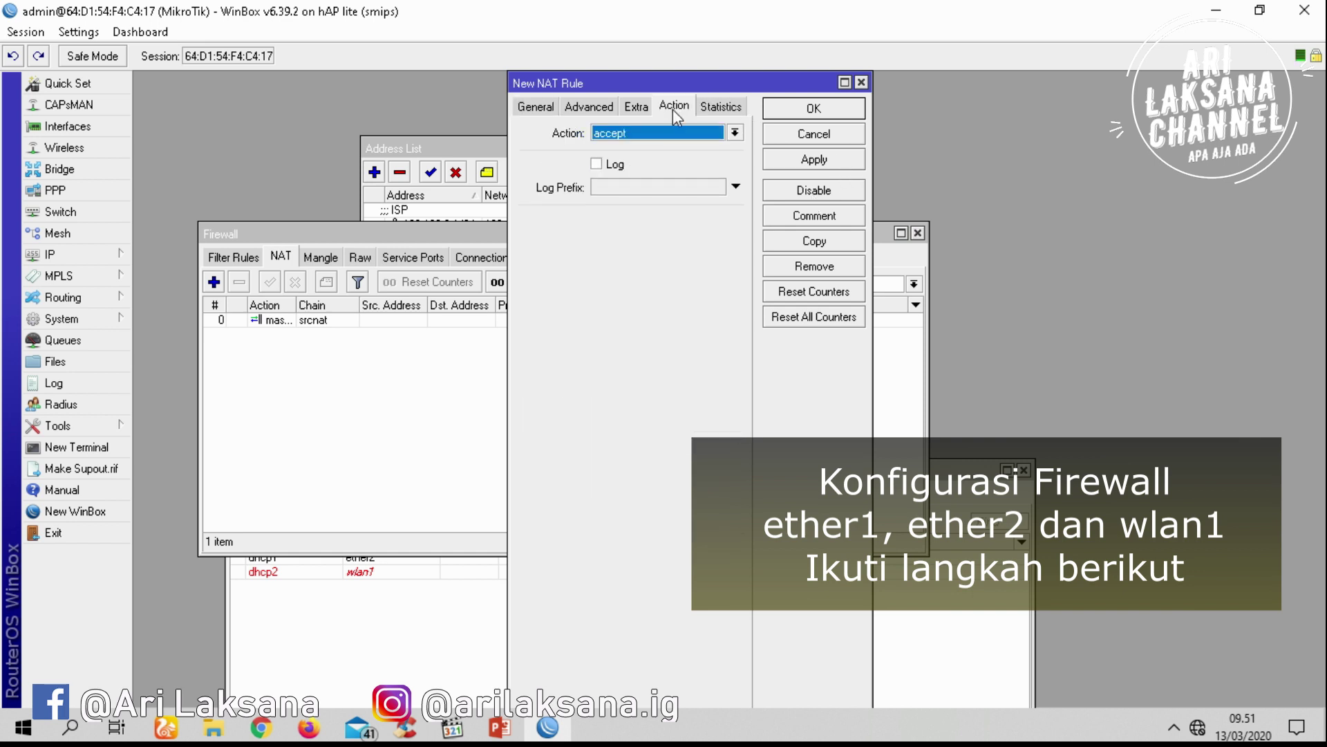
pyautogui.click(683, 138)
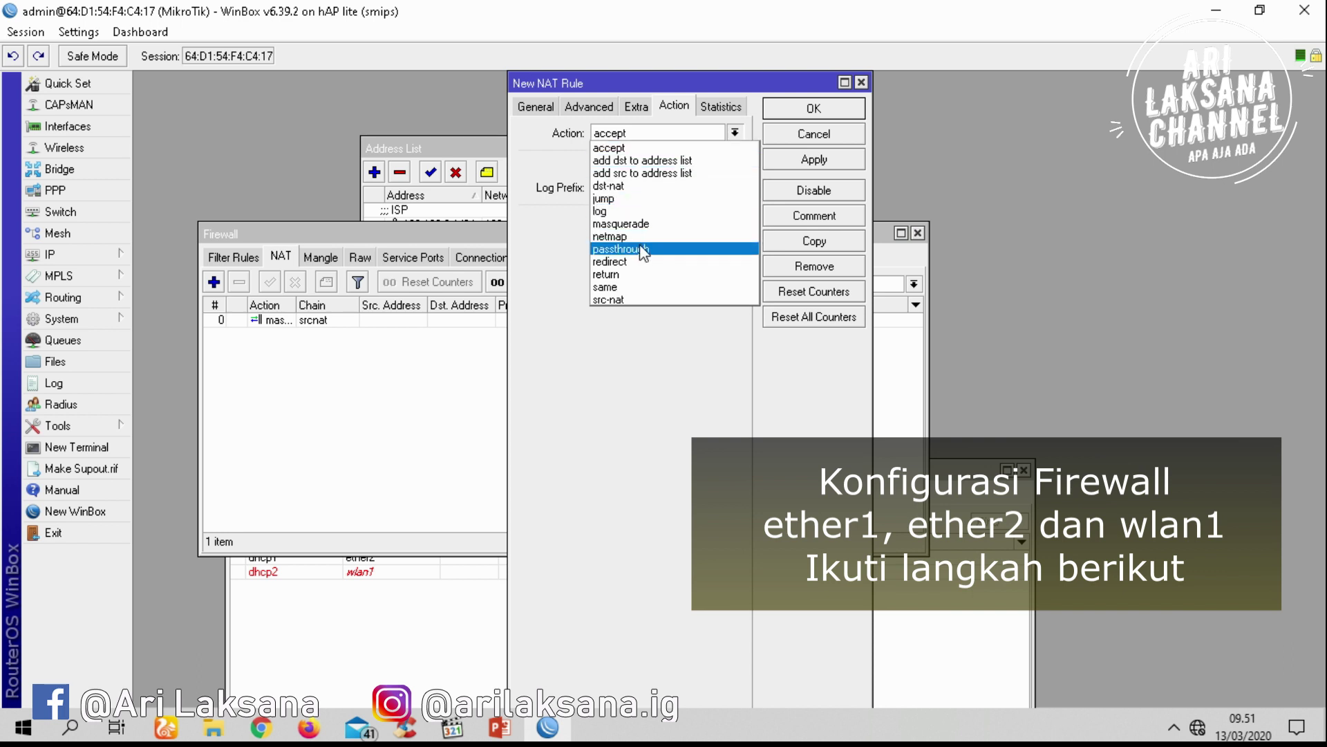
pyautogui.click(642, 262)
pyautogui.click(652, 221)
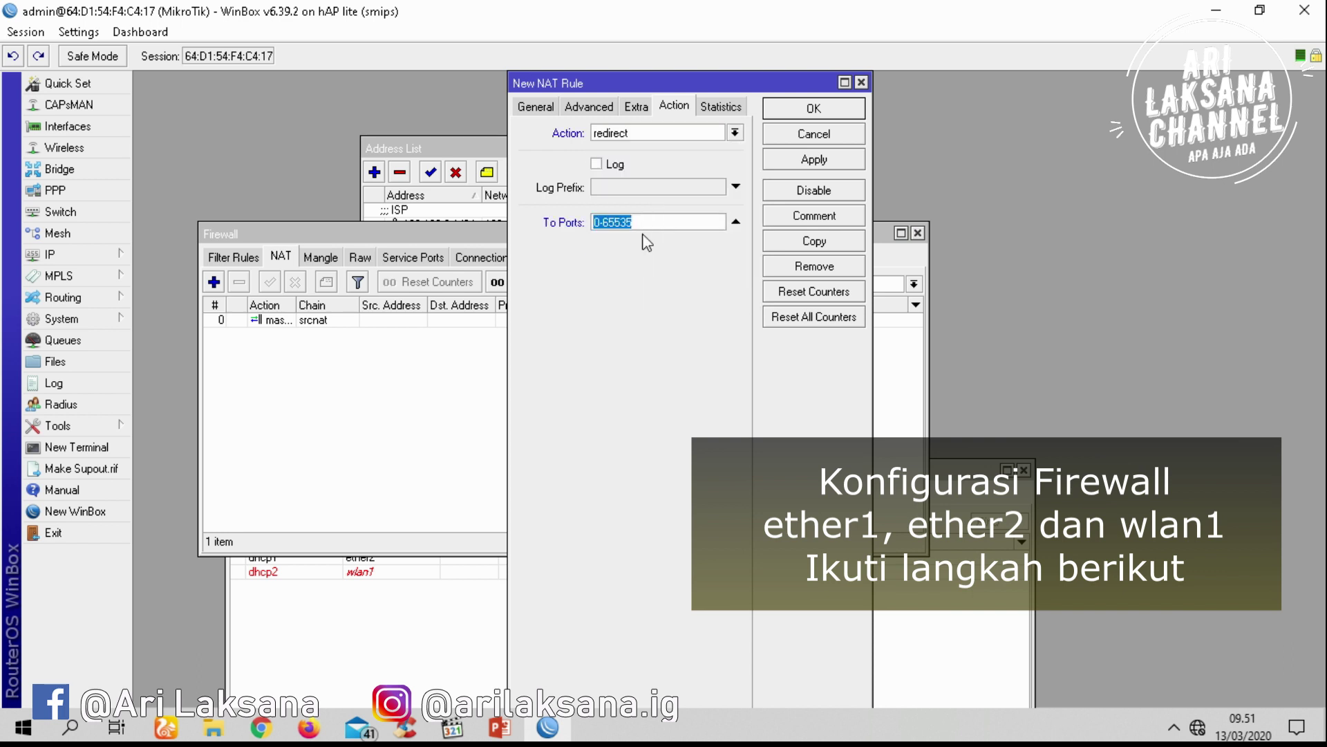
pyautogui.write('8080')
pyautogui.click(812, 159)
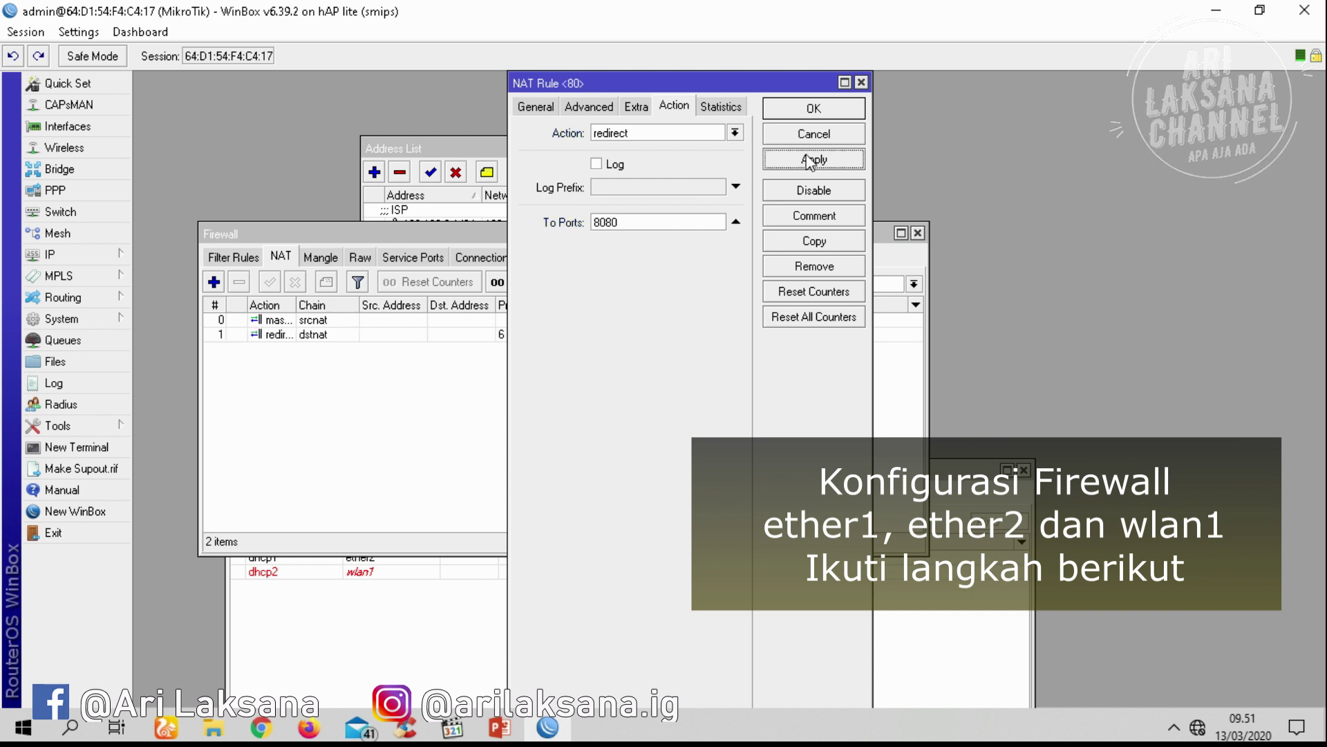
pyautogui.click(806, 109)
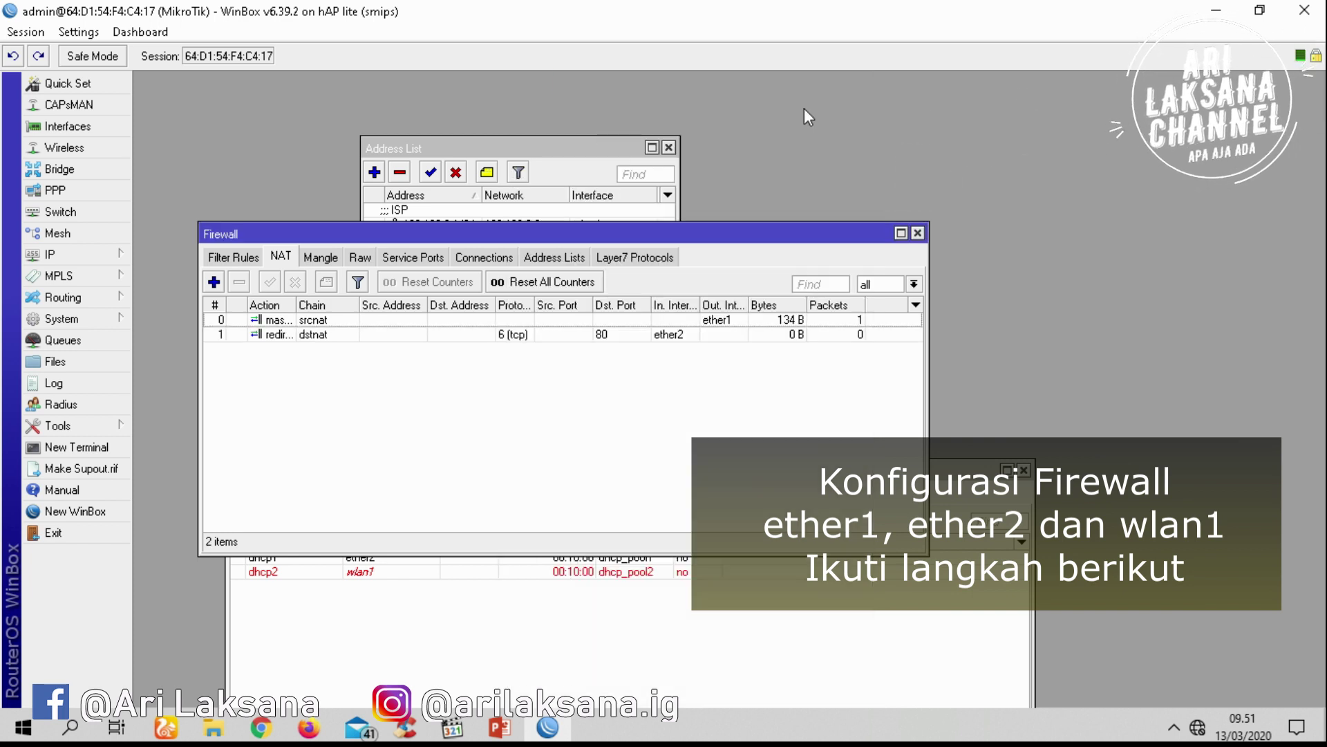
# Start a new NAT rule whose action redirects to port 8080
pyautogui.click(213, 282)
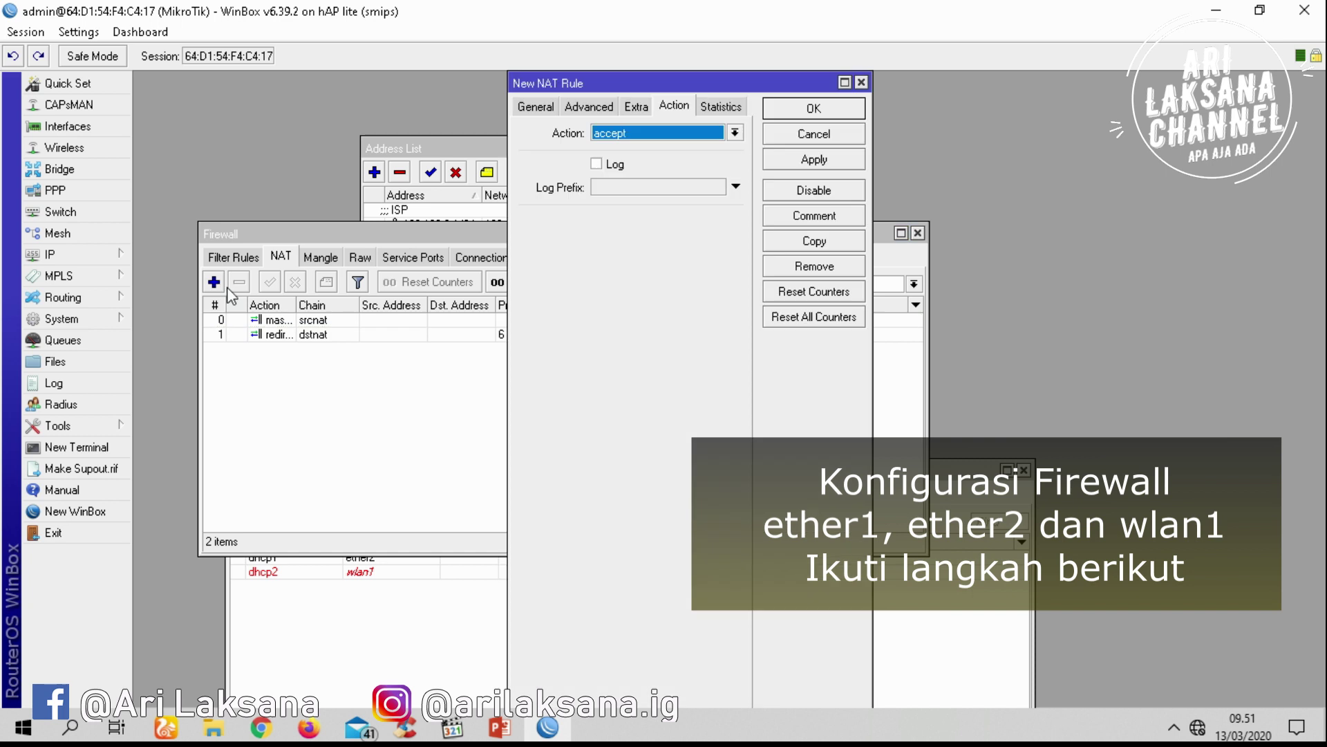
pyautogui.click(623, 133)
pyautogui.click(653, 262)
pyautogui.click(647, 222)
pyautogui.write('8080')
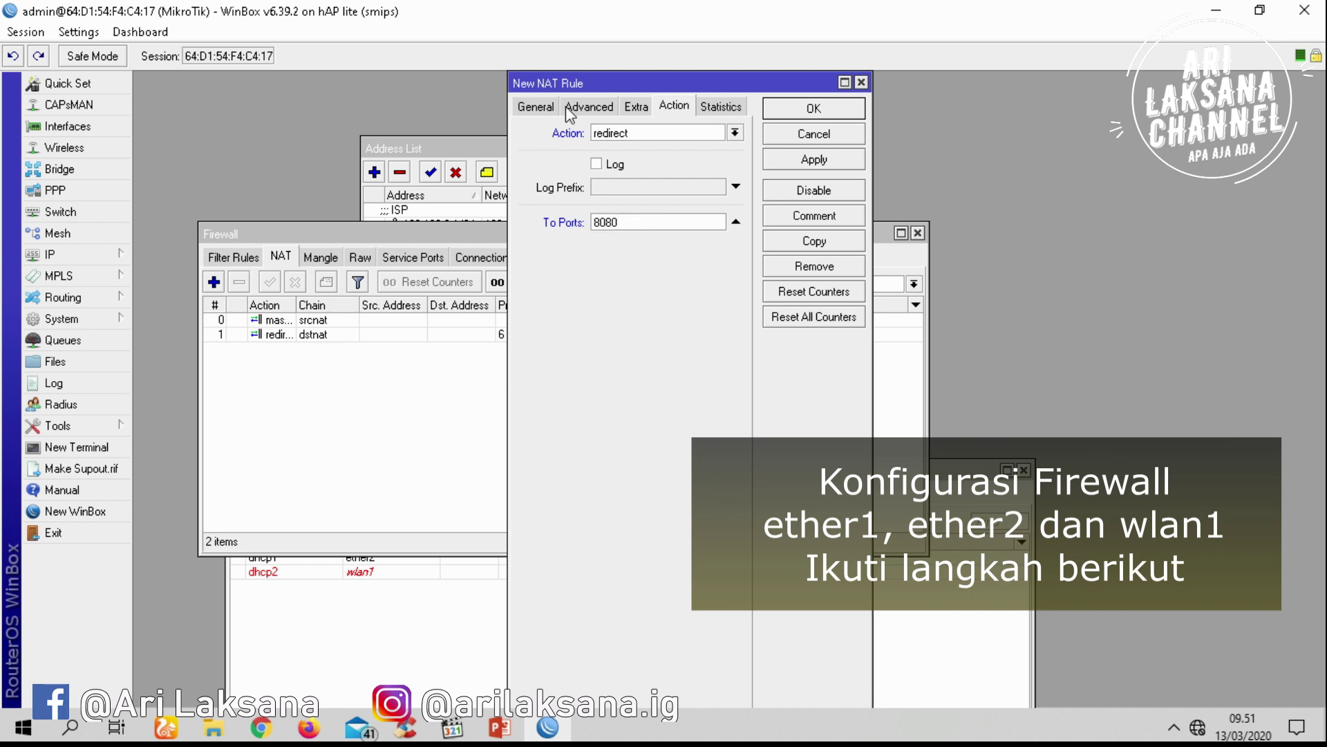
# Match dstnat TCP port 80 traffic arriving on wlan1 and save the rule
pyautogui.click(538, 106)
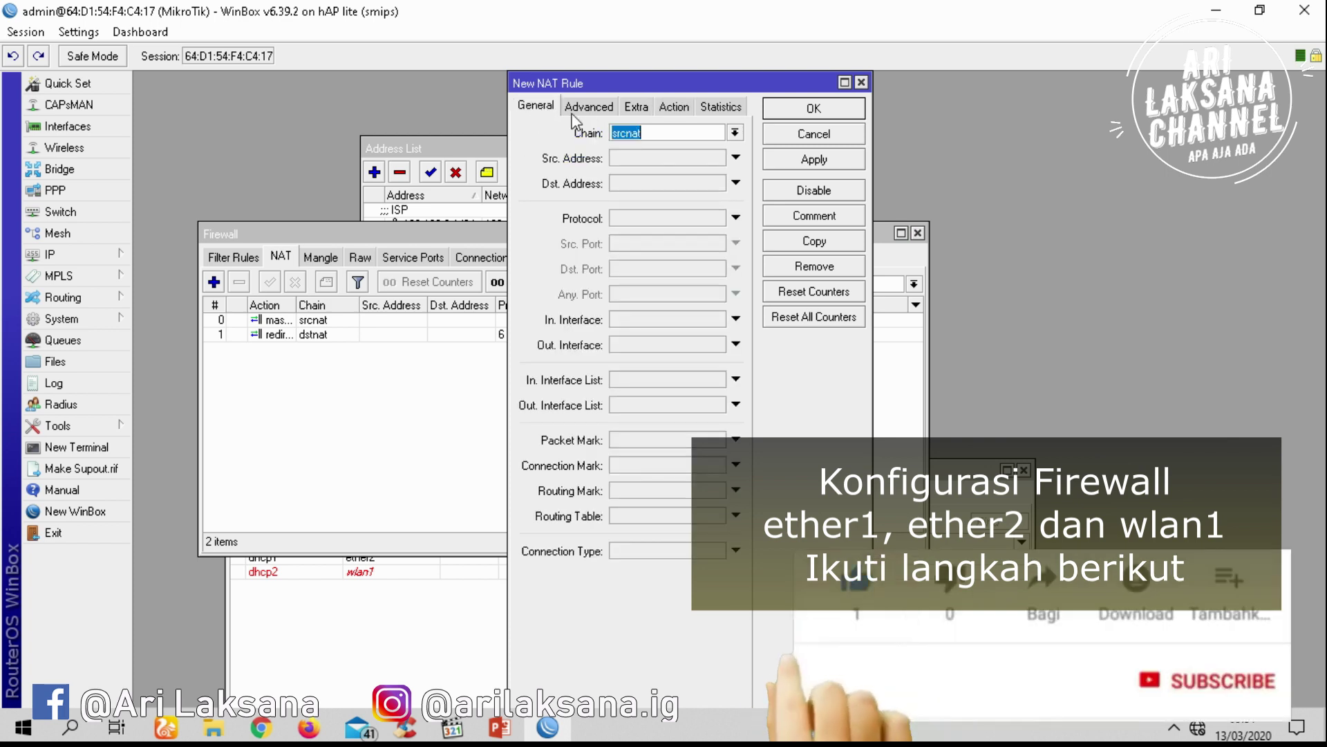
pyautogui.click(735, 132)
pyautogui.click(704, 151)
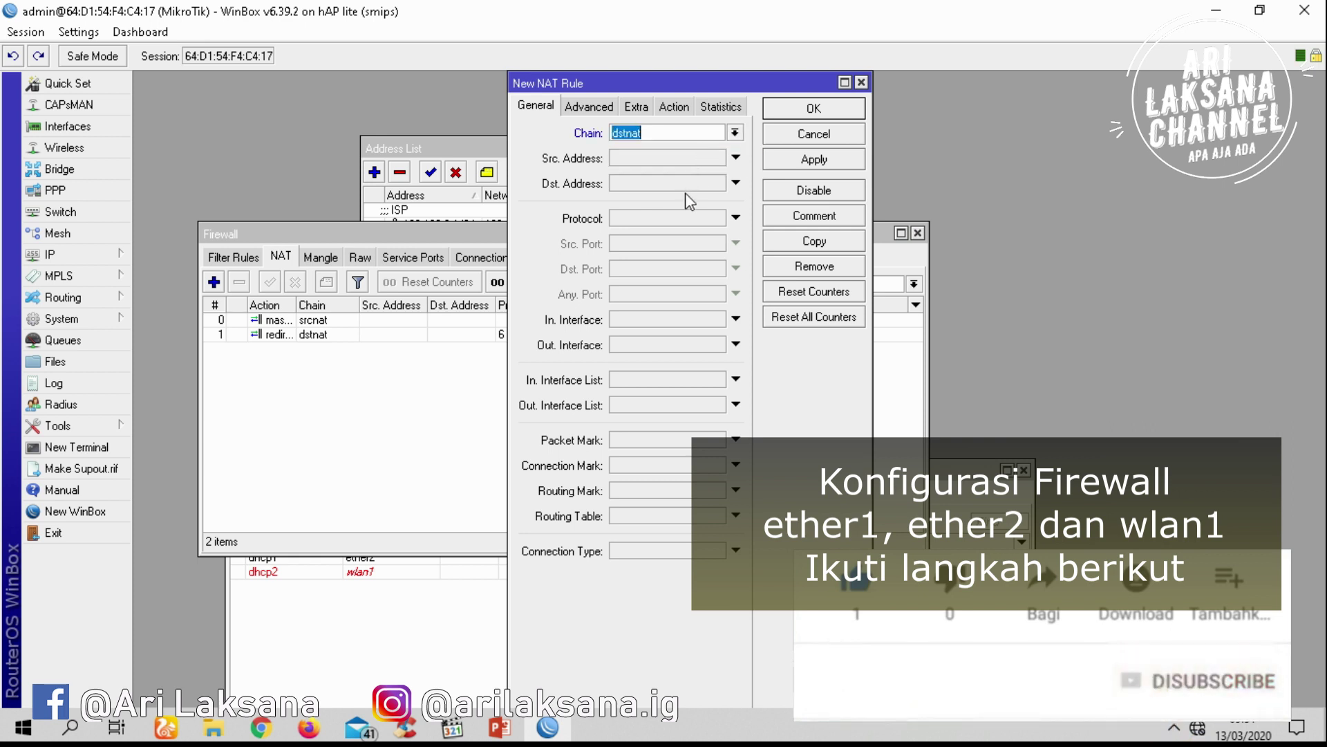
pyautogui.click(694, 221)
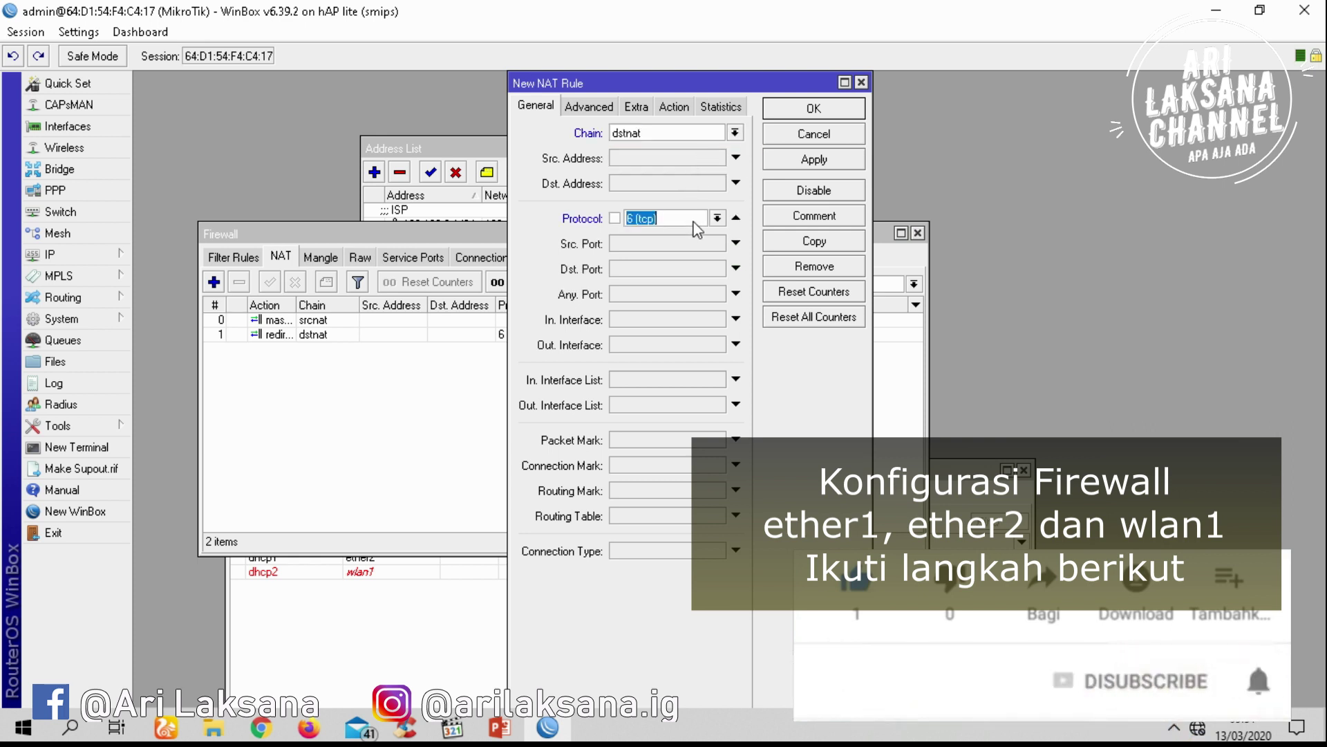
pyautogui.click(652, 272)
pyautogui.write('80')
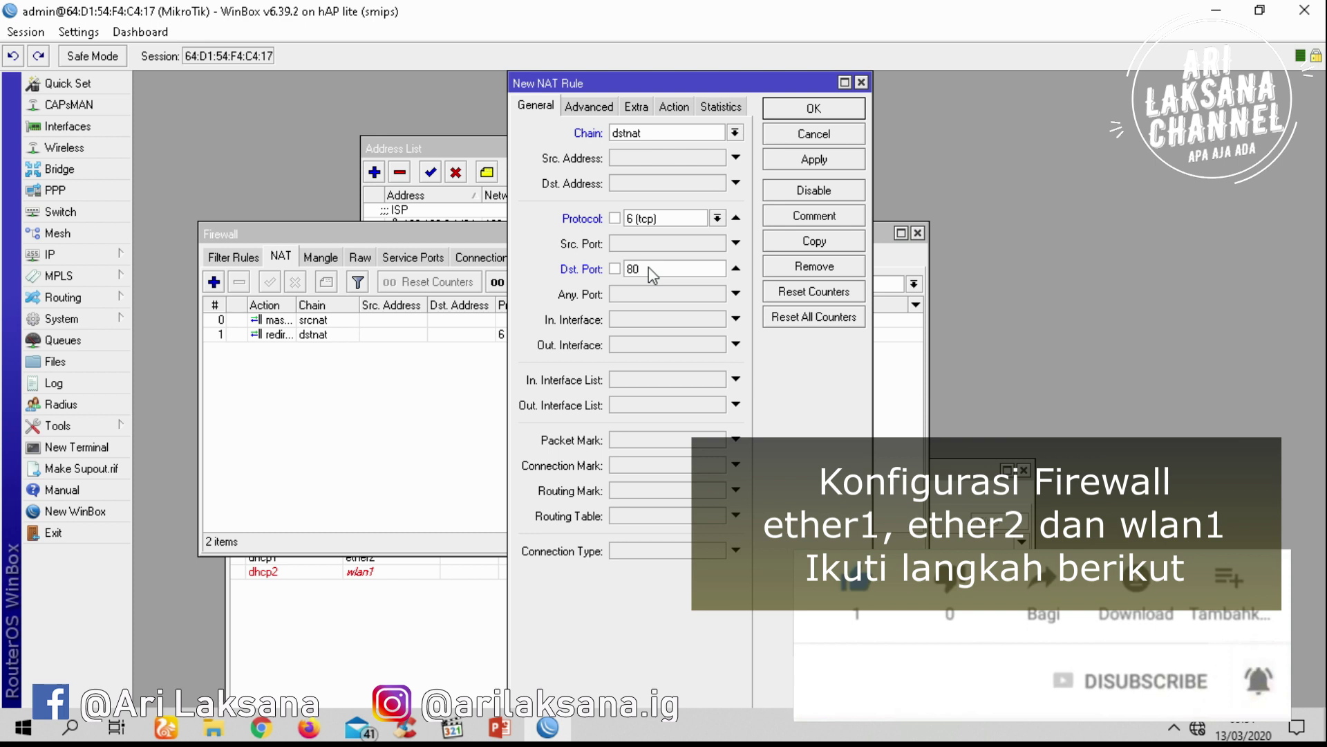
pyautogui.click(736, 319)
pyautogui.click(718, 318)
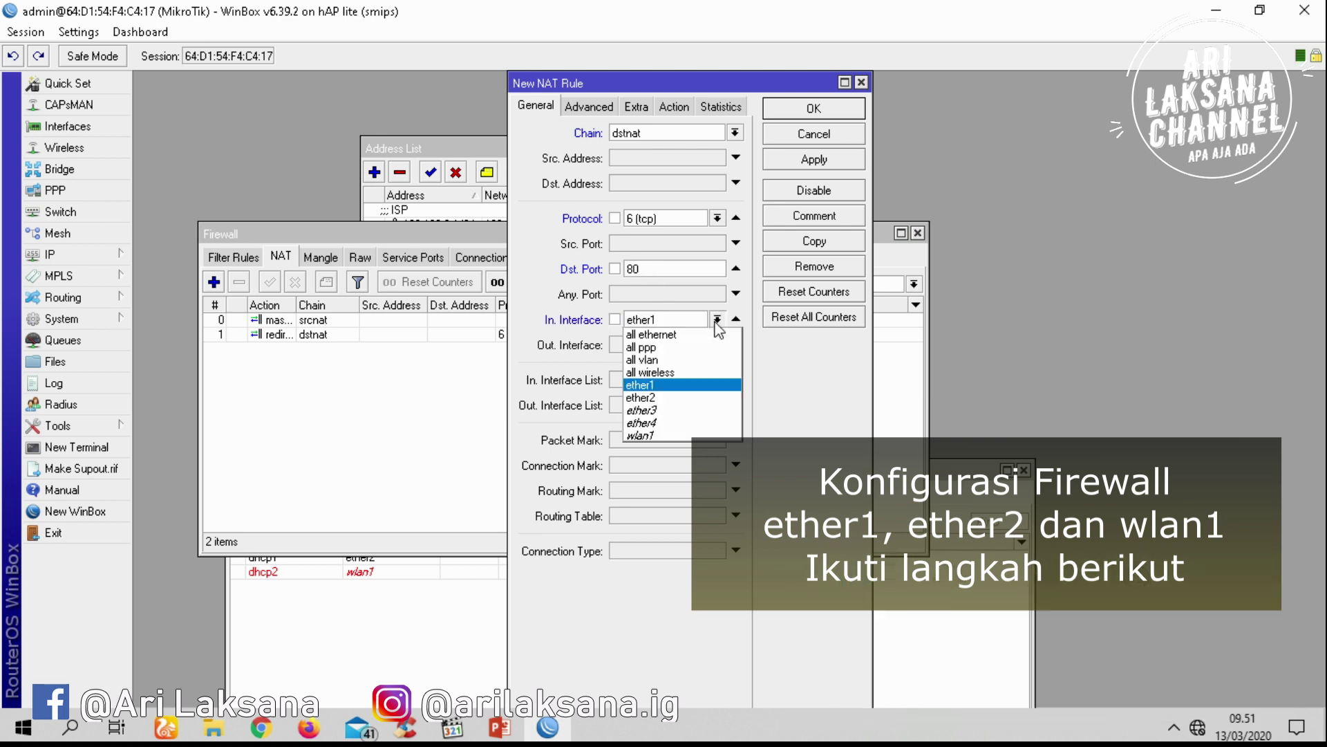
pyautogui.click(668, 433)
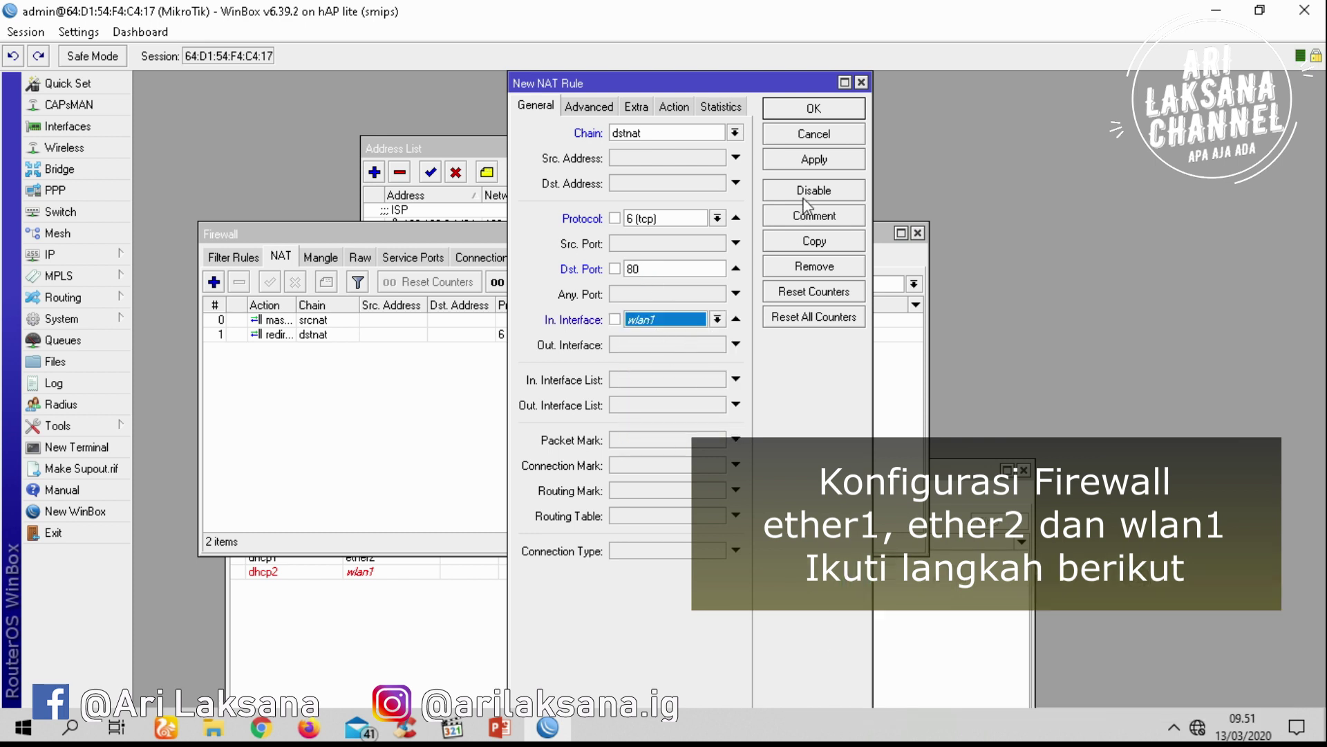
pyautogui.click(815, 160)
pyautogui.click(823, 112)
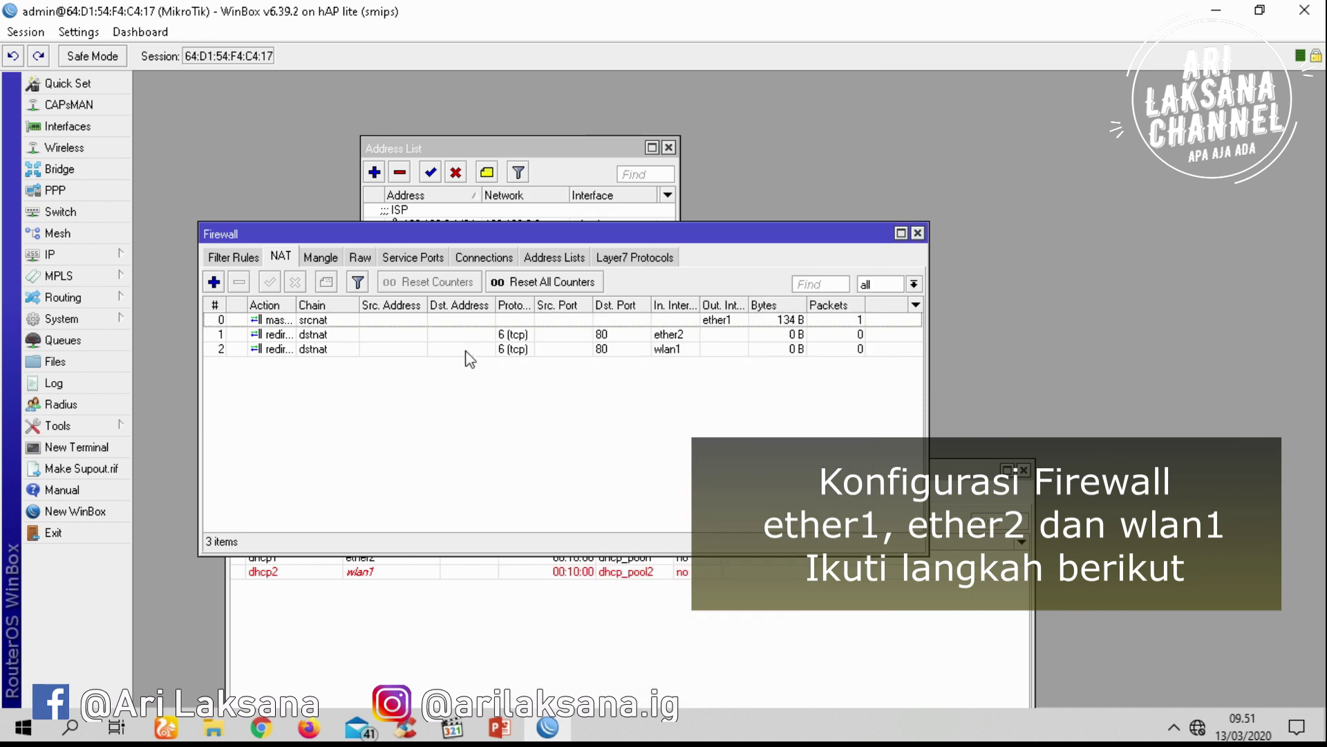
pyautogui.click(110, 253)
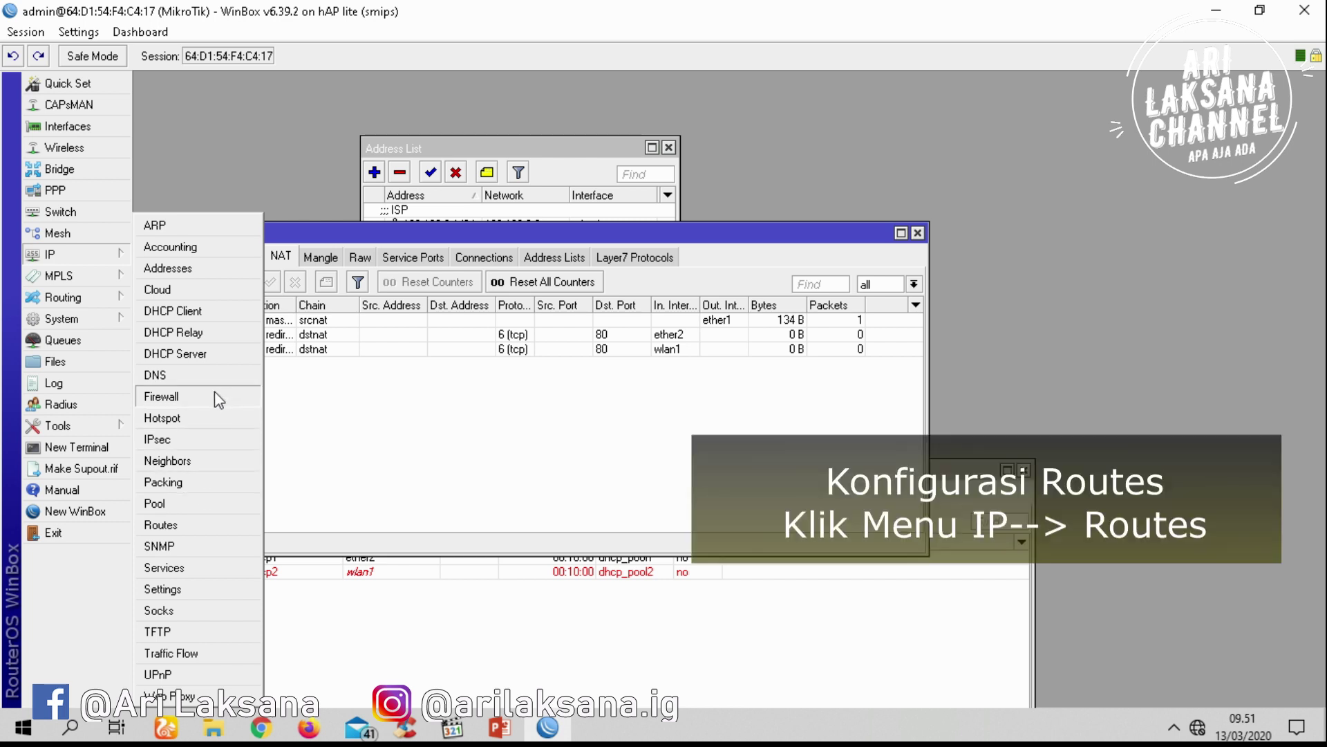
# Open the route list and begin a new 0.0.0.0/0 route, consulting the network diagram
pyautogui.click(185, 526)
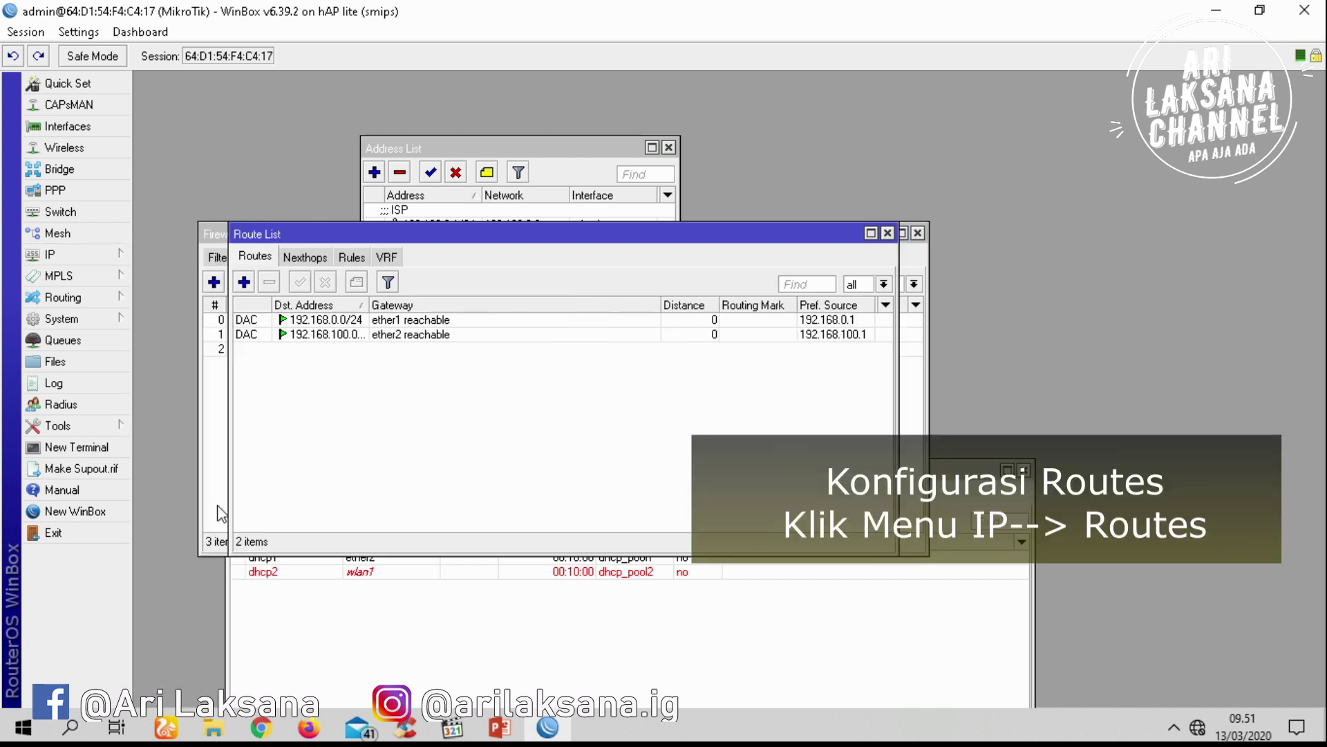
pyautogui.click(244, 282)
pyautogui.click(276, 284)
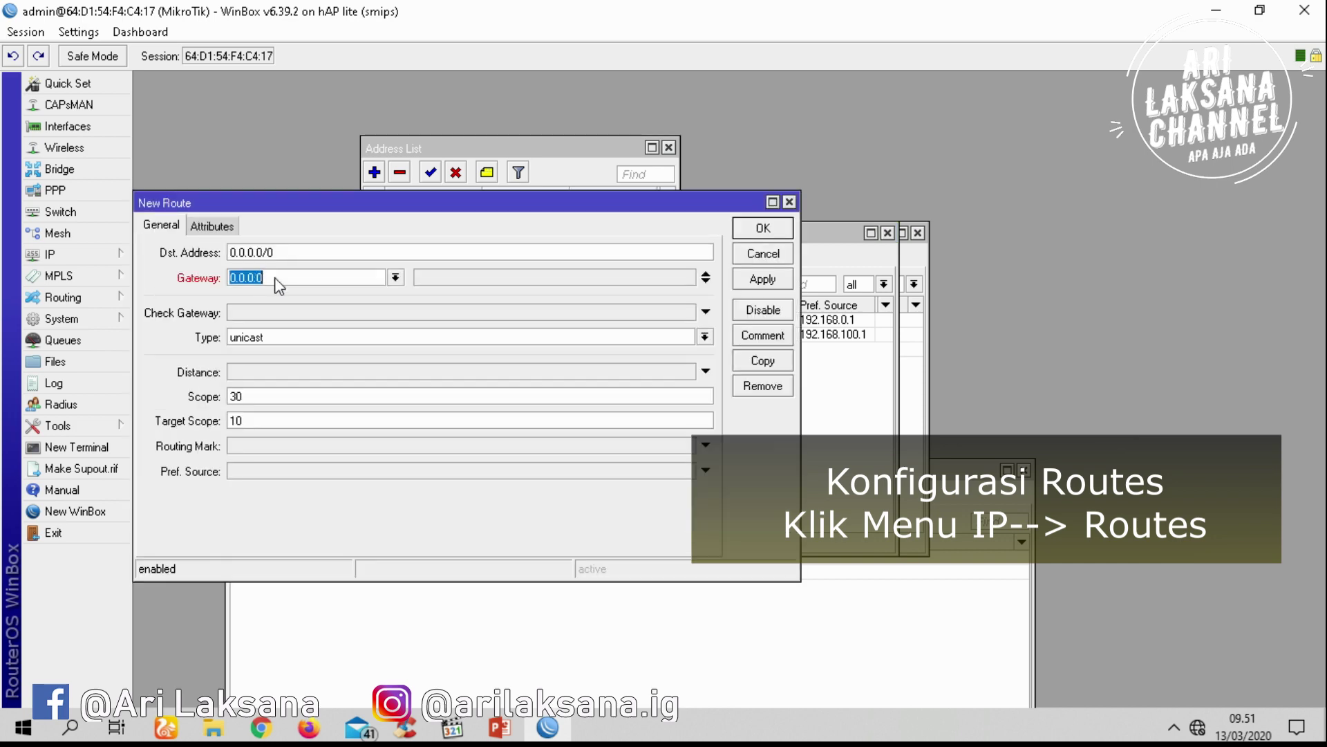
pyautogui.click(499, 727)
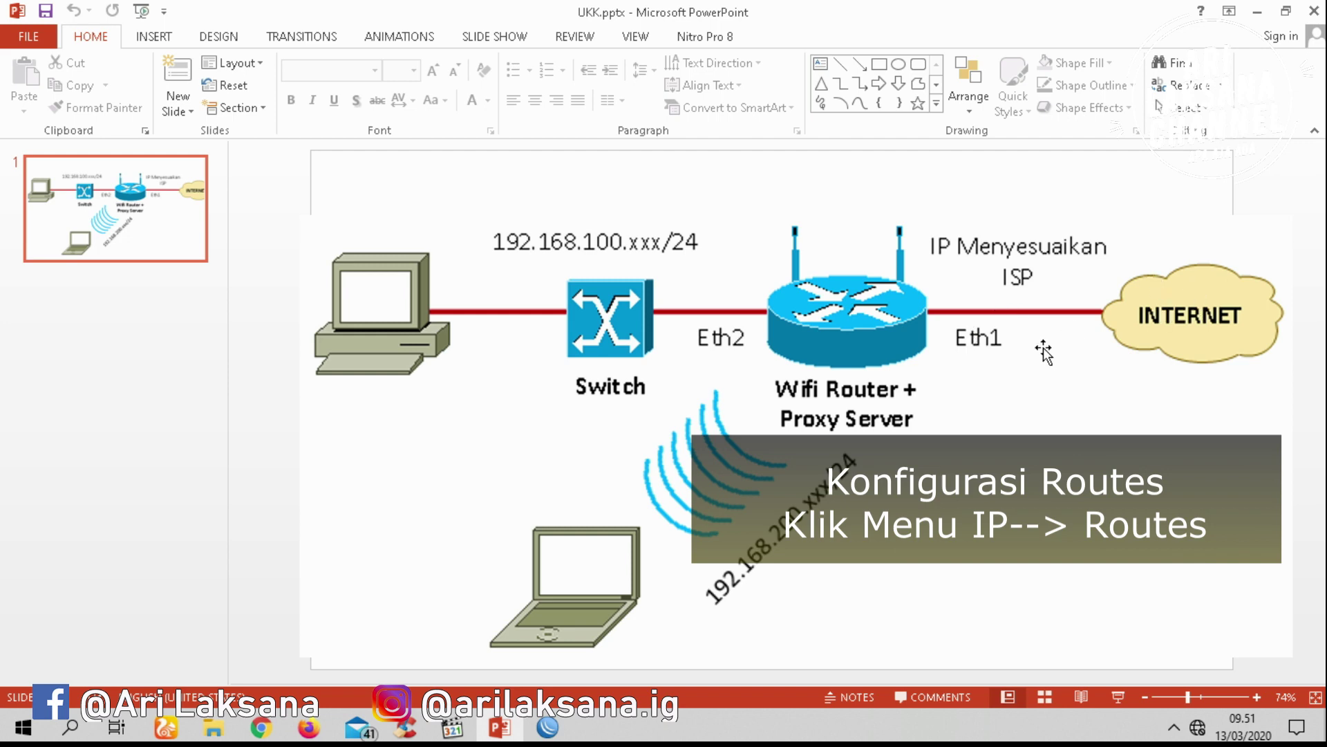
pyautogui.click(553, 726)
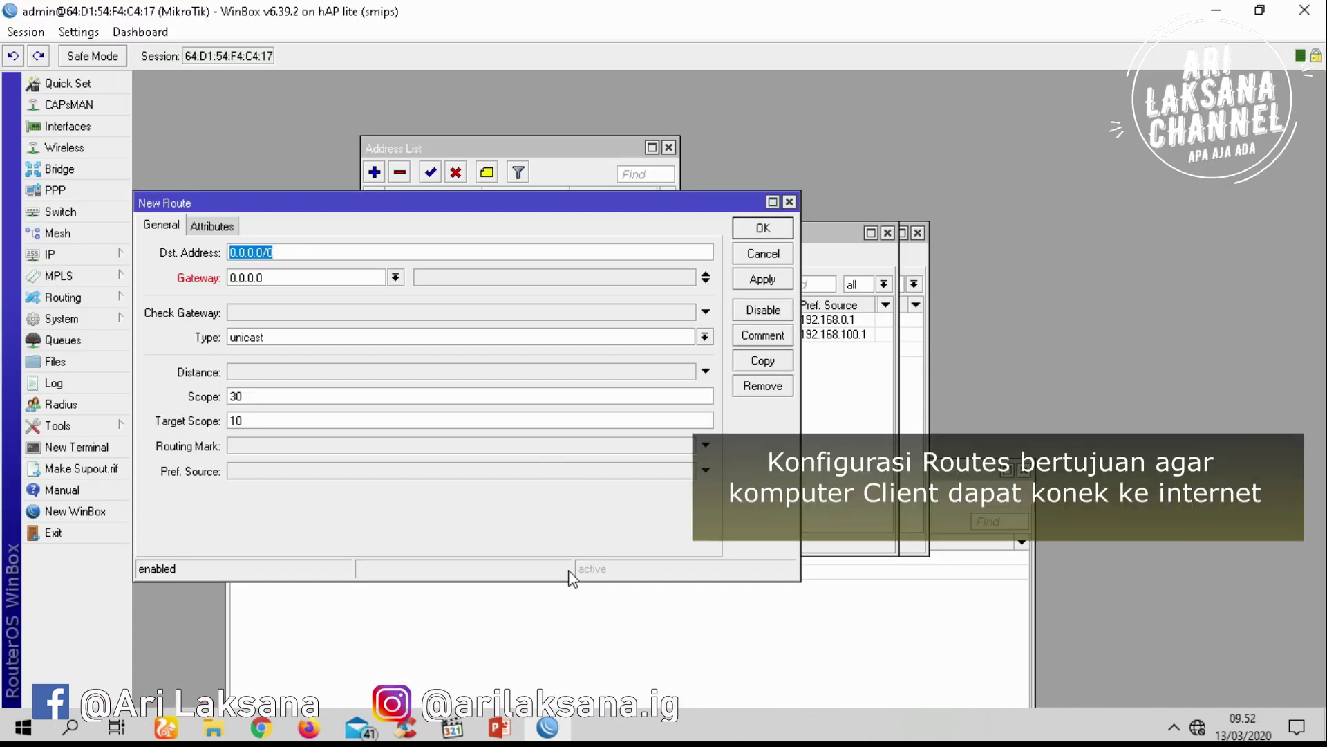
# Discard the first attempt and add route 0.0.0.0/0 with gateway 192.168.0.198
pyautogui.write('192.168.0.')
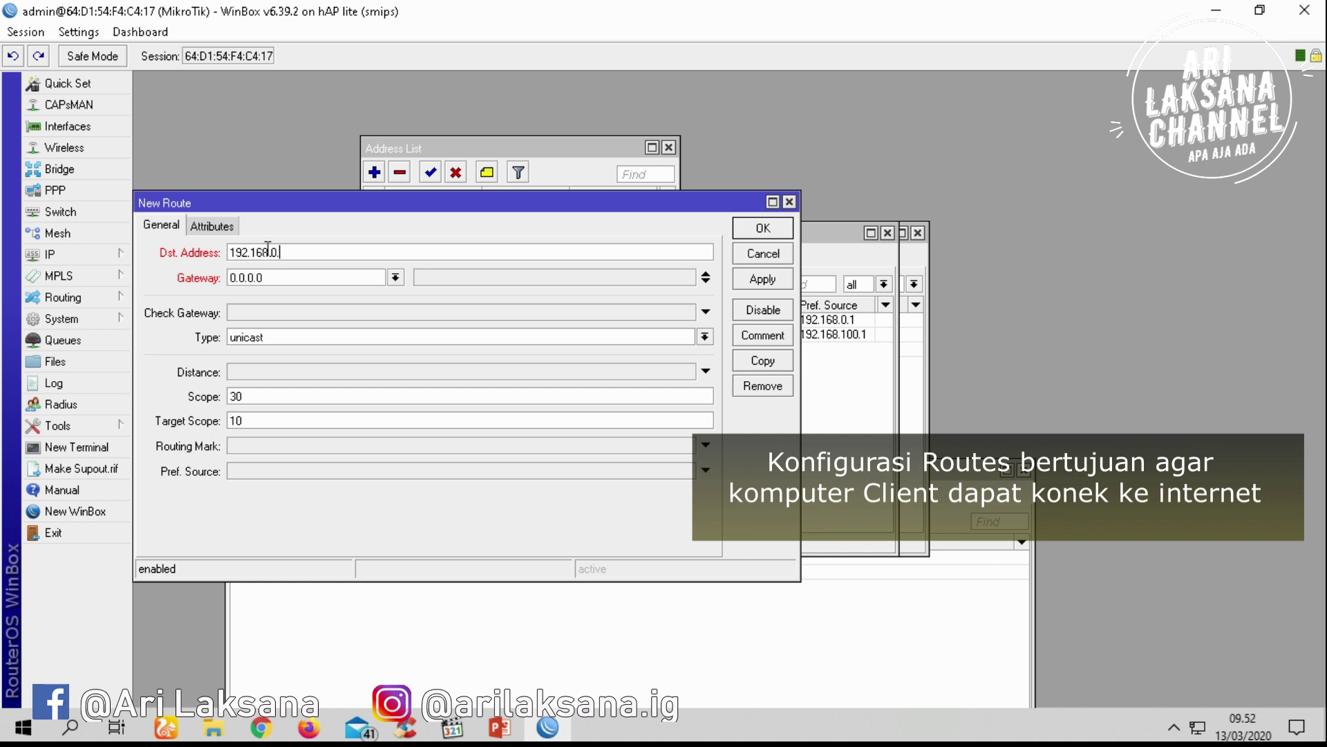
pyautogui.click(763, 254)
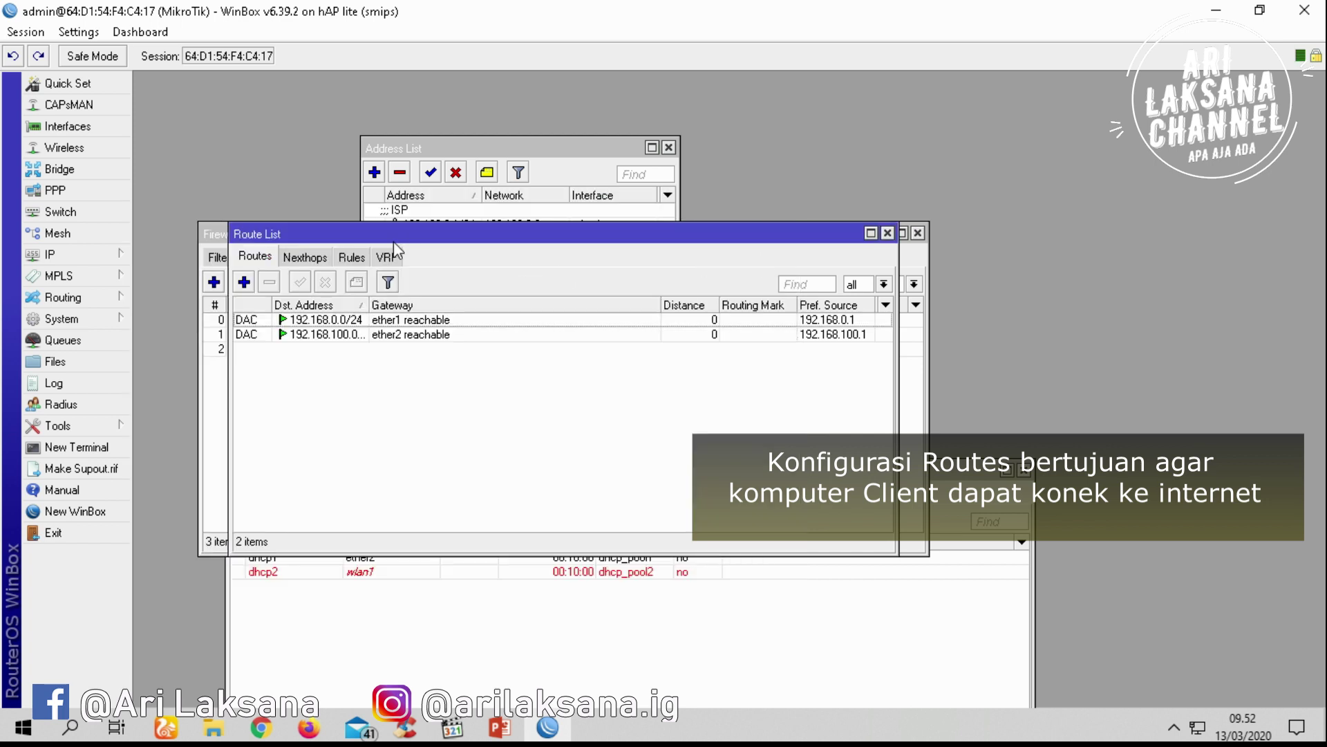
pyautogui.click(243, 281)
pyautogui.click(265, 279)
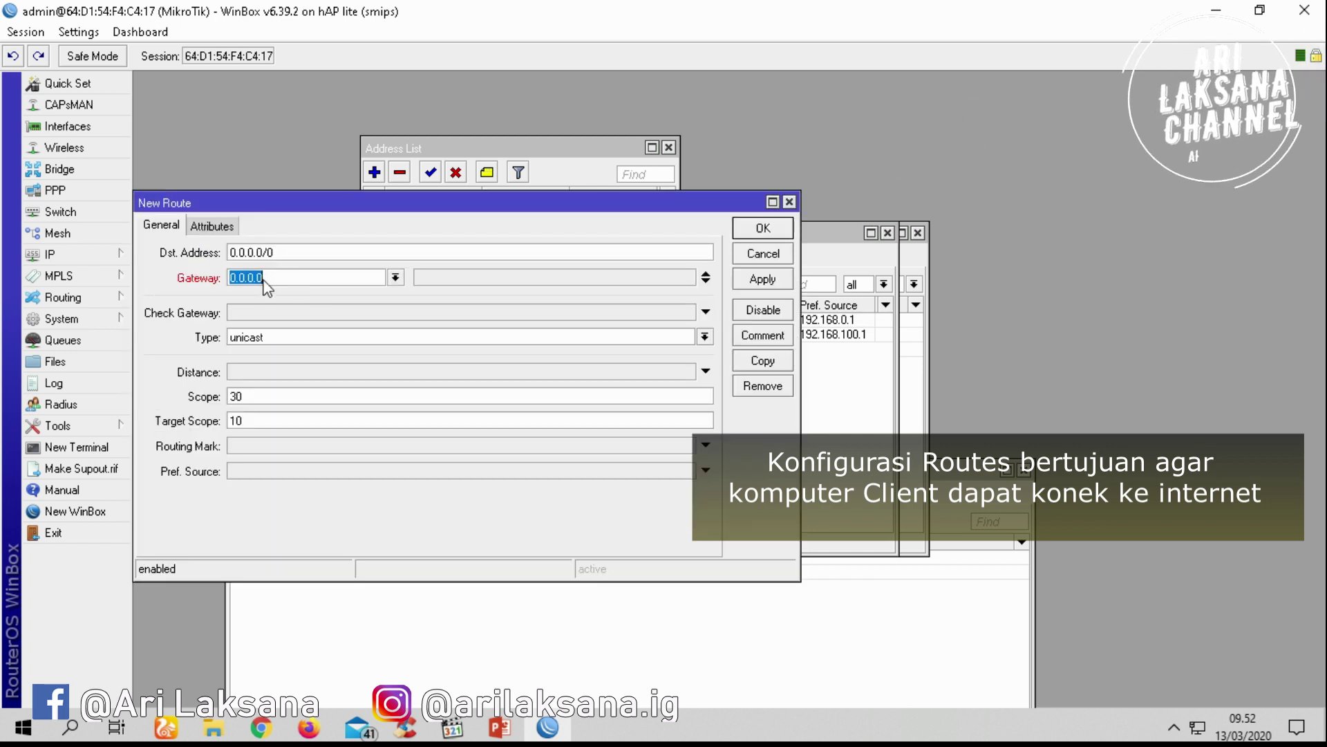
pyautogui.write('192.168.0.198')
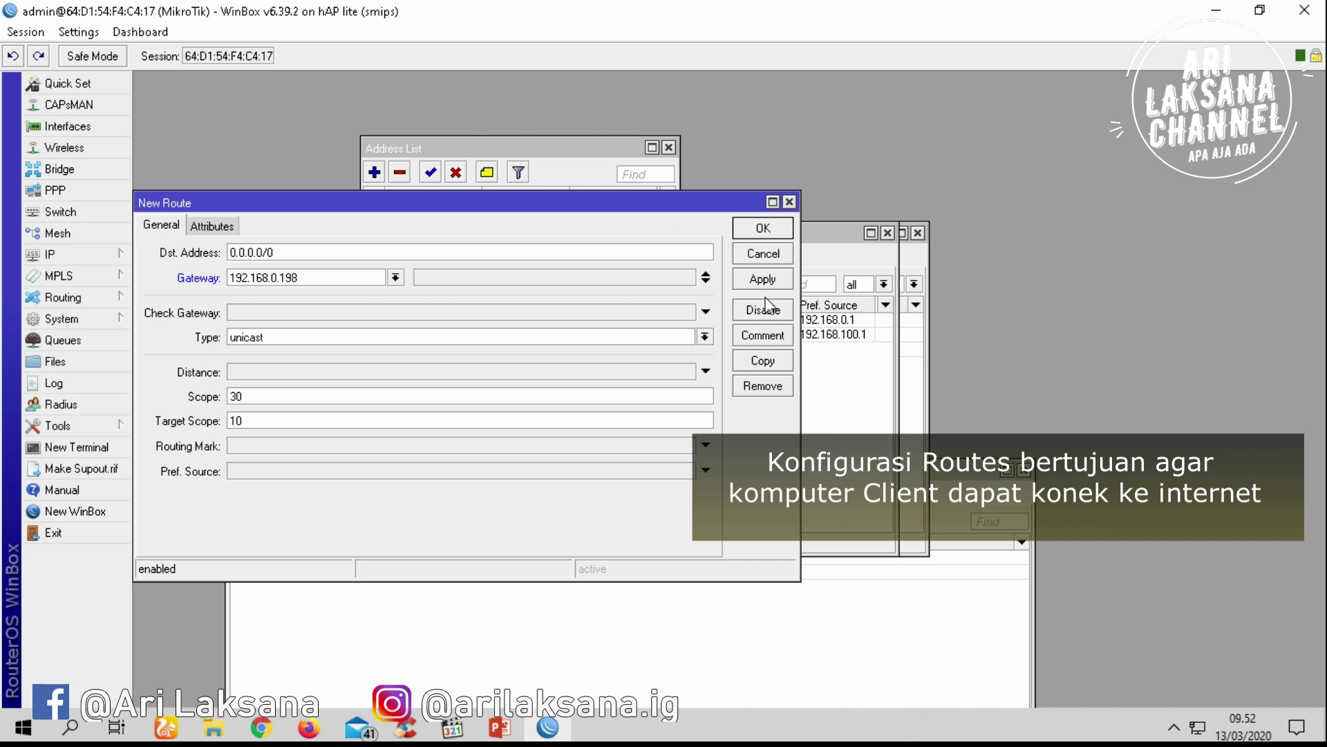
pyautogui.click(763, 279)
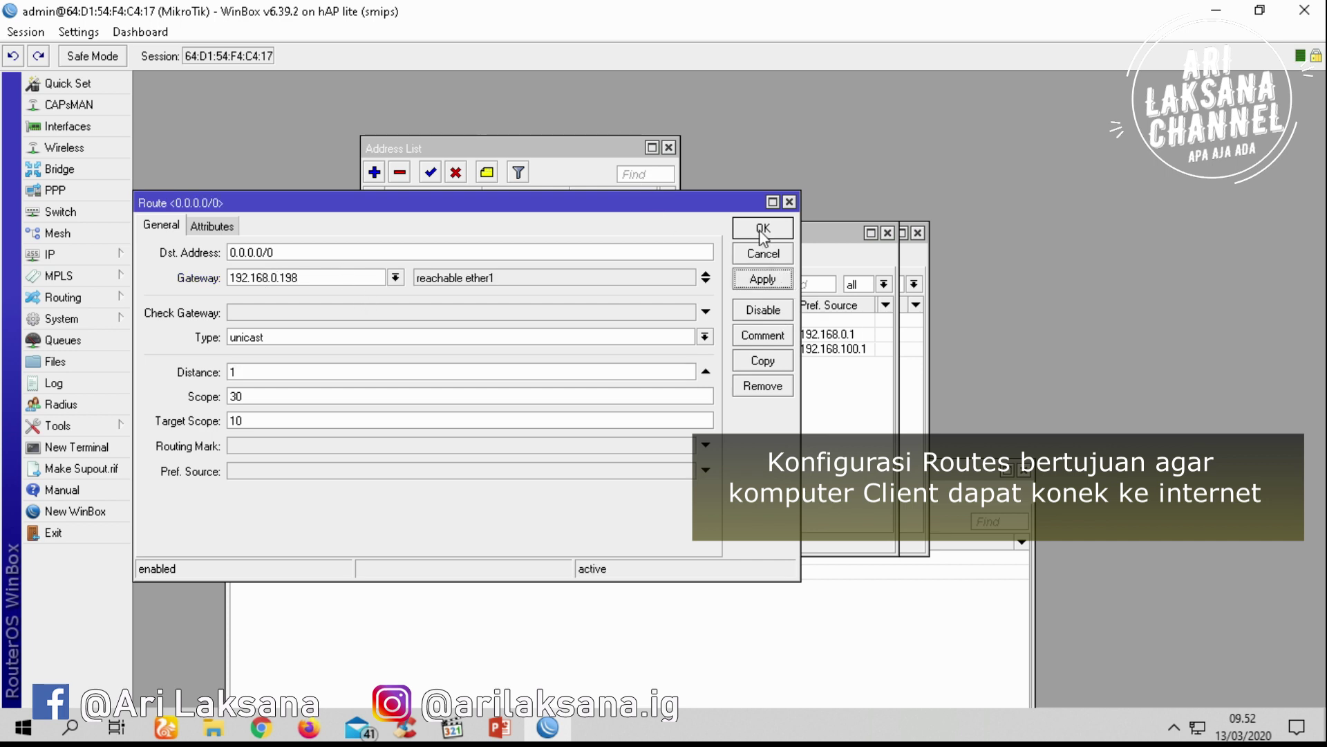
pyautogui.click(763, 230)
pyautogui.click(77, 256)
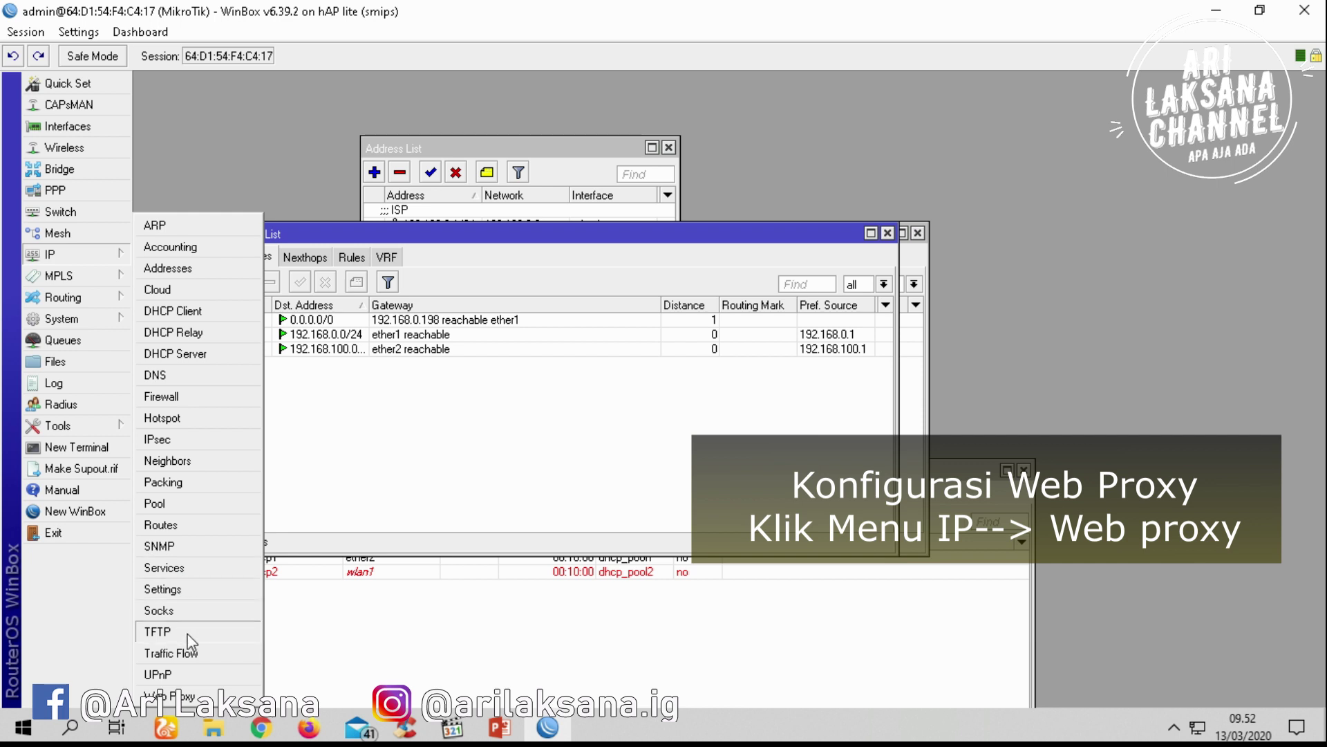
# Enable the web proxy and enter the cache administrator's e-mail address
pyautogui.click(193, 696)
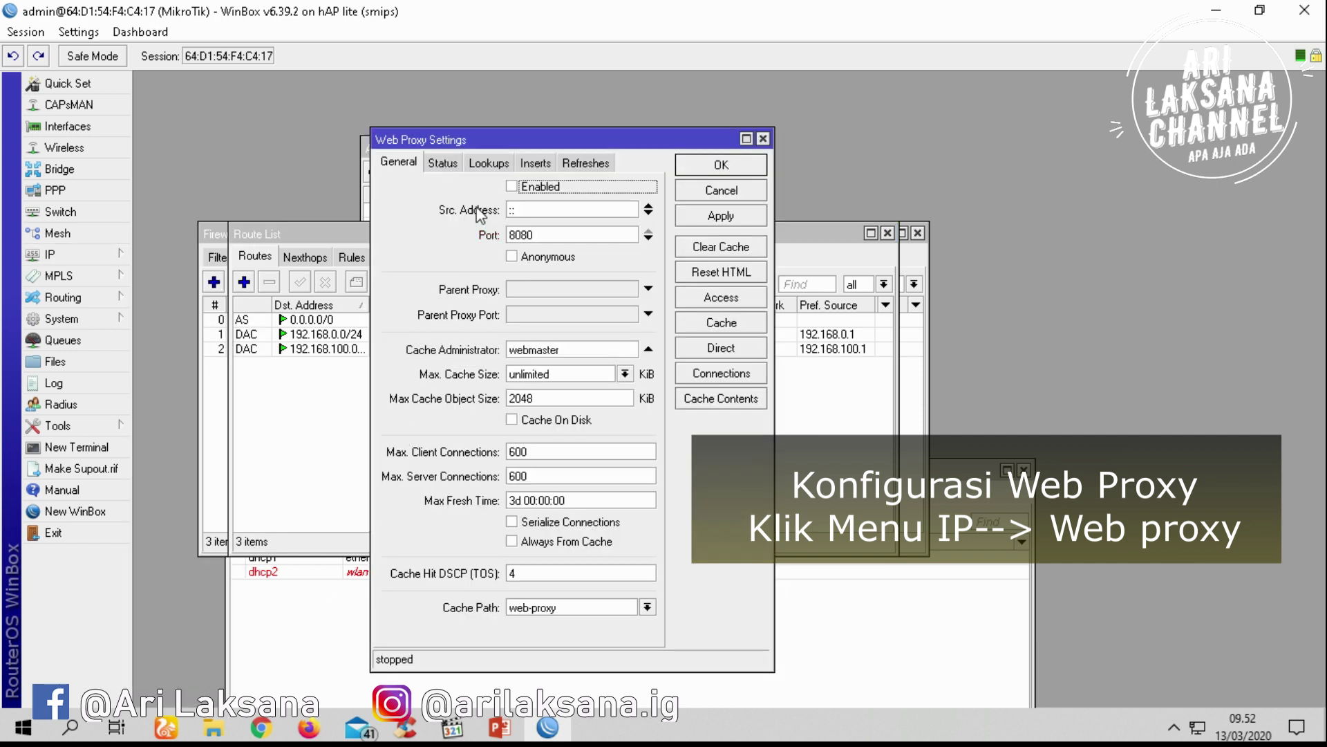
pyautogui.click(515, 187)
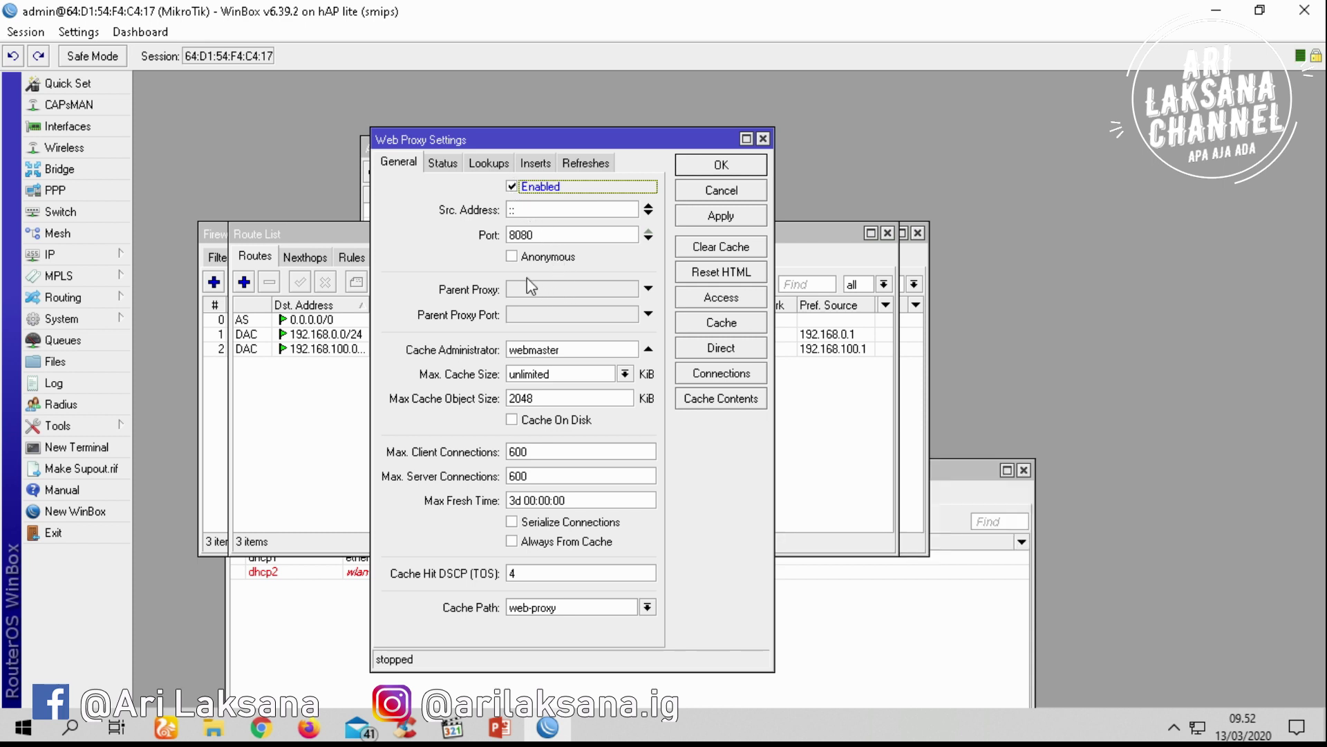
pyautogui.doubleClick(533, 349)
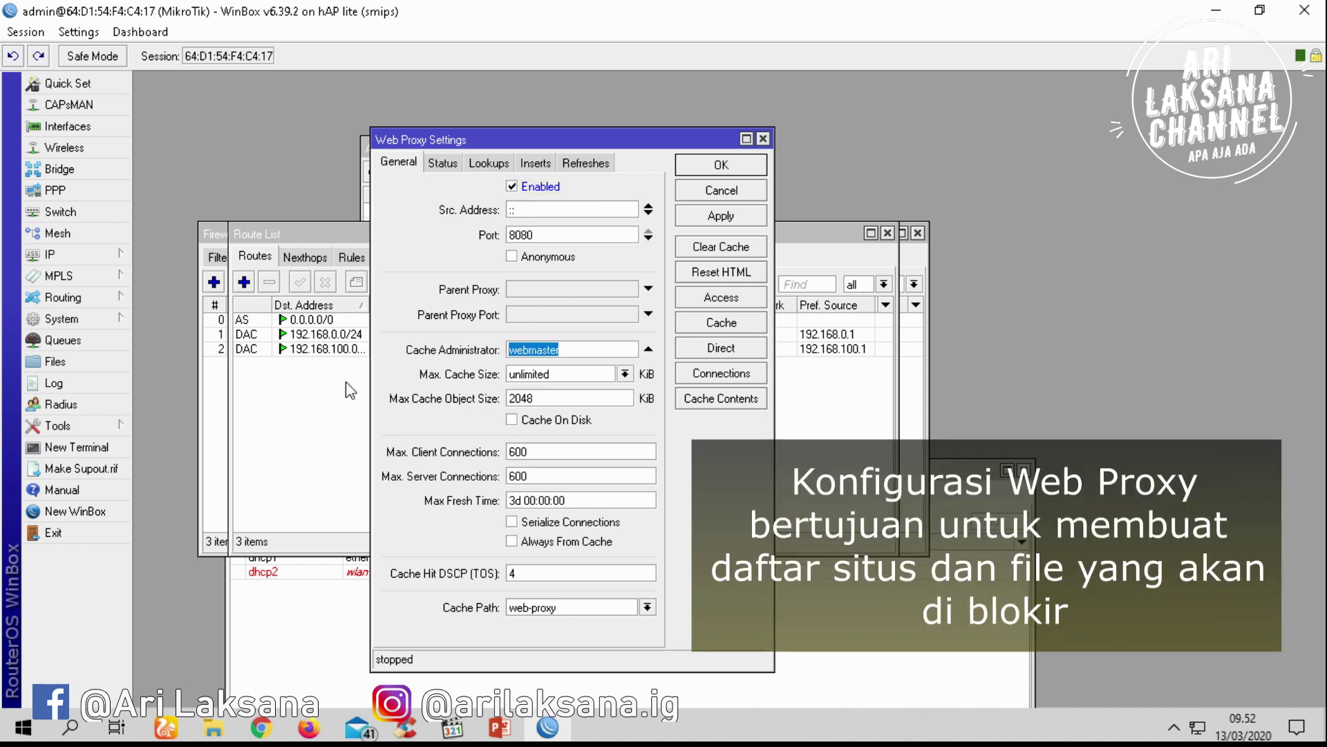
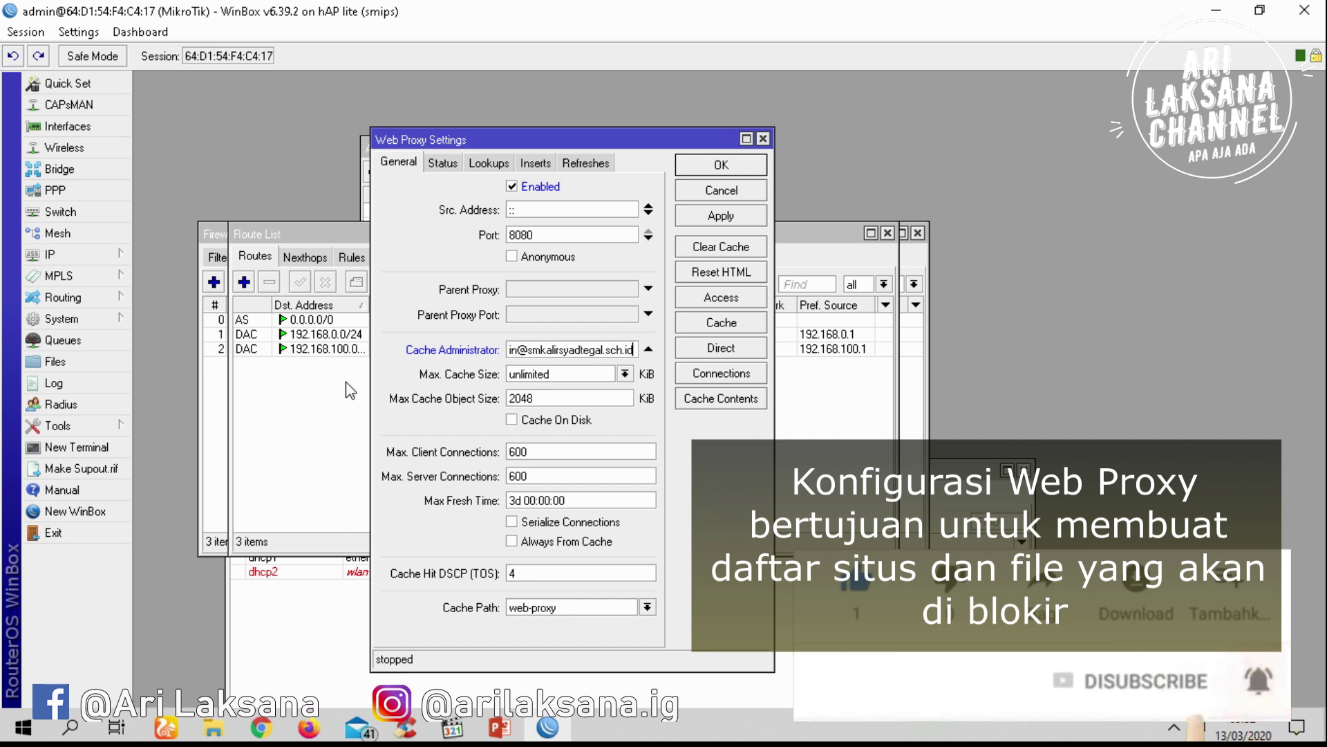
pyautogui.press('Home')
pyautogui.hotkey('shift', 'Right')
pyautogui.hotkey('shift', 'Right')
pyautogui.hotkey('shift', 'Right')
pyautogui.hotkey('shift', 'Right')
pyautogui.hotkey('shift', 'Right')
pyautogui.hotkey('shift', 'Right')
pyautogui.hotkey('shift', 'Right')
pyautogui.hotkey('shift', 'Right')
pyautogui.hotkey('shift', 'Right')
pyautogui.hotkey('shift', 'Right')
pyautogui.hotkey('shift', 'Right')
pyautogui.hotkey('shift', 'Right')
pyautogui.hotkey('shift', 'Right')
pyautogui.hotkey('shift', 'Right')
pyautogui.hotkey('shift', 'Right')
pyautogui.hotkey('shift', 'Right')
pyautogui.hotkey('shift', 'Right')
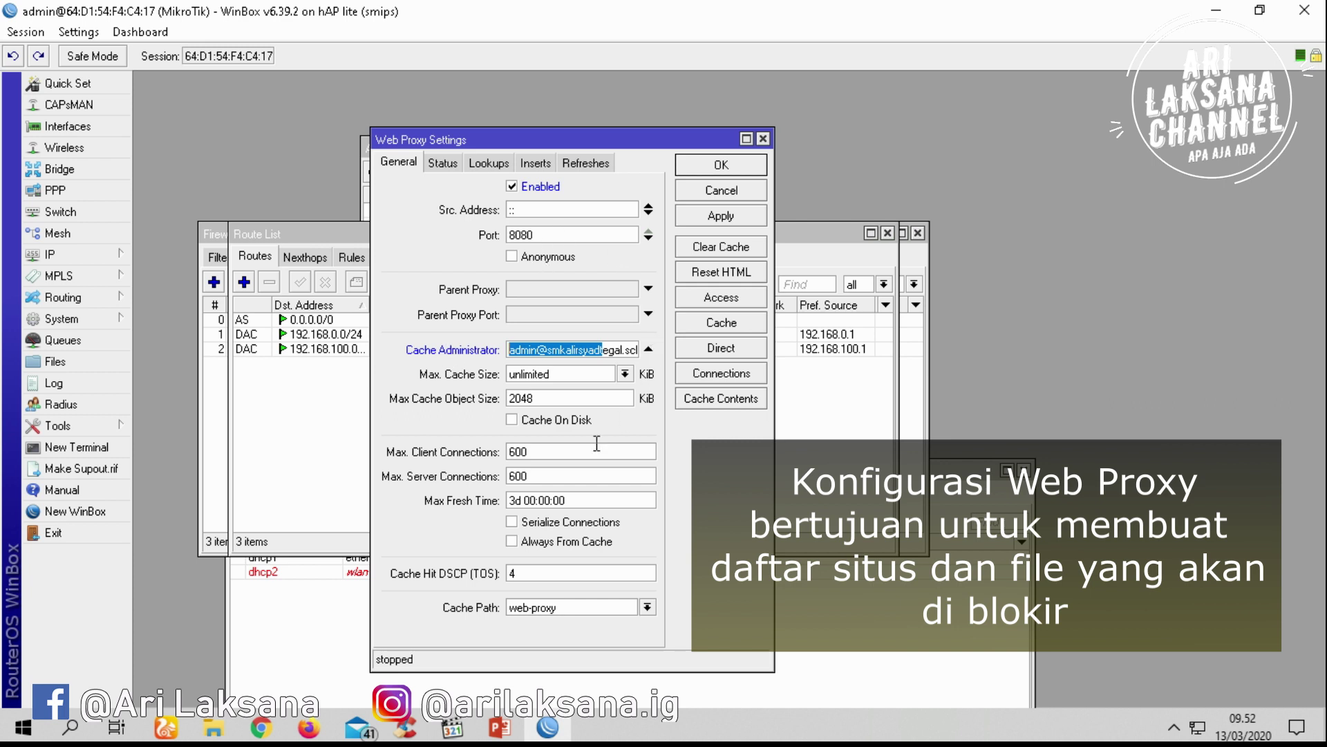
# Turn on Cache On Disk and Always From Cache, apply, and open the access rules
pyautogui.click(512, 419)
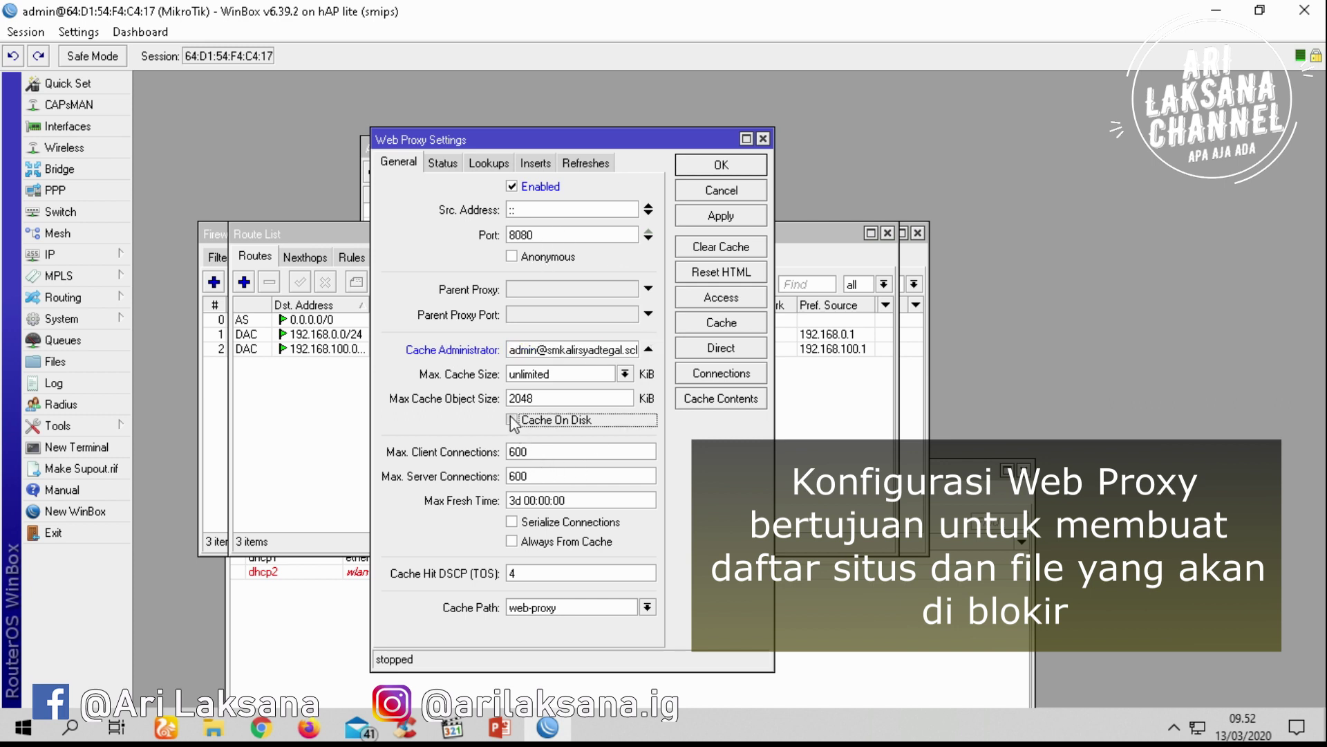
pyautogui.click(512, 541)
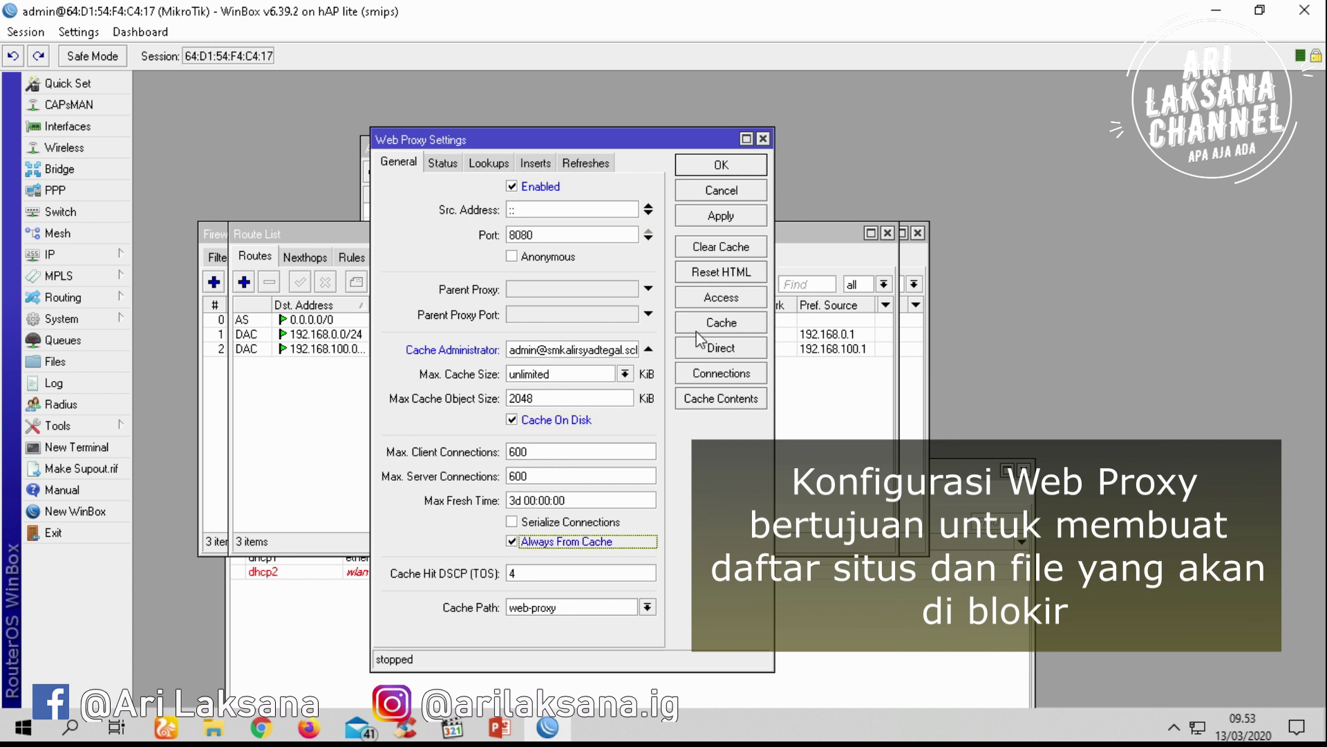
pyautogui.click(736, 214)
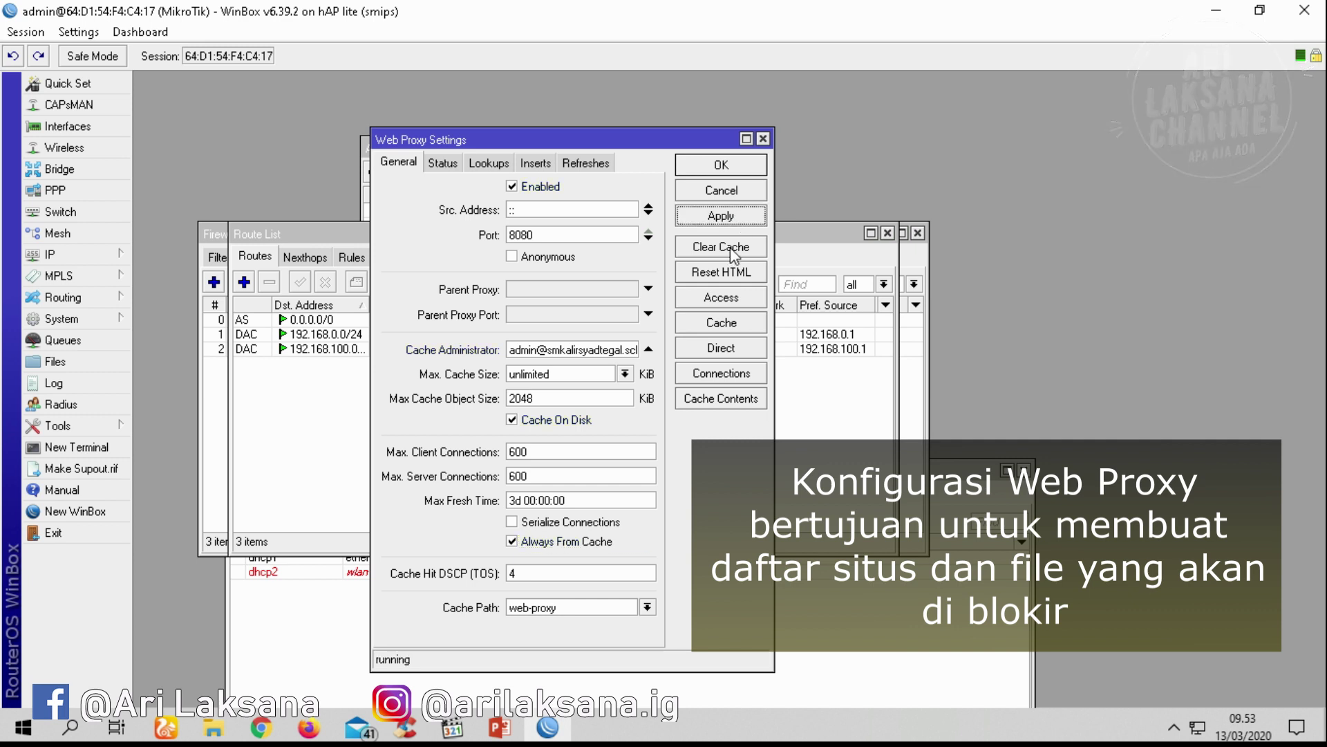
pyautogui.click(723, 298)
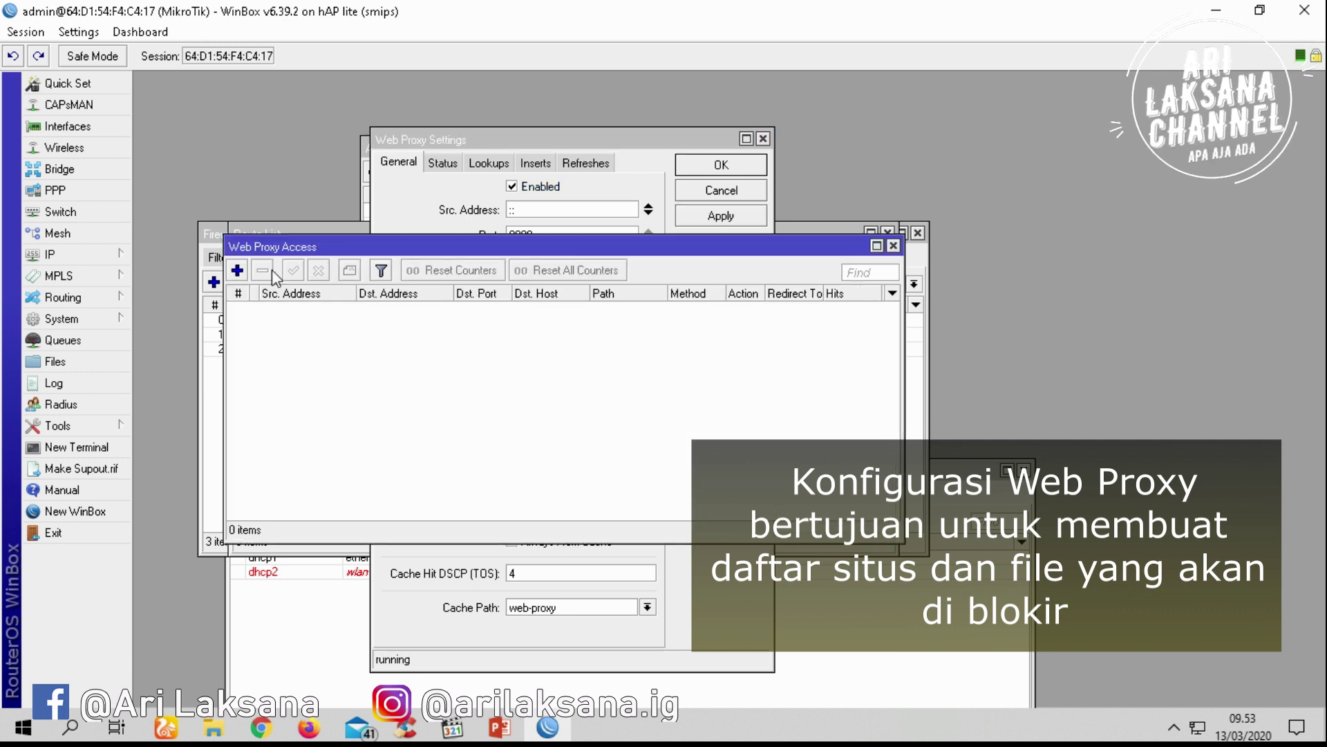
pyautogui.click(237, 271)
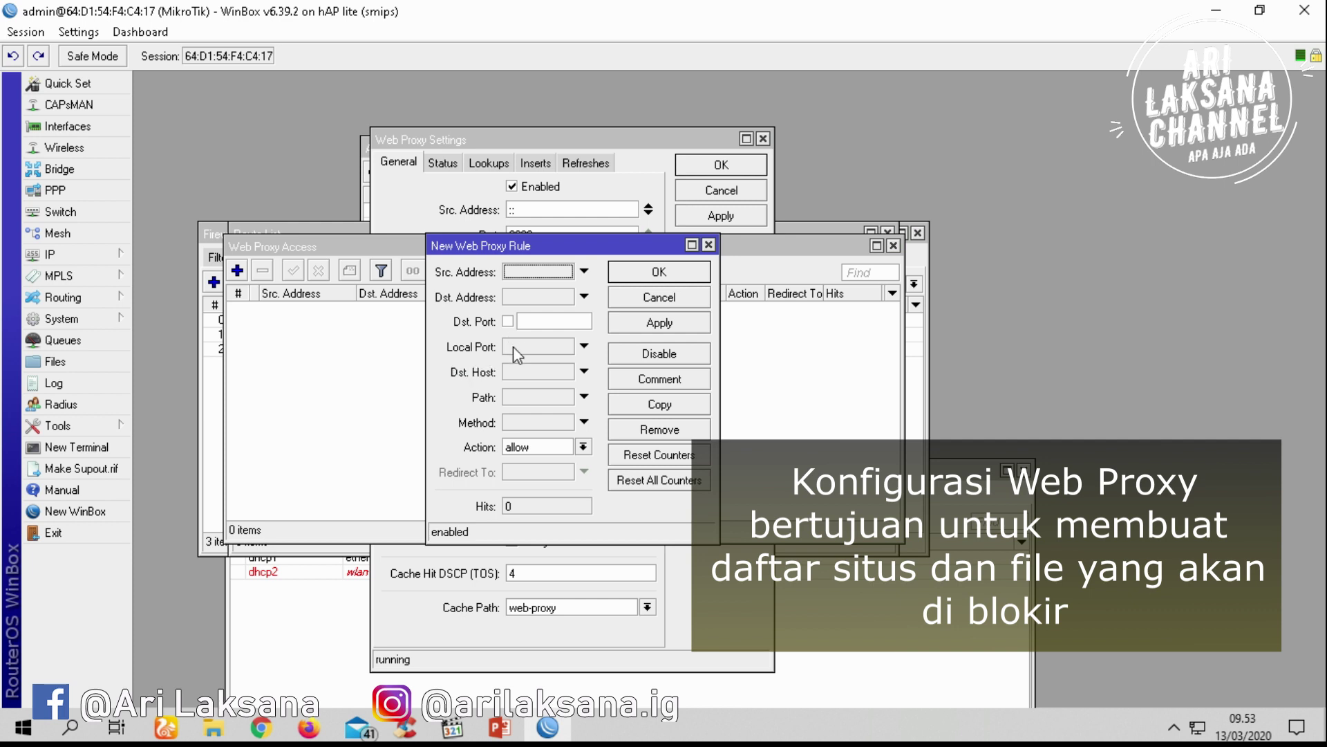
pyautogui.click(525, 371)
pyautogui.write('www.linux.id')
pyautogui.press('BackSpace')
pyautogui.press('BackSpace')
pyautogui.write('or.id')
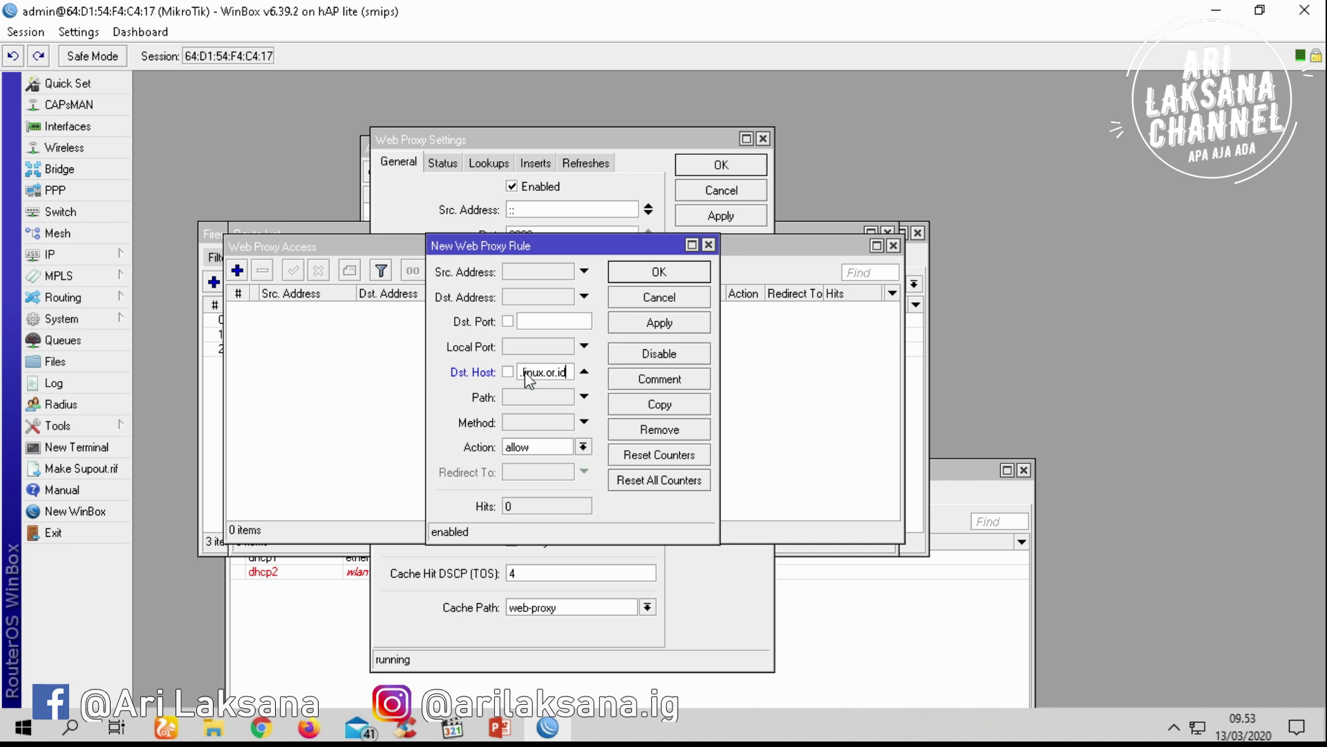
pyautogui.moveTo(553, 374); pyautogui.dragTo(499, 374)
pyautogui.click(583, 447)
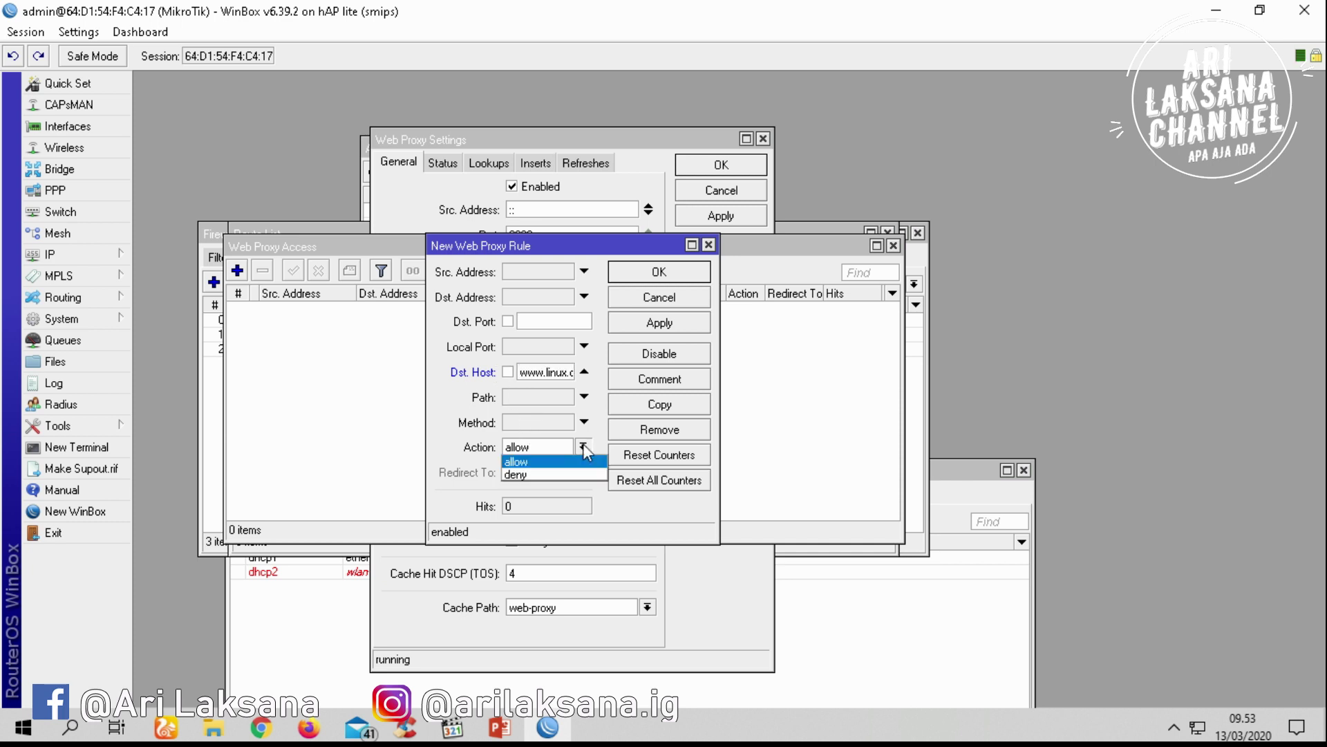
pyautogui.click(580, 469)
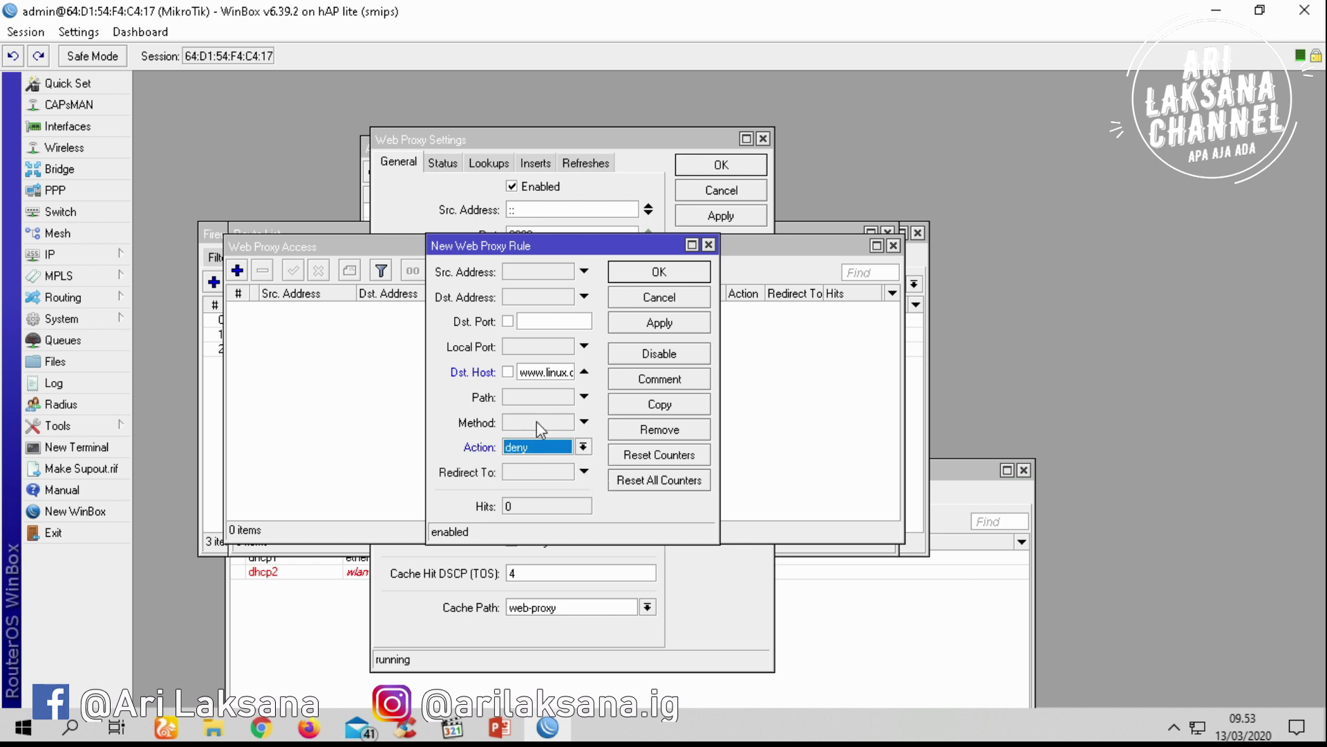
pyautogui.click(659, 325)
pyautogui.click(665, 275)
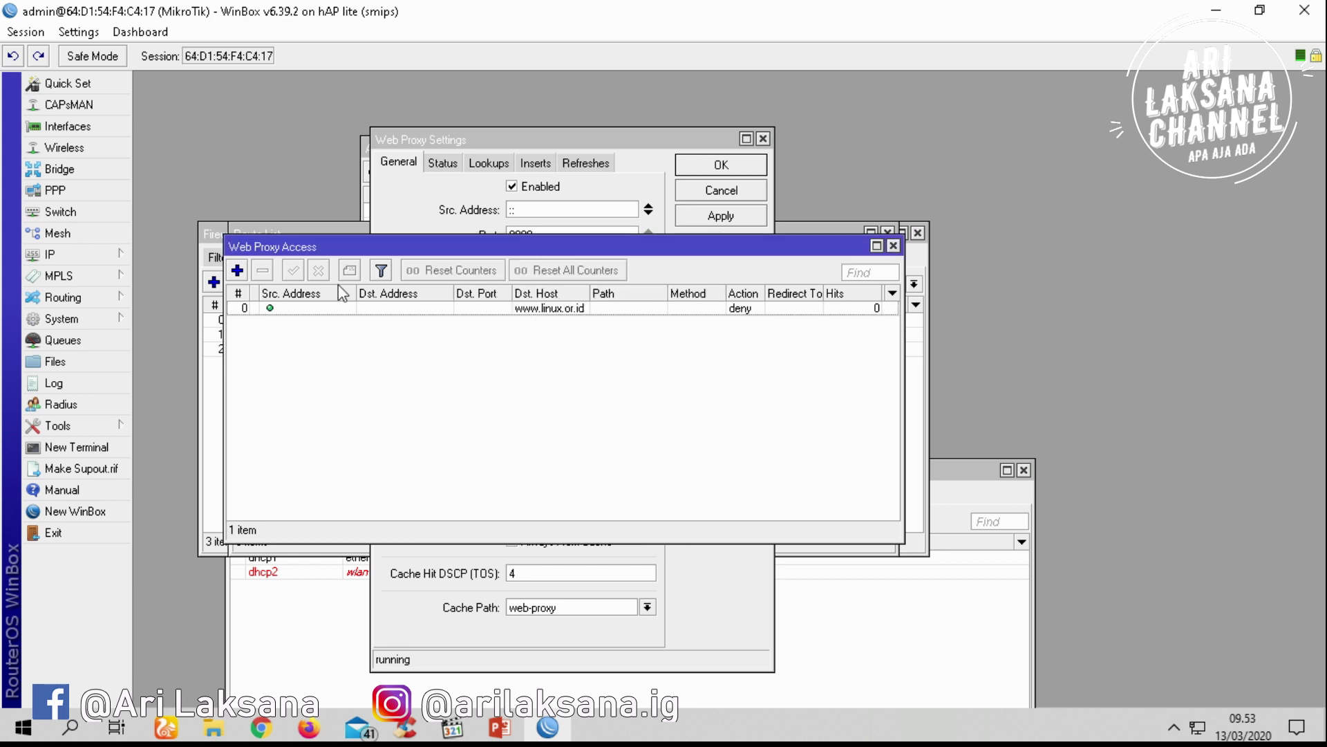
# Add a second proxy access rule denying path *.3gp
pyautogui.click(237, 270)
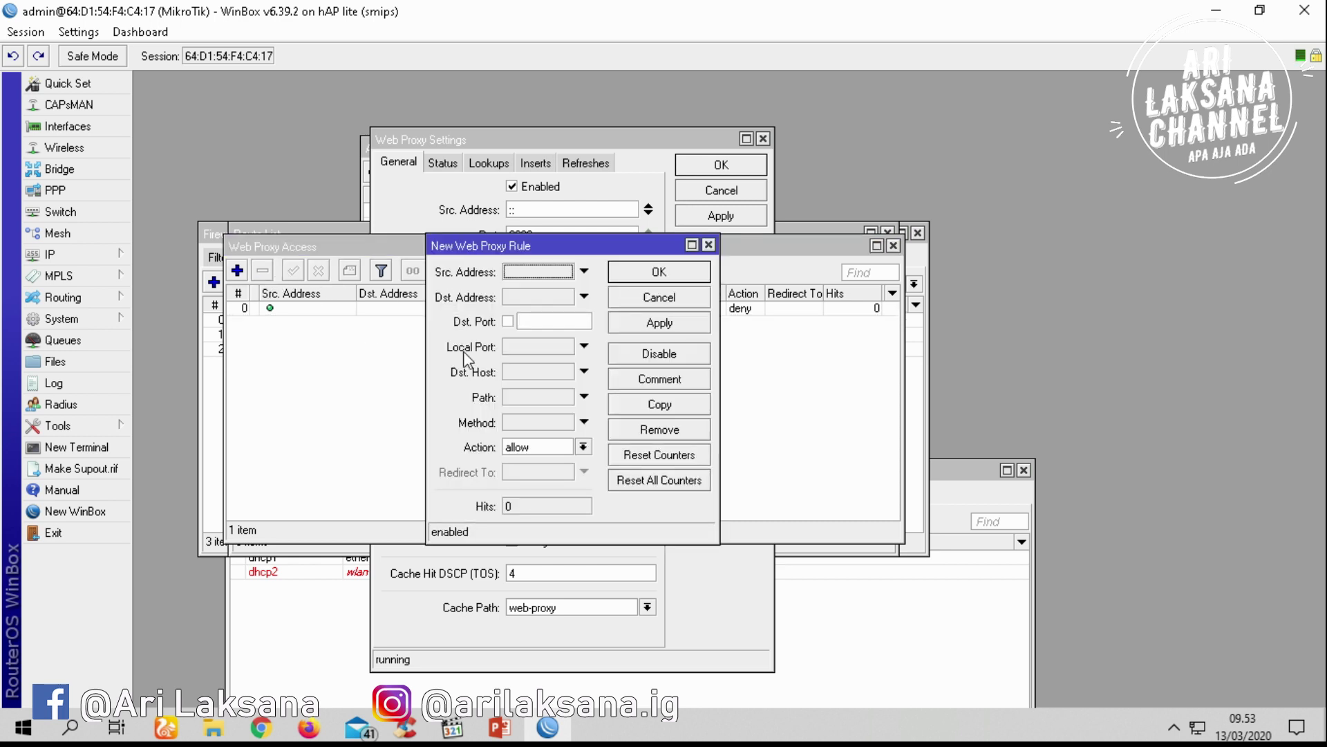
pyautogui.click(504, 397)
pyautogui.write('*.3gp')
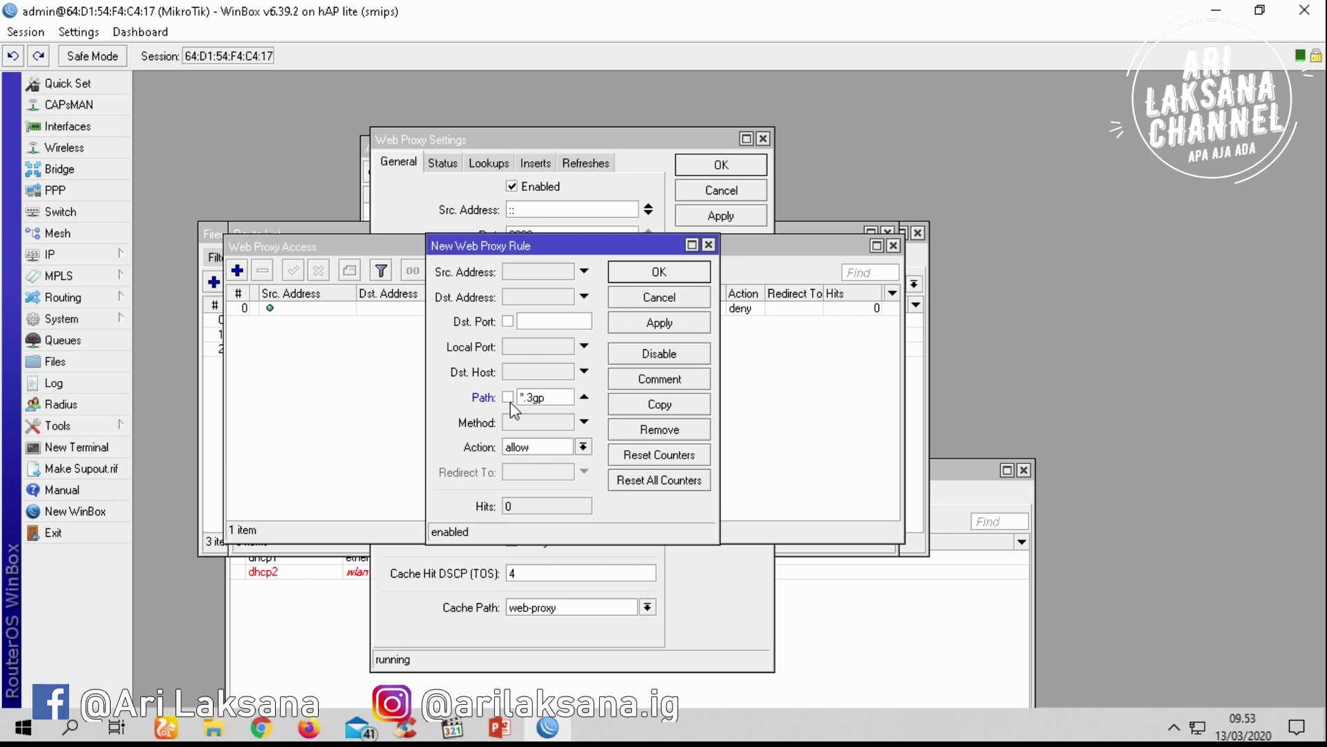
pyautogui.click(582, 446)
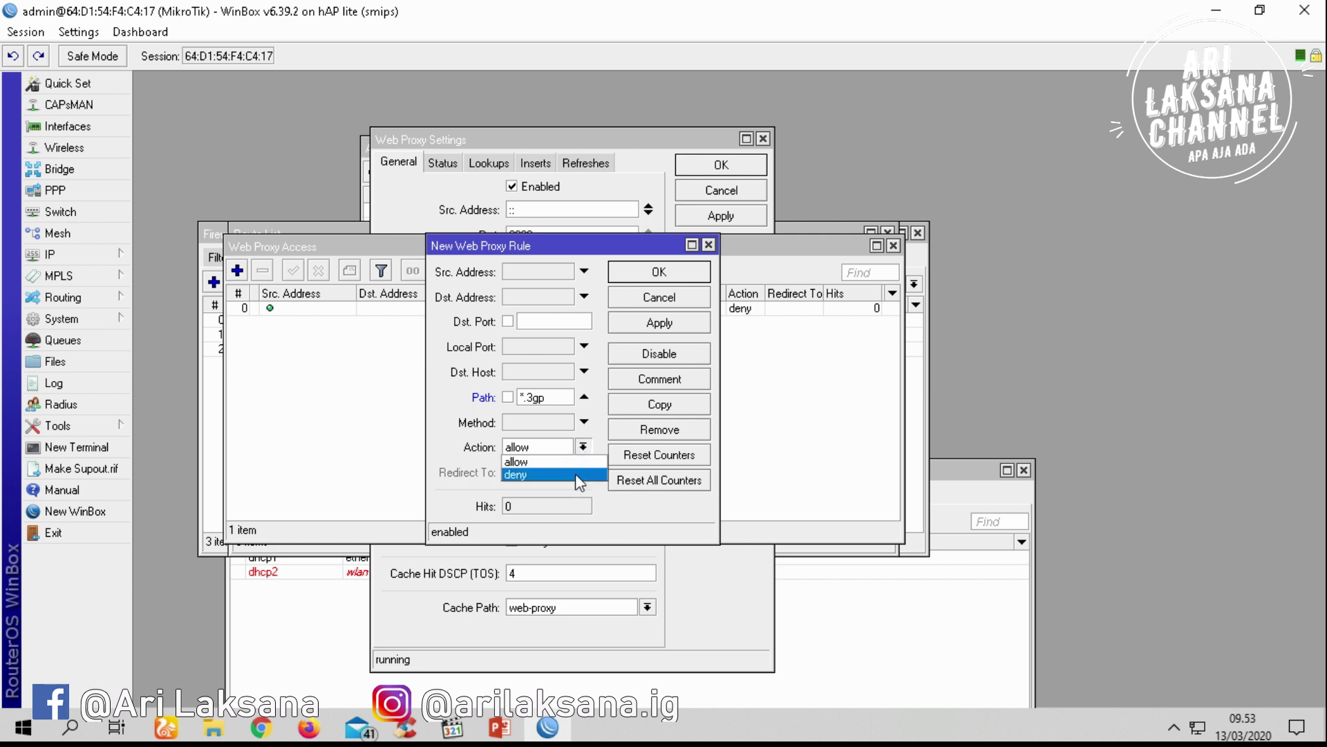
pyautogui.click(575, 474)
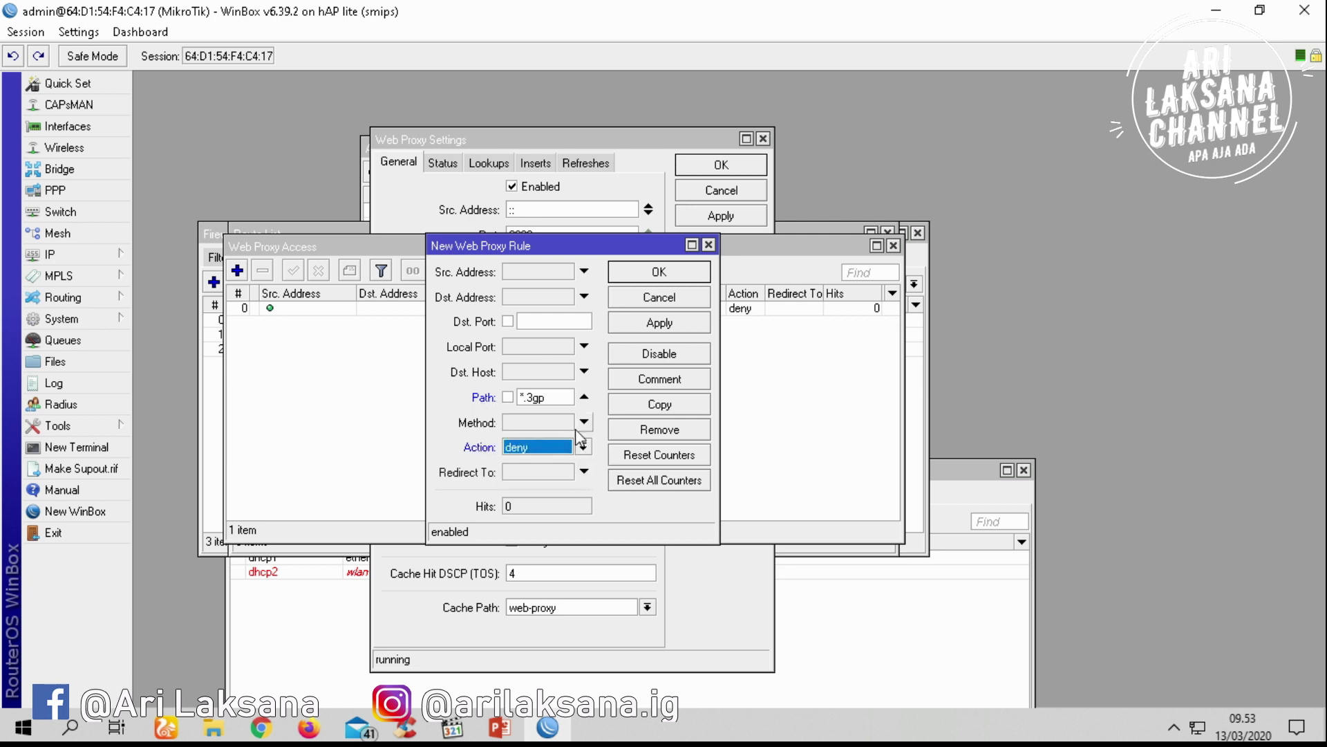
pyautogui.click(679, 325)
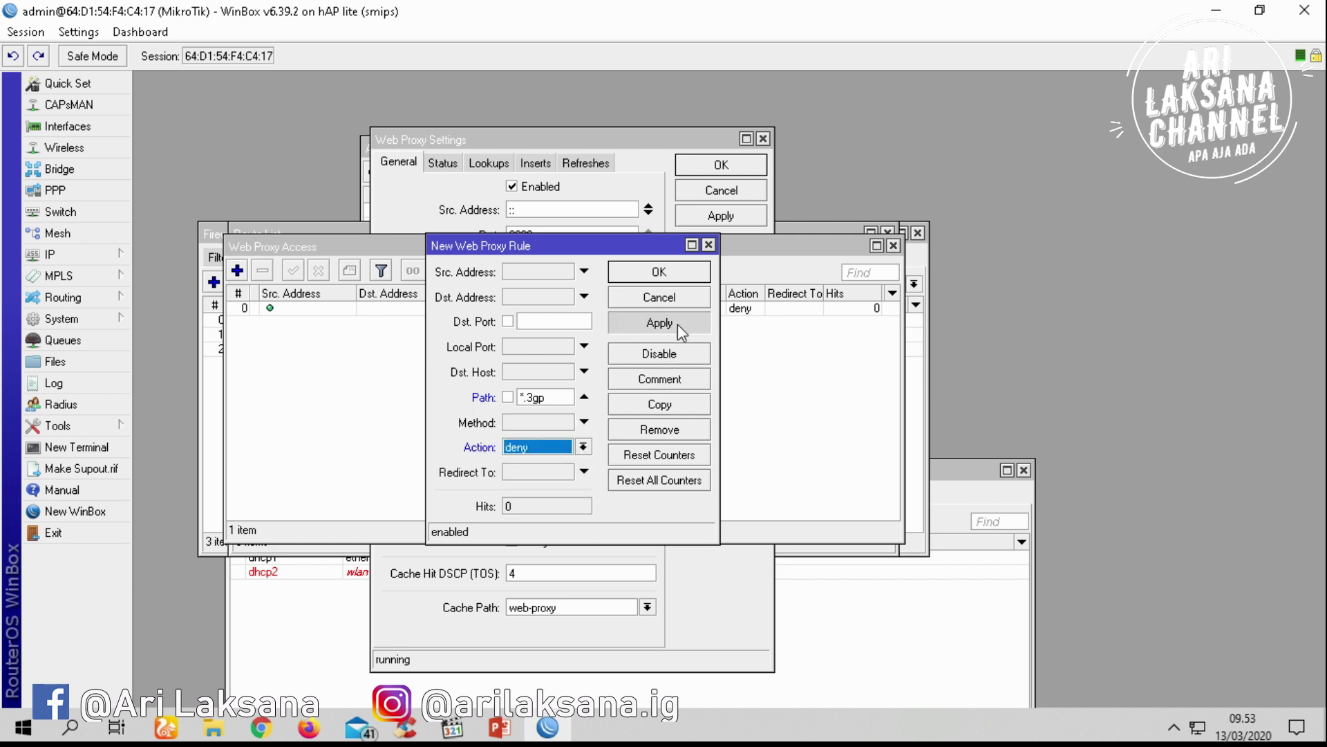
pyautogui.click(665, 274)
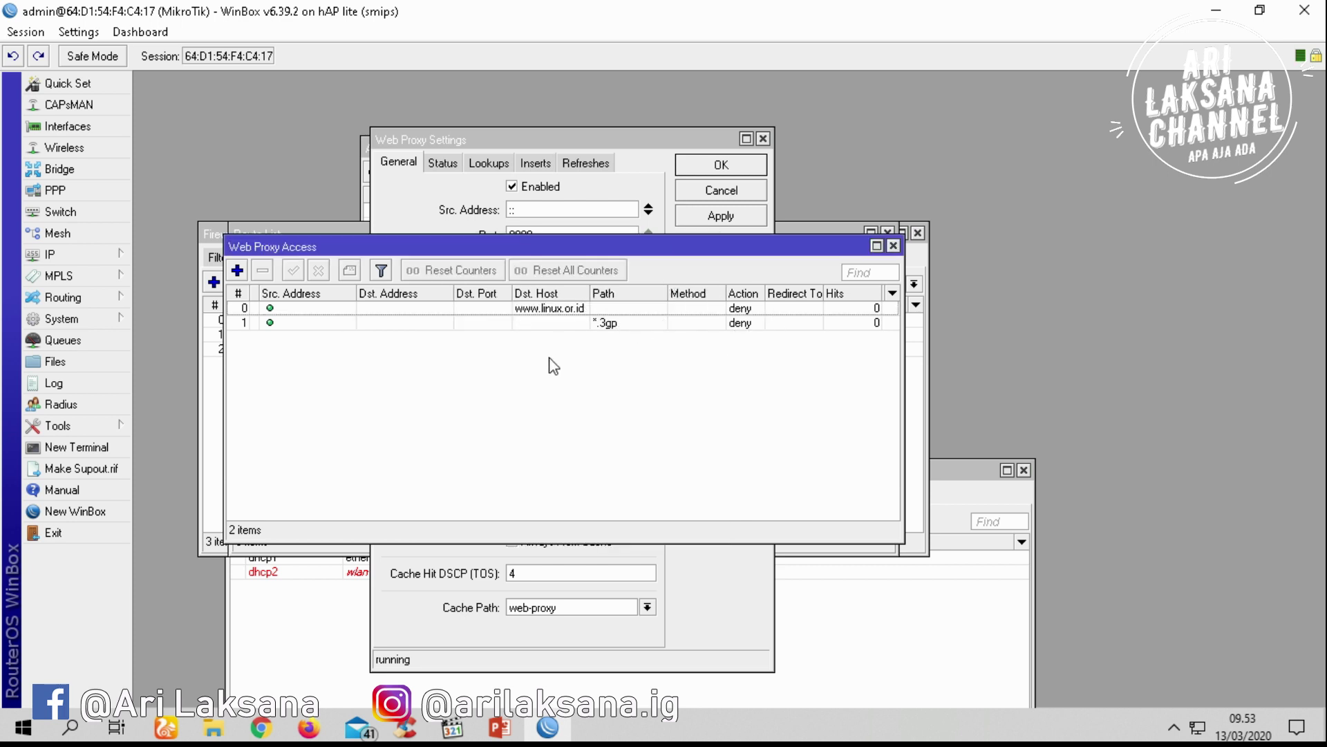
# Close the access list, then apply and close the web proxy settings
pyautogui.click(893, 245)
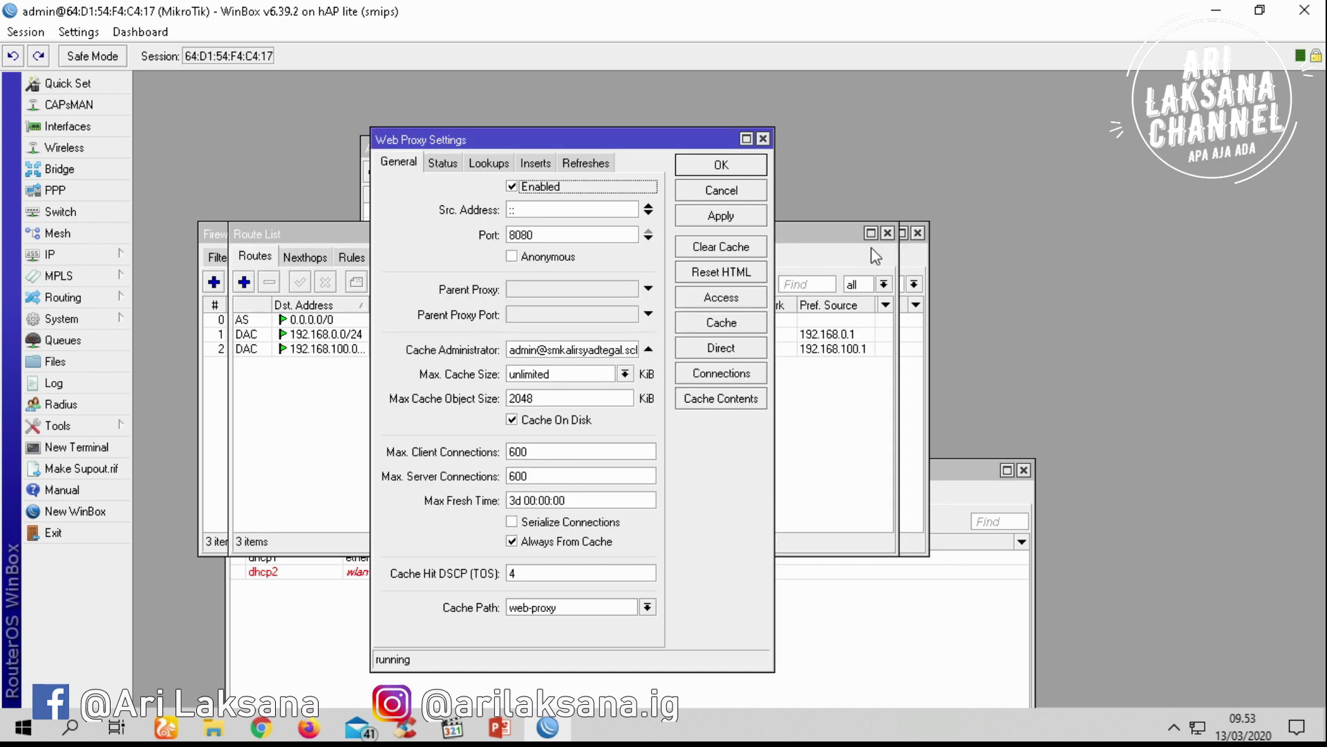
pyautogui.click(736, 215)
pyautogui.click(723, 164)
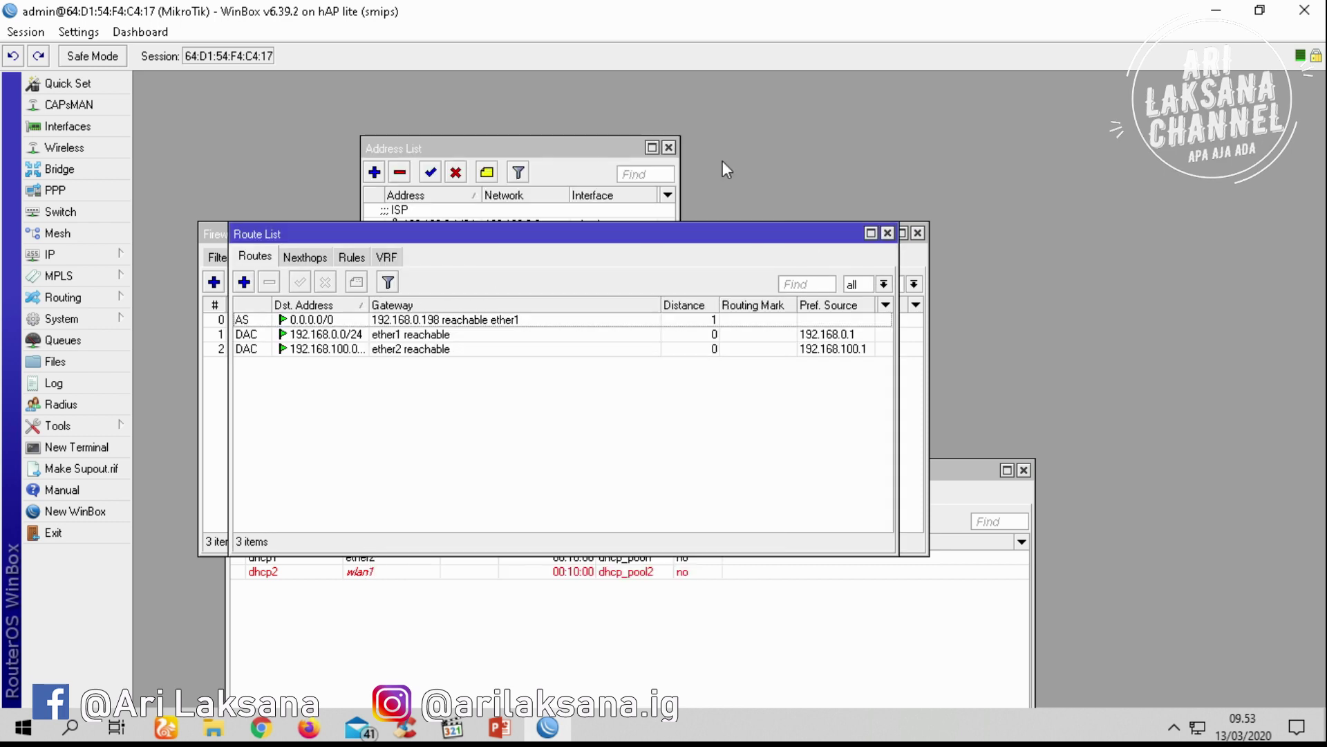
# Enable wlan1 and set its wireless mode to ap bridge
pyautogui.click(98, 149)
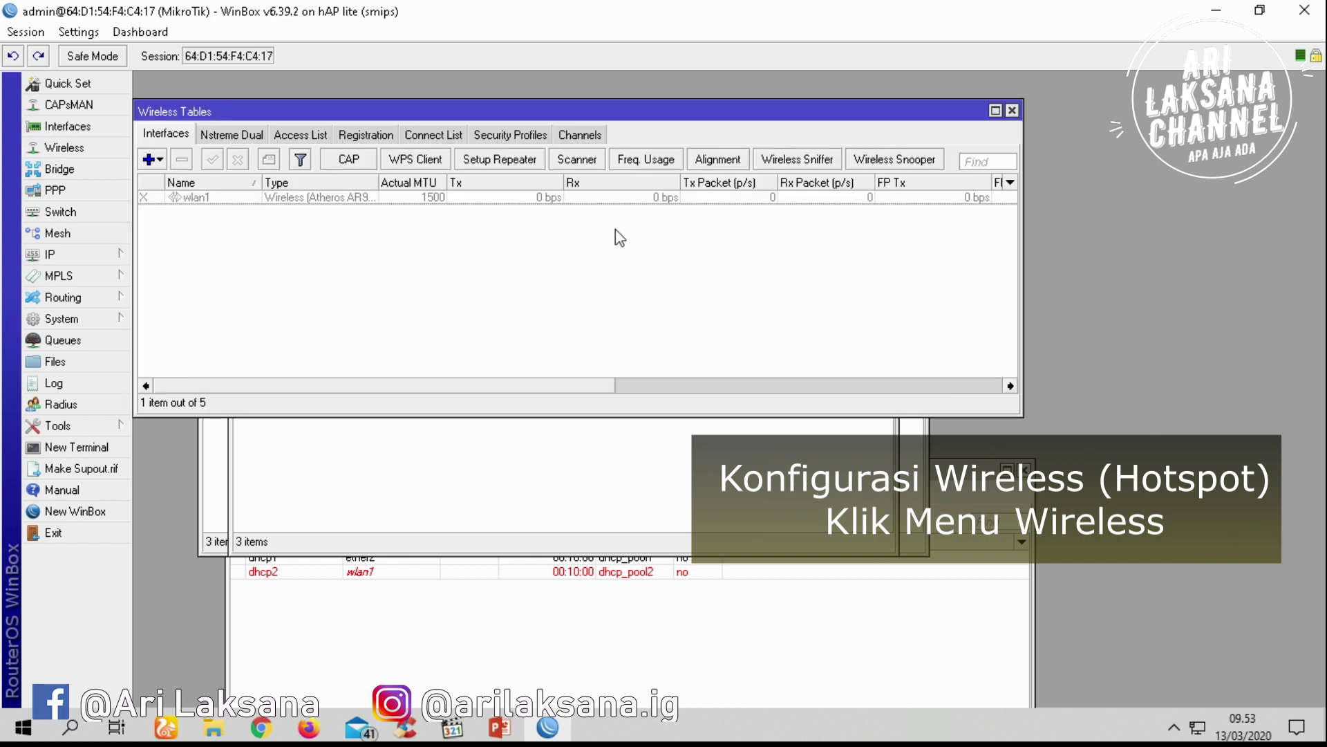
pyautogui.click(283, 201)
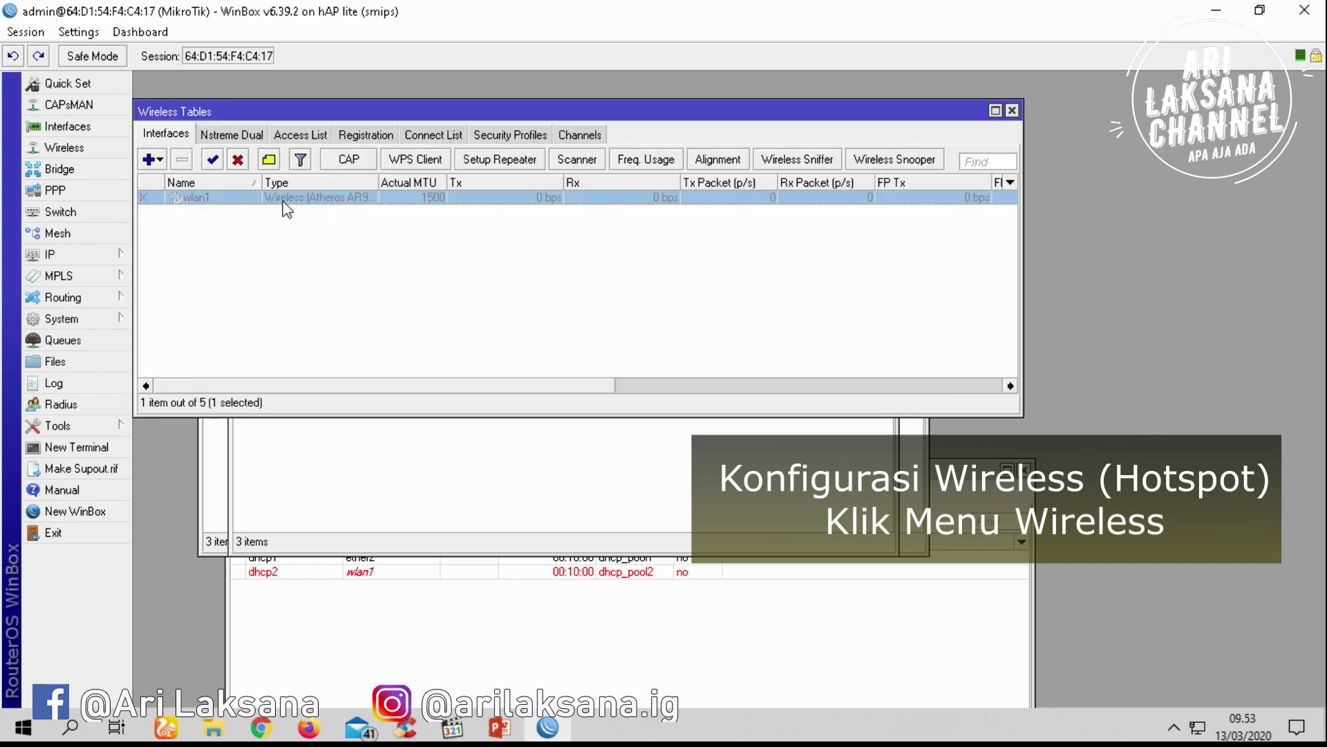
pyautogui.click(215, 165)
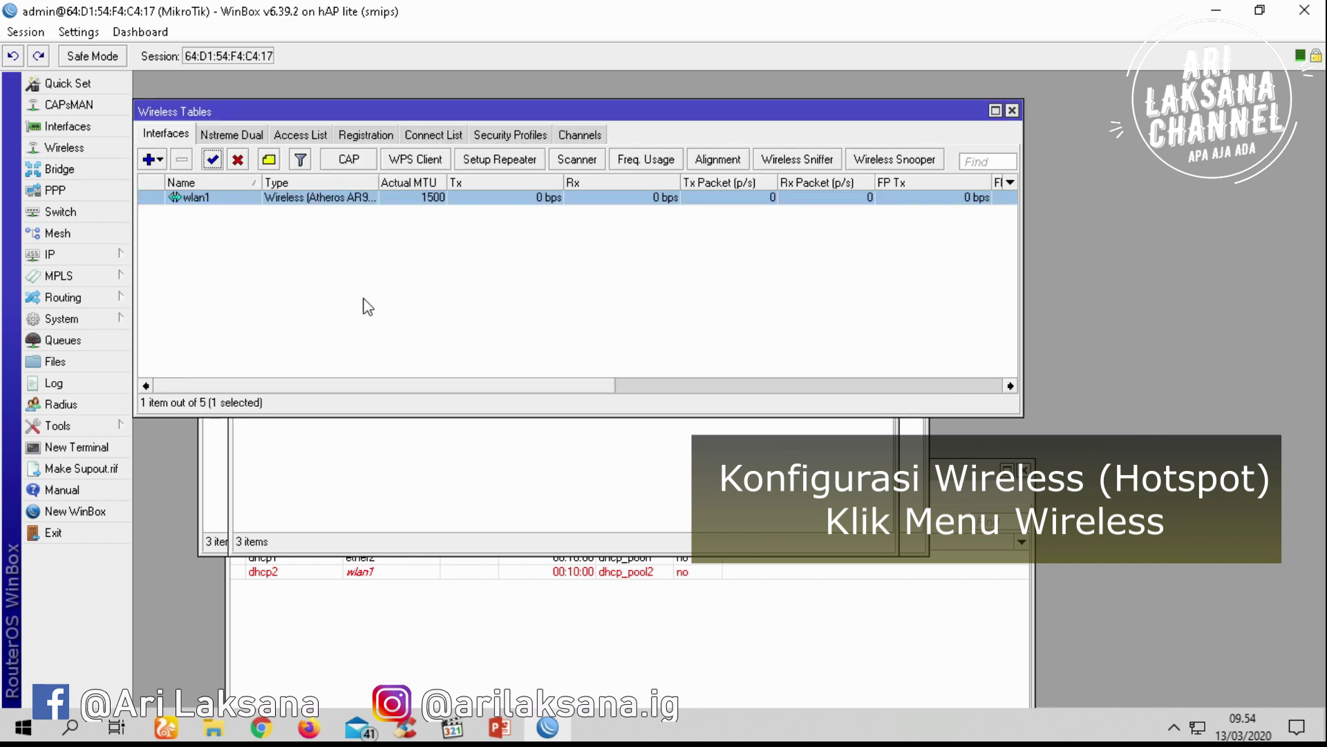
pyautogui.doubleClick(354, 198)
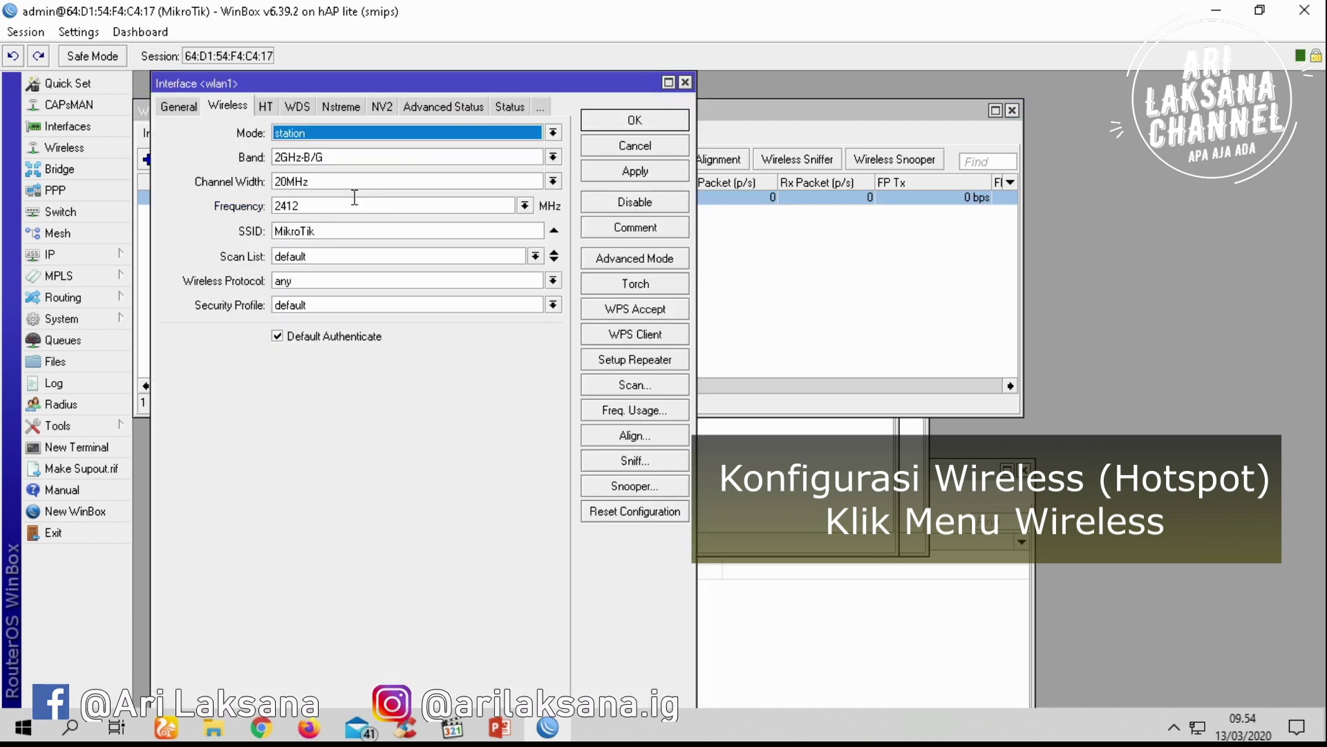
pyautogui.click(304, 133)
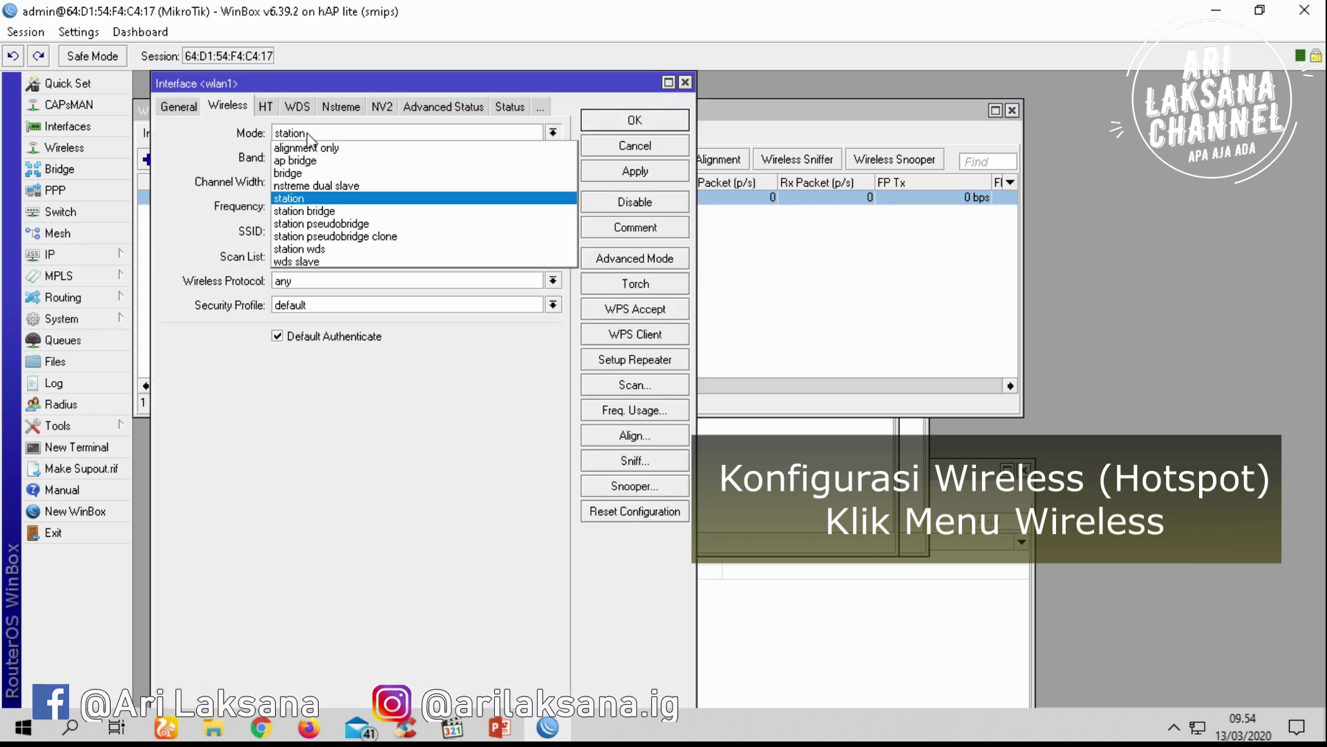
pyautogui.click(322, 160)
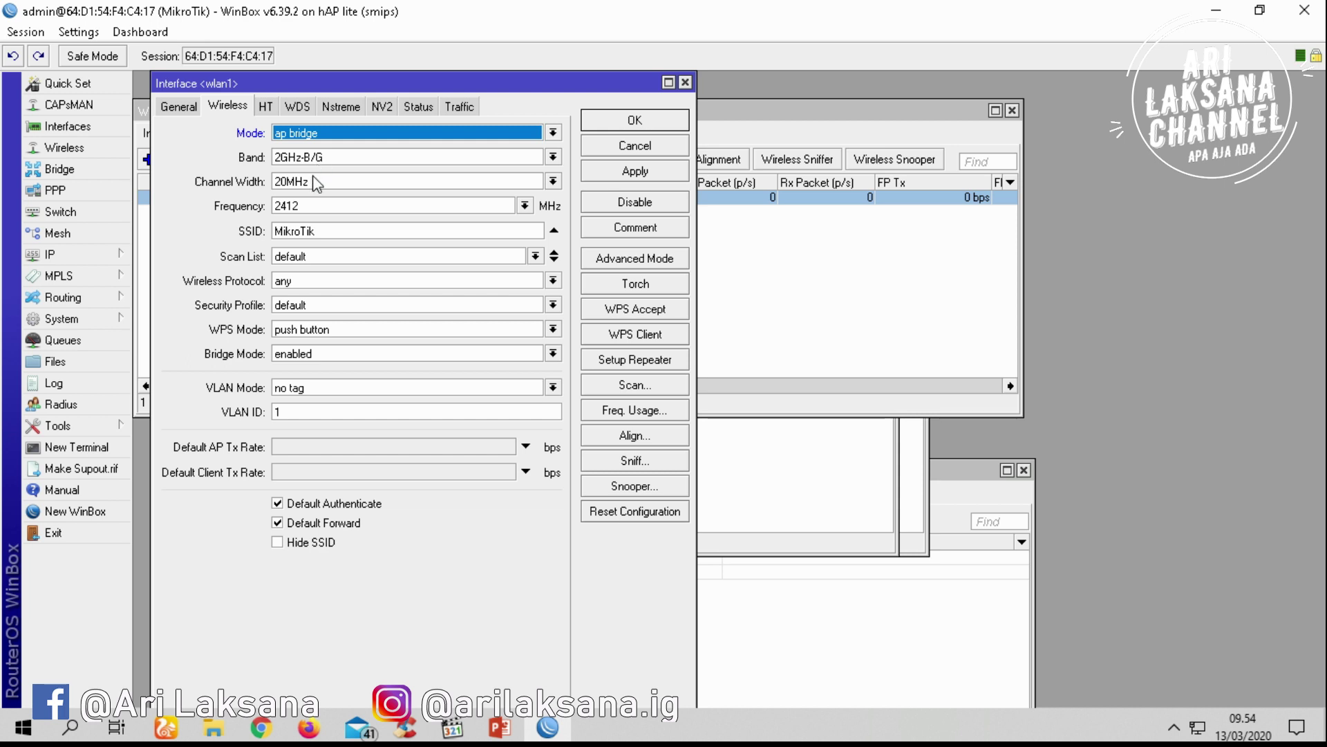
# Set the SSID to smkalirsyadtegal and VLAN ID to 20, then apply and save
pyautogui.doubleClick(326, 231)
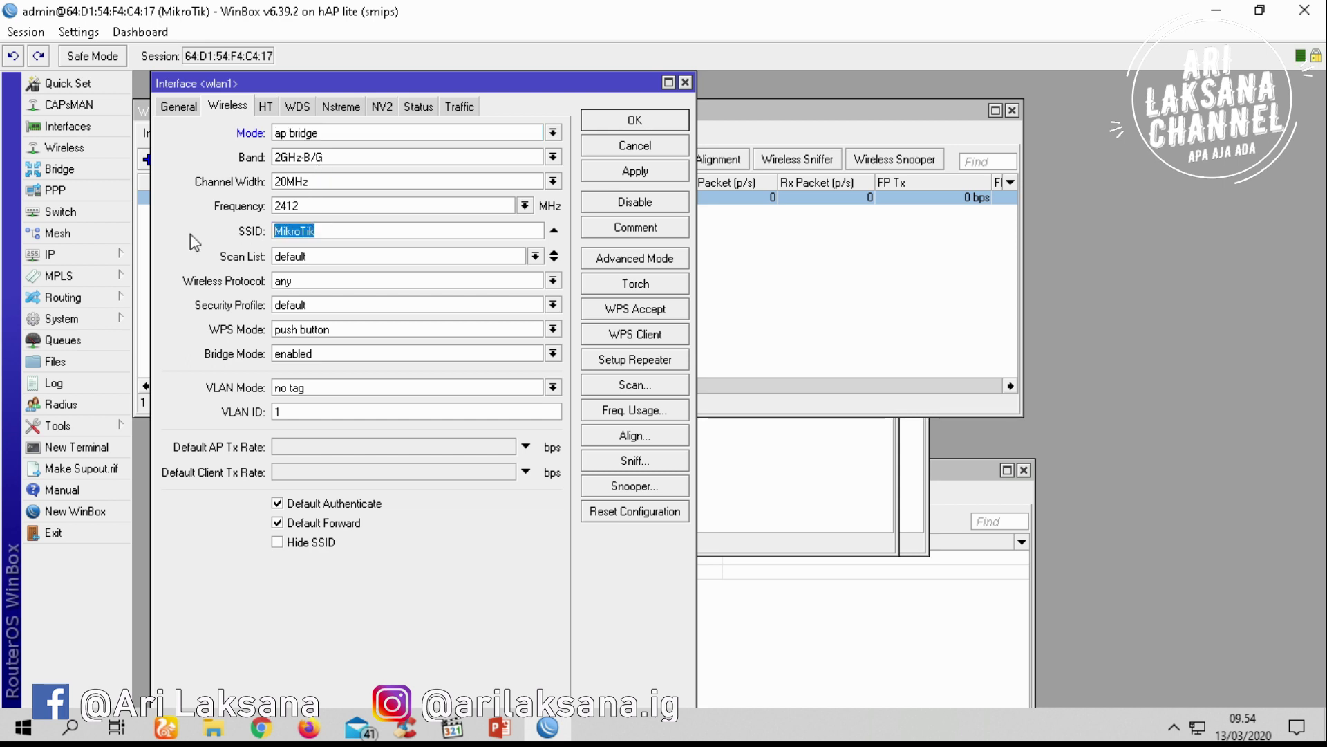
pyautogui.write('hot')
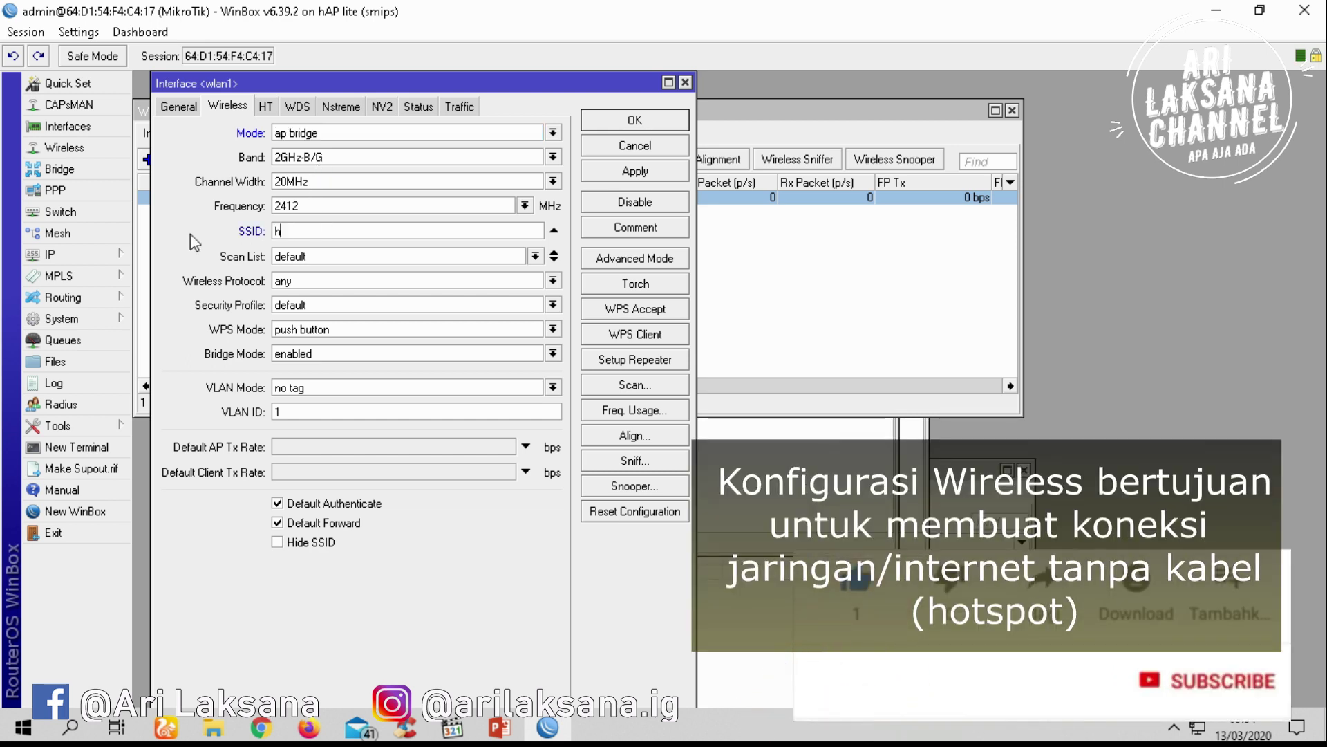
pyautogui.press('BackSpace')
pyautogui.press('BackSpace')
pyautogui.press('BackSpace')
pyautogui.write('smk')
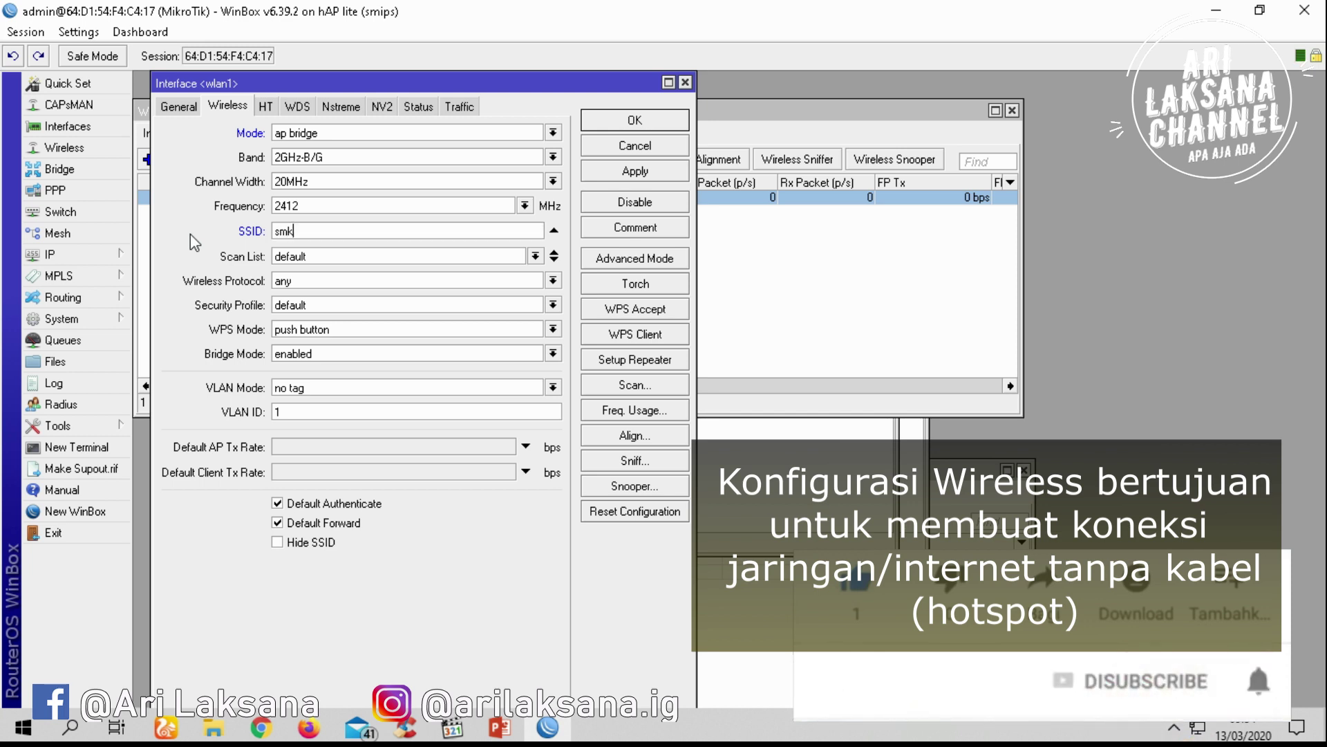
pyautogui.write('ali')
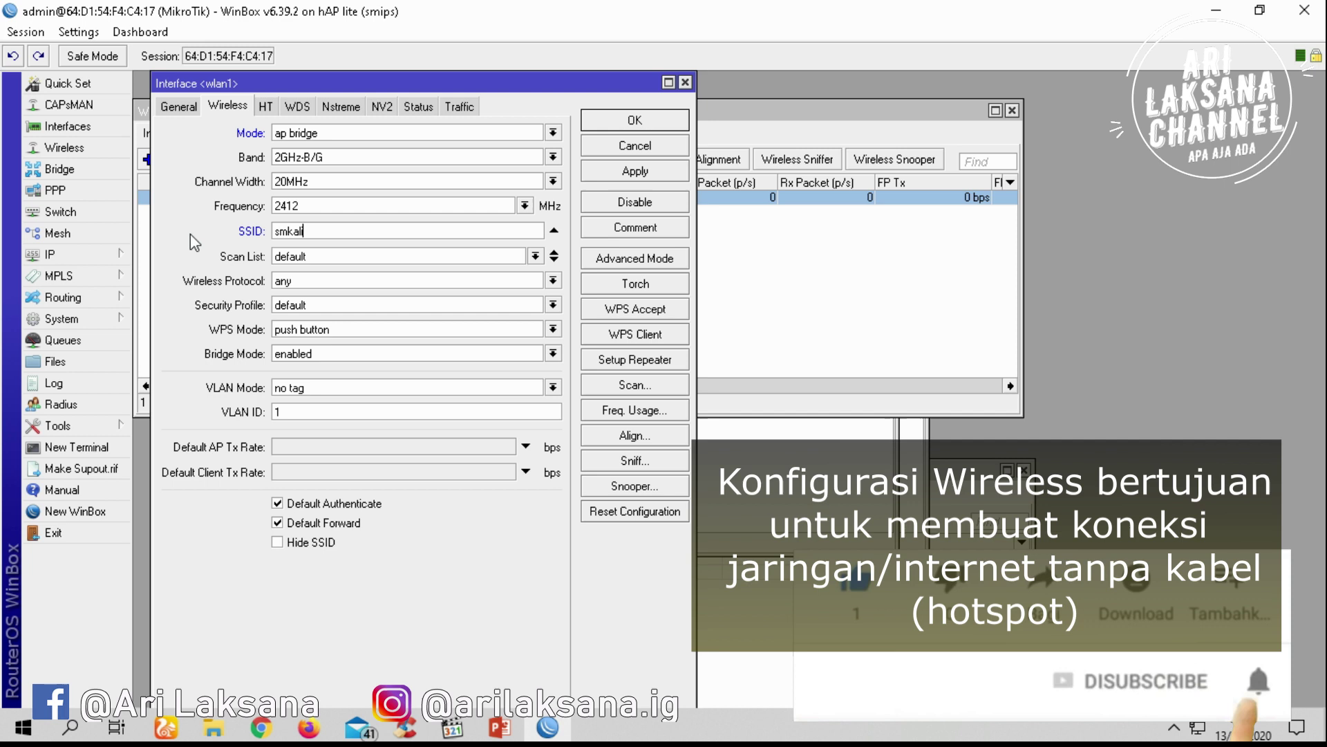
pyautogui.write('rsyadte')
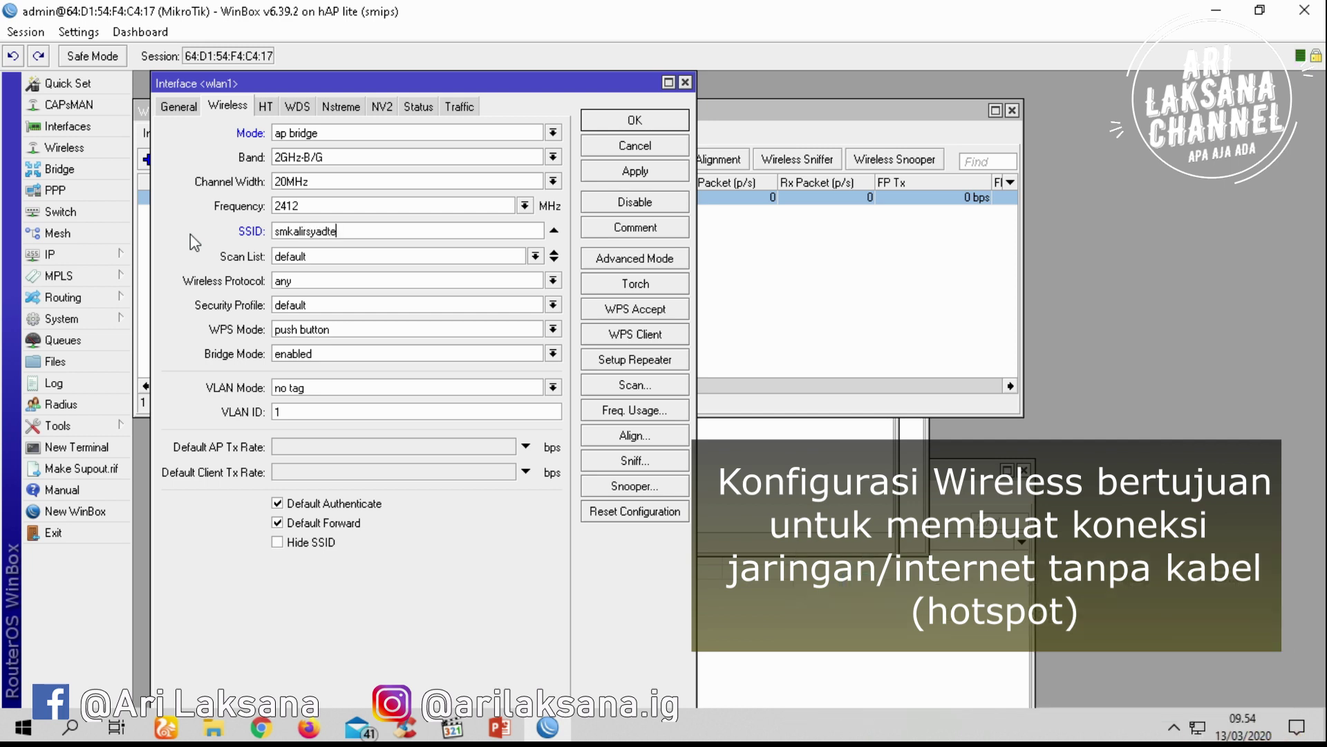
pyautogui.write('gal')
pyautogui.doubleClick(278, 411)
pyautogui.write('20')
pyautogui.doubleClick(361, 230)
pyautogui.click(340, 133)
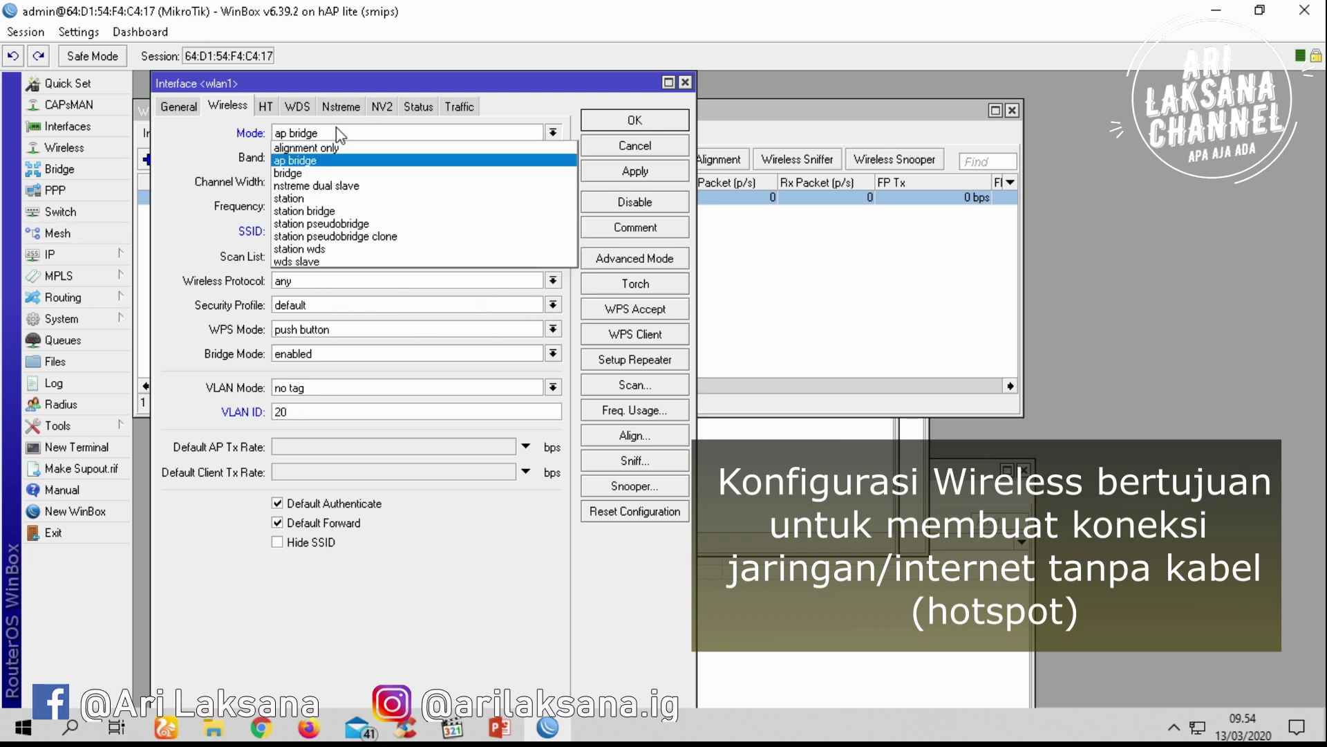
pyautogui.click(340, 133)
pyautogui.doubleClick(354, 232)
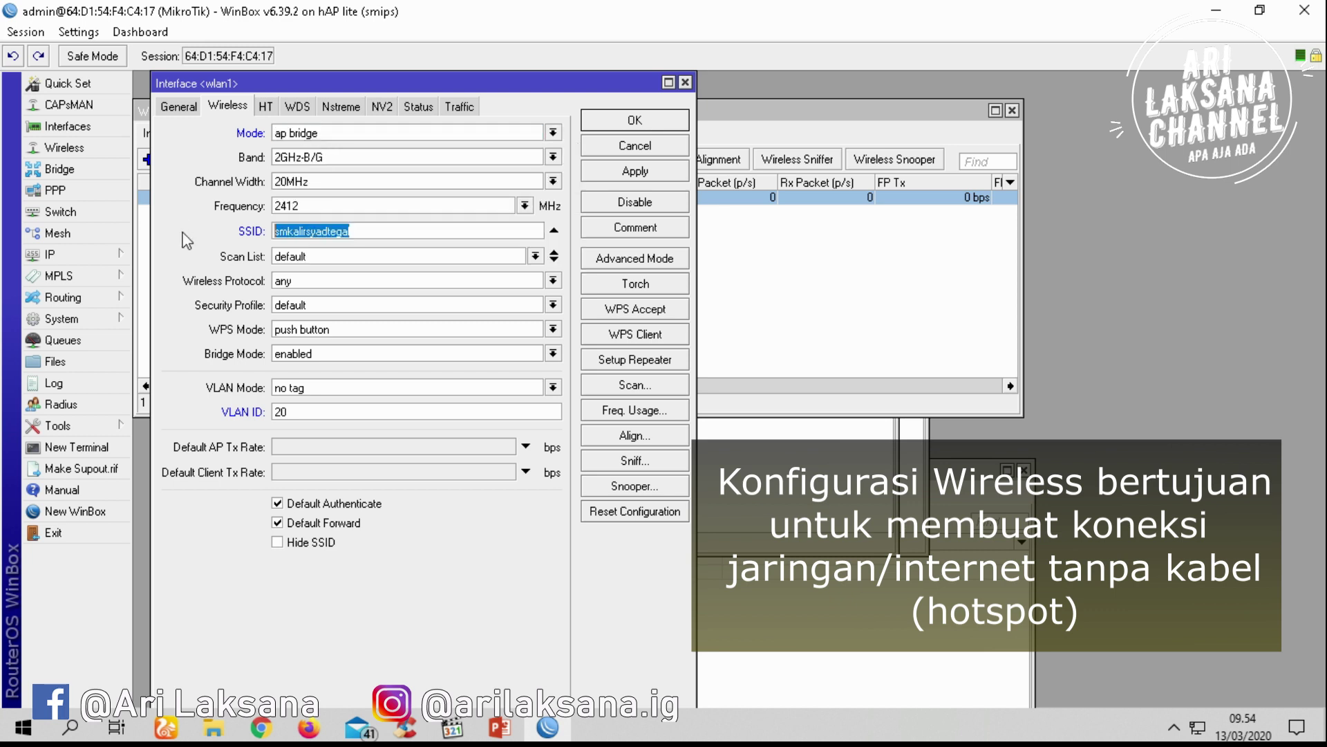
pyautogui.moveTo(299, 410); pyautogui.dragTo(258, 412)
pyautogui.click(636, 173)
pyautogui.click(663, 122)
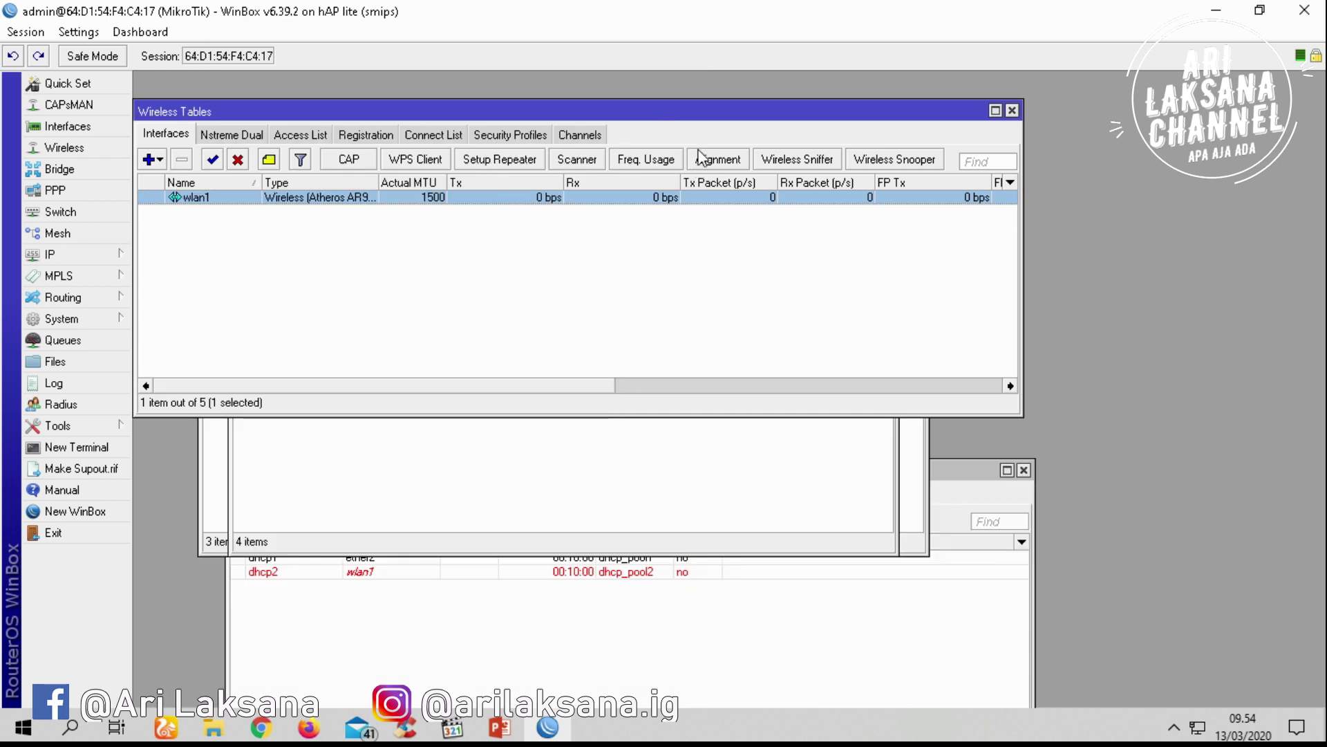
# Set the default security profile to dynamic keys with WPA/WPA2 PSK and EAP authentication
pyautogui.click(494, 136)
pyautogui.doubleClick(256, 199)
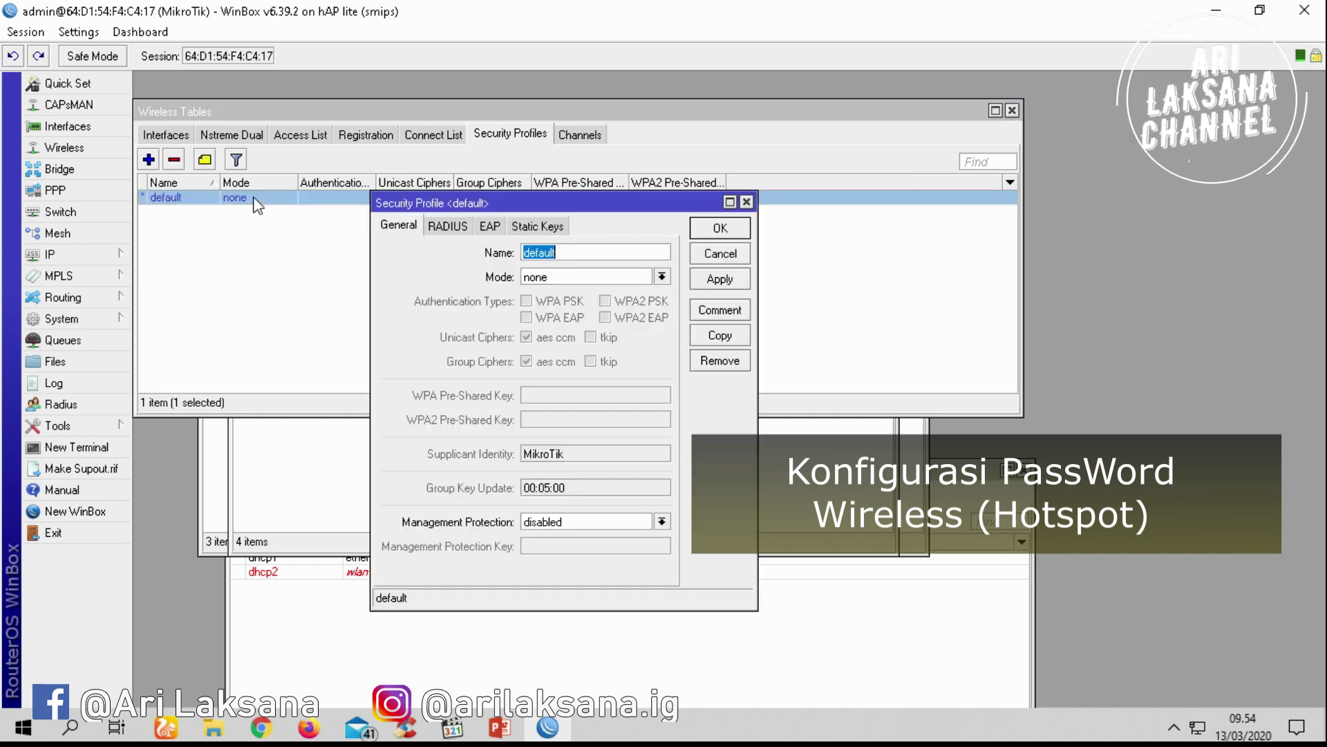
pyautogui.click(662, 278)
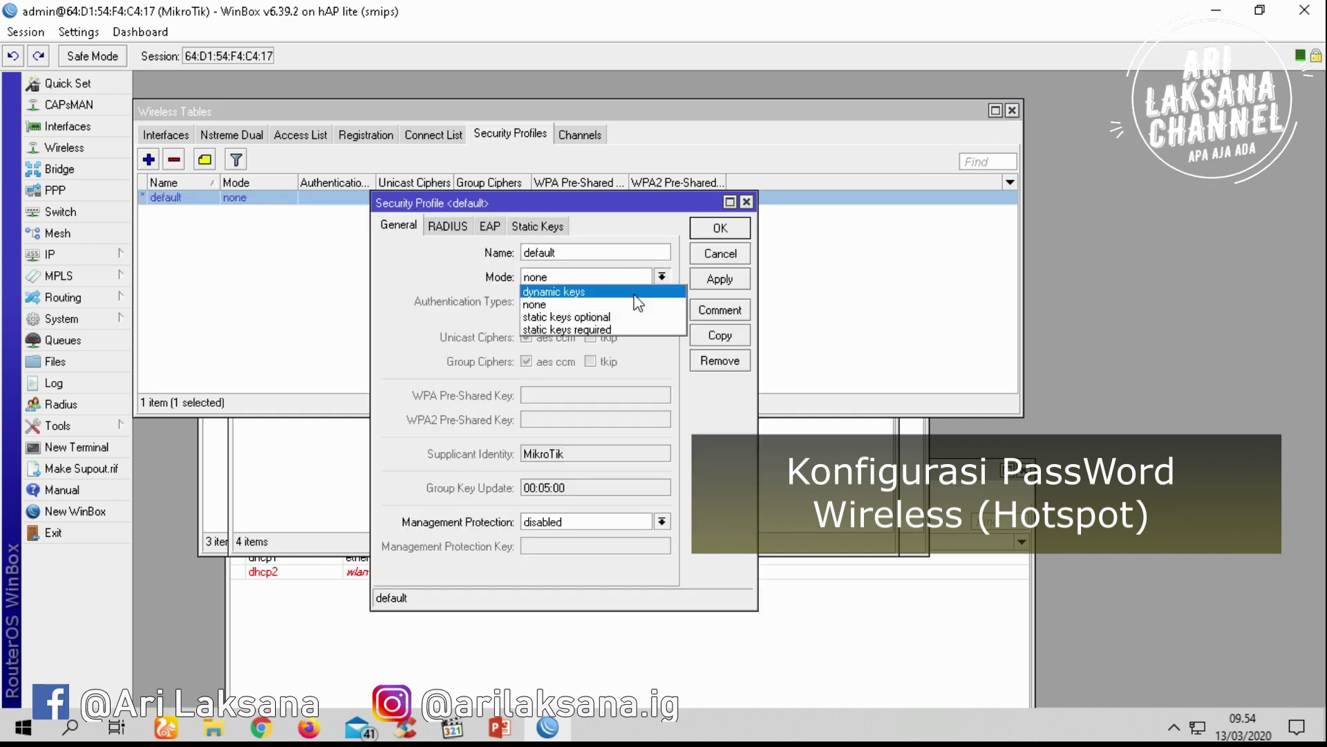
pyautogui.click(554, 292)
pyautogui.click(526, 302)
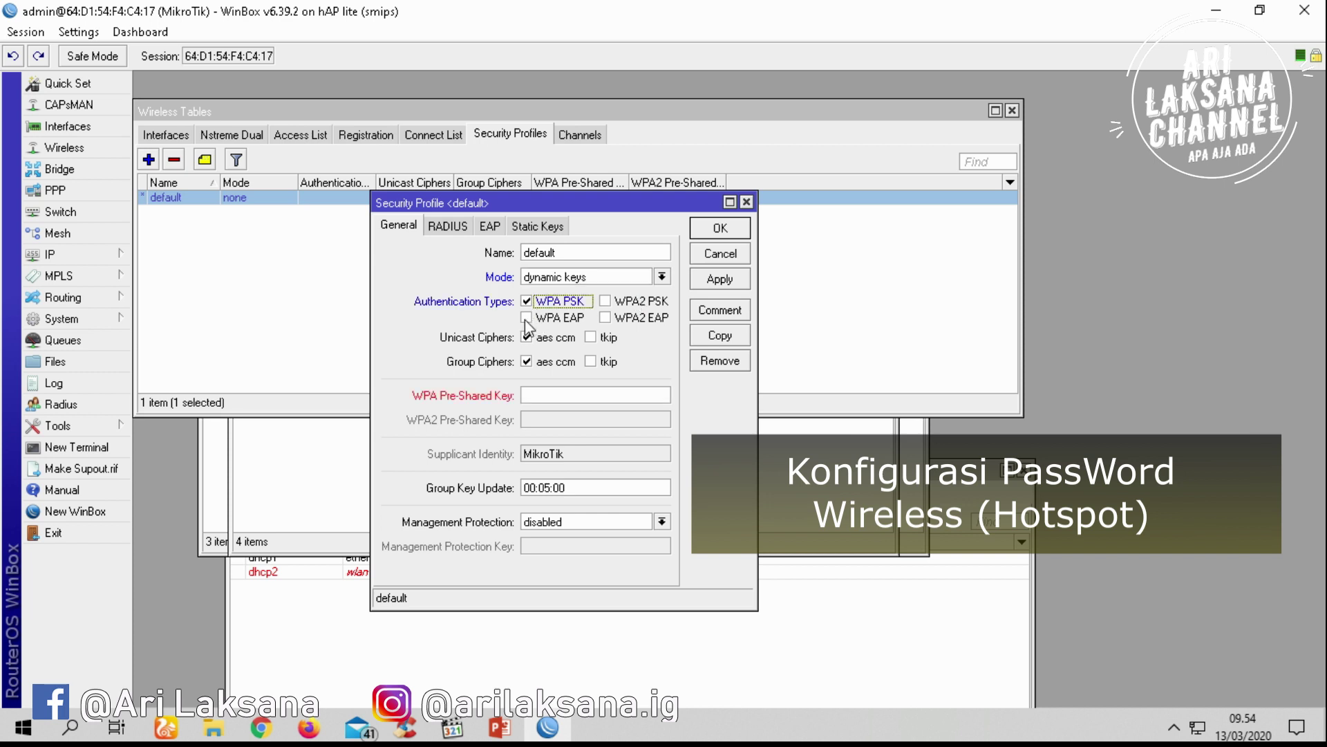
pyautogui.click(527, 318)
pyautogui.click(605, 318)
pyautogui.click(606, 302)
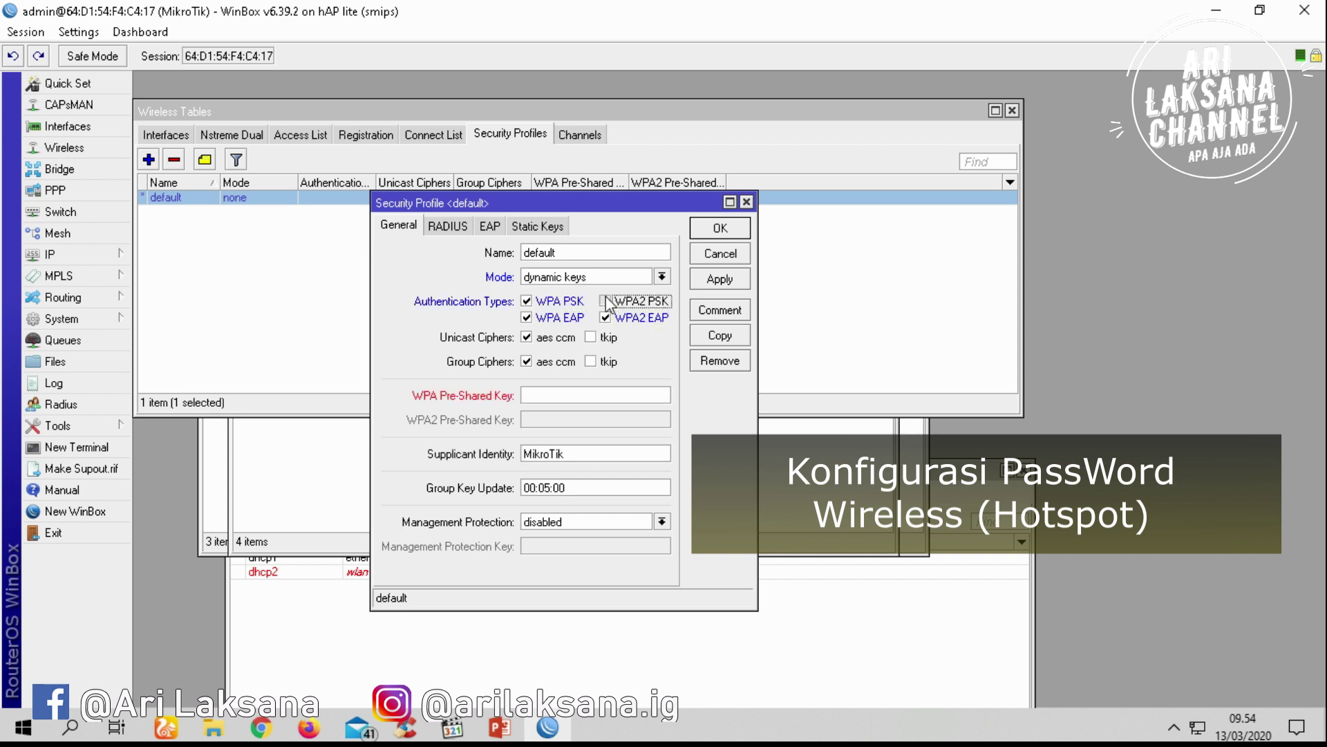
# Enter the WPA and WPA2 pre-shared keys and save the default profile
pyautogui.click(558, 394)
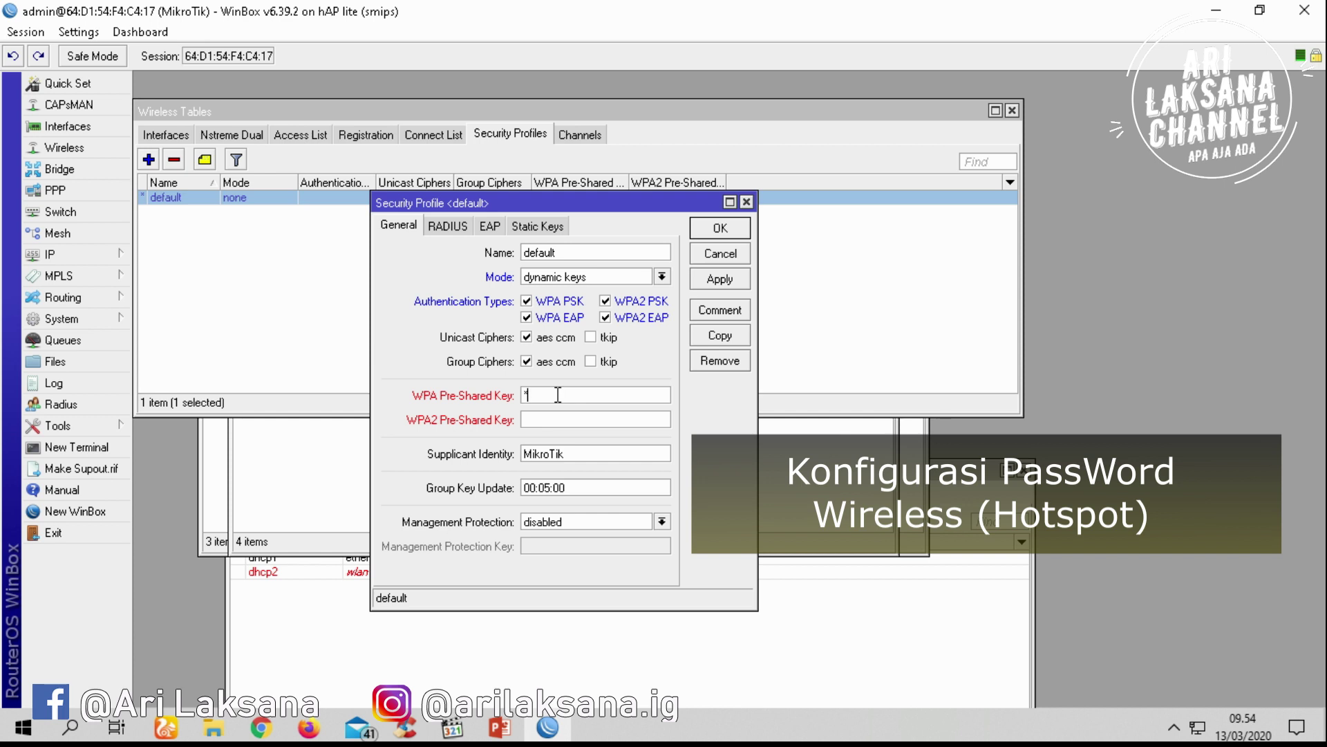
pyautogui.write('12345678')
pyautogui.click(588, 416)
pyautogui.write('12345678')
pyautogui.click(711, 283)
pyautogui.click(719, 228)
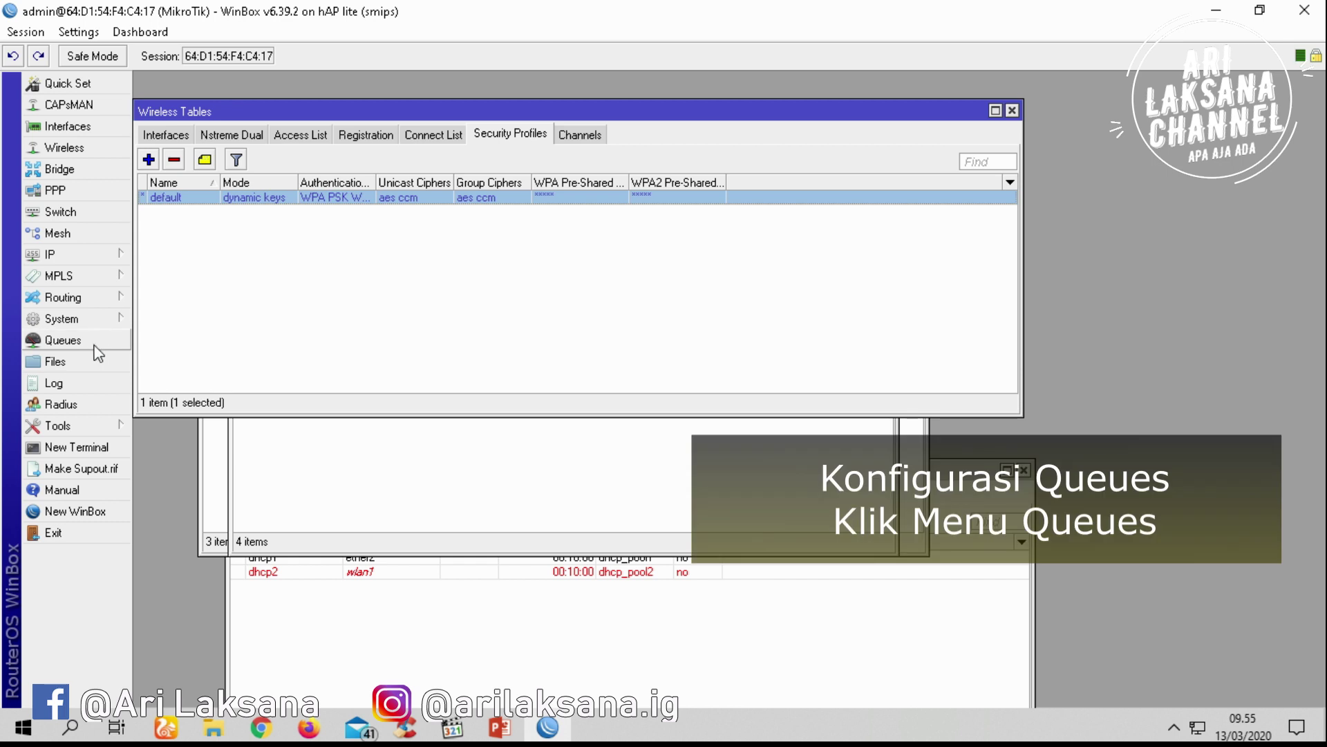
# Add a new simple queue named pc1 in Queues
pyautogui.click(95, 344)
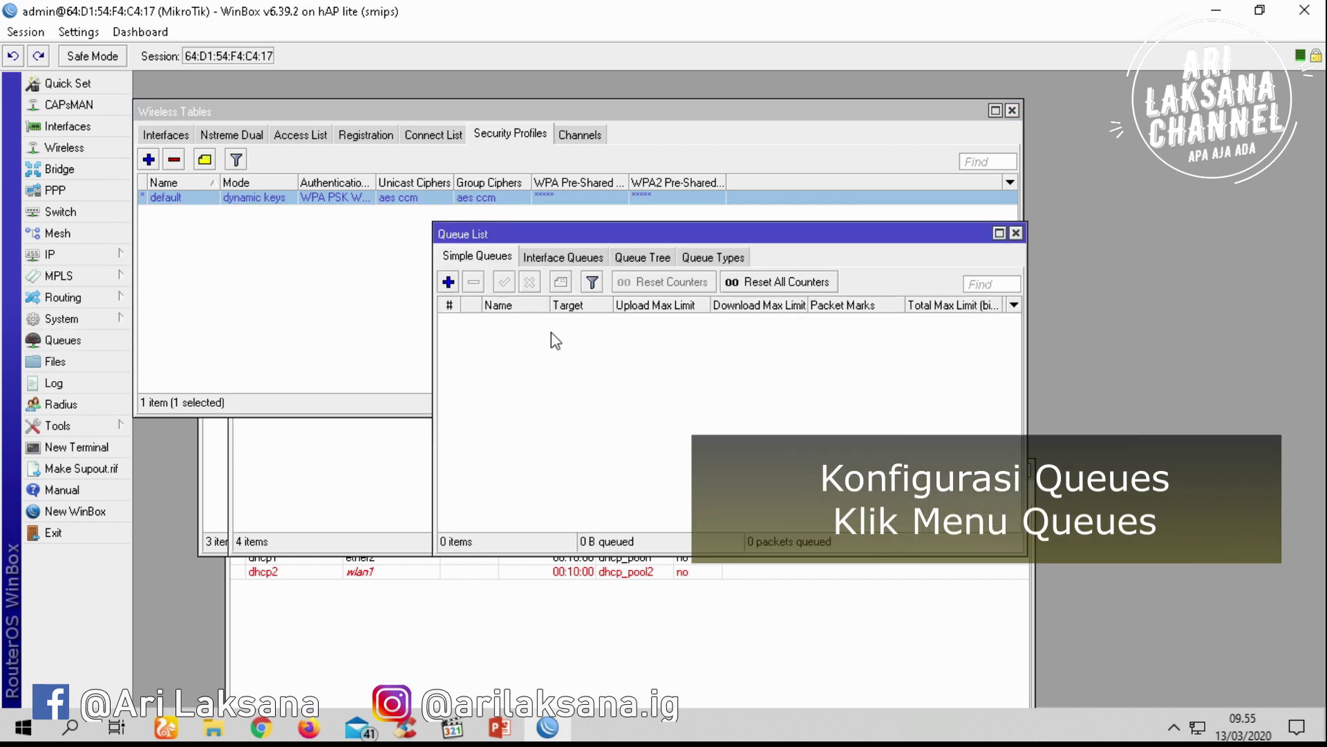
pyautogui.click(448, 281)
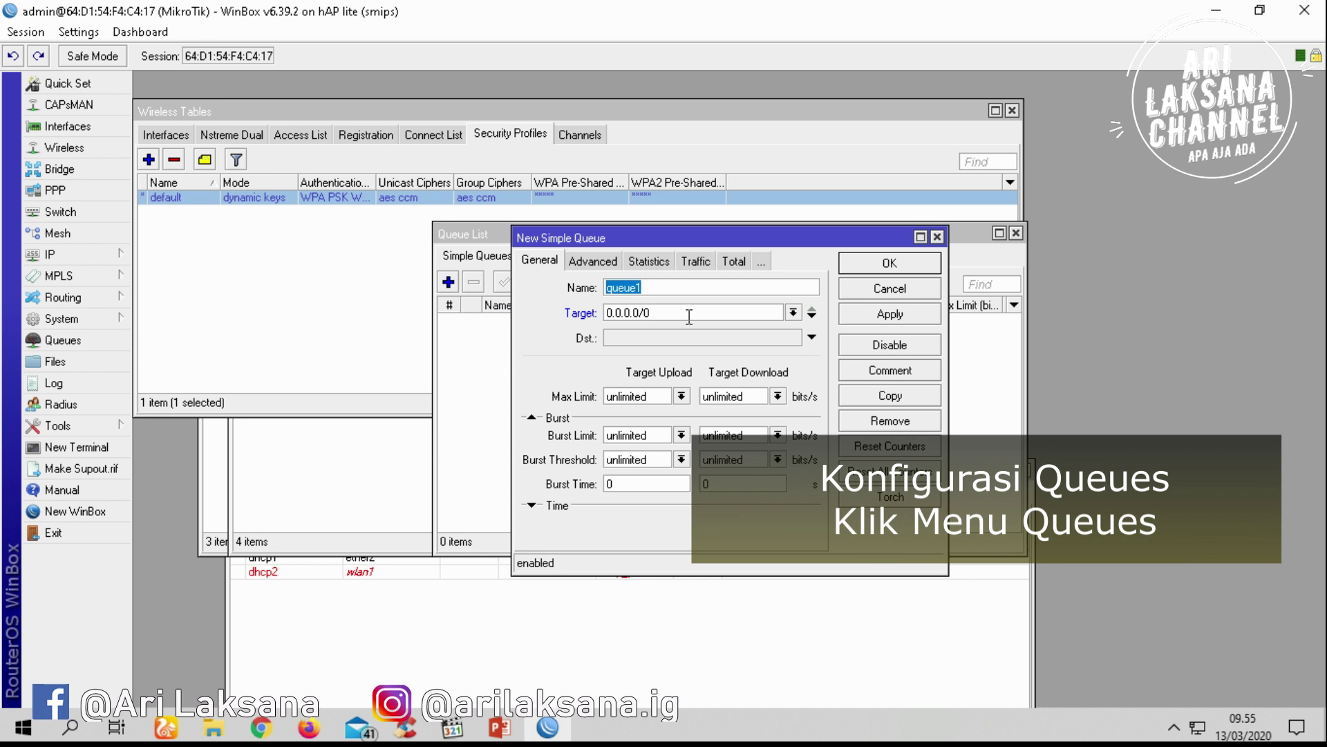
pyautogui.write('de')
pyautogui.write('p')
pyautogui.write('c')
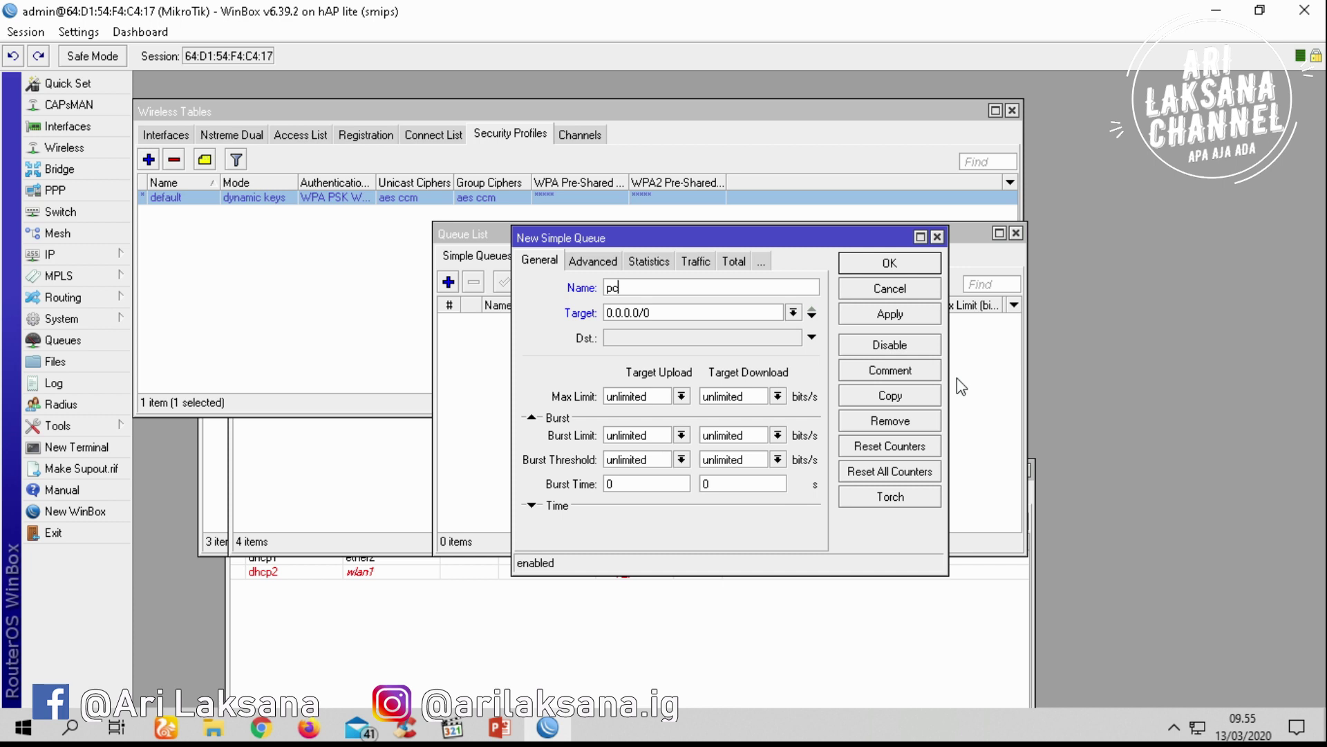
pyautogui.write('1')
# Select the queue's target address, then bring up Windows Network & Internet settings
pyautogui.doubleClick(700, 314)
pyautogui.click(1200, 725)
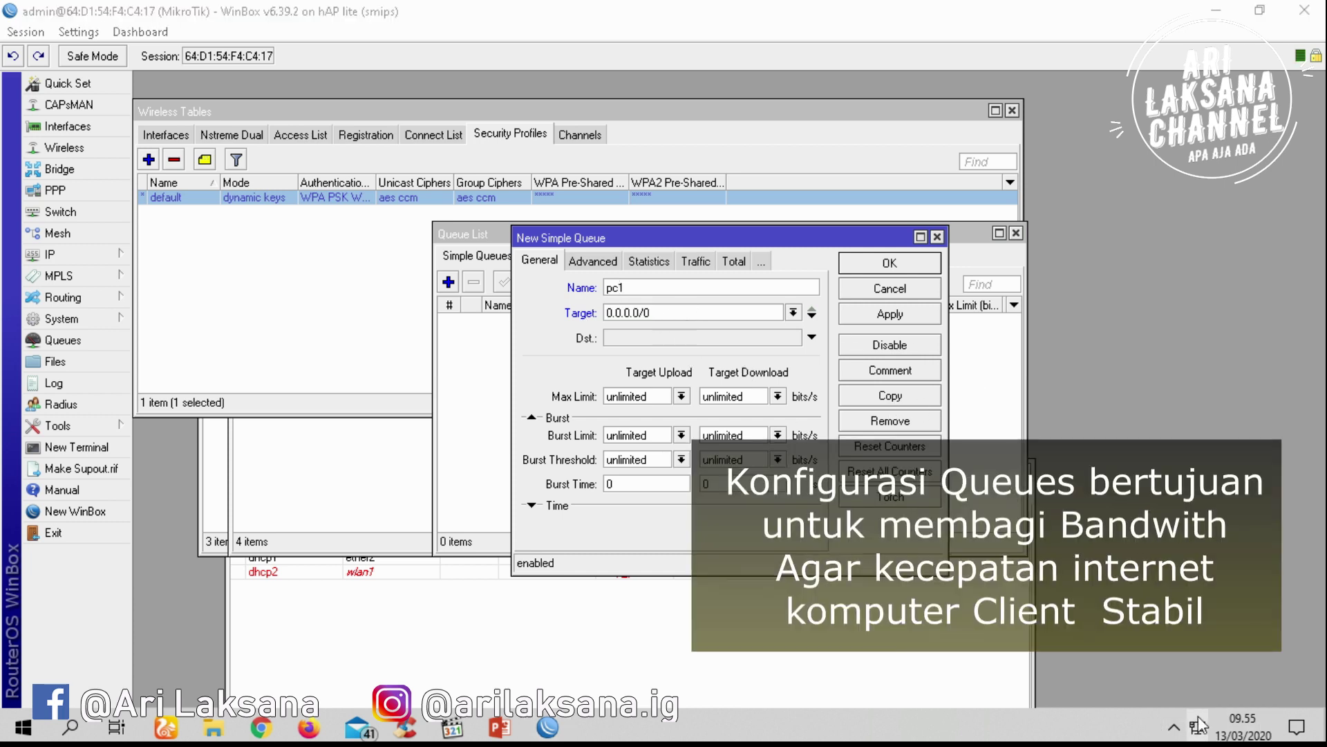
pyautogui.click(1205, 701)
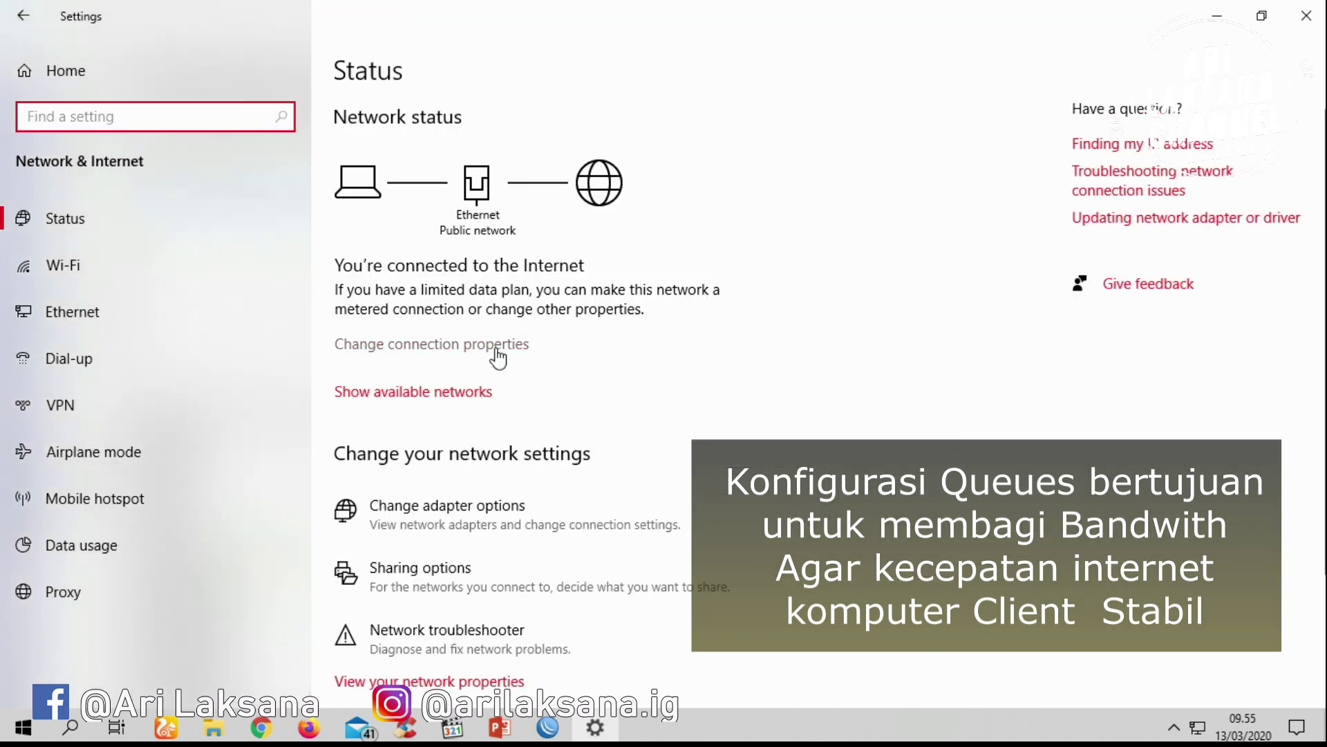
# Find the Ethernet adapter's IPv4 address, 192.168.100.254, in its connection details
pyautogui.click(172, 313)
pyautogui.click(1145, 139)
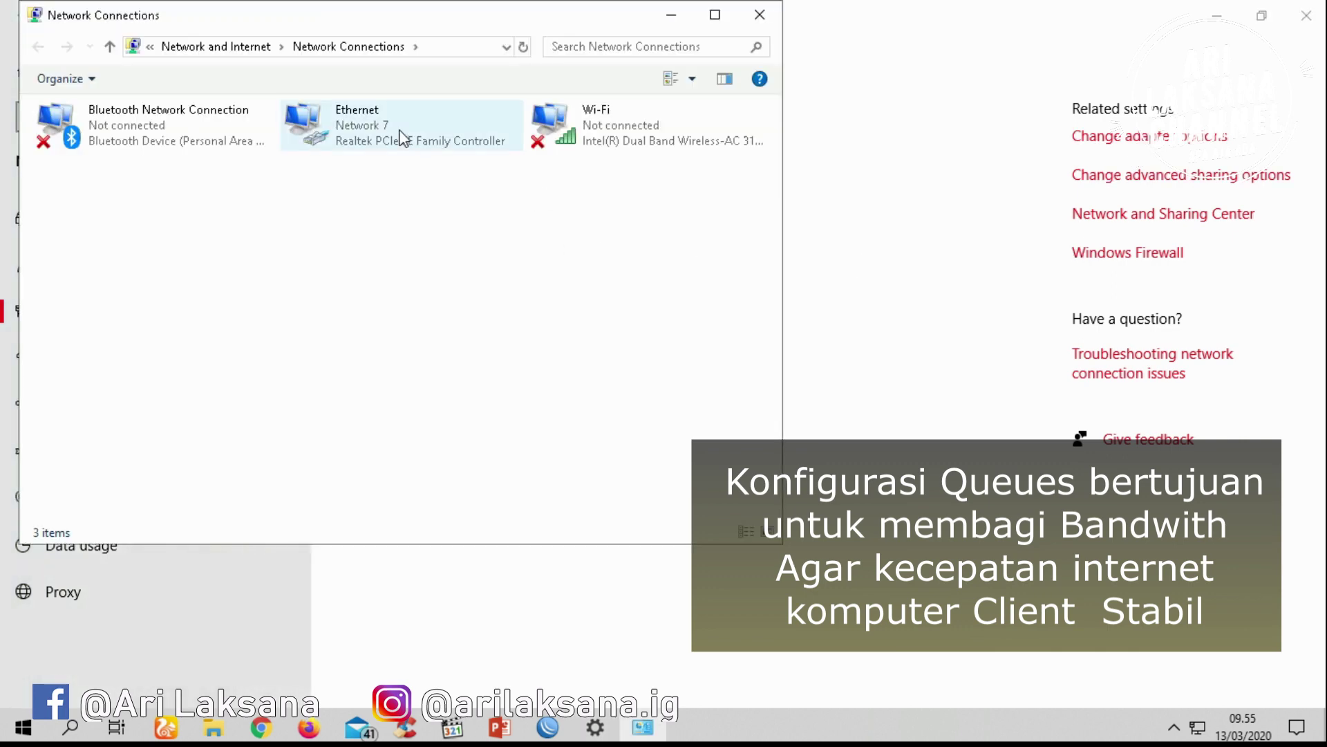
pyautogui.rightClick(403, 137)
pyautogui.click(435, 166)
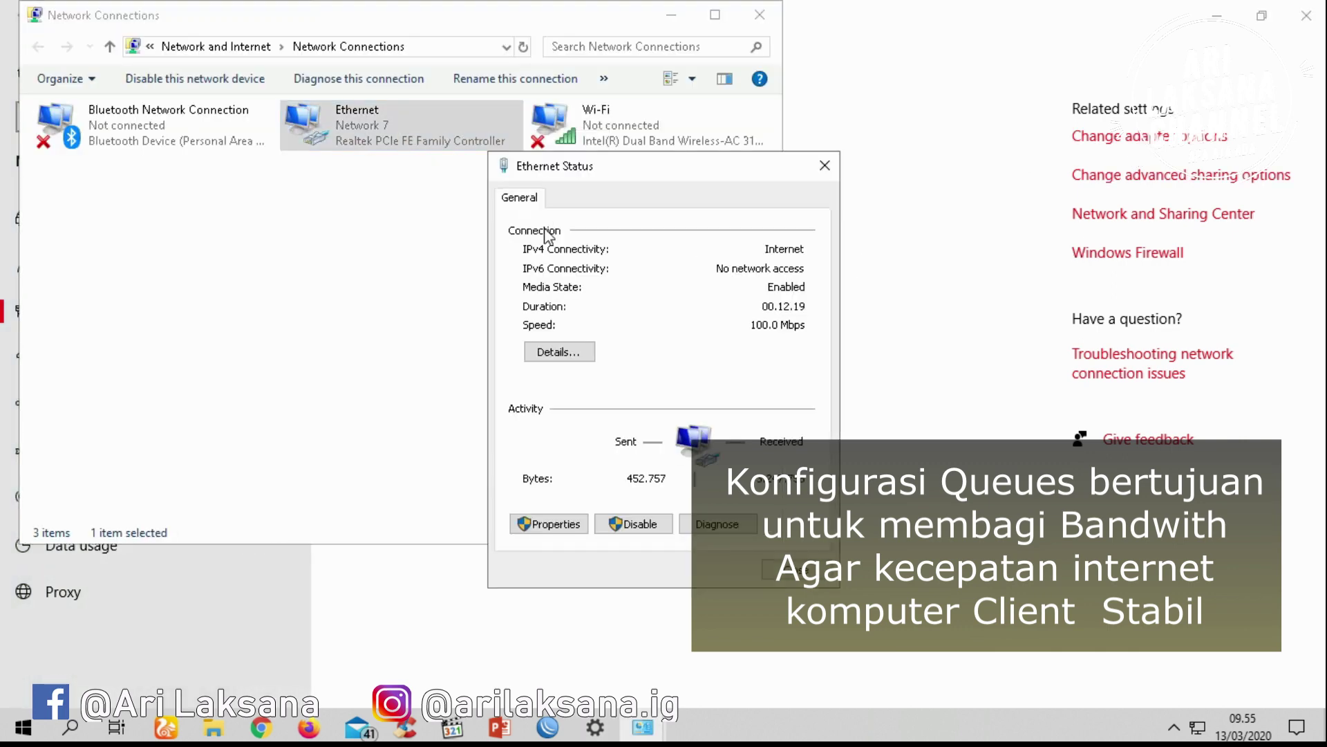
pyautogui.click(559, 351)
pyautogui.click(712, 340)
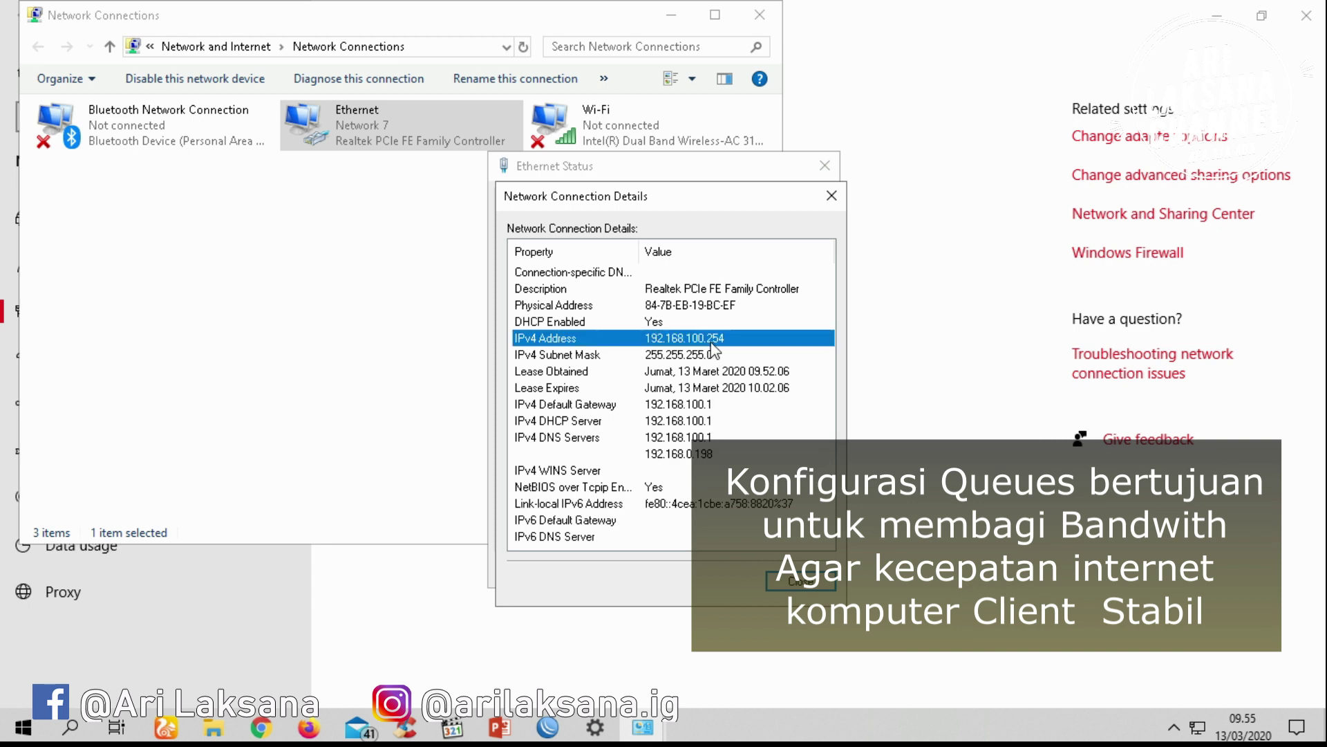
# Close the connection details, status, network connections and Settings windows to return to WinBox
pyautogui.click(807, 584)
pyautogui.click(823, 166)
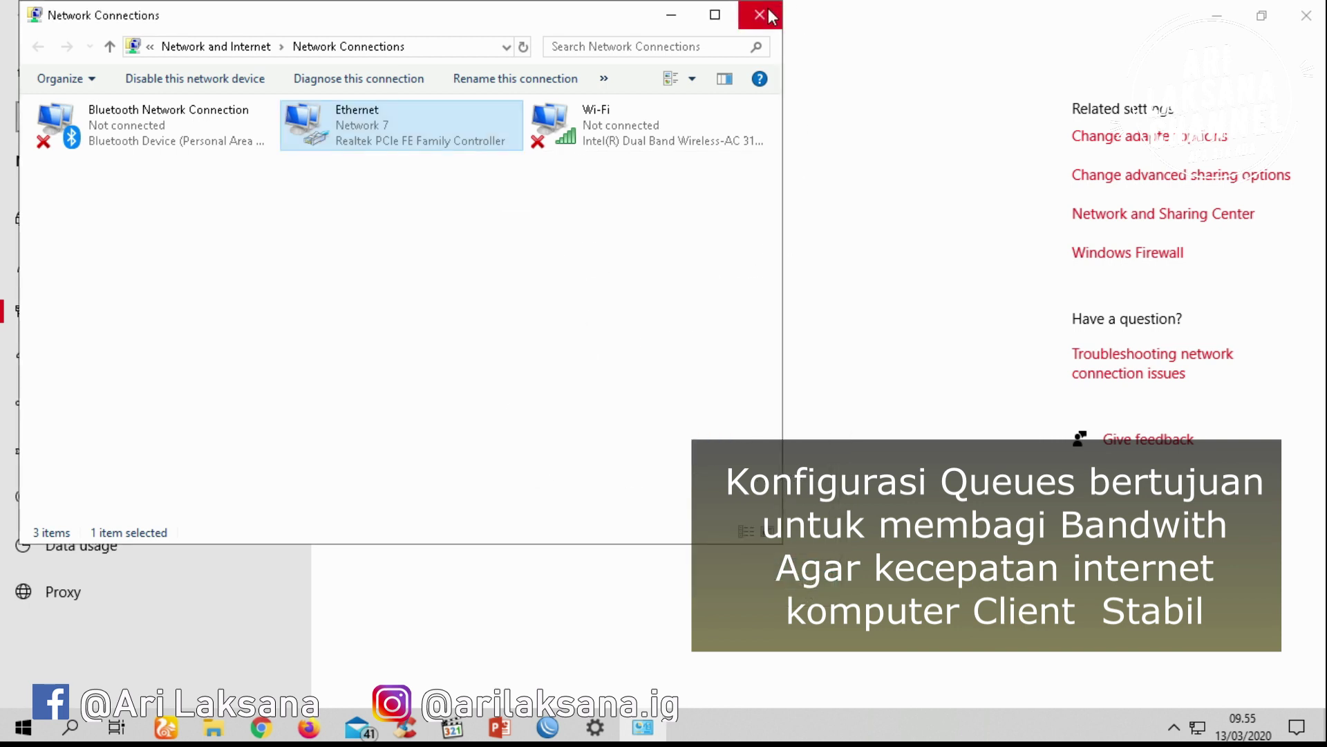
pyautogui.click(772, 16)
pyautogui.click(1306, 15)
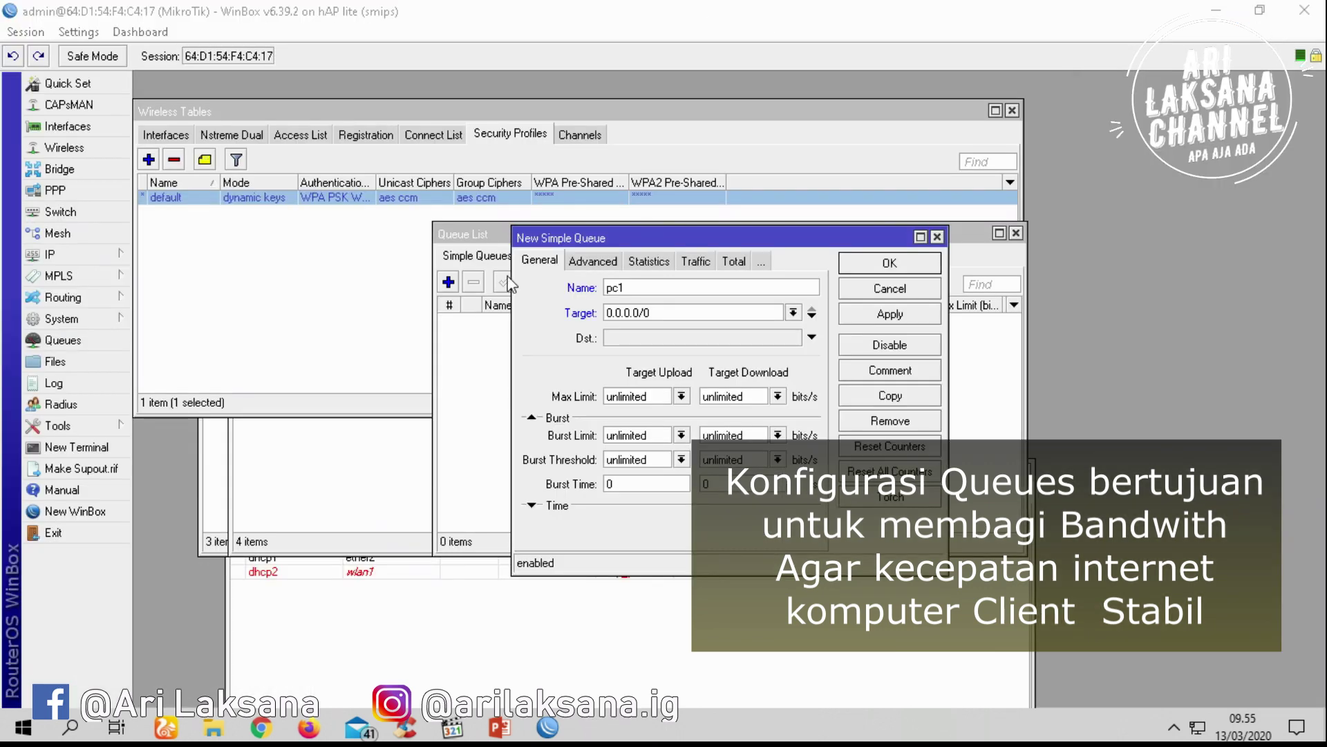
# Update pc1's target address and cap its upload and download at 512k
pyautogui.doubleClick(683, 317)
pyautogui.write('192.168.100.254')
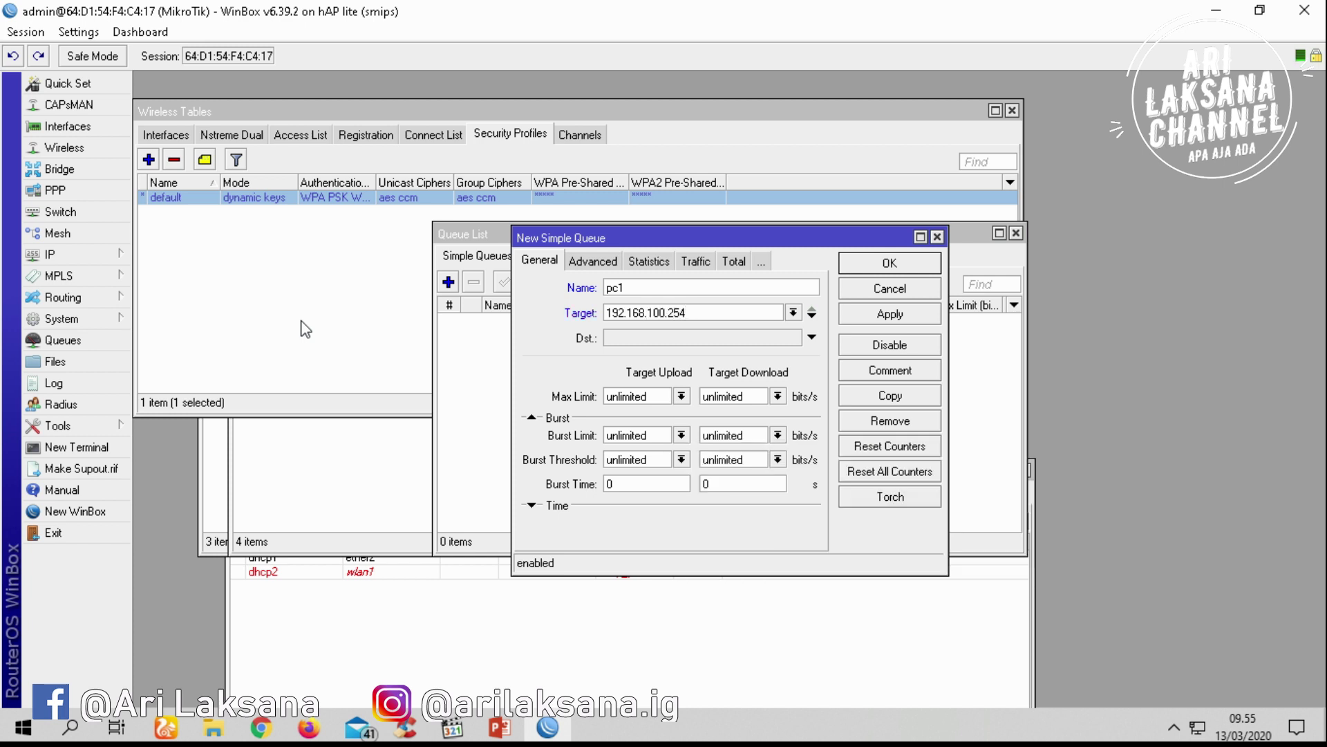
pyautogui.click(682, 396)
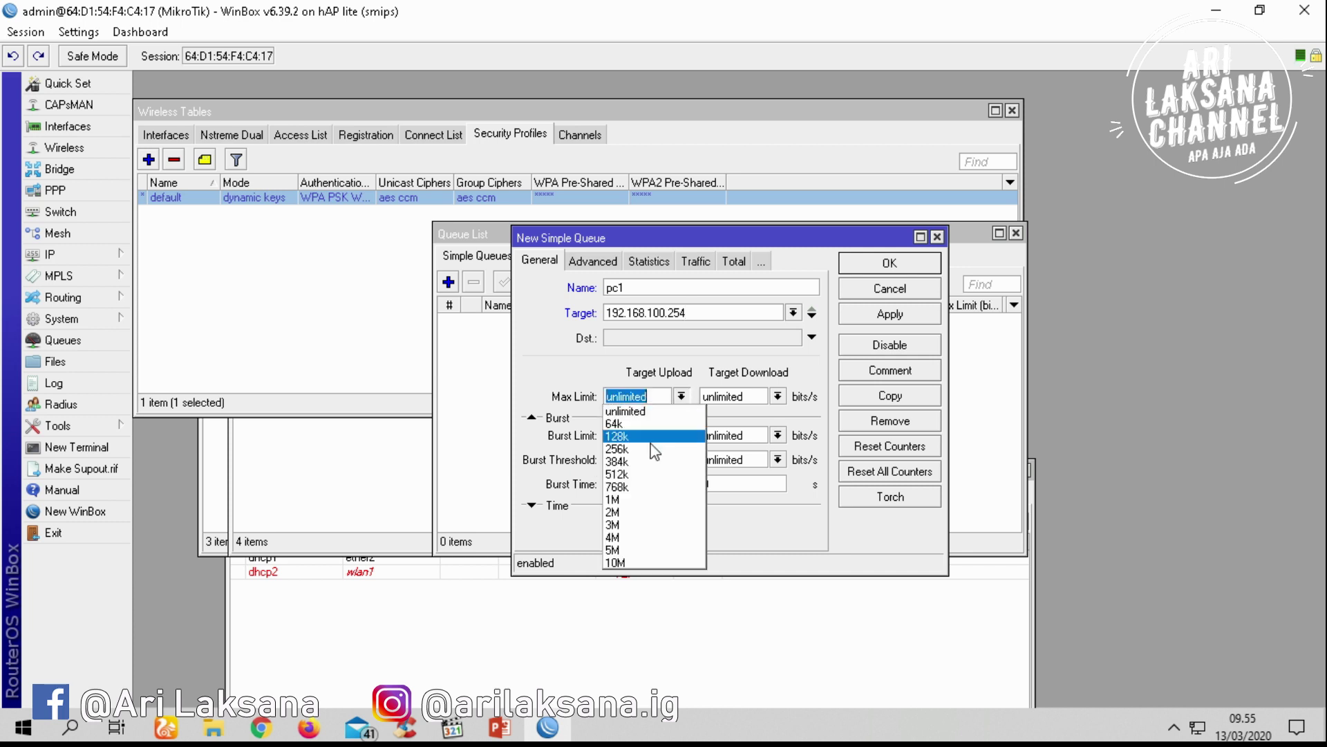
pyautogui.click(639, 477)
pyautogui.click(778, 397)
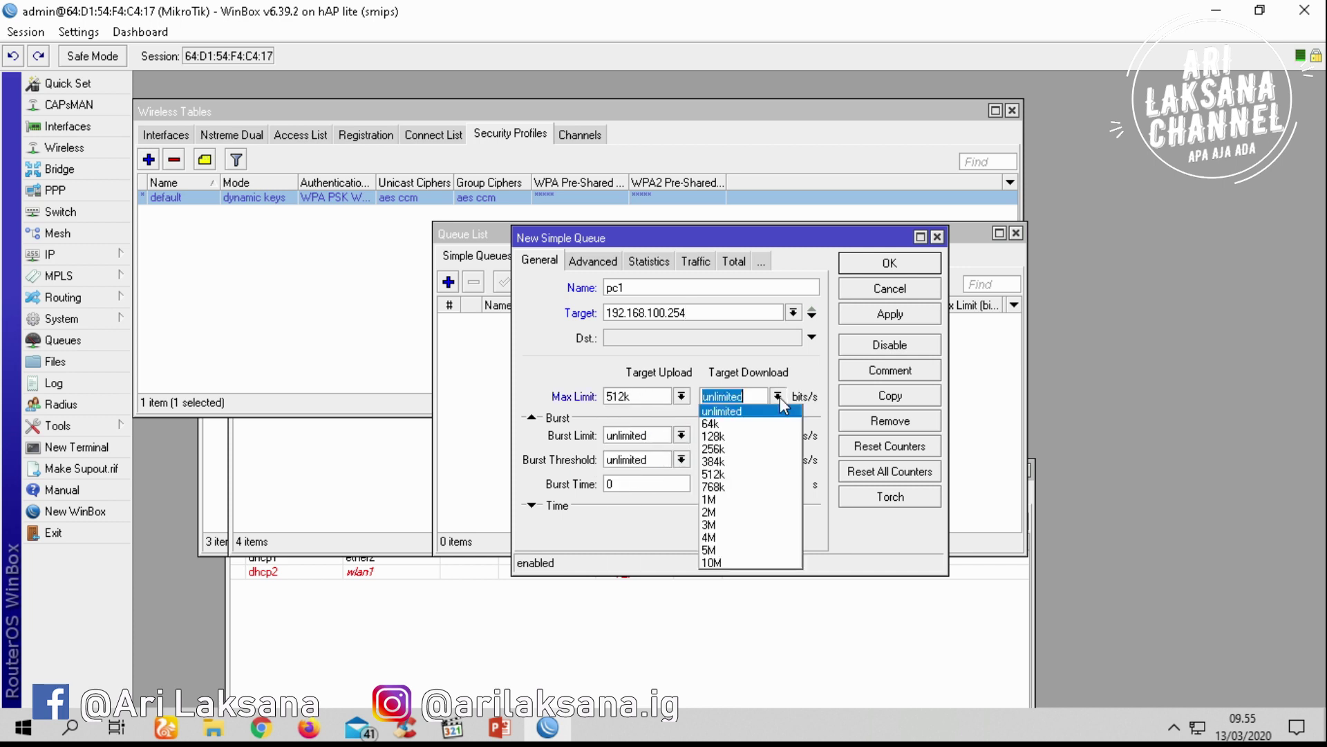
pyautogui.click(750, 474)
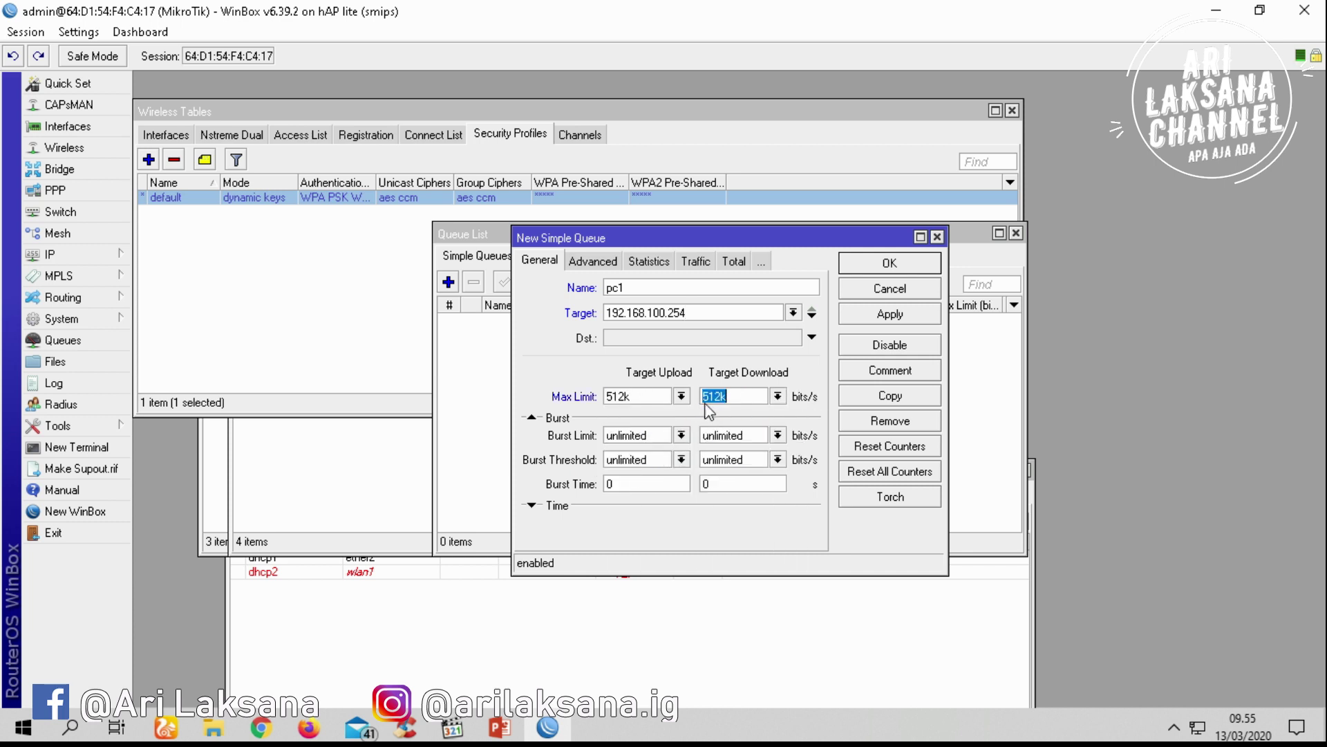
pyautogui.click(889, 315)
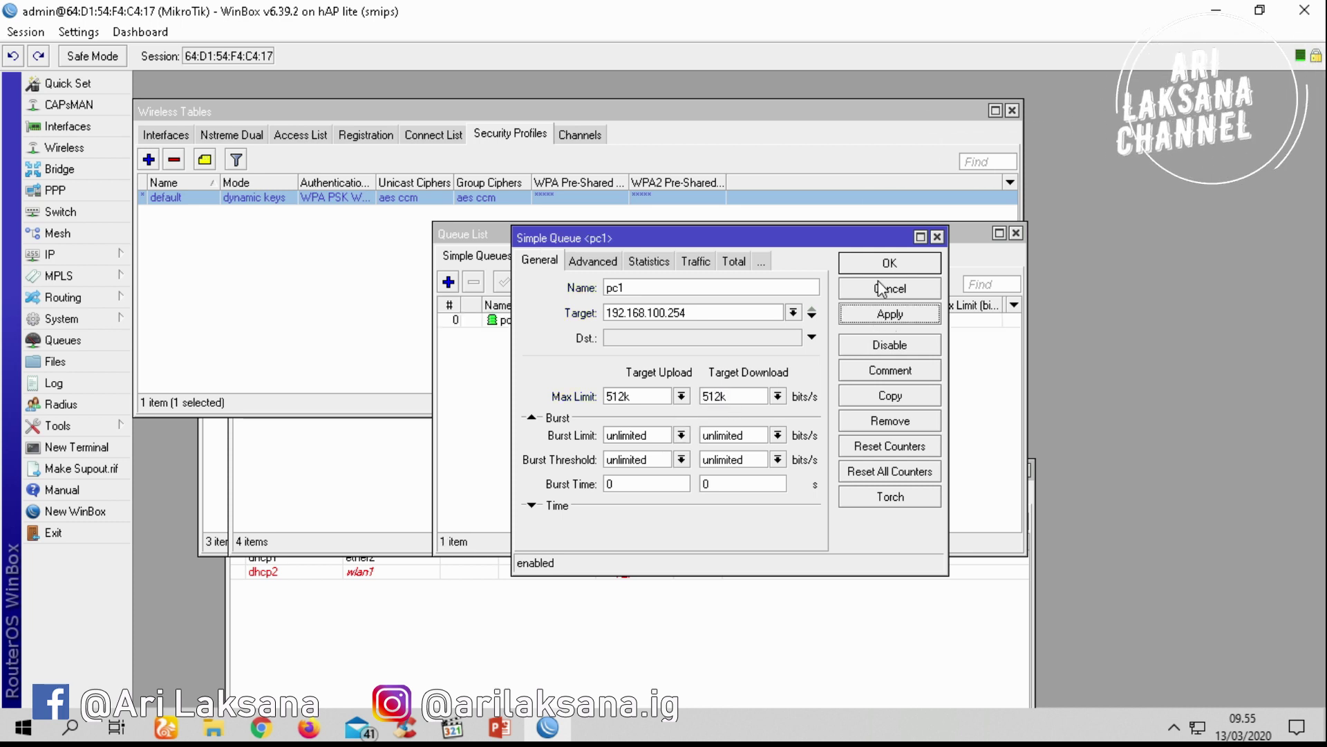
pyautogui.click(890, 266)
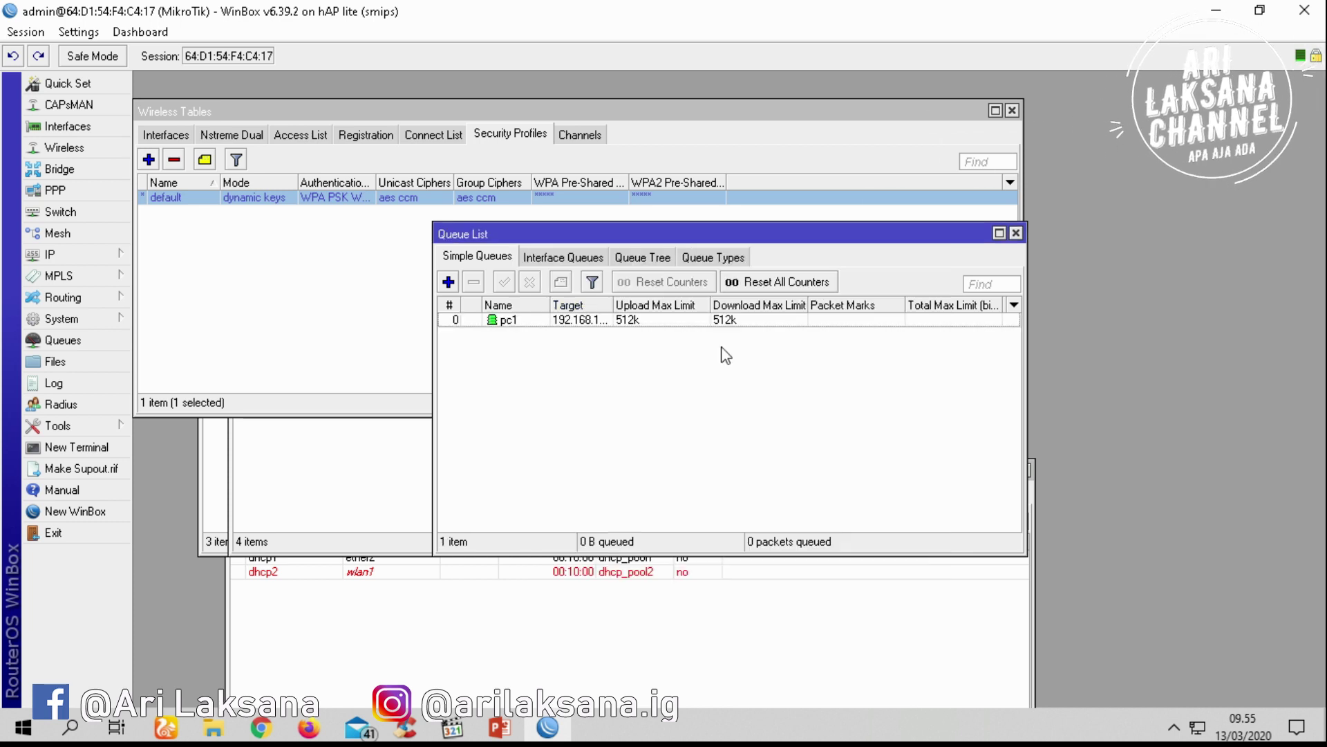
# Add queue pc2 for 192.168.100.2 with 512k upload and download limits
pyautogui.click(448, 283)
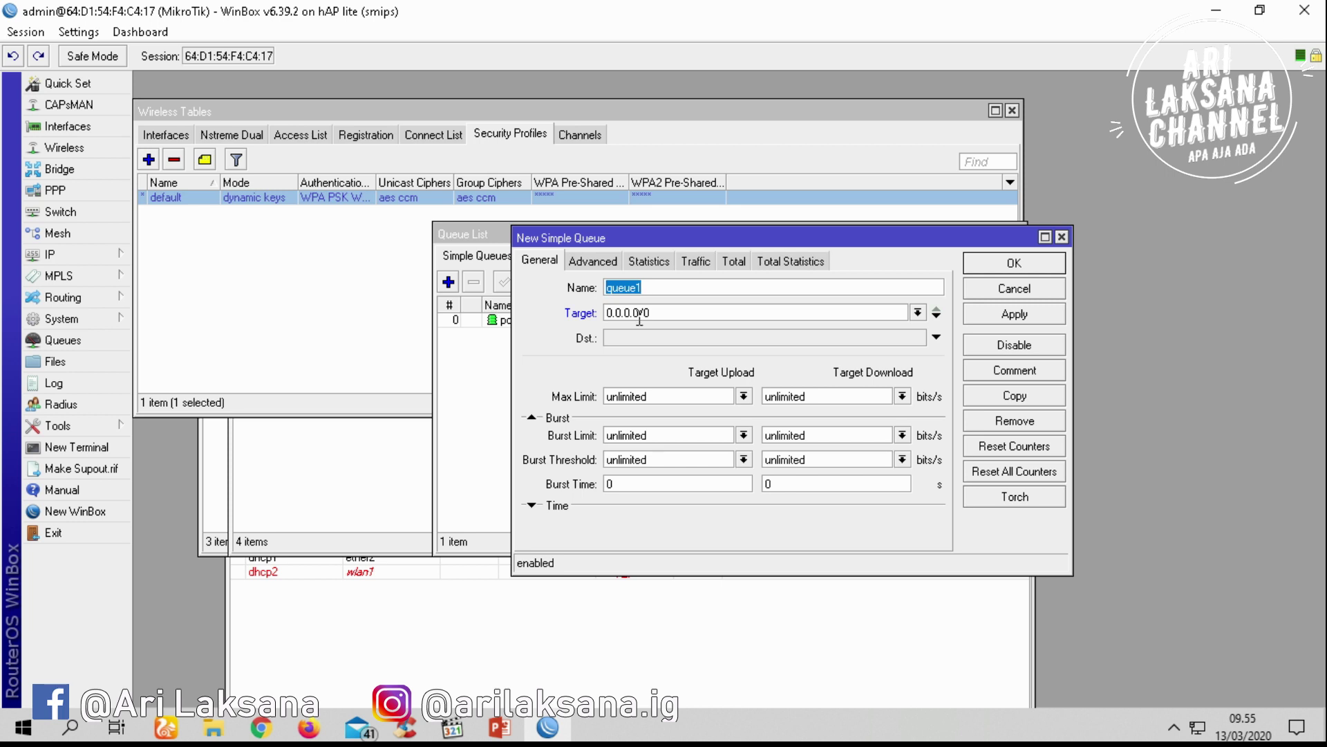
pyautogui.write('pc2')
pyautogui.press('Tab')
pyautogui.write('19')
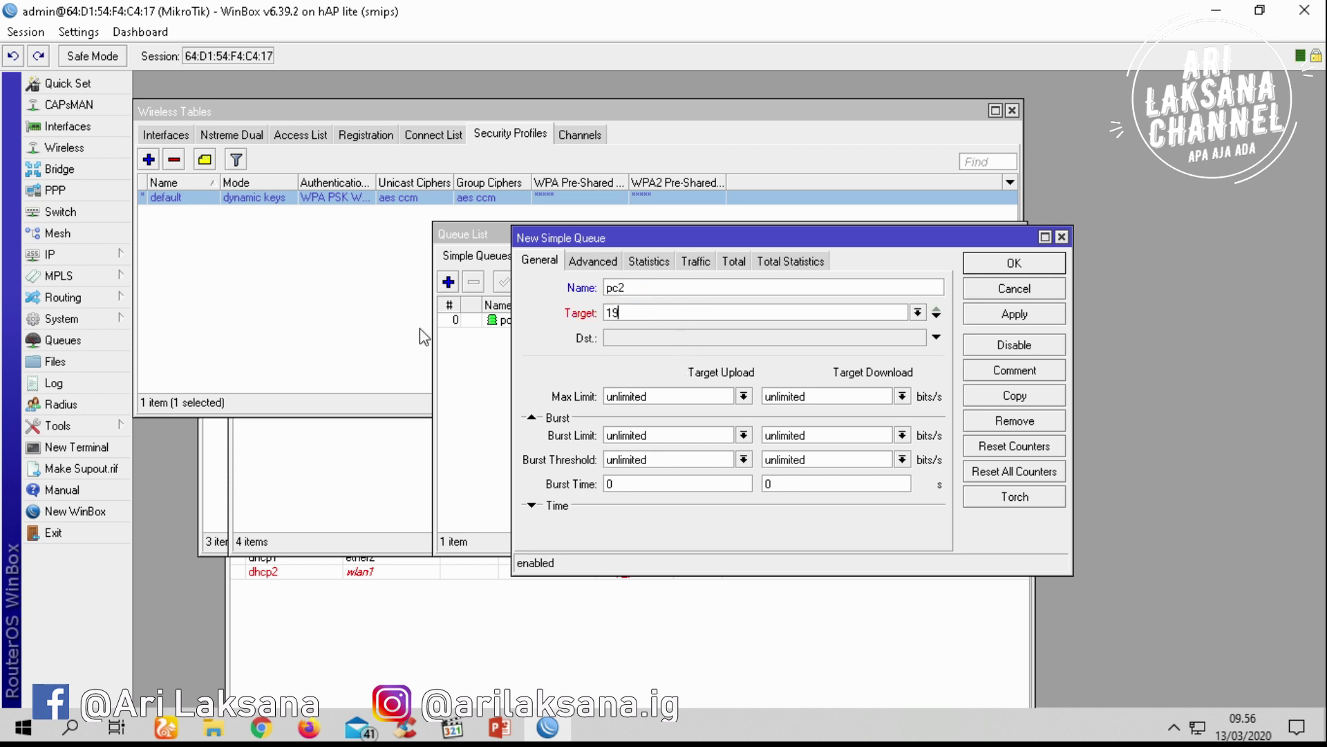
pyautogui.write('2.168.')
pyautogui.click(902, 396)
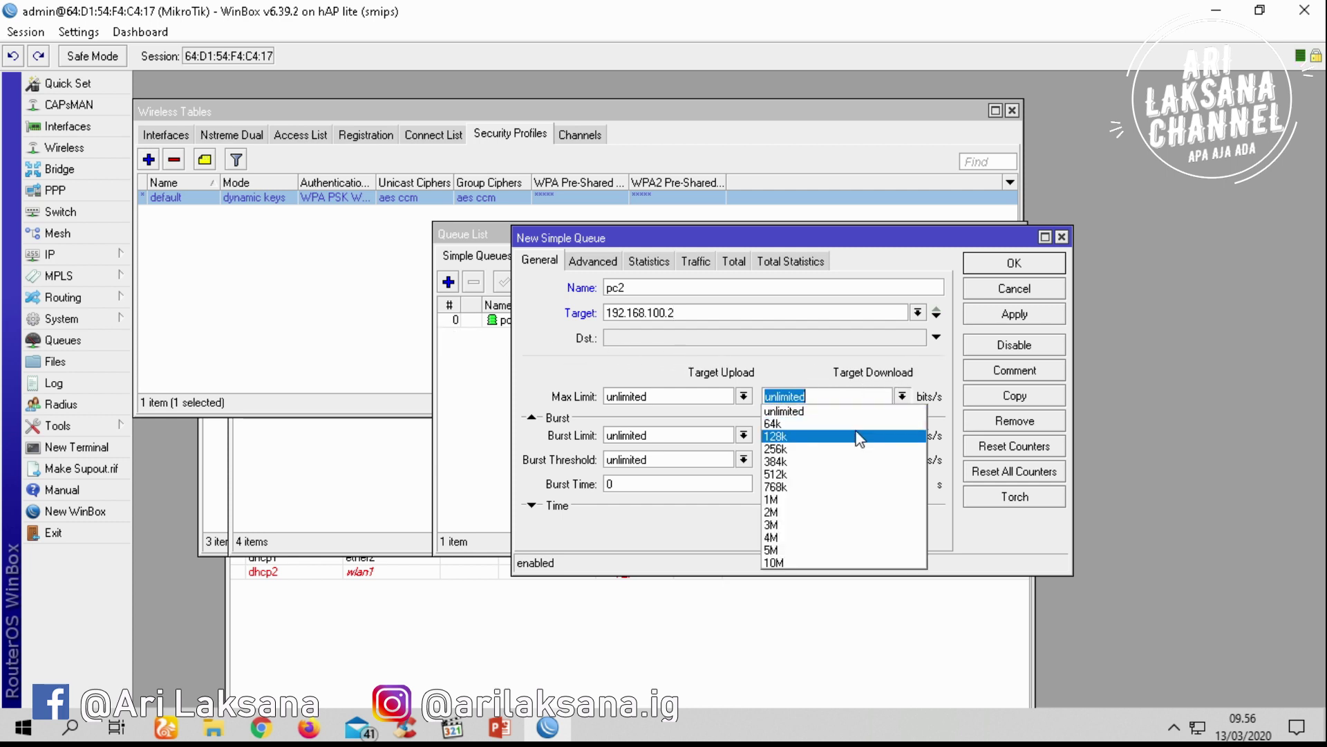
pyautogui.click(808, 470)
pyautogui.click(744, 396)
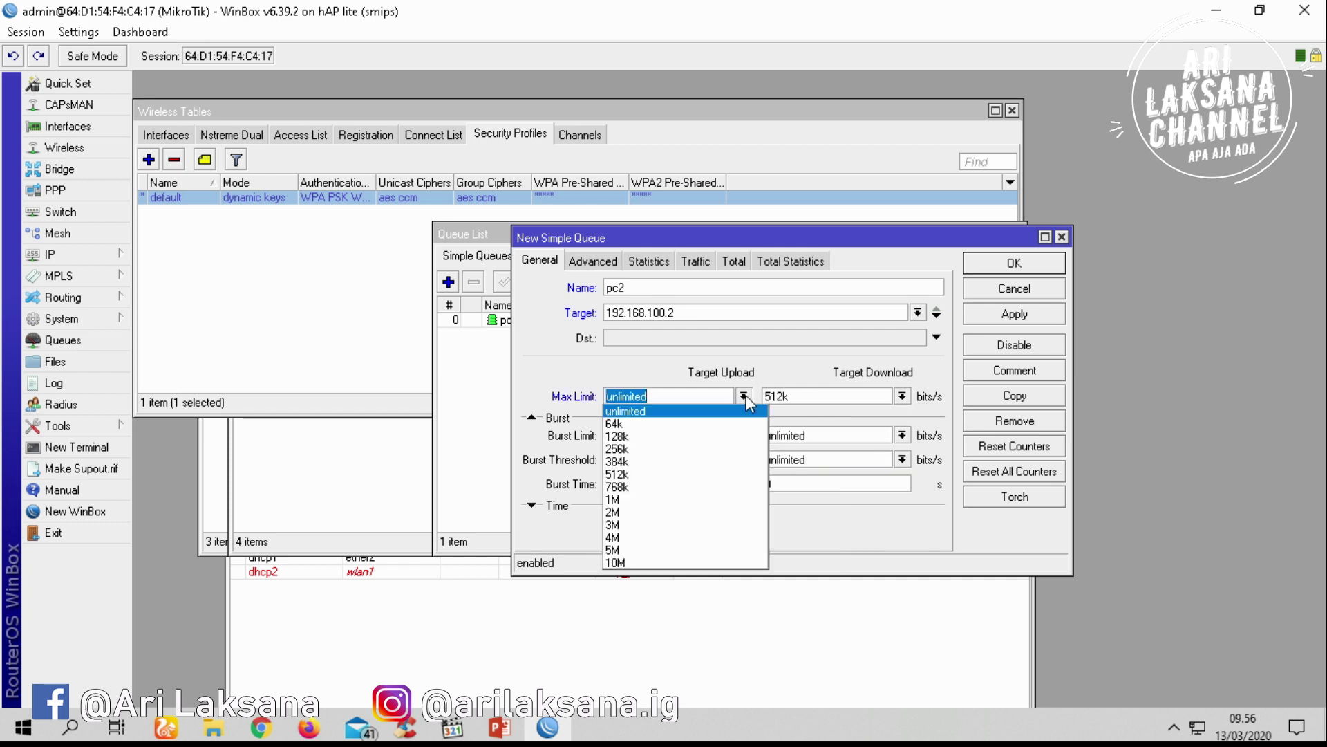
pyautogui.click(690, 474)
pyautogui.click(1000, 318)
pyautogui.click(1018, 264)
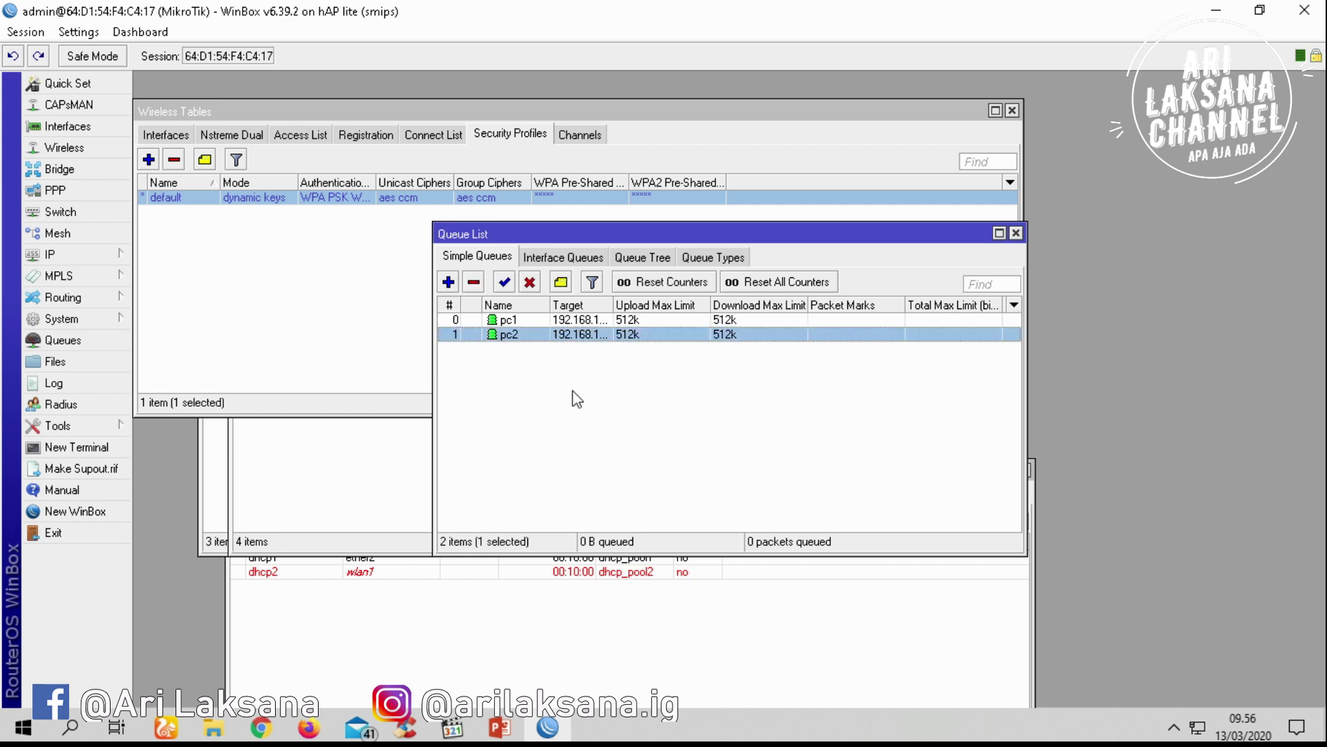
# Start another new simple queue and cancel it without saving
pyautogui.click(537, 382)
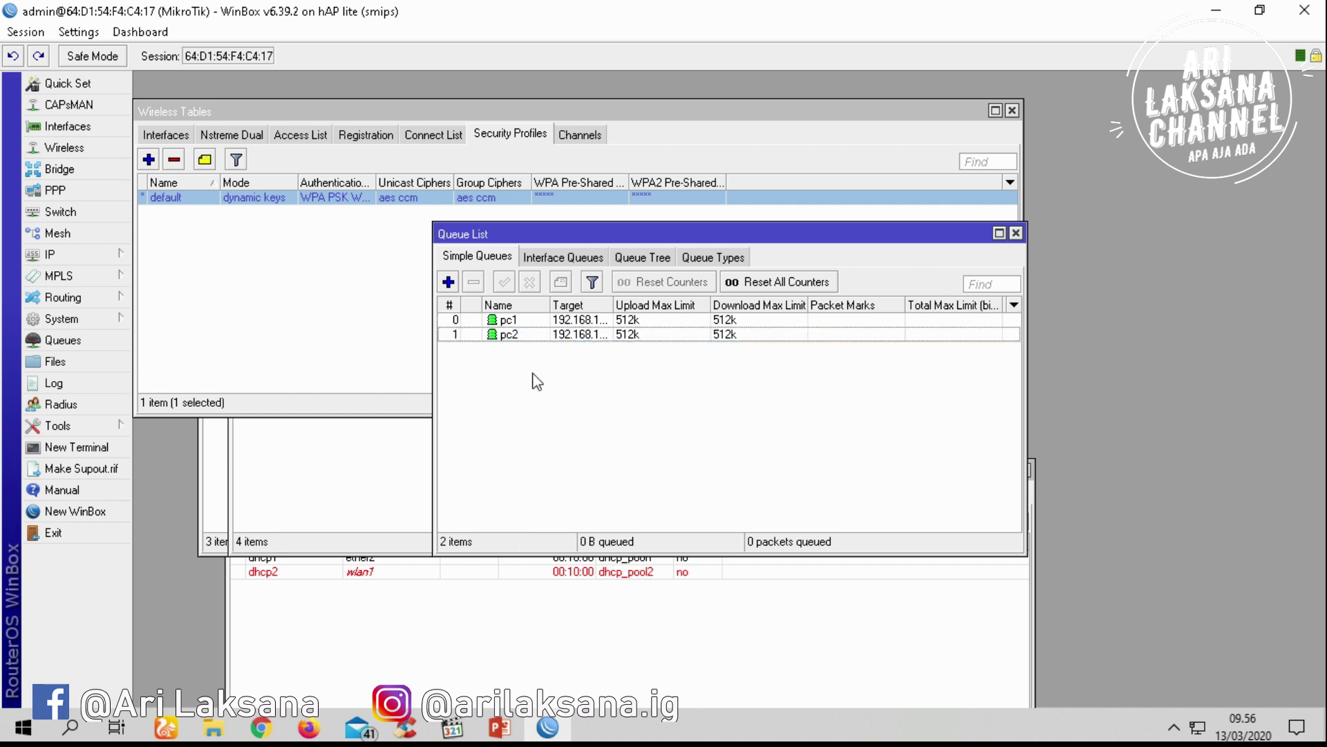
pyautogui.click(448, 281)
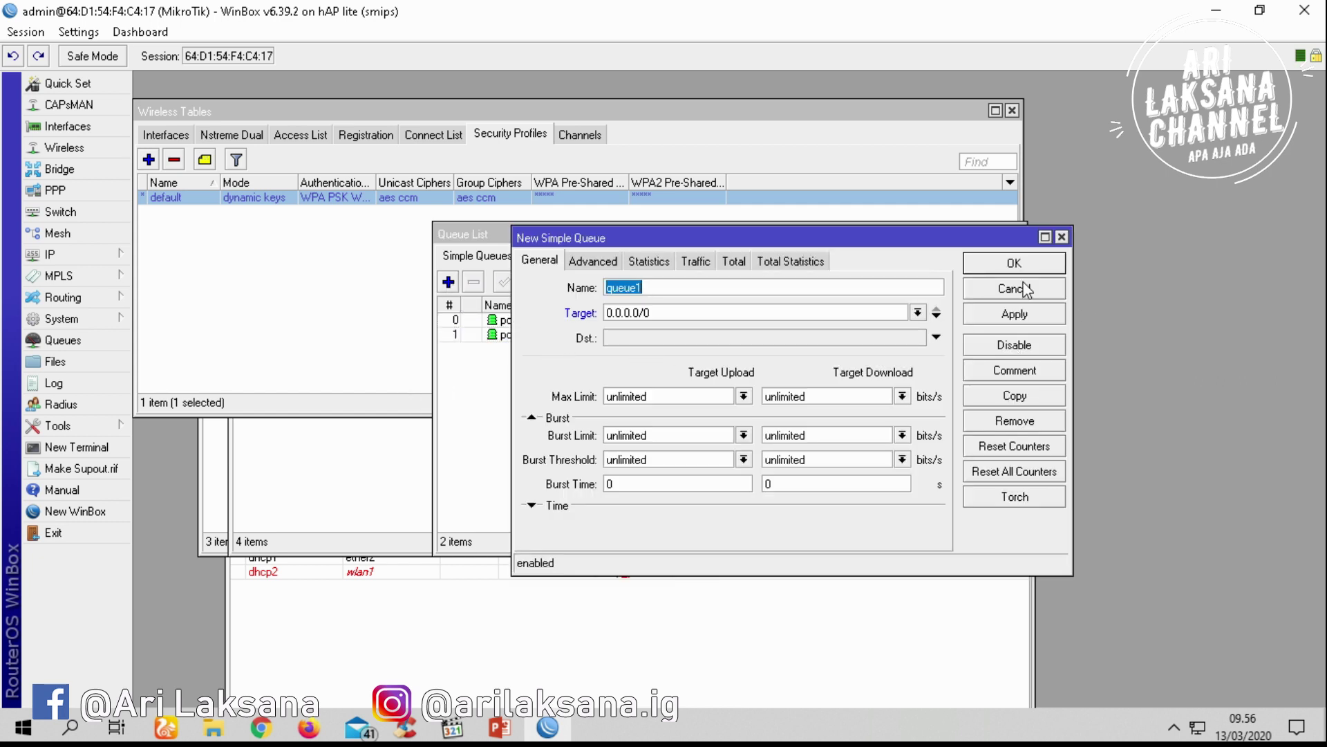
pyautogui.click(1026, 289)
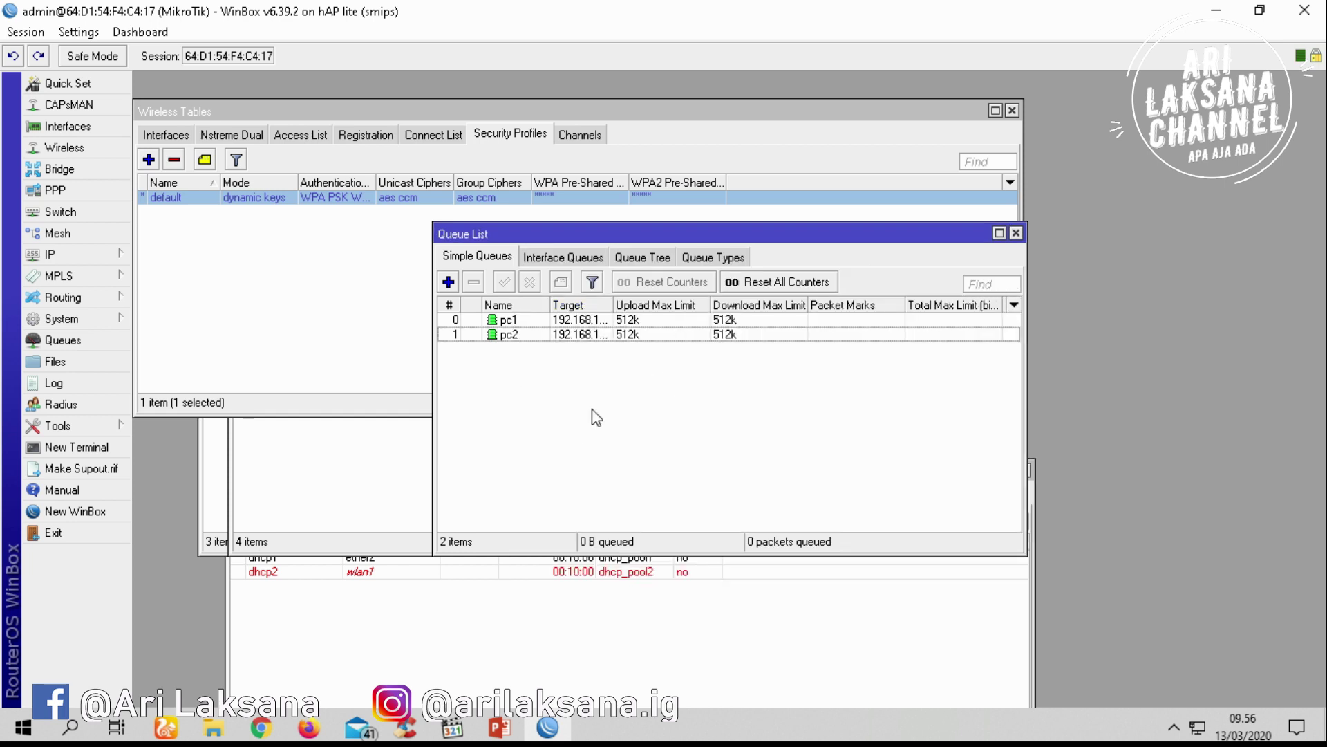
# Load youtube.com in Chrome
pyautogui.click(276, 729)
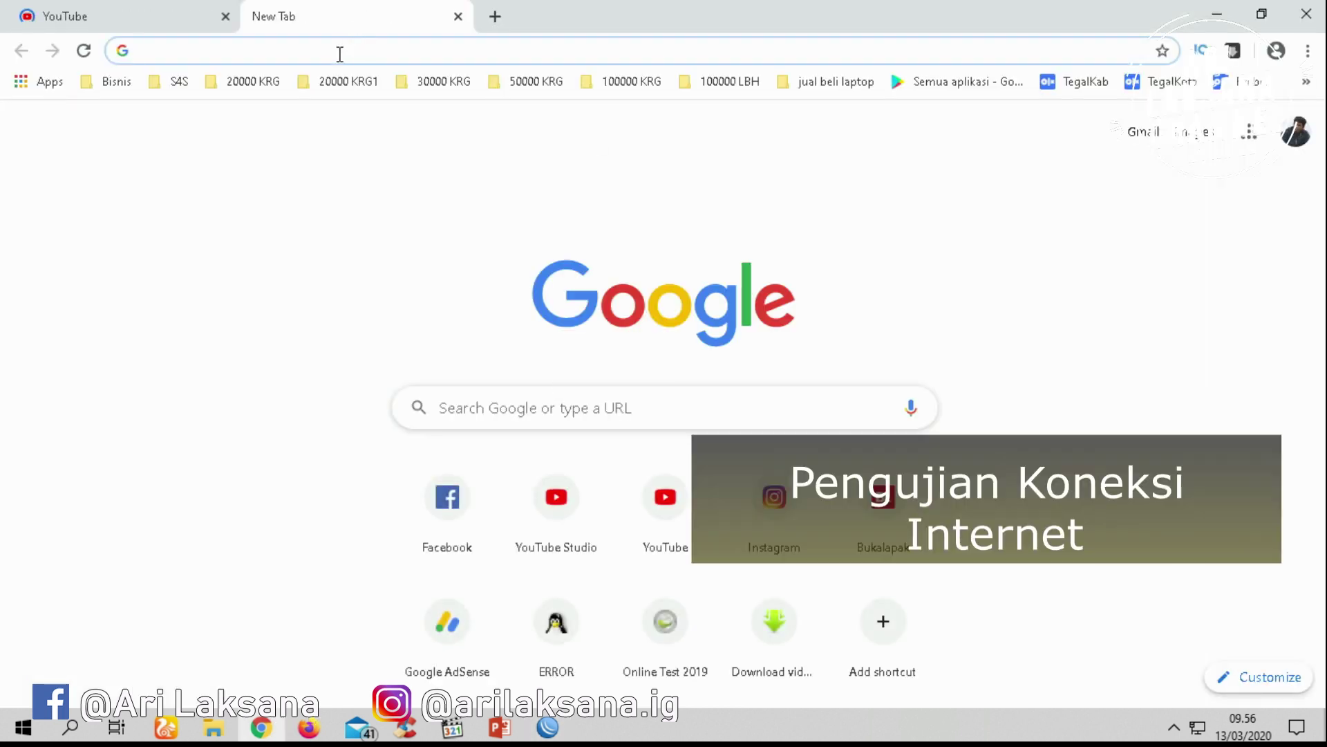
pyautogui.write('youtube.com')
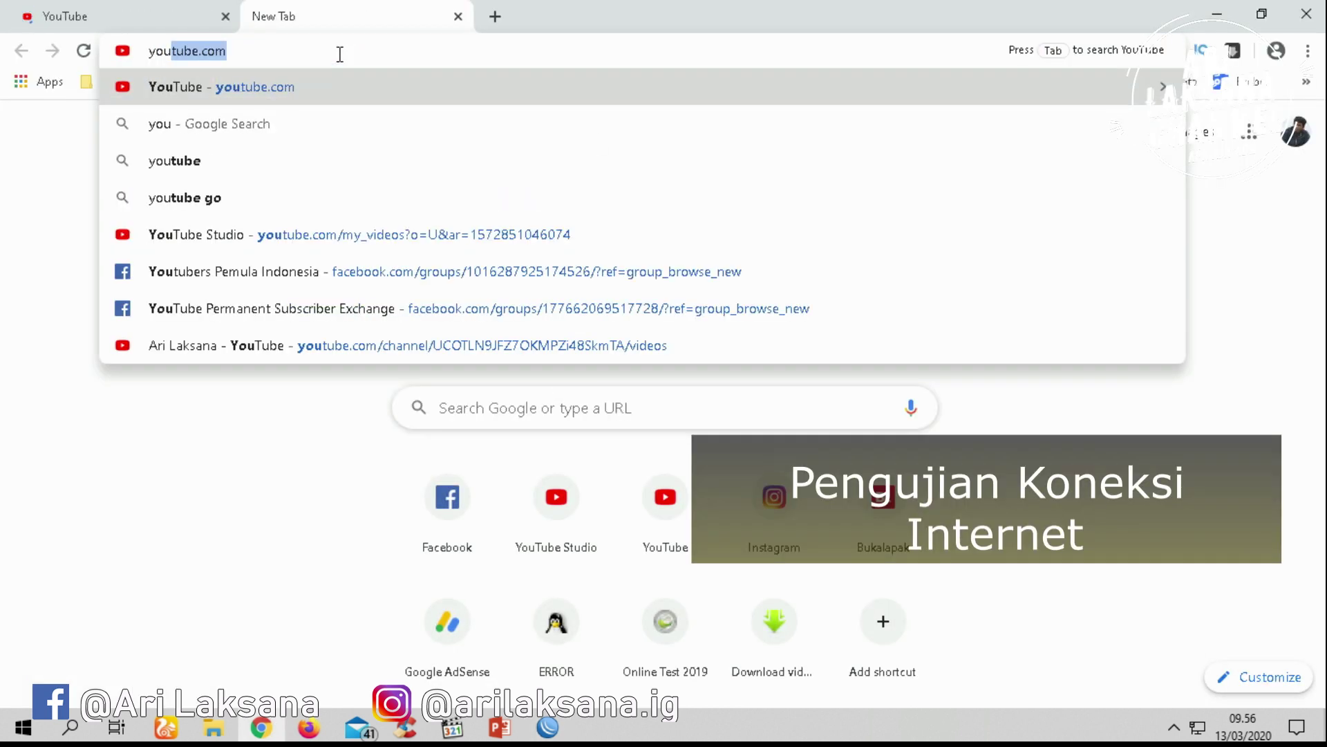
pyautogui.press('Return')
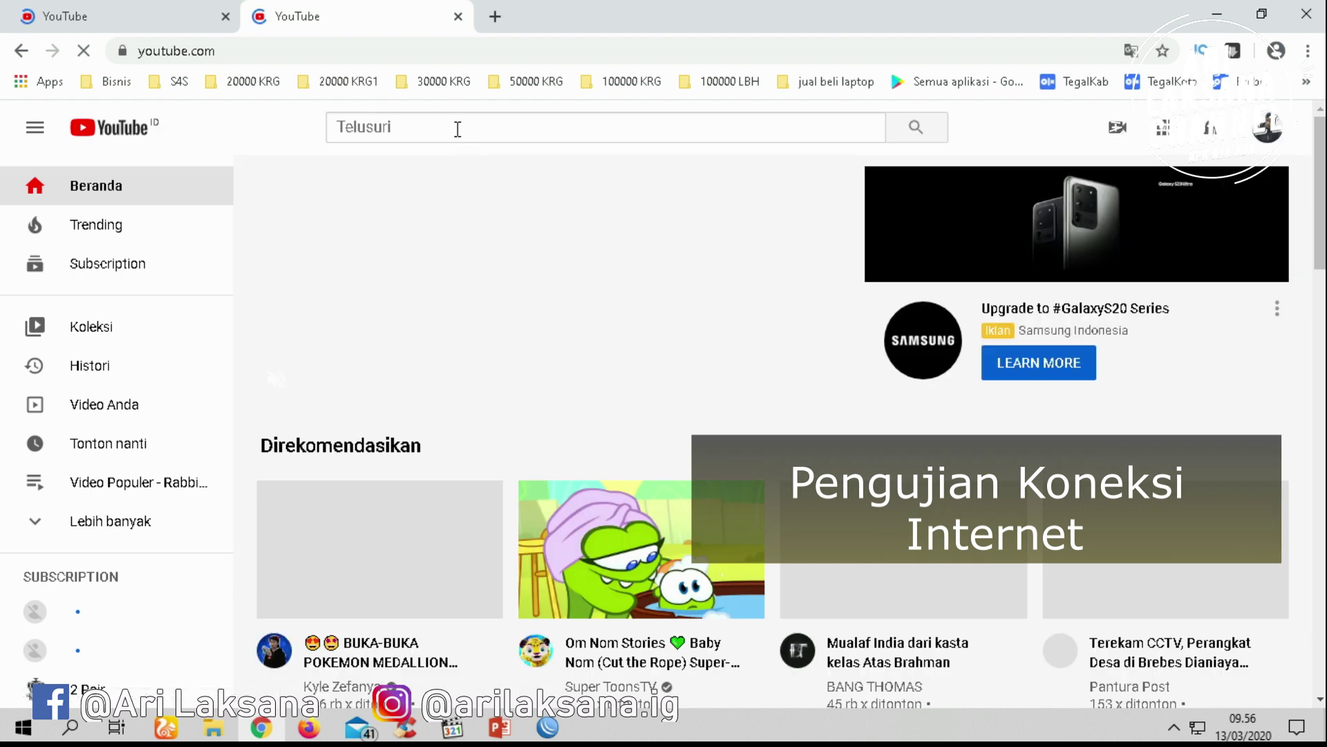
# Search YouTube for the creator's channel and open its Videos listing
pyautogui.click(458, 130)
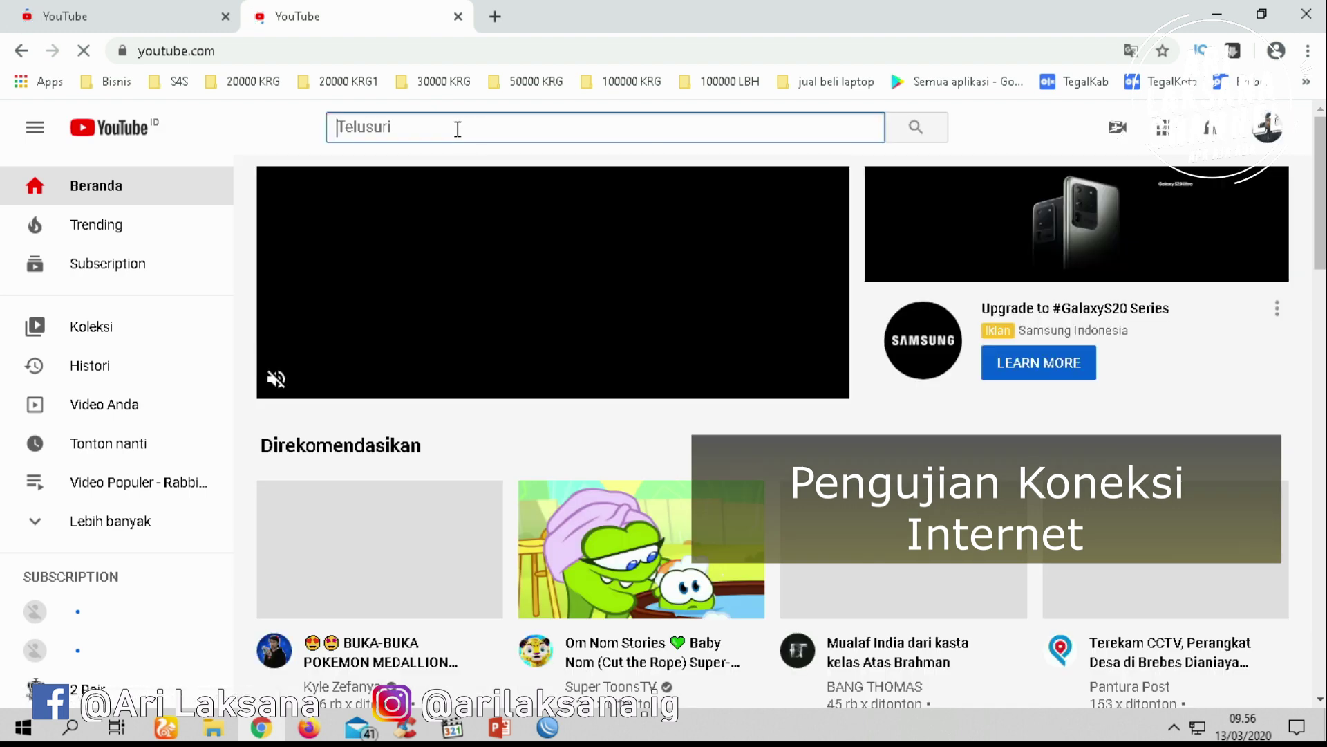
pyautogui.write('ari laksana')
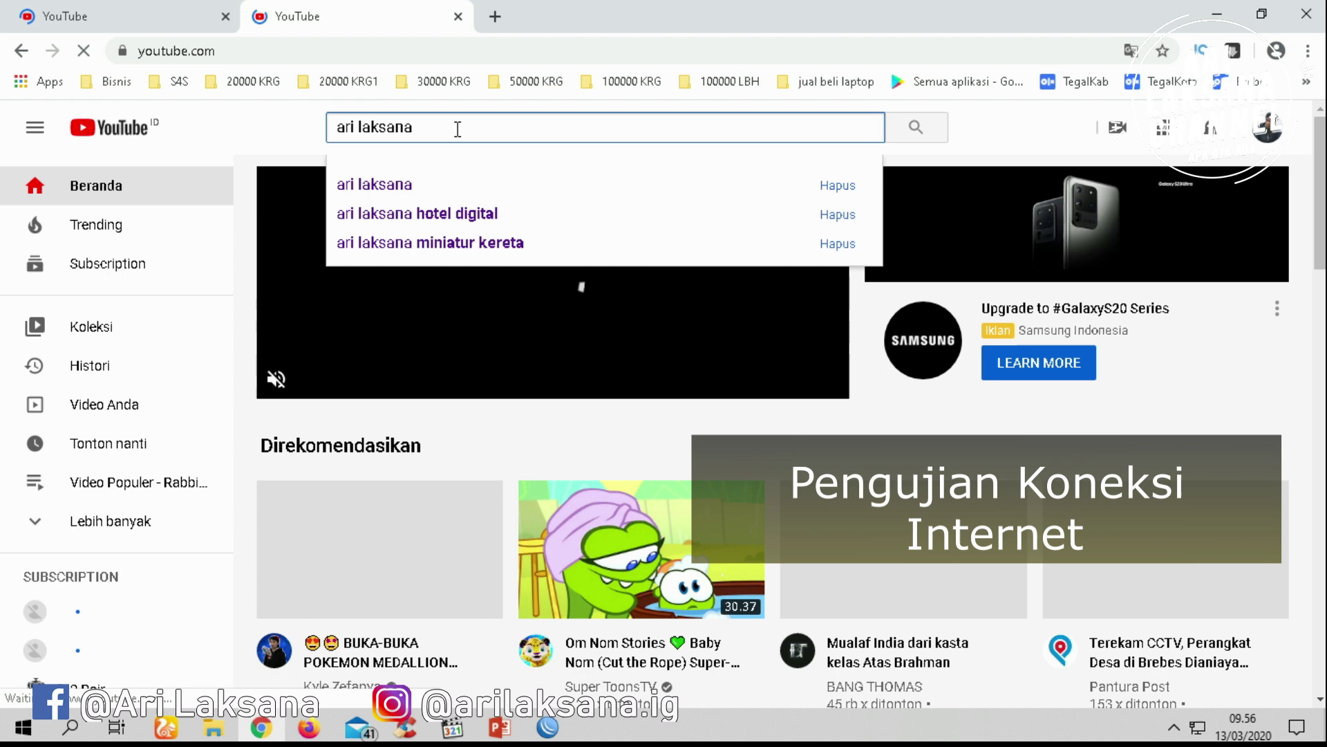
pyautogui.press('Return')
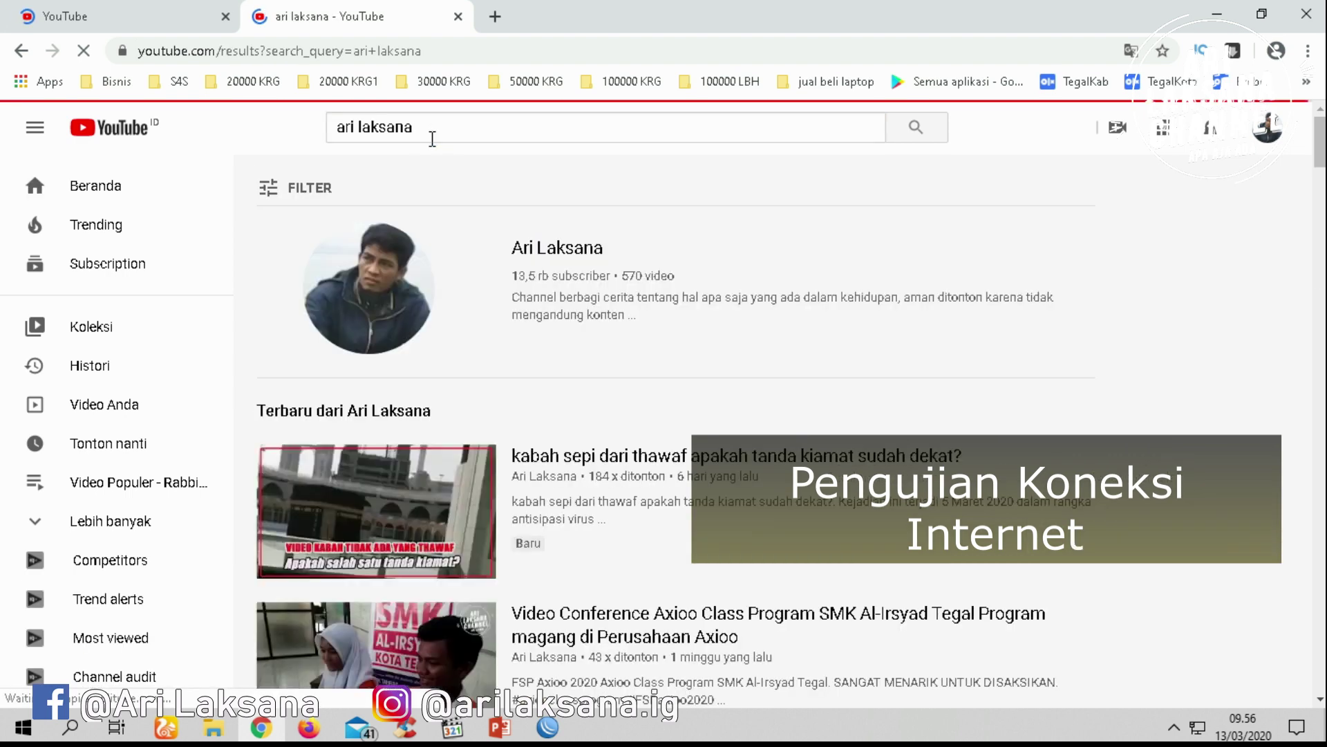
pyautogui.click(559, 257)
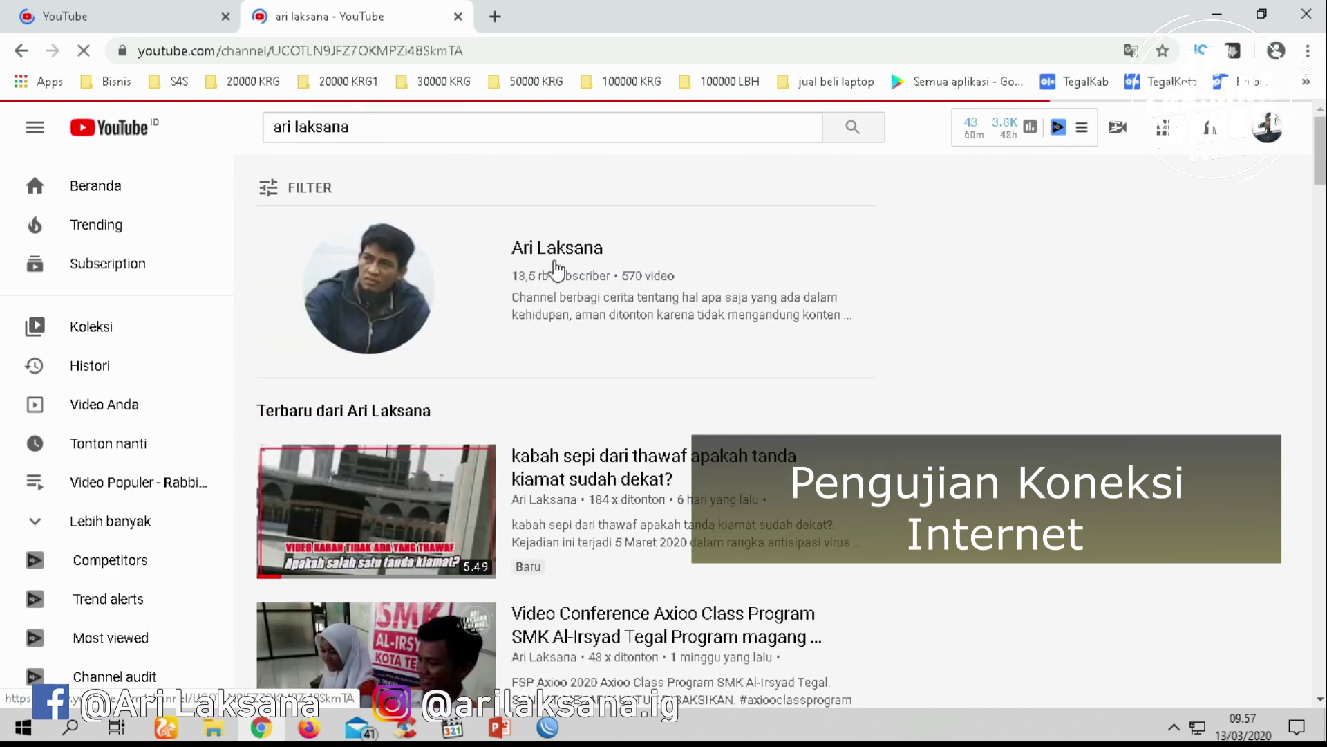
pyautogui.click(522, 454)
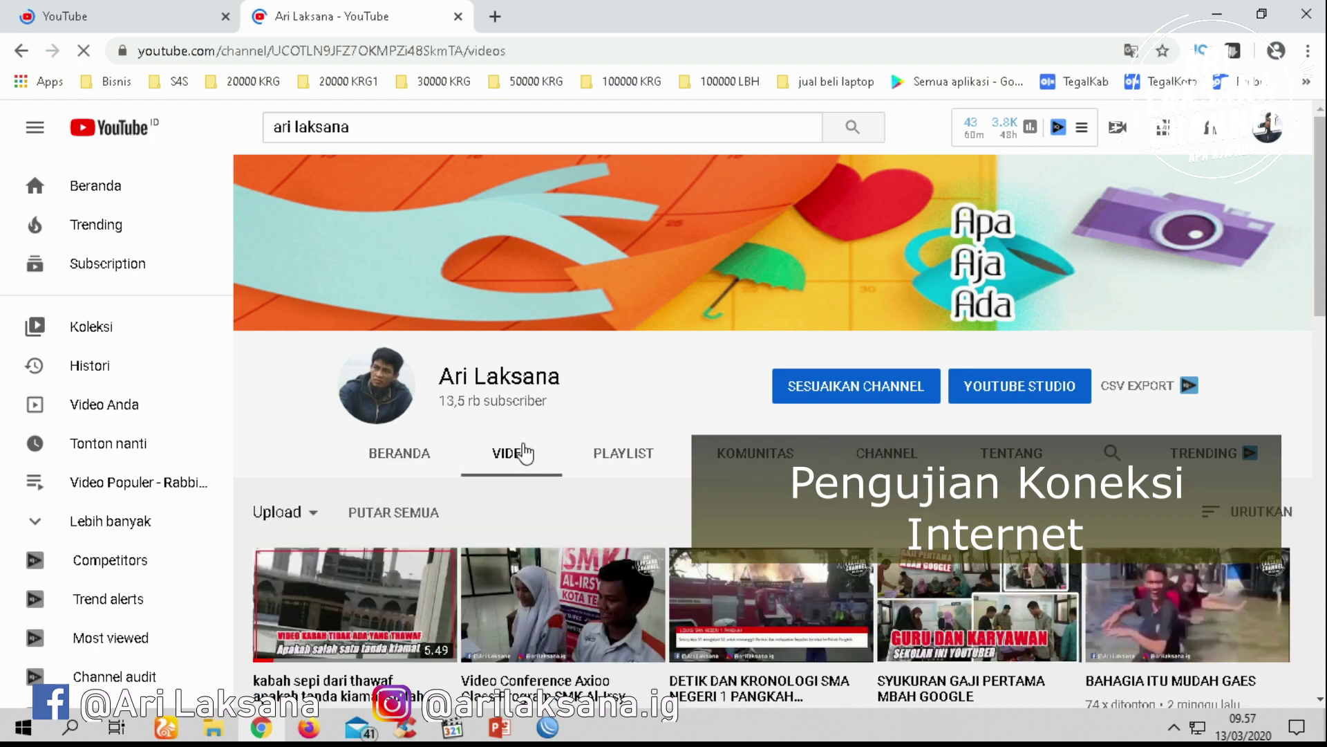
pyautogui.scroll(-5, 601, 457)
pyautogui.scroll(5, 594, 451)
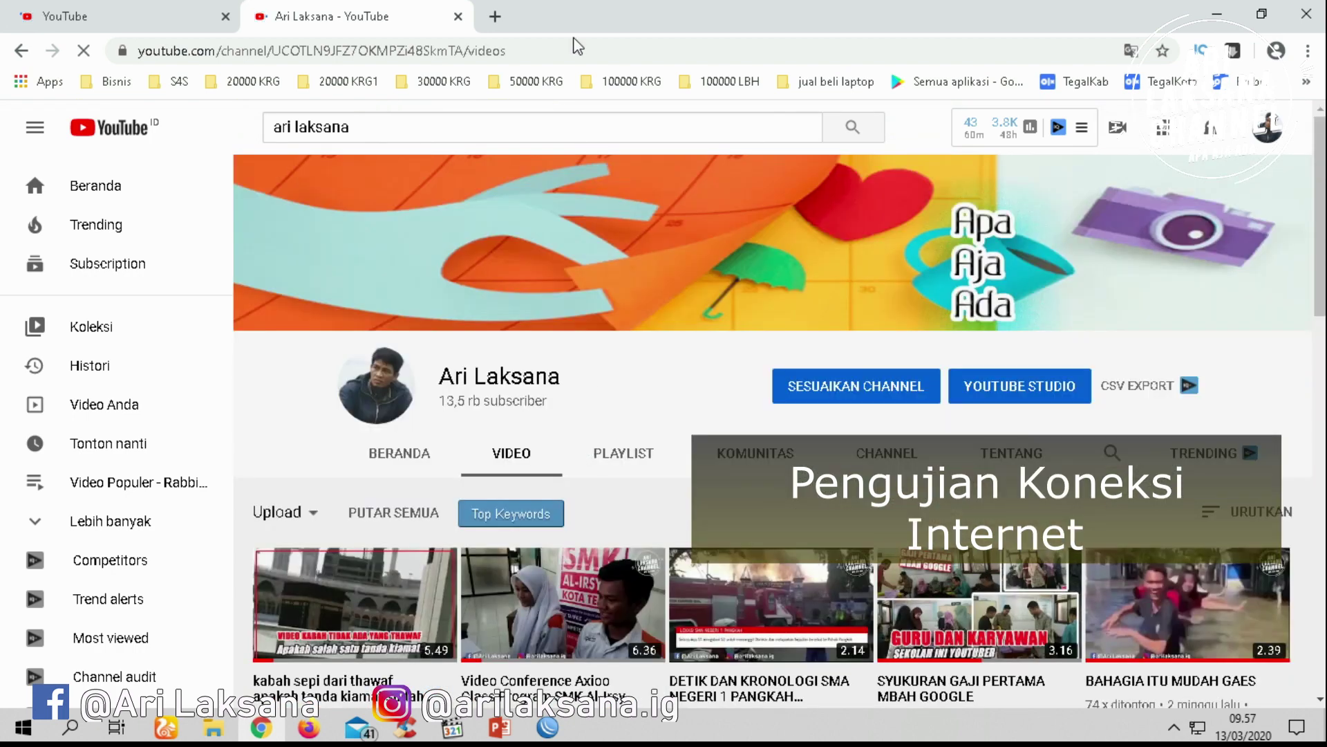
pyautogui.click(495, 17)
pyautogui.write('www')
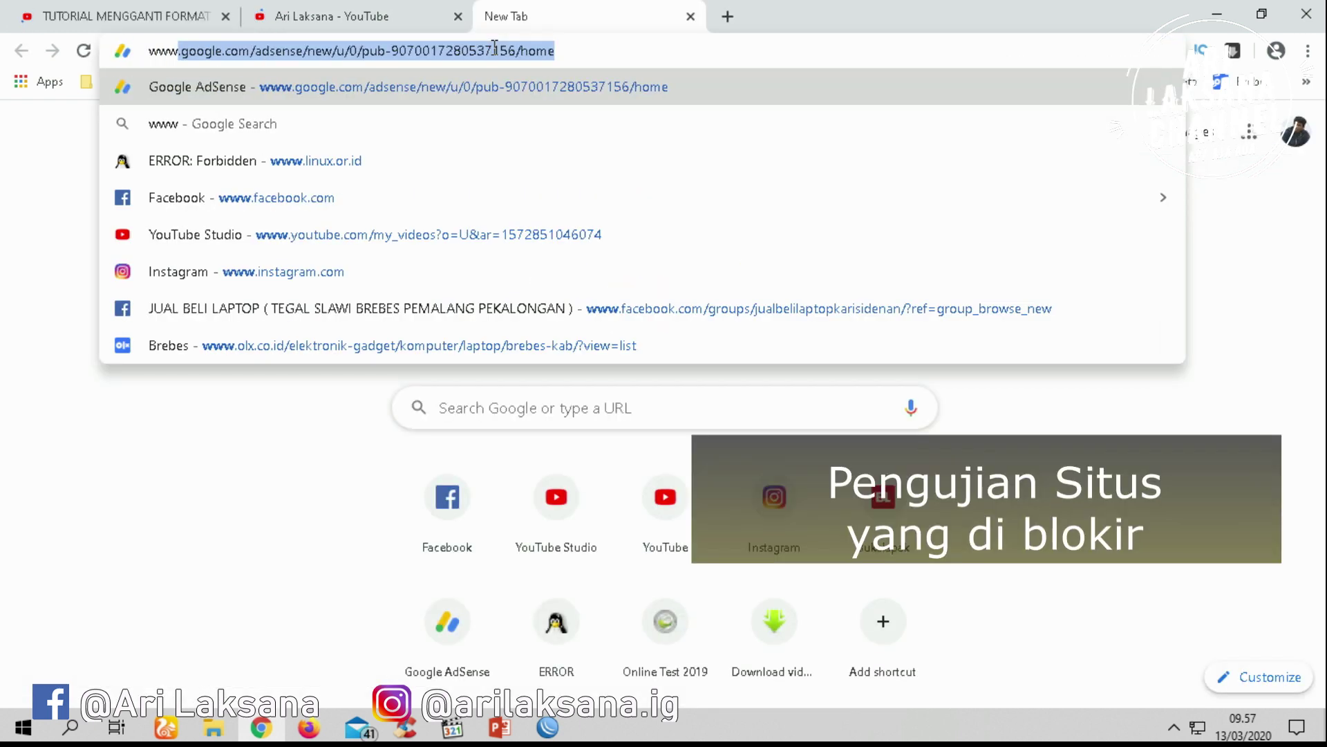
pyautogui.write('.linu')
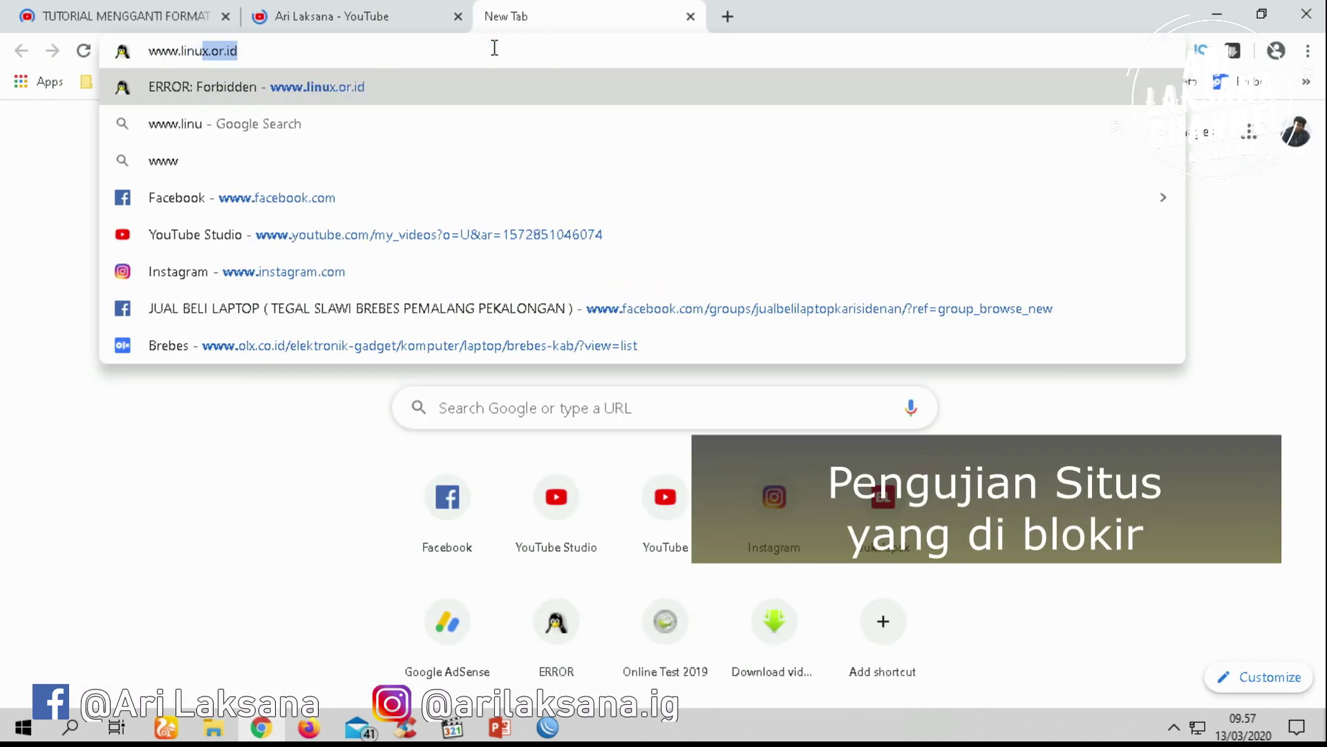
pyautogui.write('x.or.id')
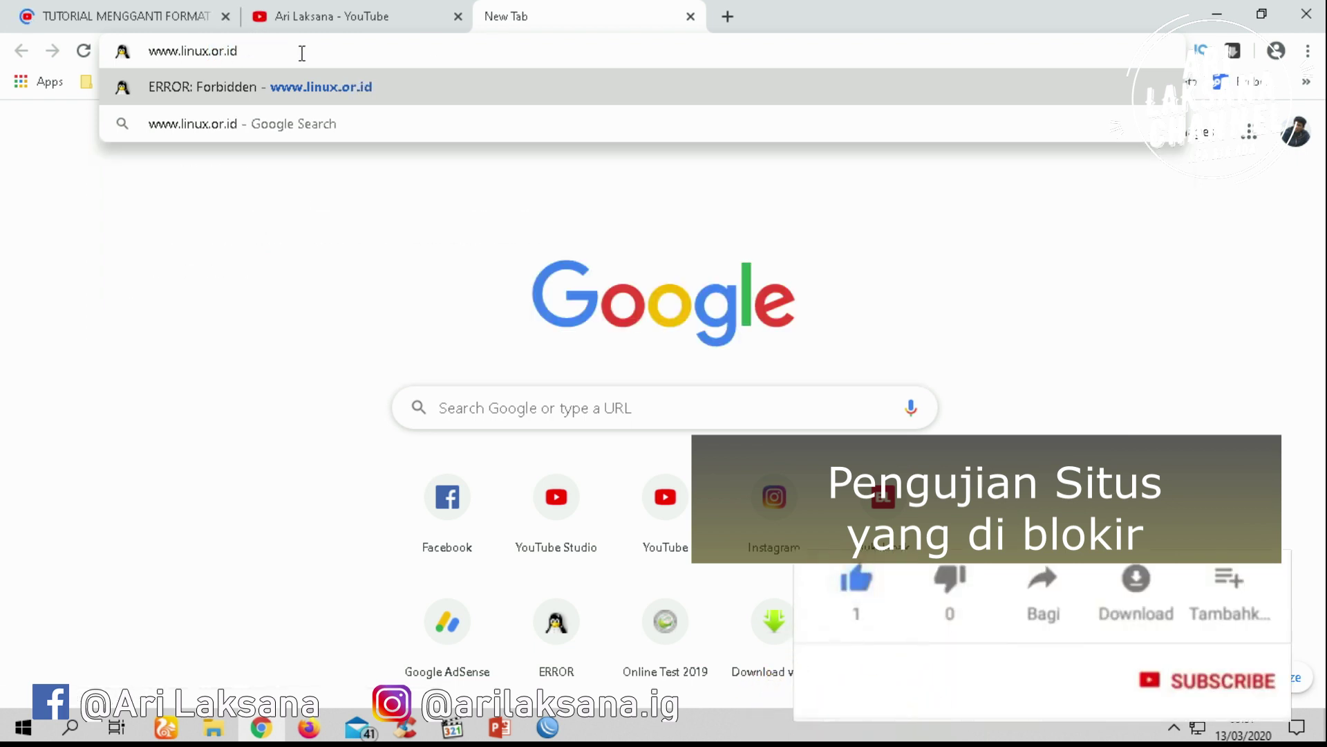
pyautogui.press('Return')
pyautogui.moveTo(403, 269); pyautogui.dragTo(173, 254)
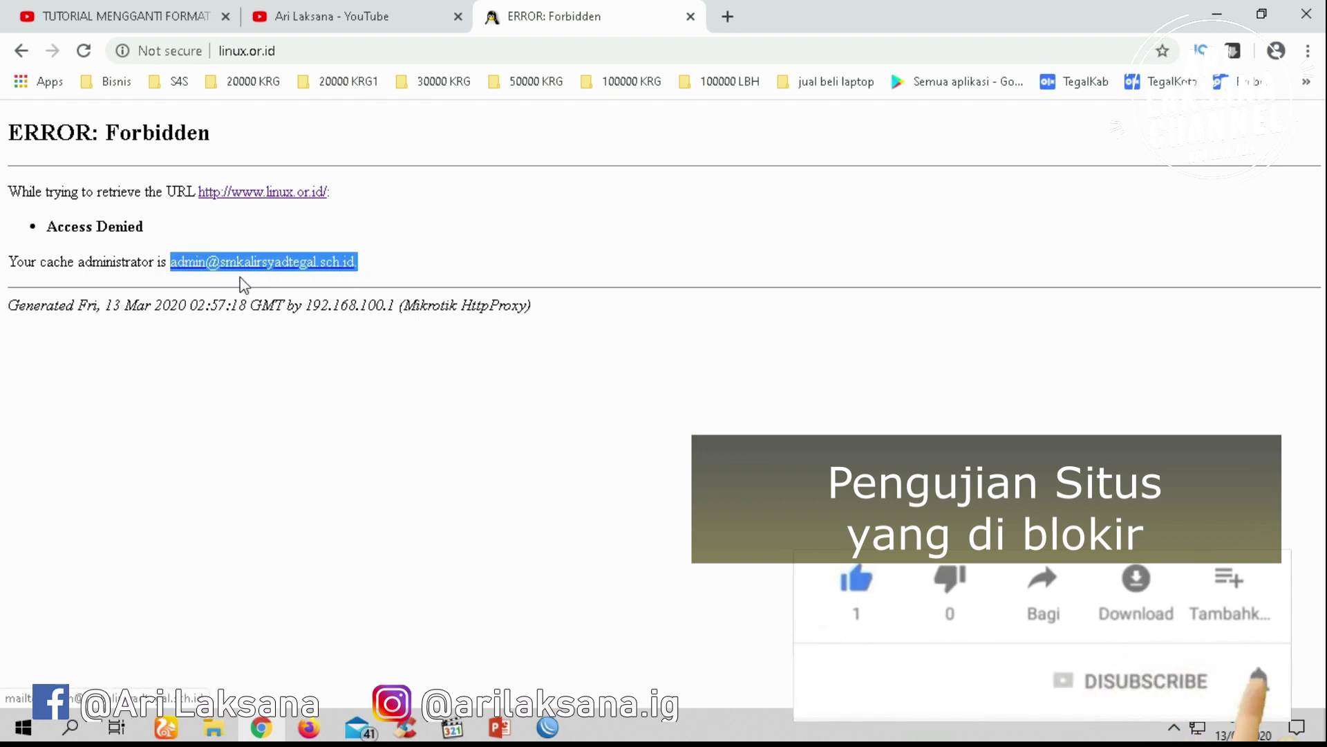
pyautogui.click(175, 232)
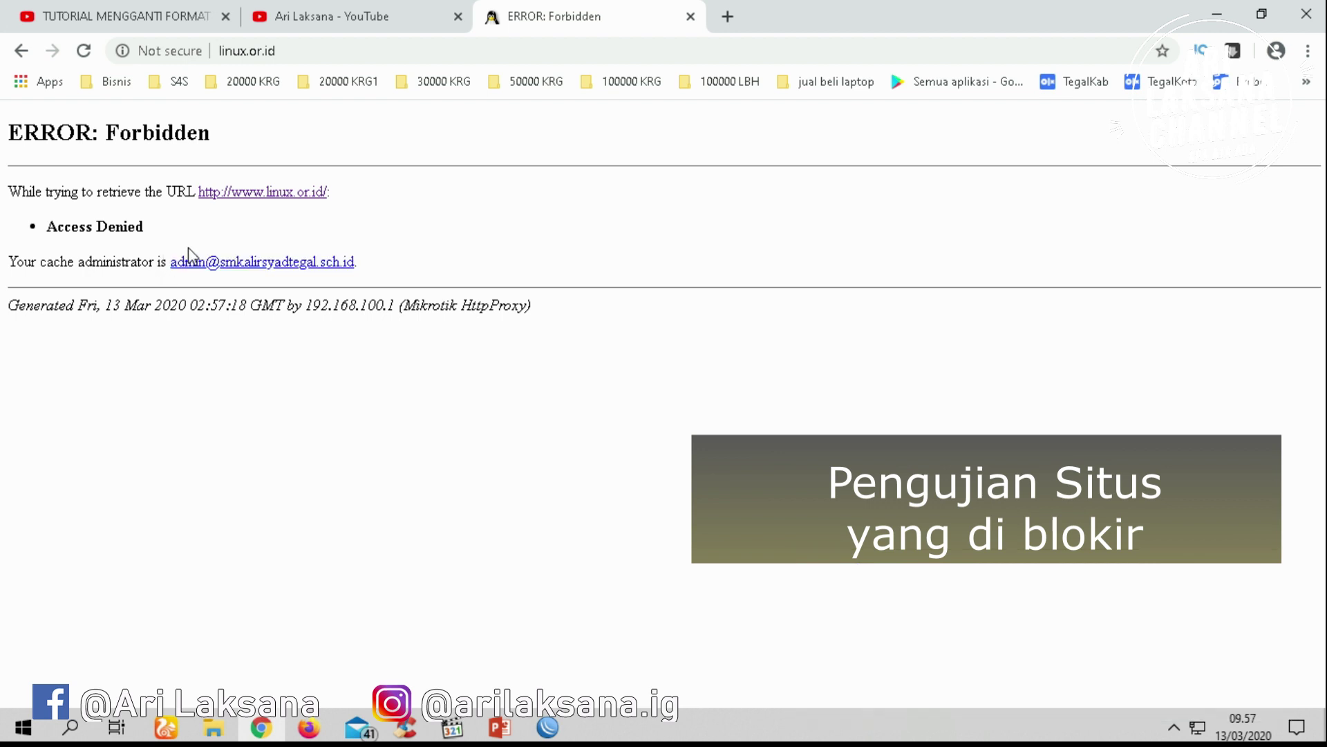
pyautogui.click(300, 49)
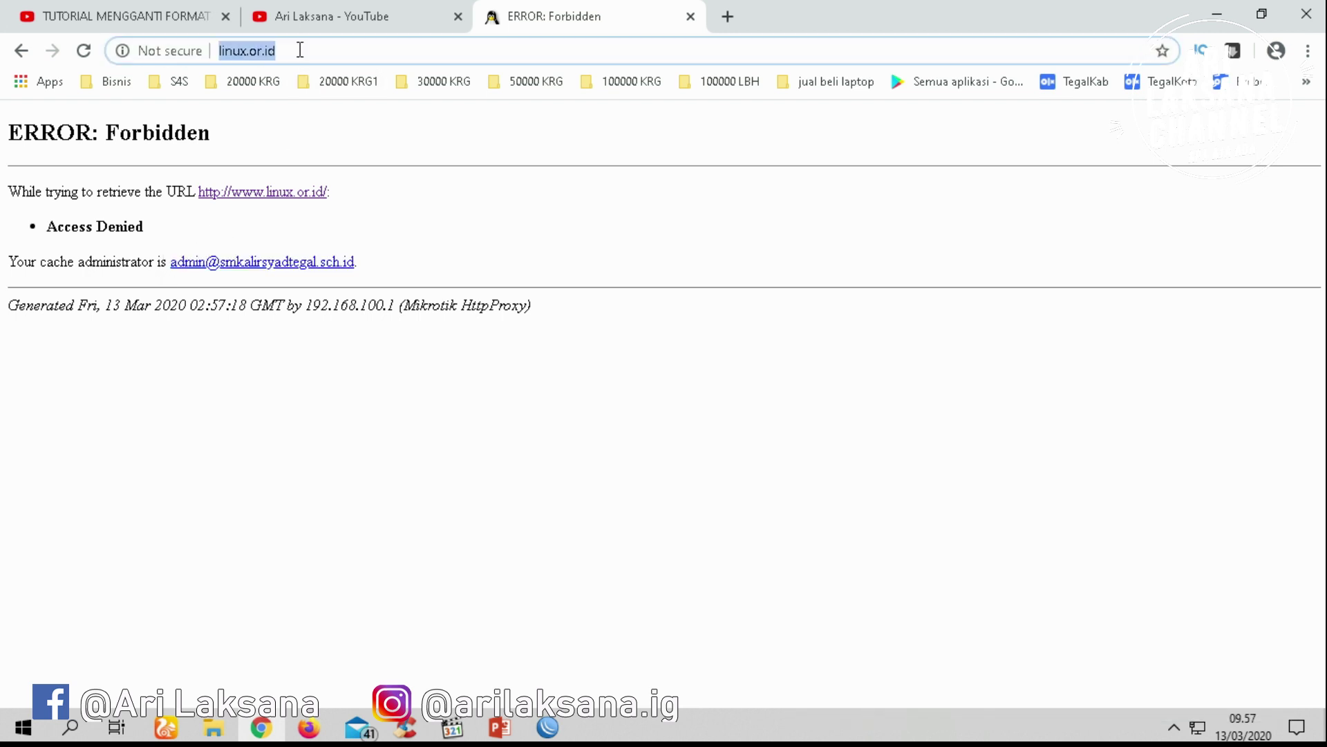
# Search Google for speedtest and open the Speedtest by Ookla site
pyautogui.write('spee')
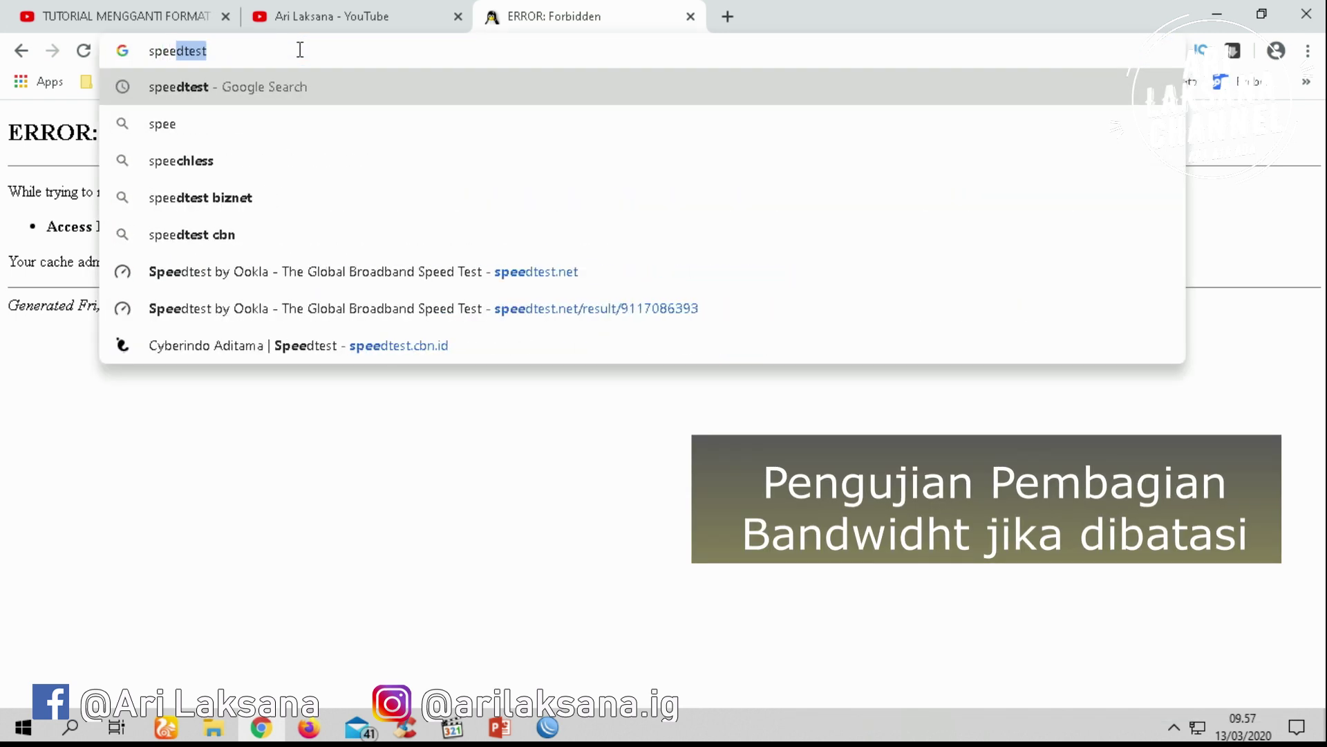
pyautogui.press('Return')
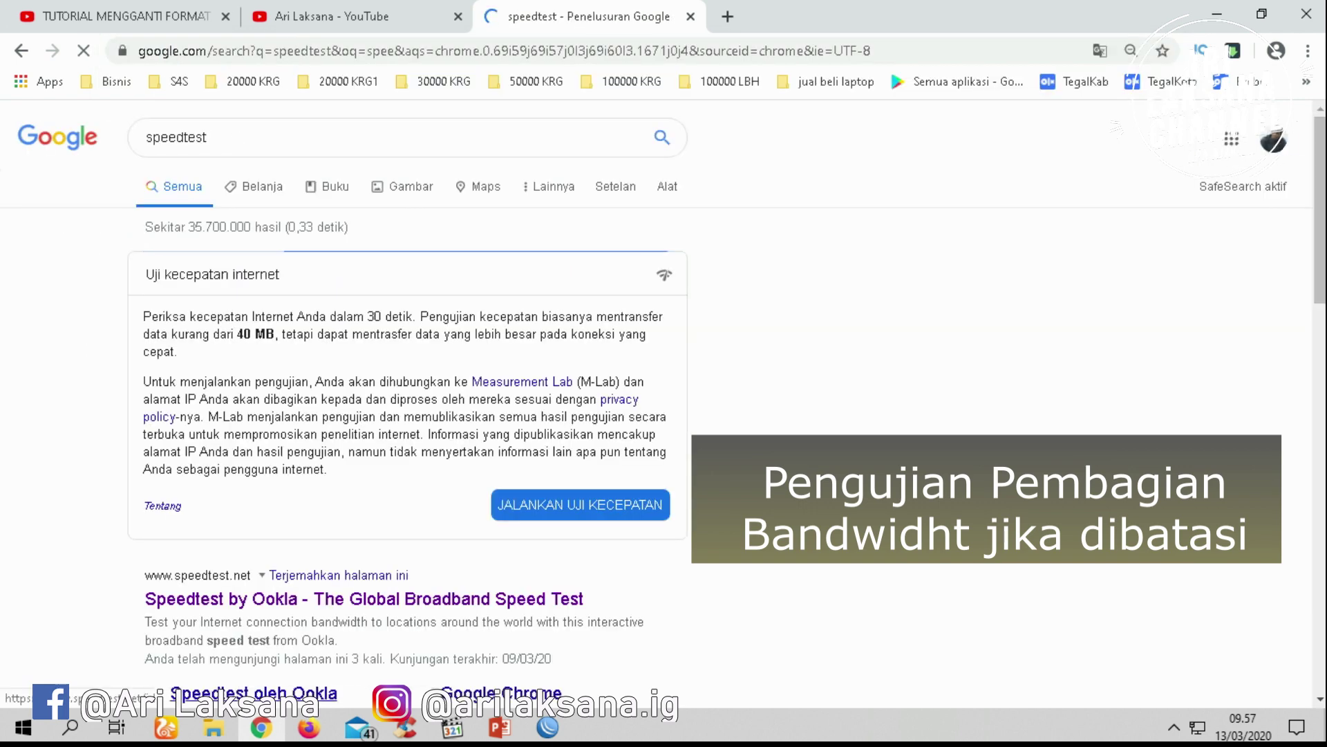
pyautogui.click(317, 600)
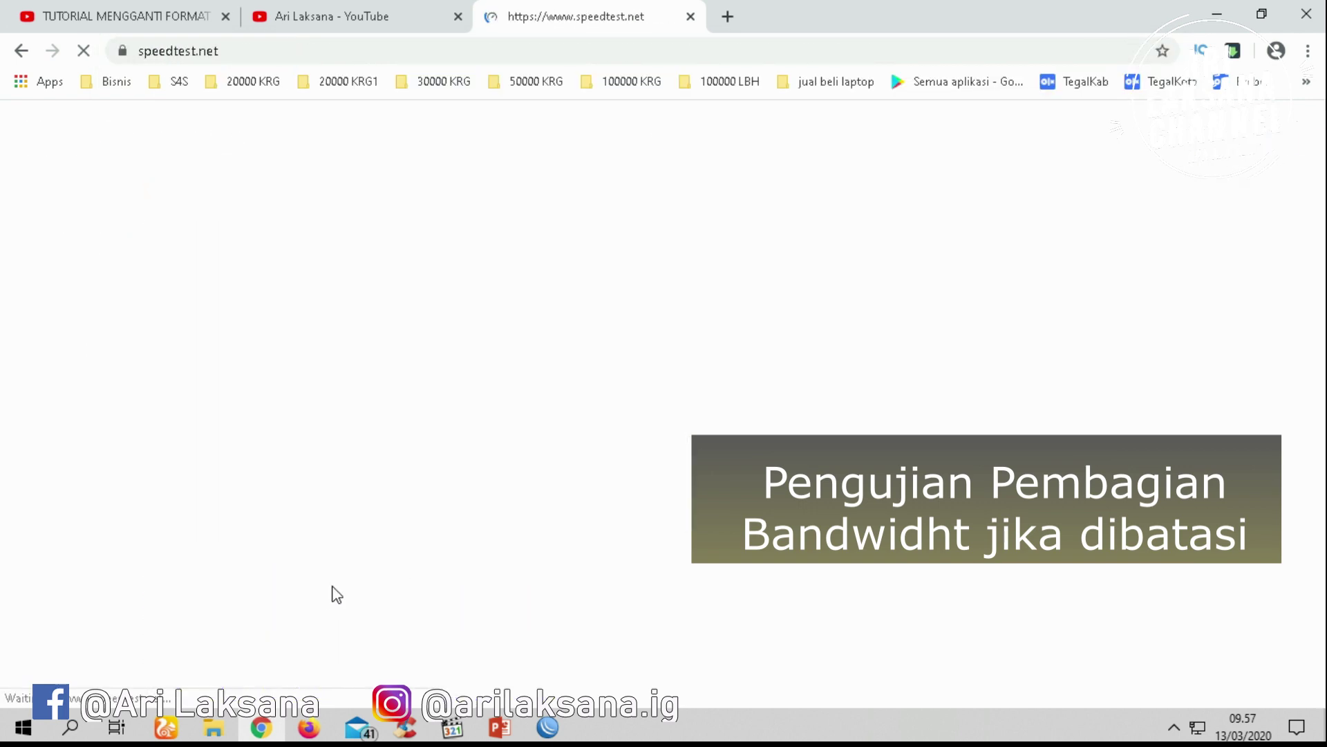
# Check the pc1 queue, then run a speed test: 0.50 Mbps down, 0.46 Mbps up, 22 ms
pyautogui.click(546, 727)
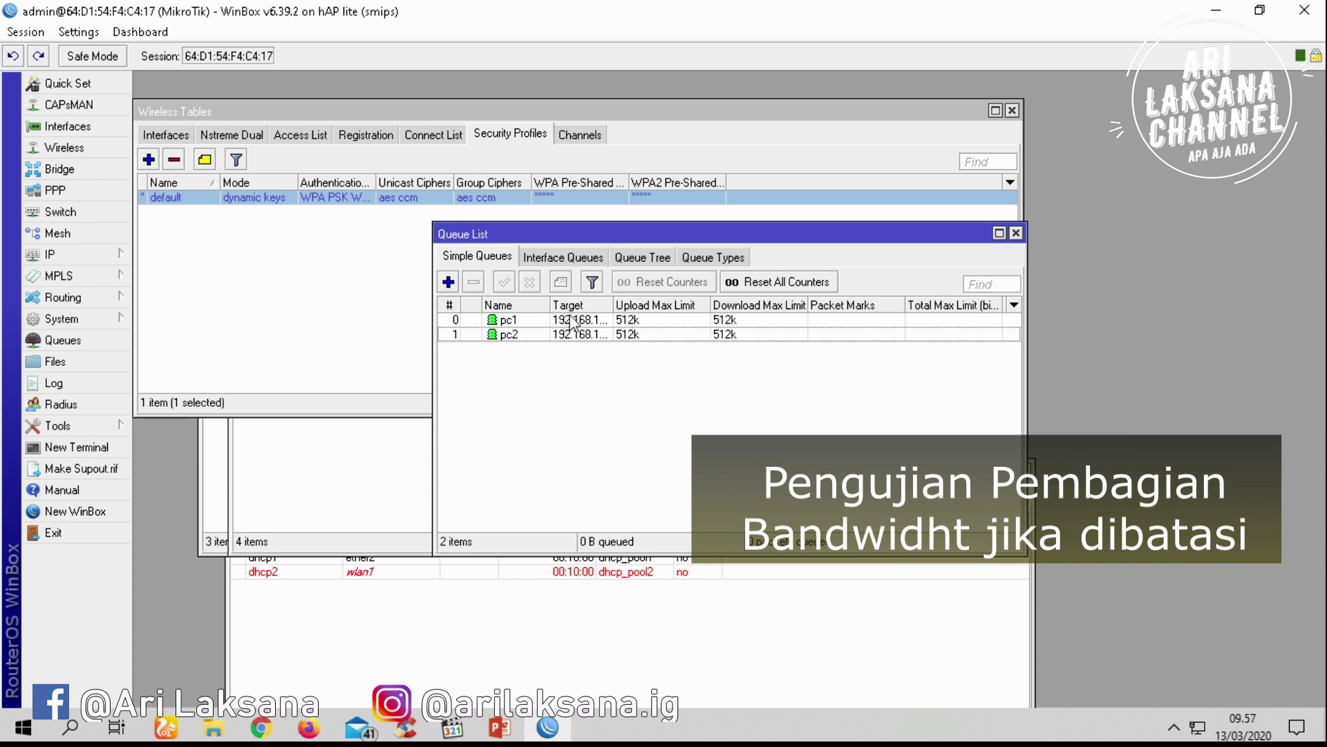
pyautogui.doubleClick(573, 320)
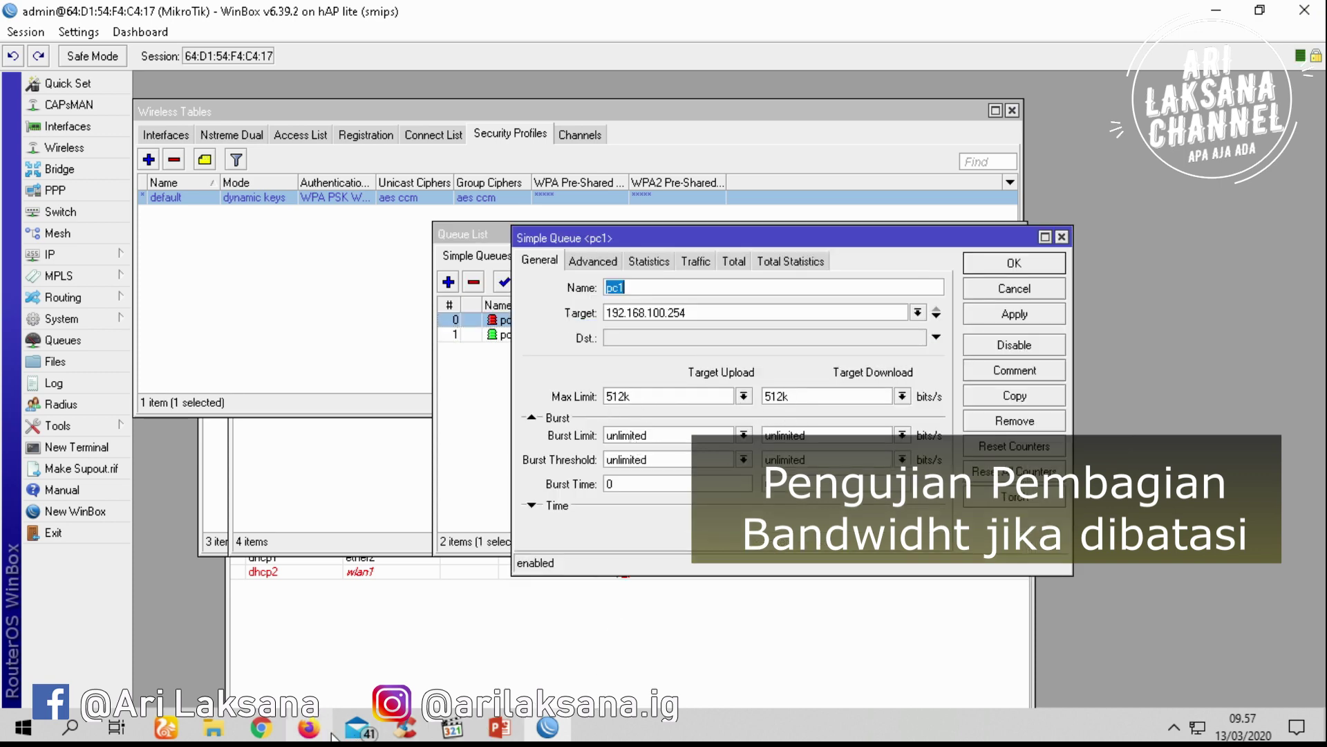
pyautogui.click(262, 730)
pyautogui.click(585, 470)
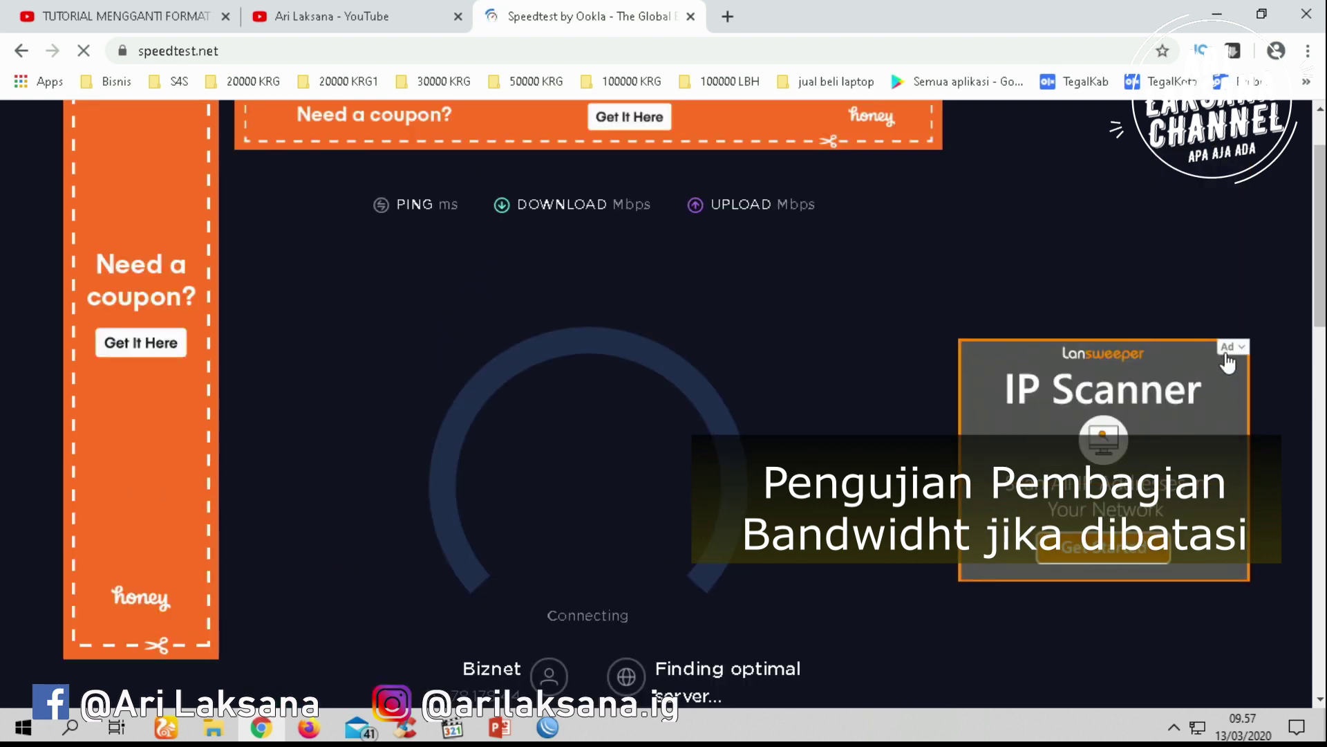
pyautogui.click(1242, 347)
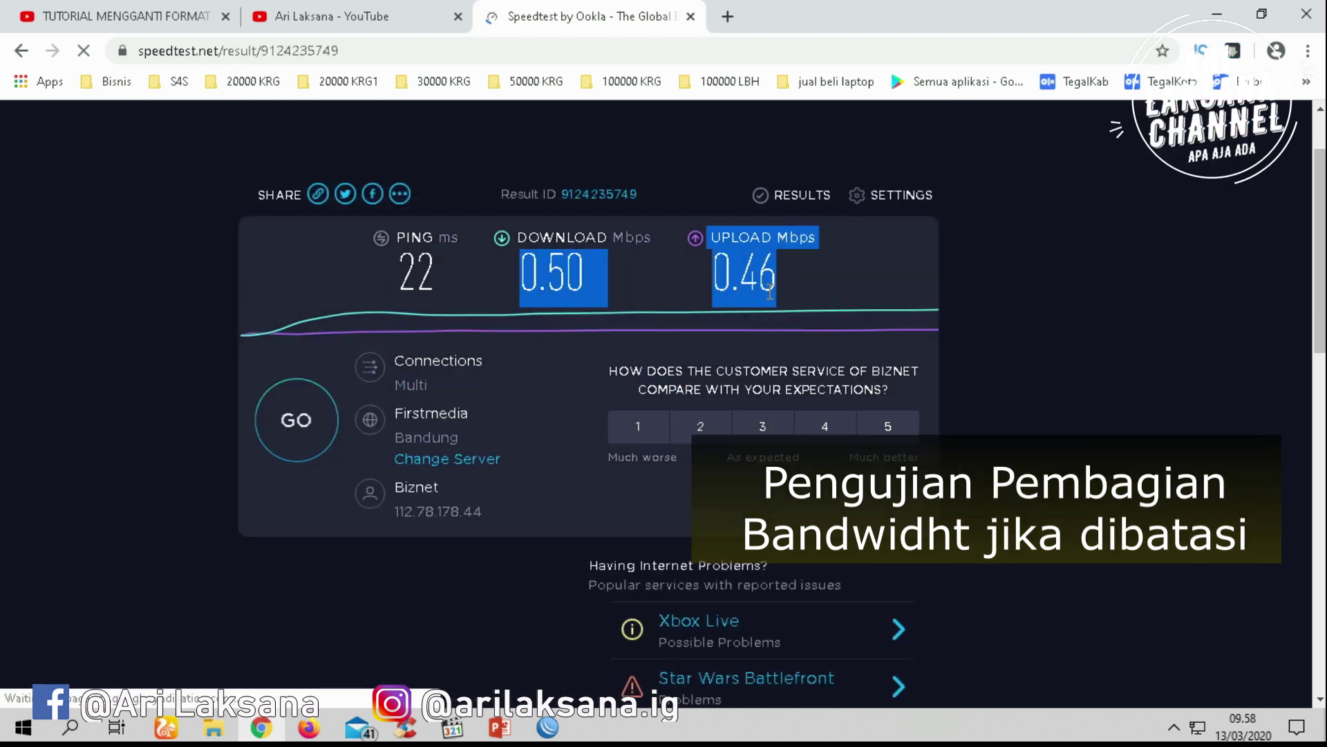
# Set pc1's upload and download max limits to unlimited and save the queue
pyautogui.click(547, 727)
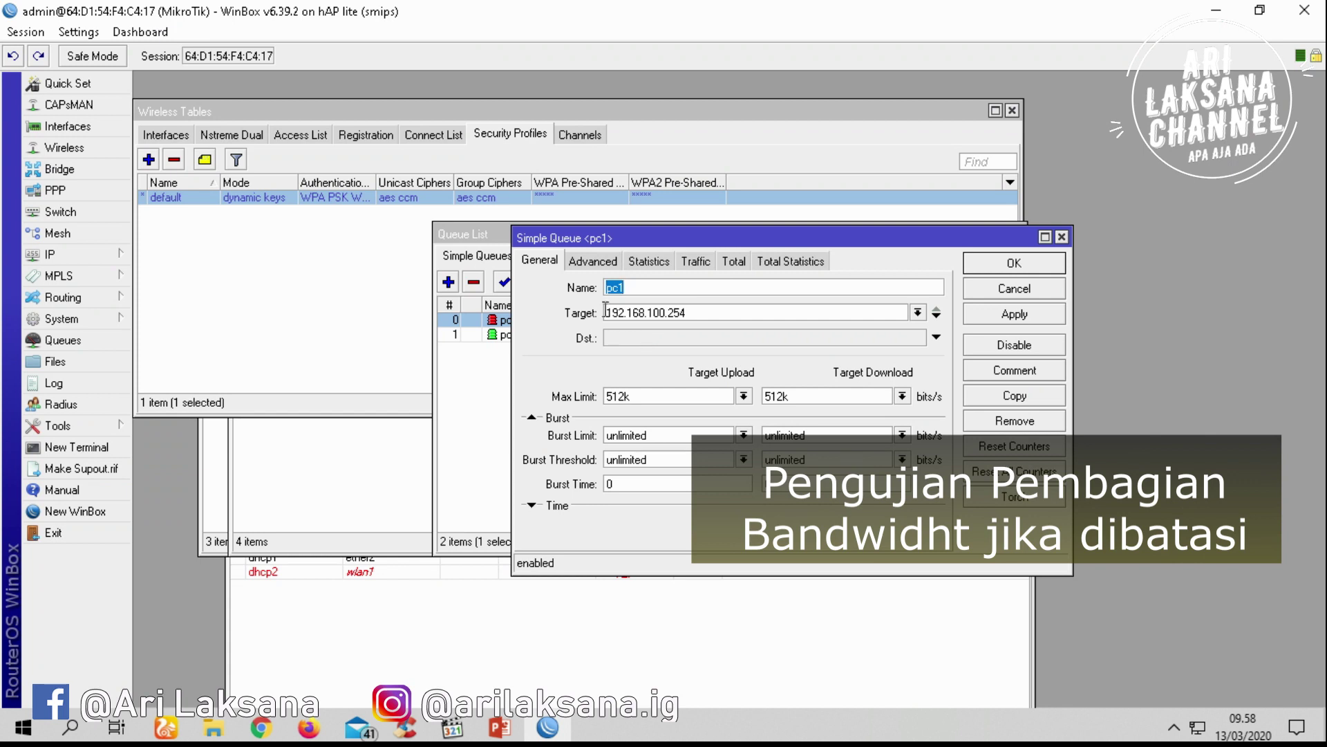
pyautogui.moveTo(699, 315); pyautogui.dragTo(584, 322)
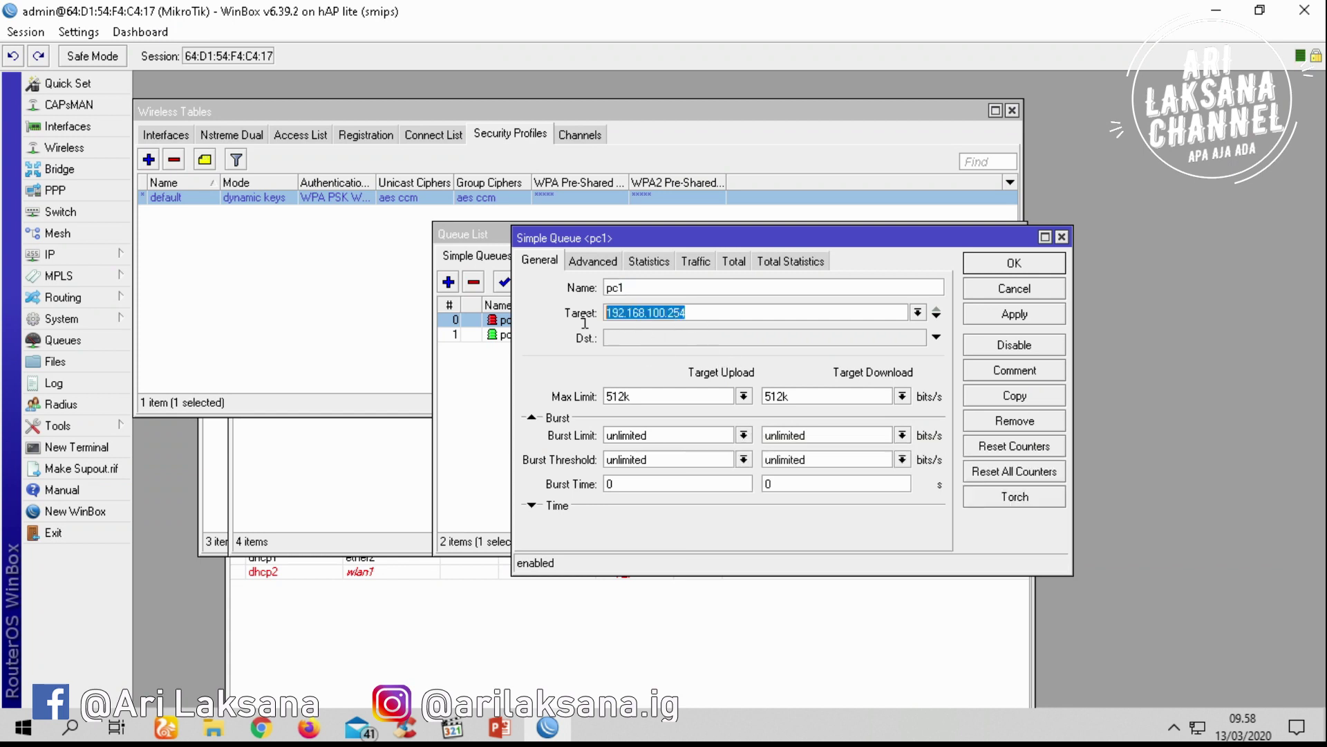
pyautogui.click(743, 397)
pyautogui.click(629, 405)
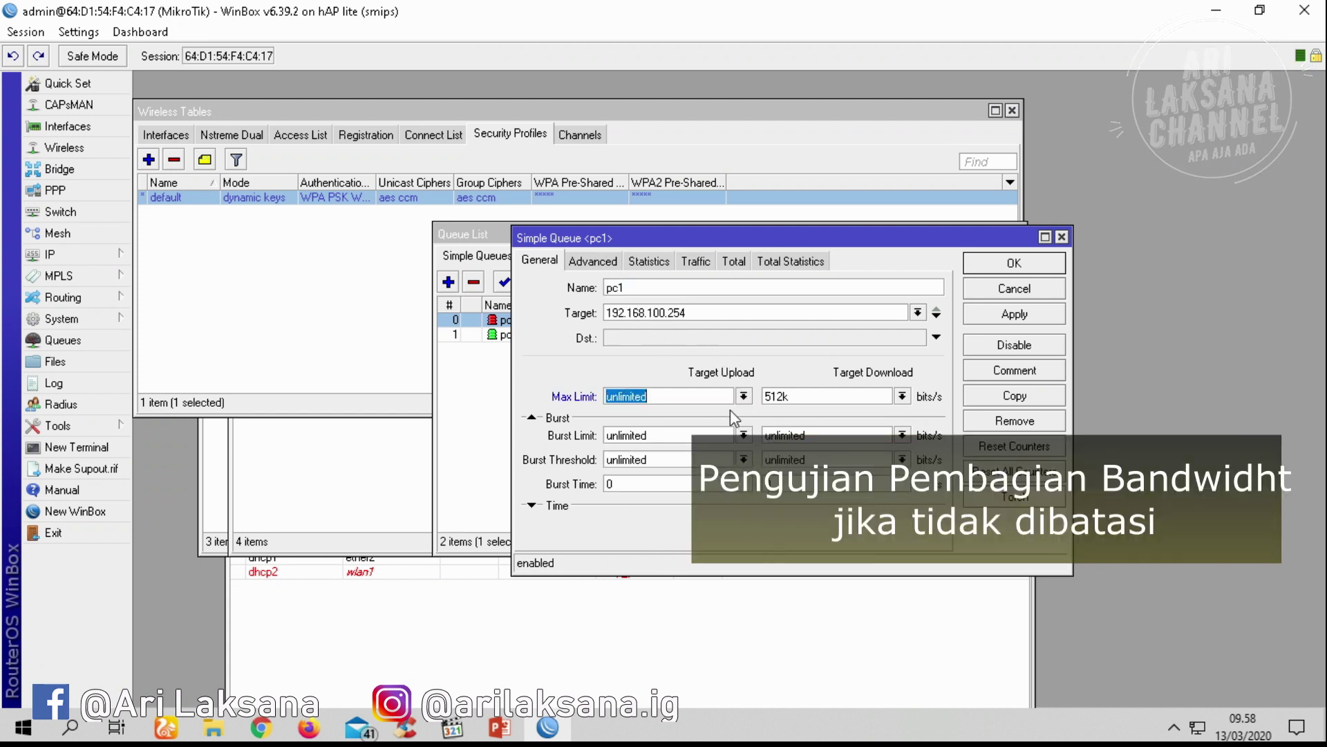
pyautogui.click(902, 396)
pyautogui.click(867, 412)
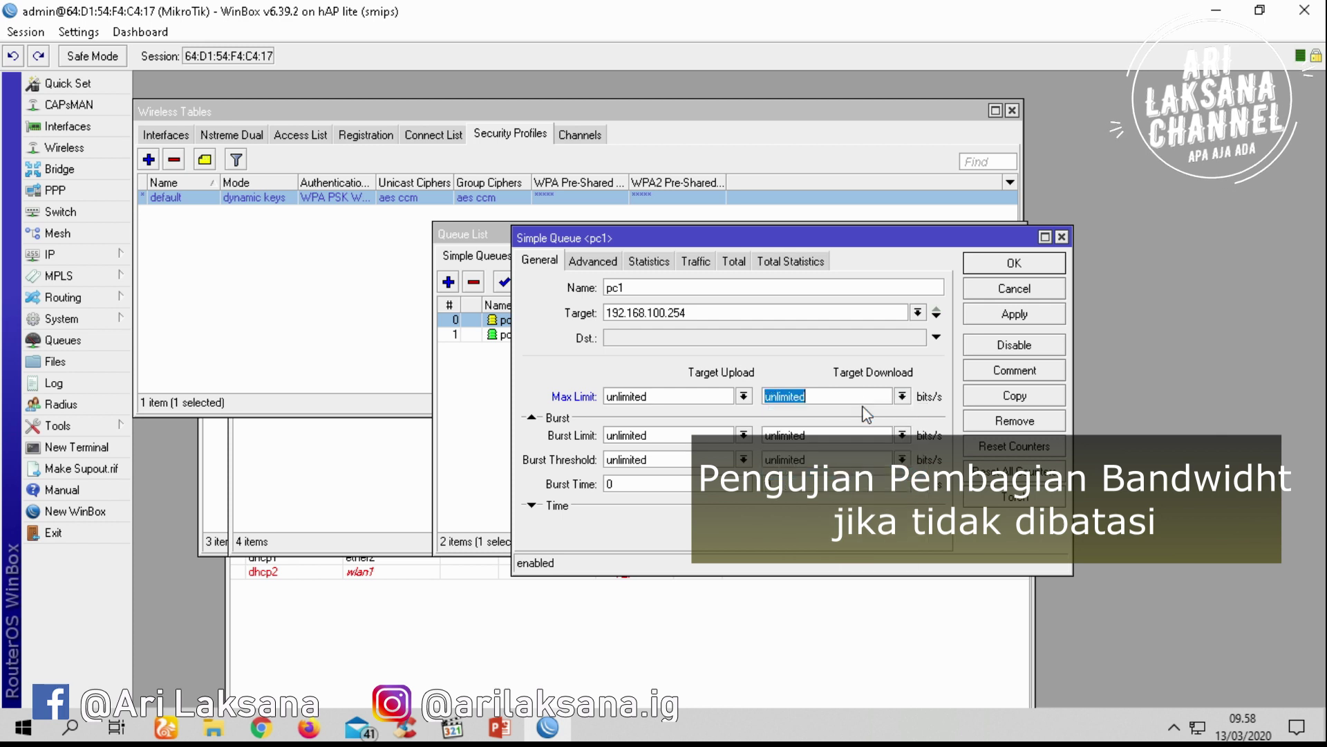
pyautogui.click(1013, 317)
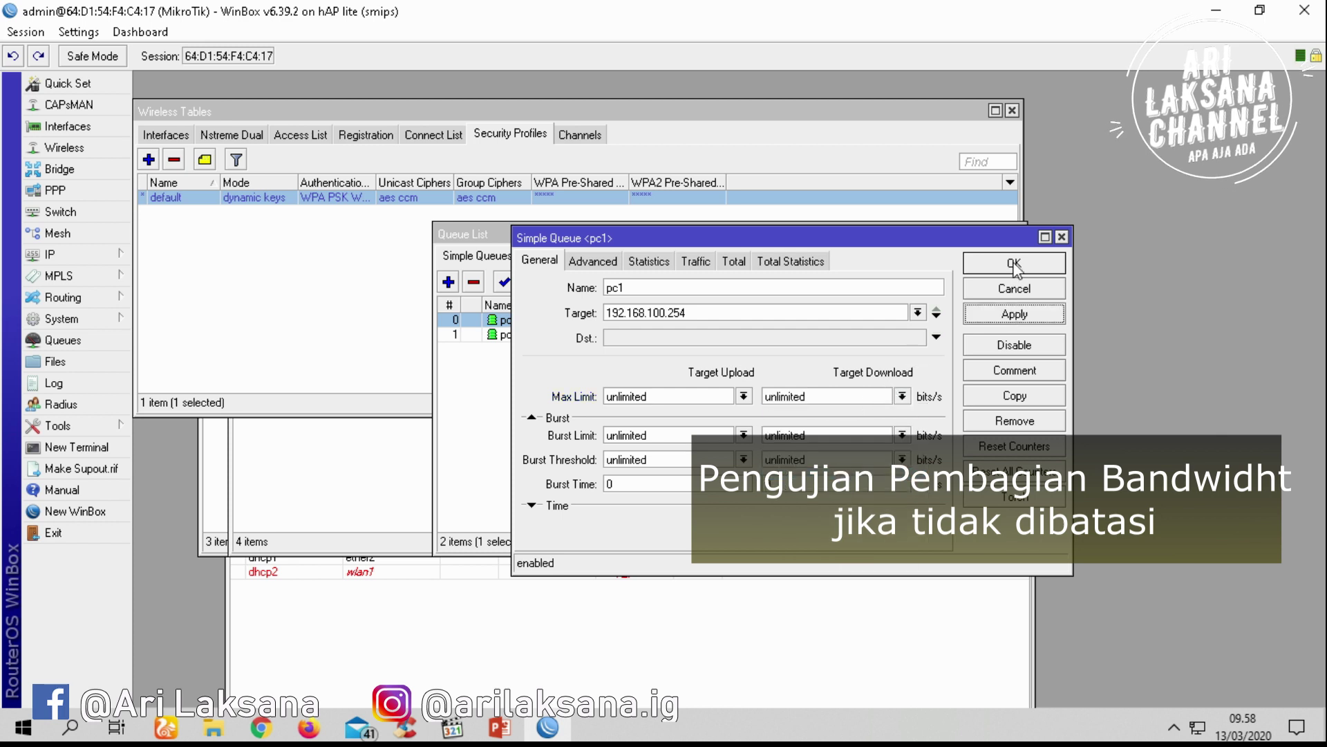
pyautogui.click(1014, 263)
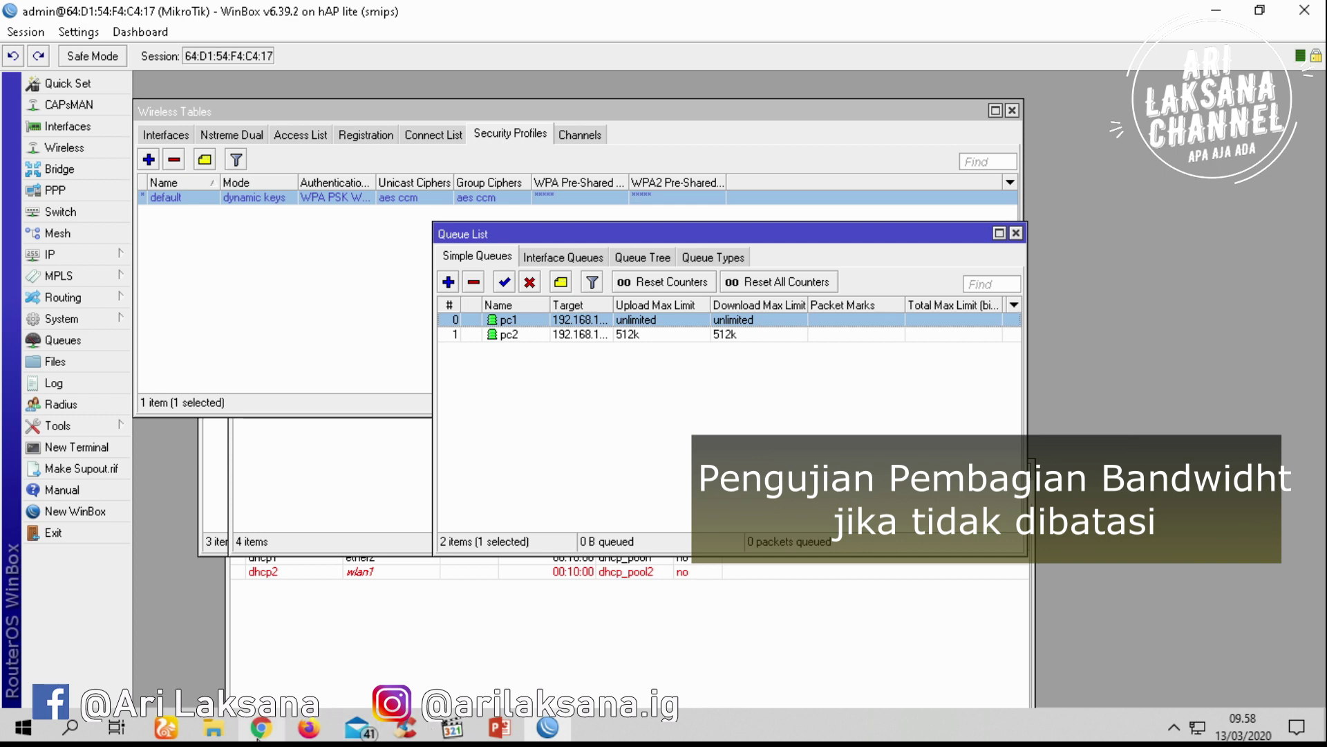
pyautogui.click(259, 731)
# Rerun the speed test and highlight the 54.03 Mbps download and 72.85 Mbps upload results
pyautogui.click(303, 414)
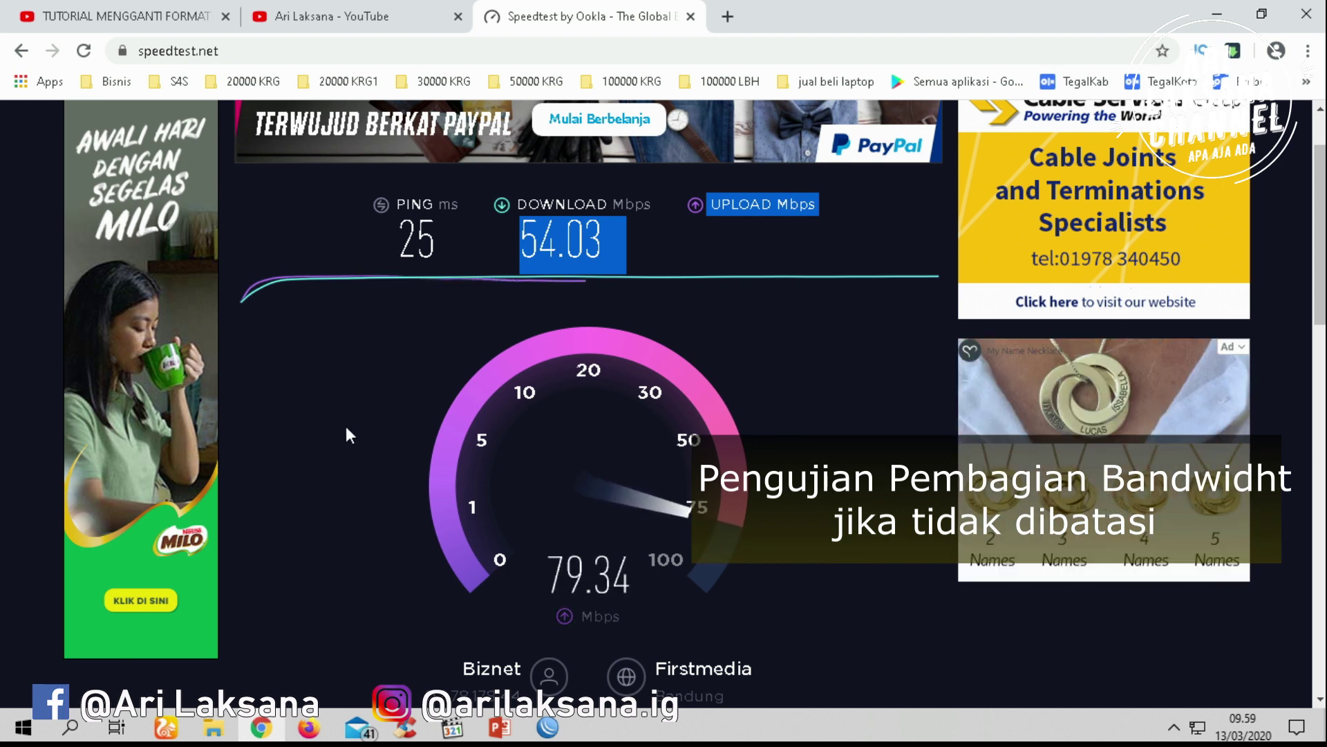
pyautogui.click(616, 243)
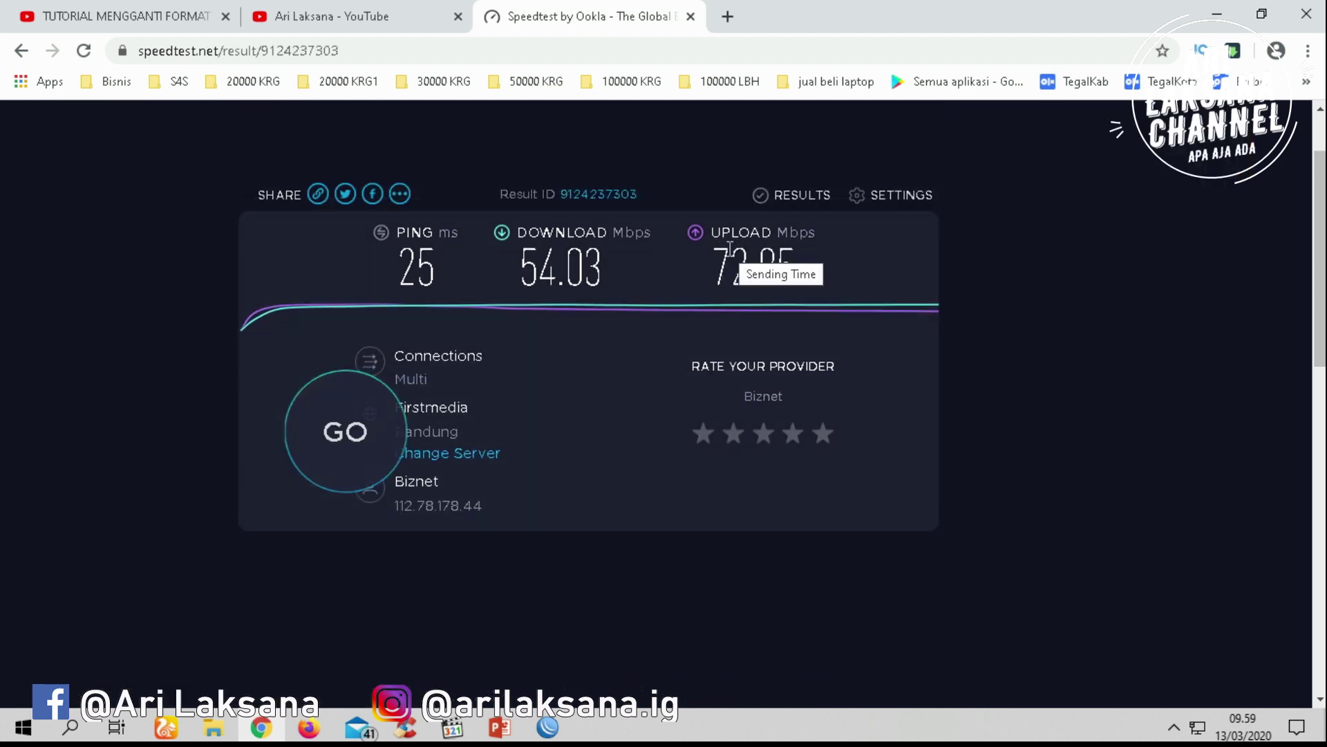
pyautogui.doubleClick(730, 256)
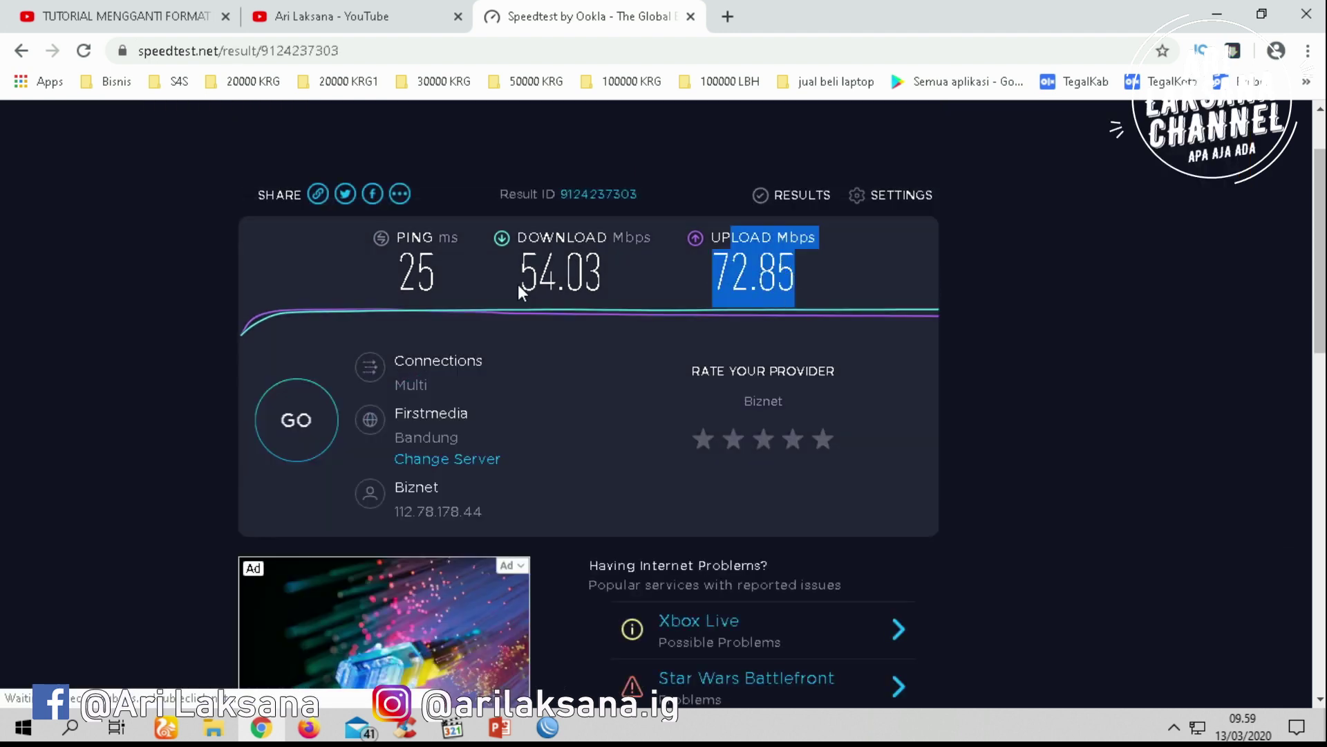
pyautogui.moveTo(517, 284); pyautogui.dragTo(618, 284)
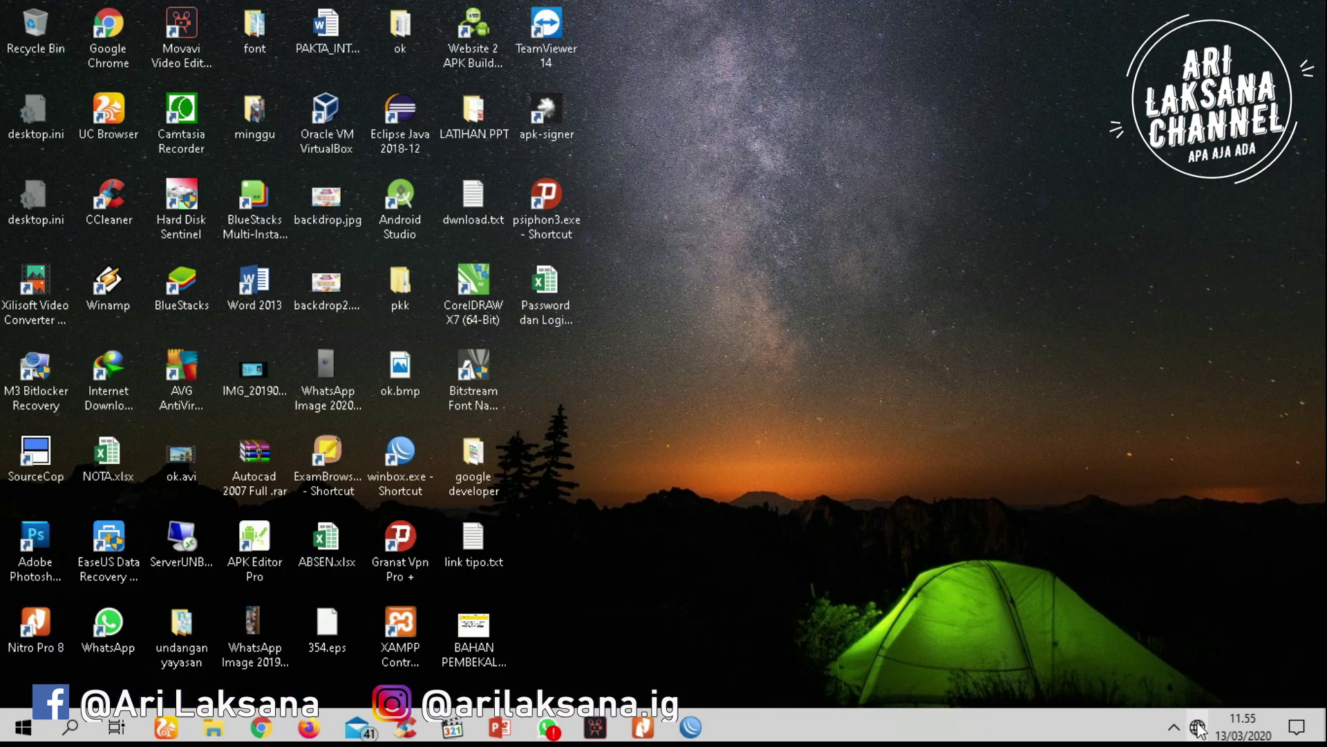
pyautogui.click(1198, 727)
# Connect to the secured smkalirsyadtegal Wi-Fi network using its security key
pyautogui.click(1146, 177)
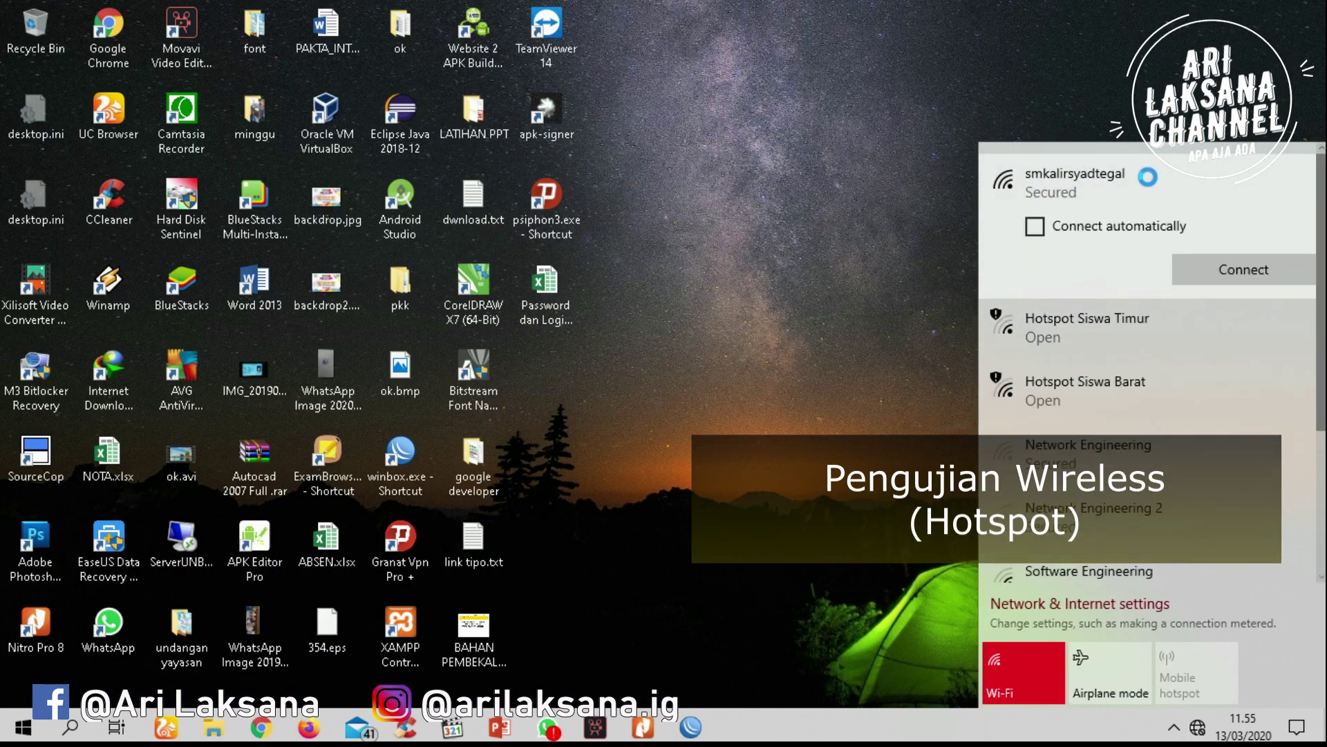
pyautogui.click(1198, 255)
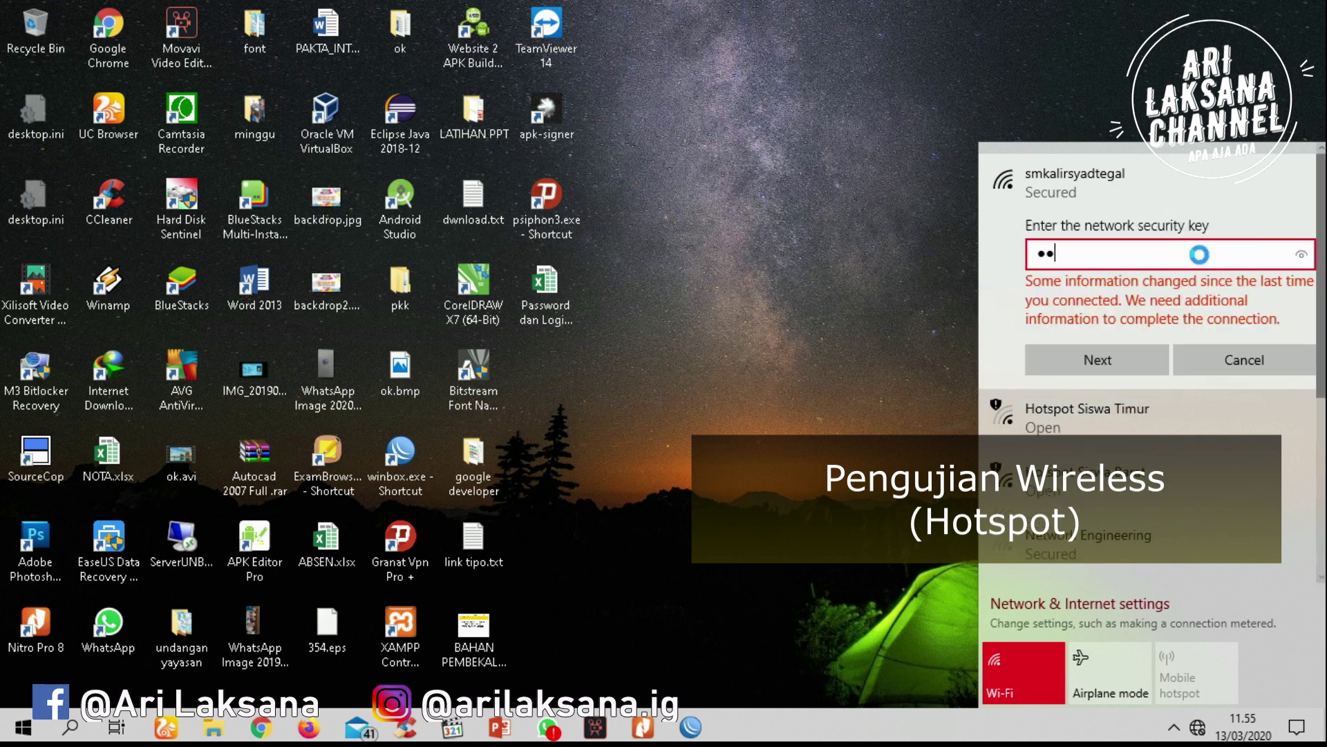
pyautogui.write('•')
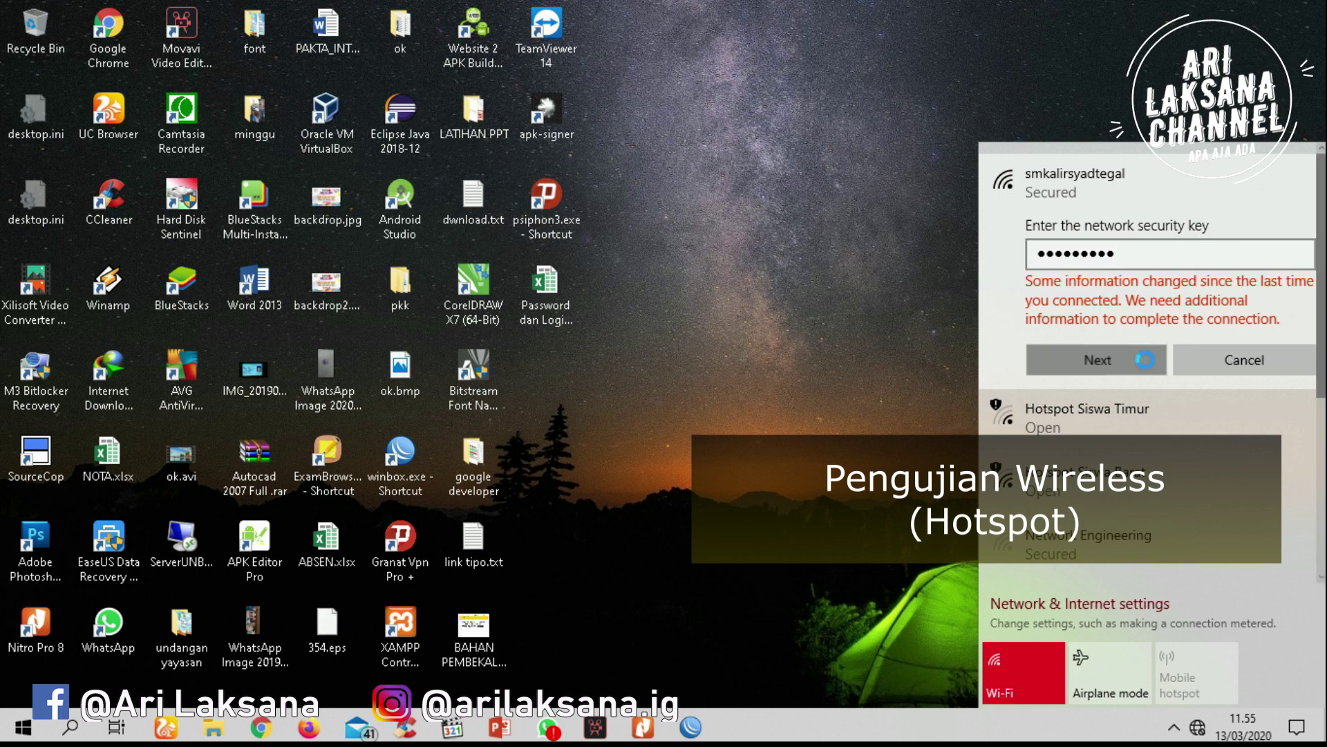
pyautogui.click(1144, 359)
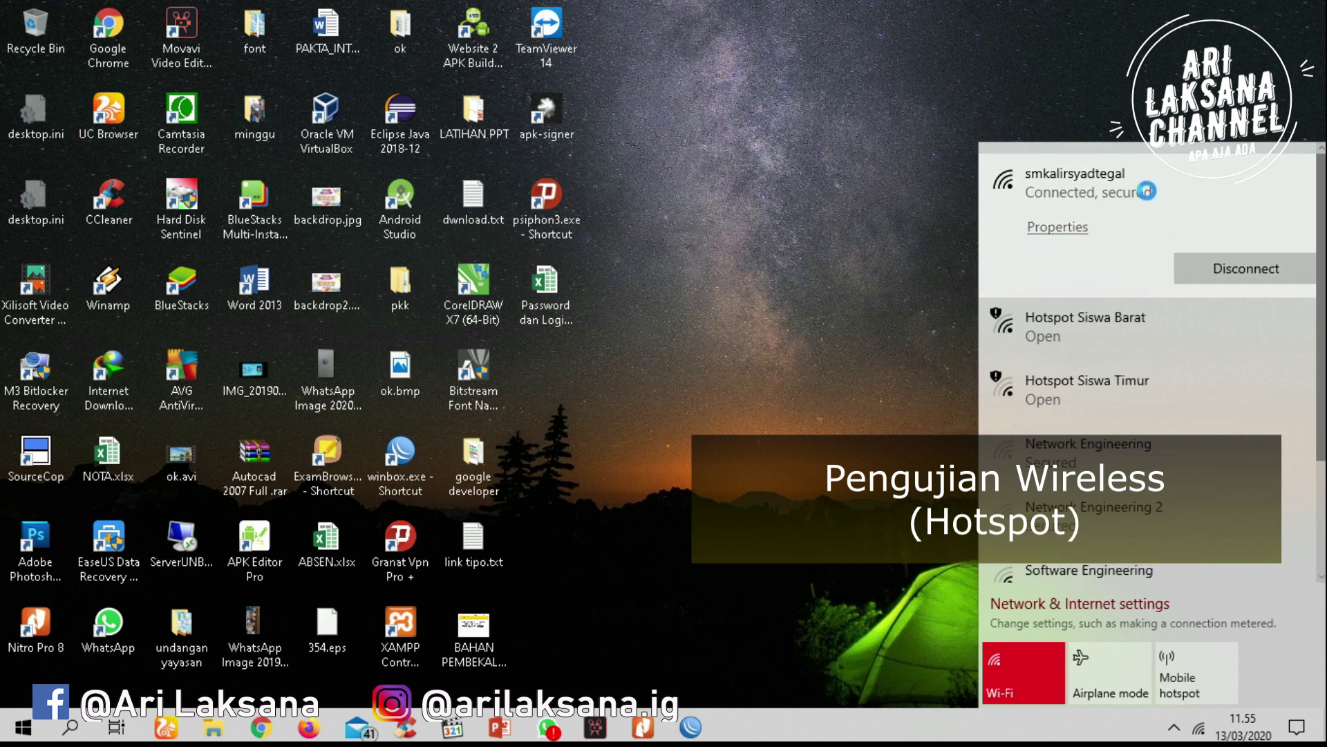
pyautogui.click(803, 326)
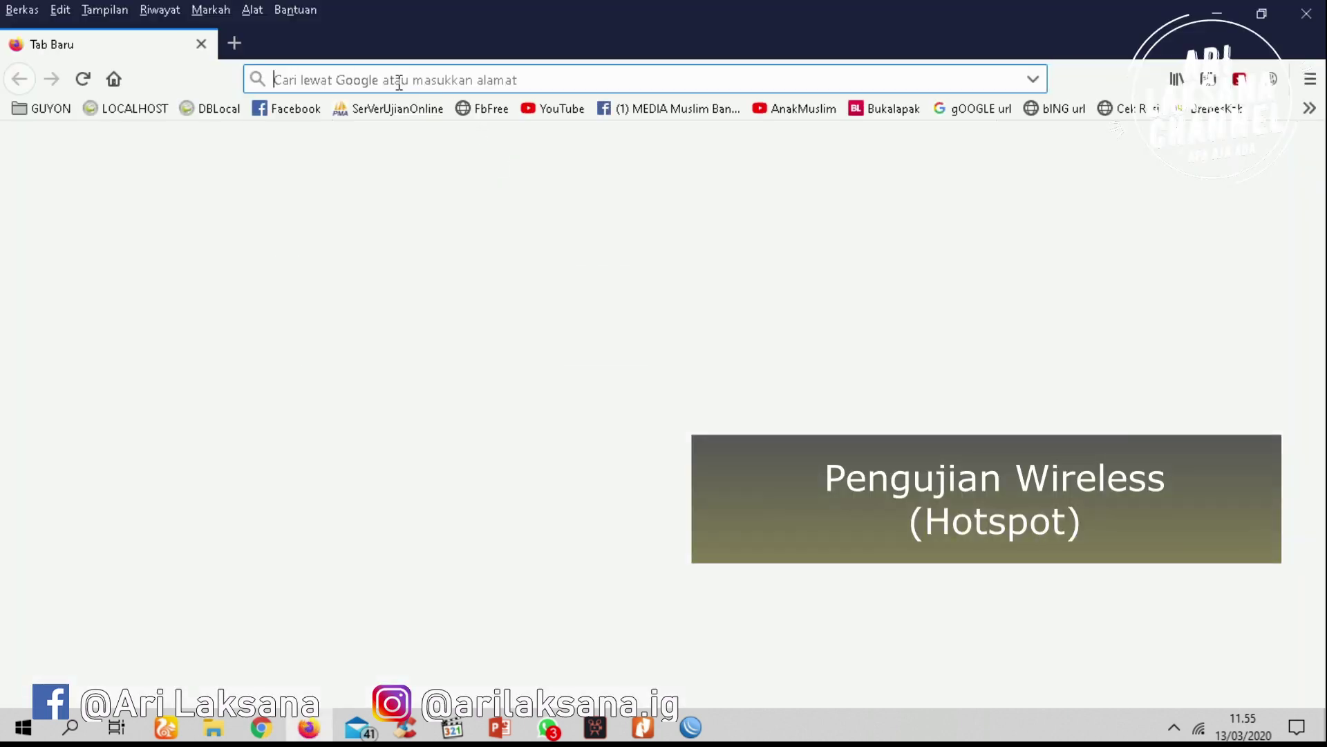
# Browse to google.com, then load the Bukalapak site from its bookmark
pyautogui.write('google.com/')
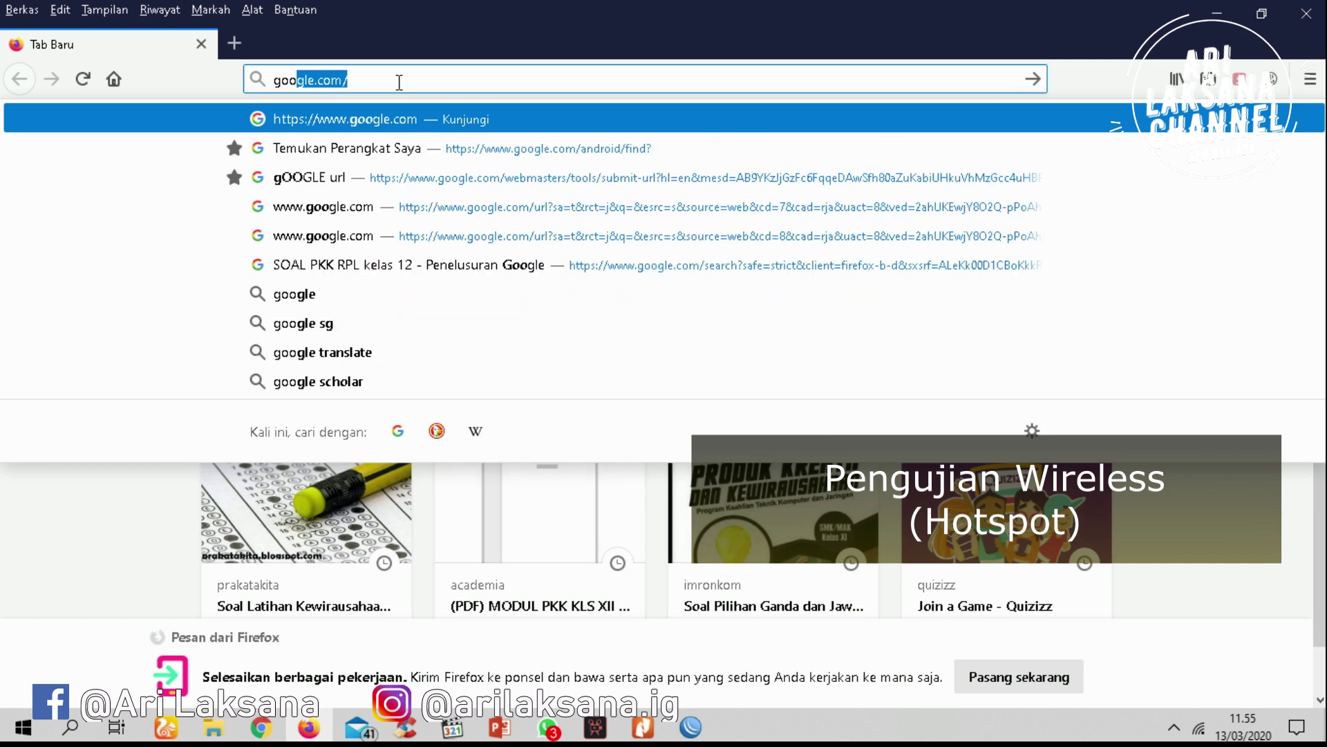
pyautogui.press('Return')
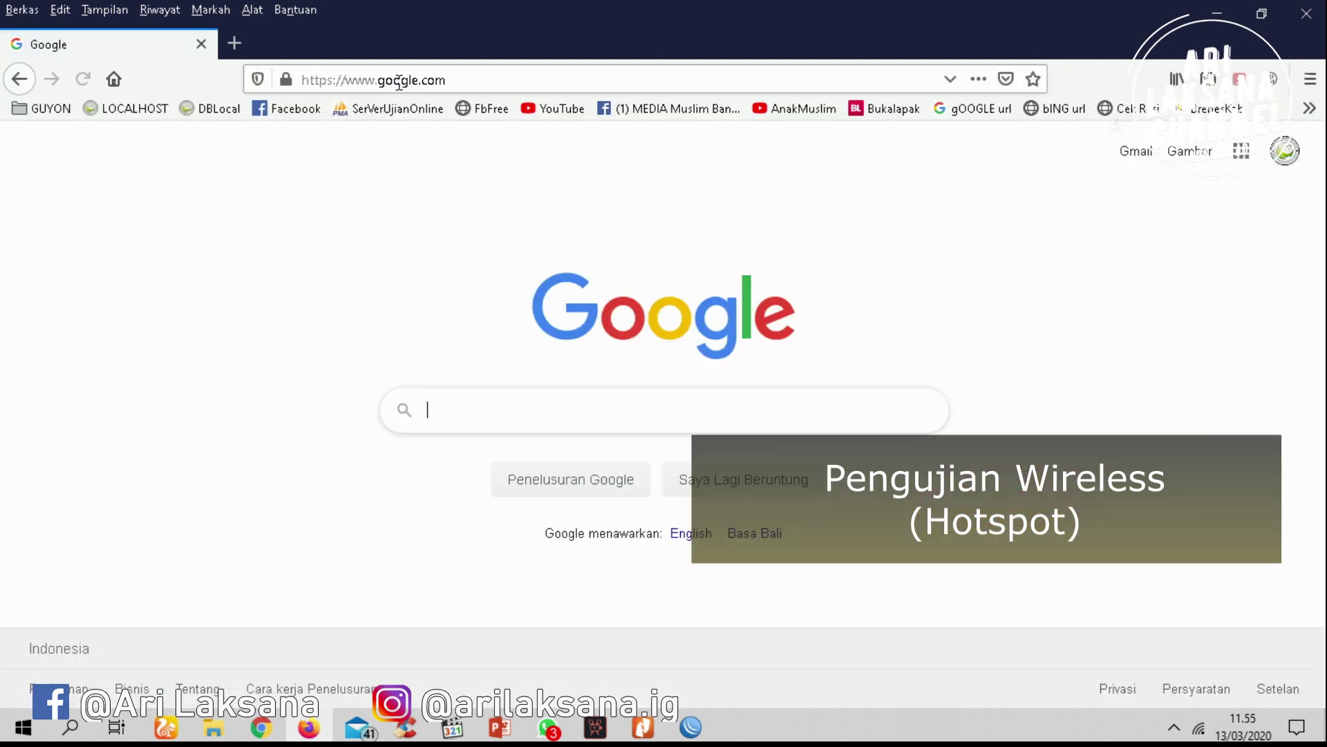
pyautogui.click(399, 82)
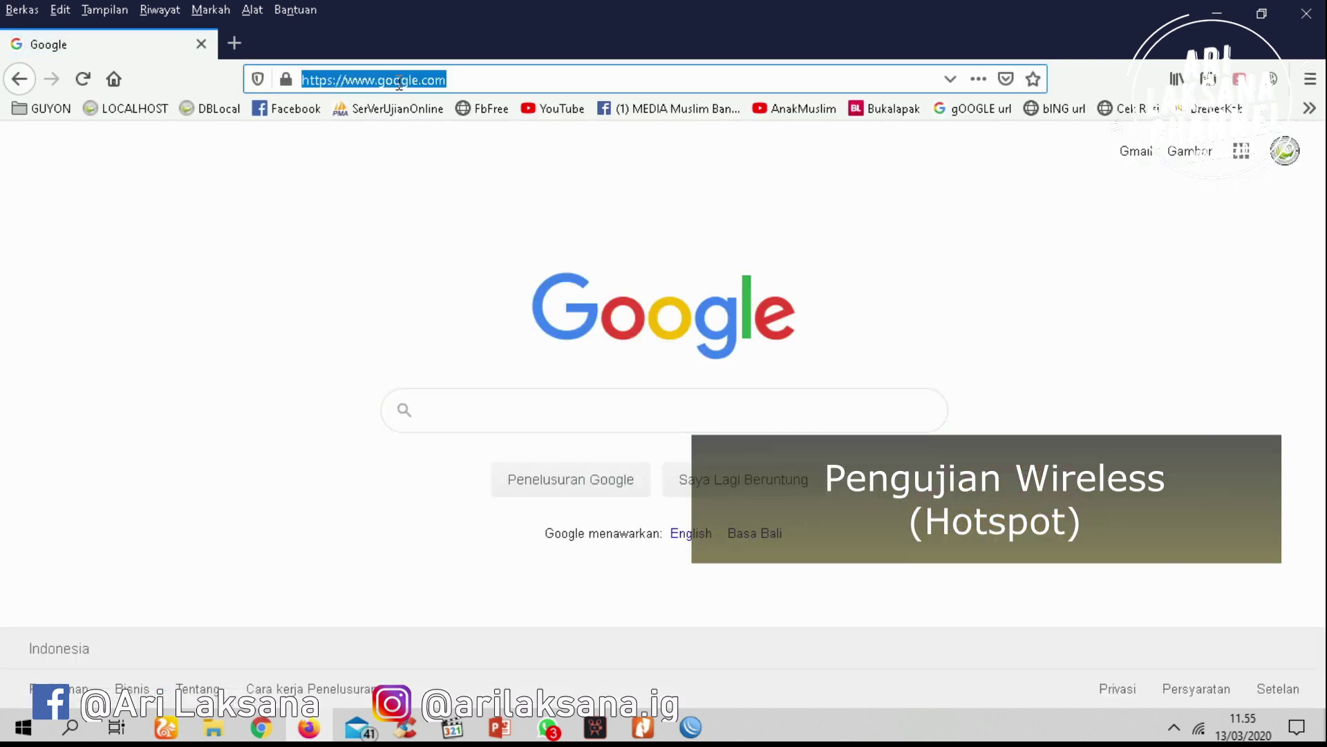
pyautogui.click(868, 113)
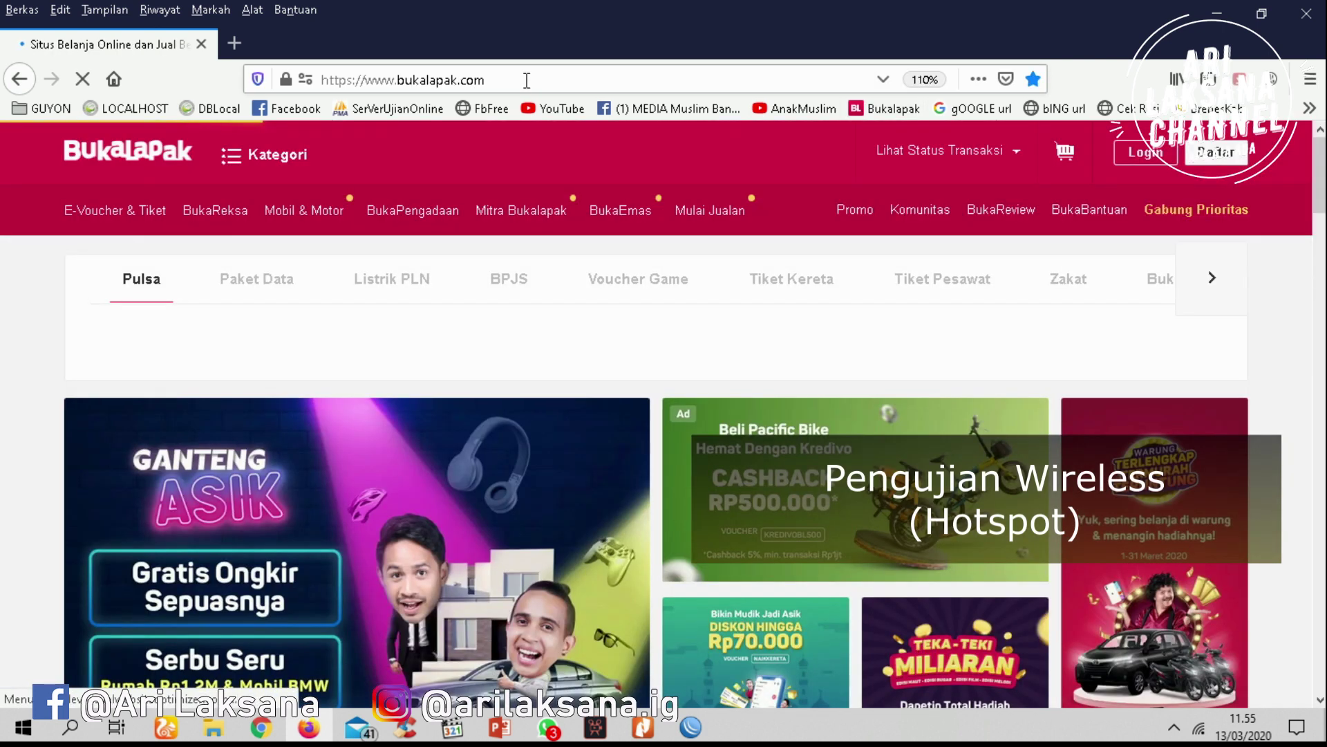
pyautogui.click(527, 80)
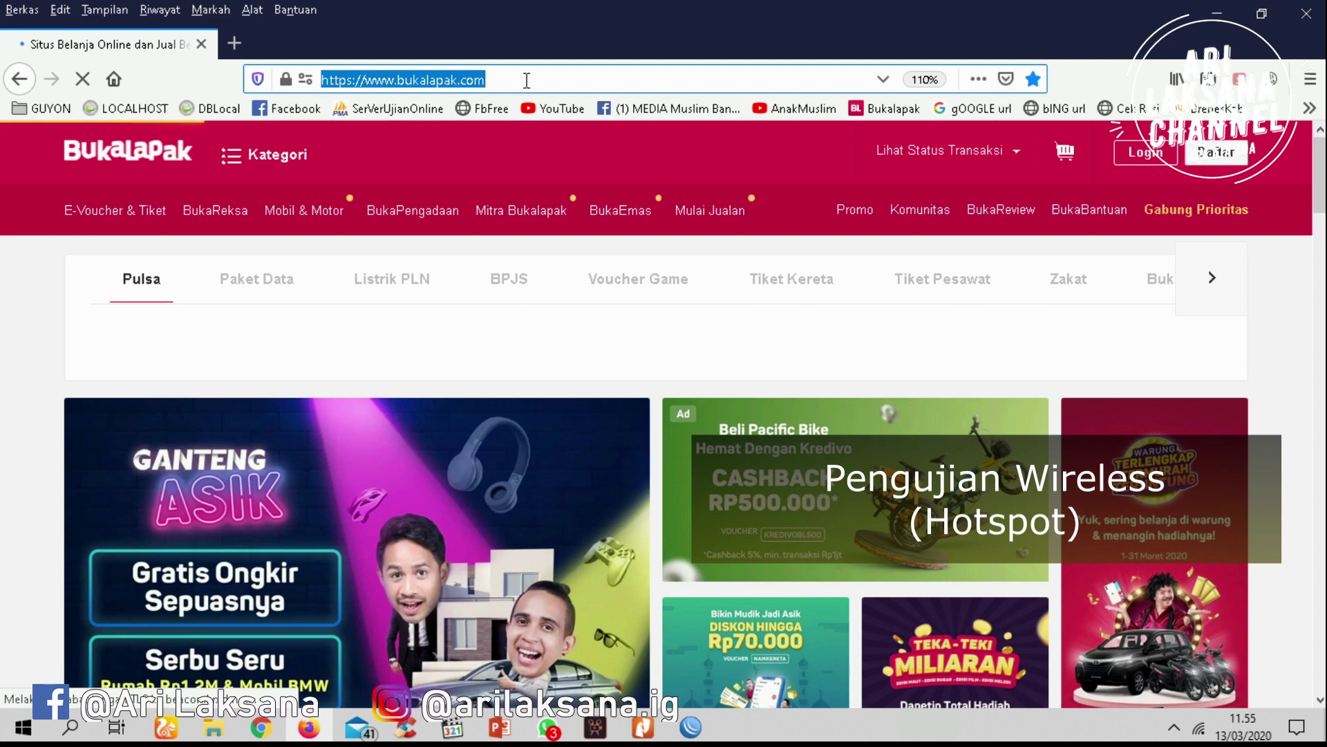
pyautogui.write('www.li')
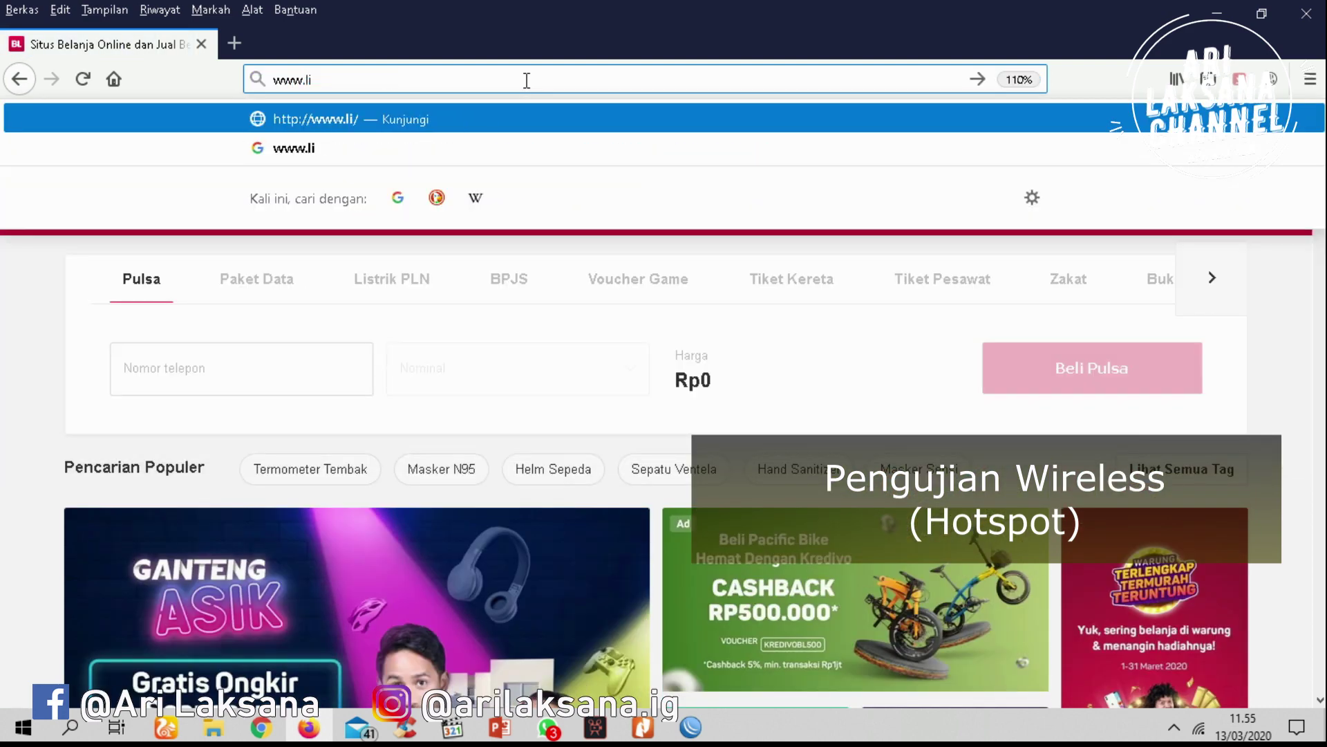
pyautogui.write('nux.or.id')
pyautogui.press('Return')
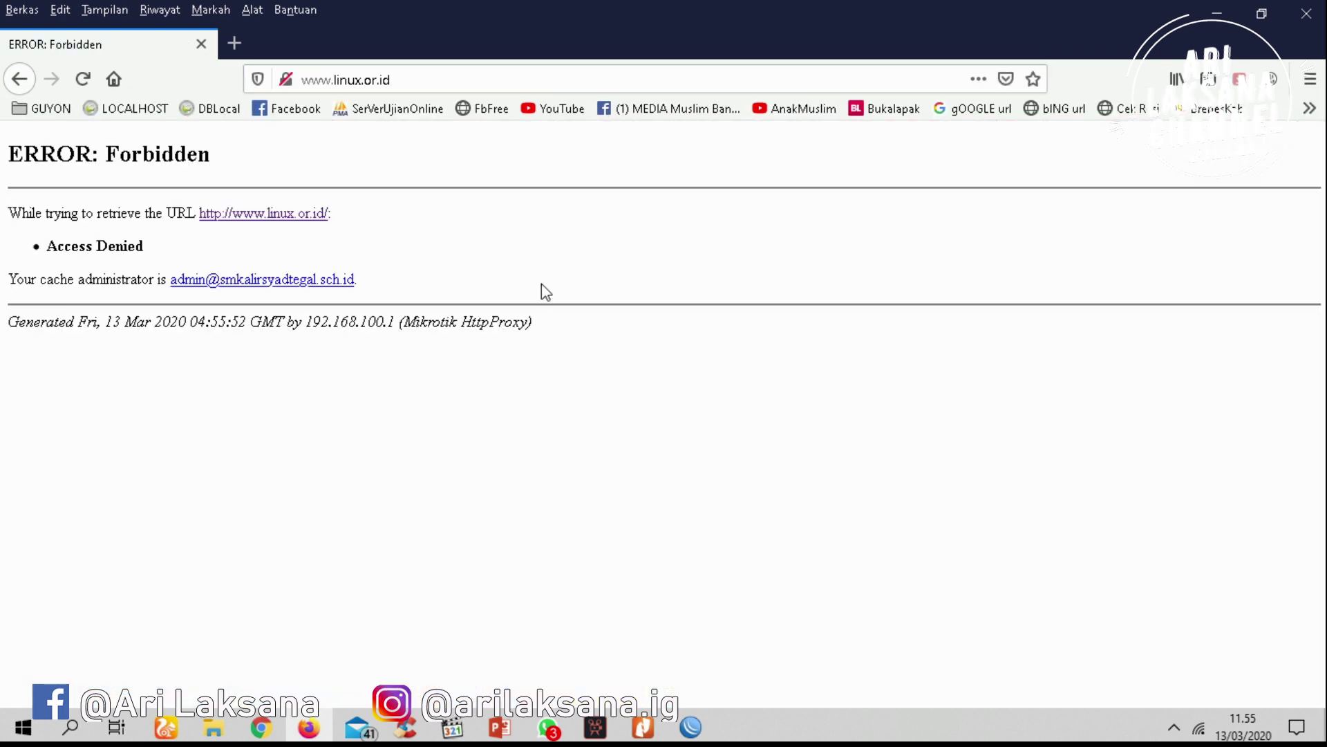
pyautogui.moveTo(546, 296); pyautogui.dragTo(199, 197)
pyautogui.click(469, 247)
# Check the Wi-Fi connection status in the taskbar network list
pyautogui.click(1198, 728)
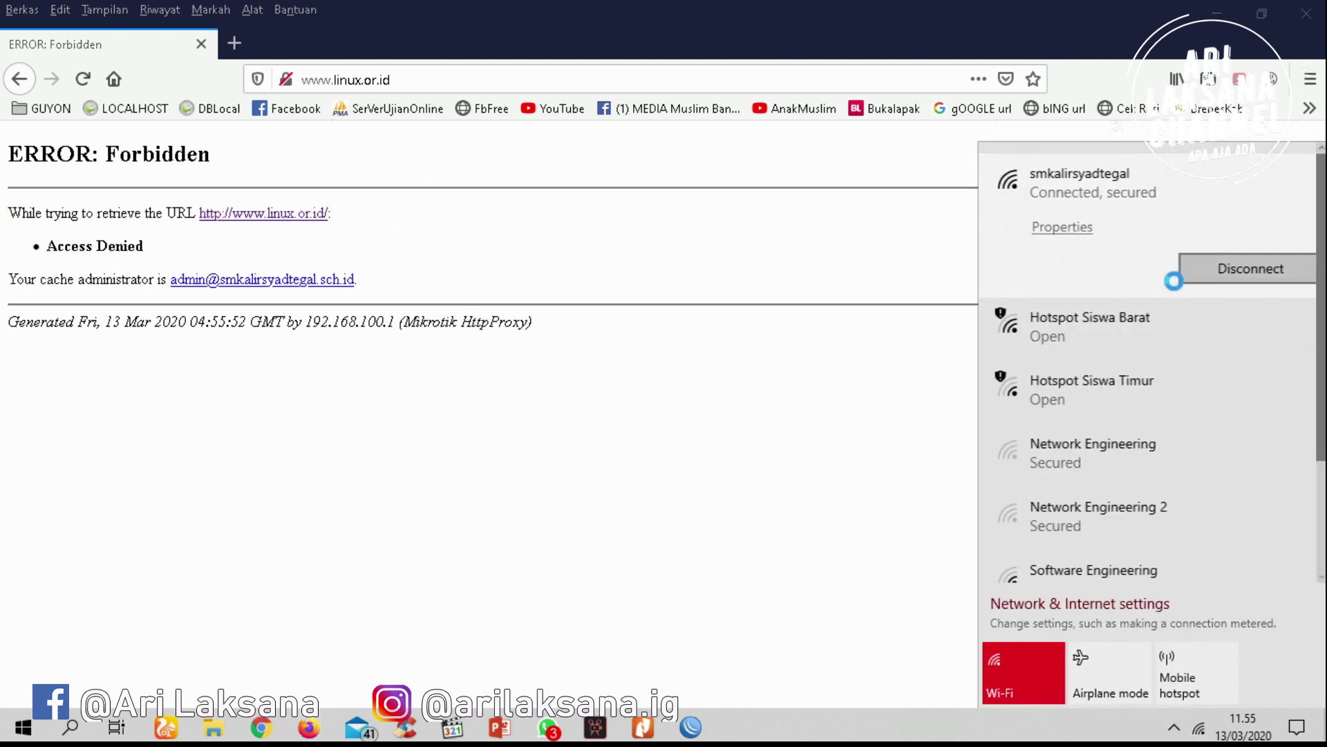
pyautogui.click(883, 409)
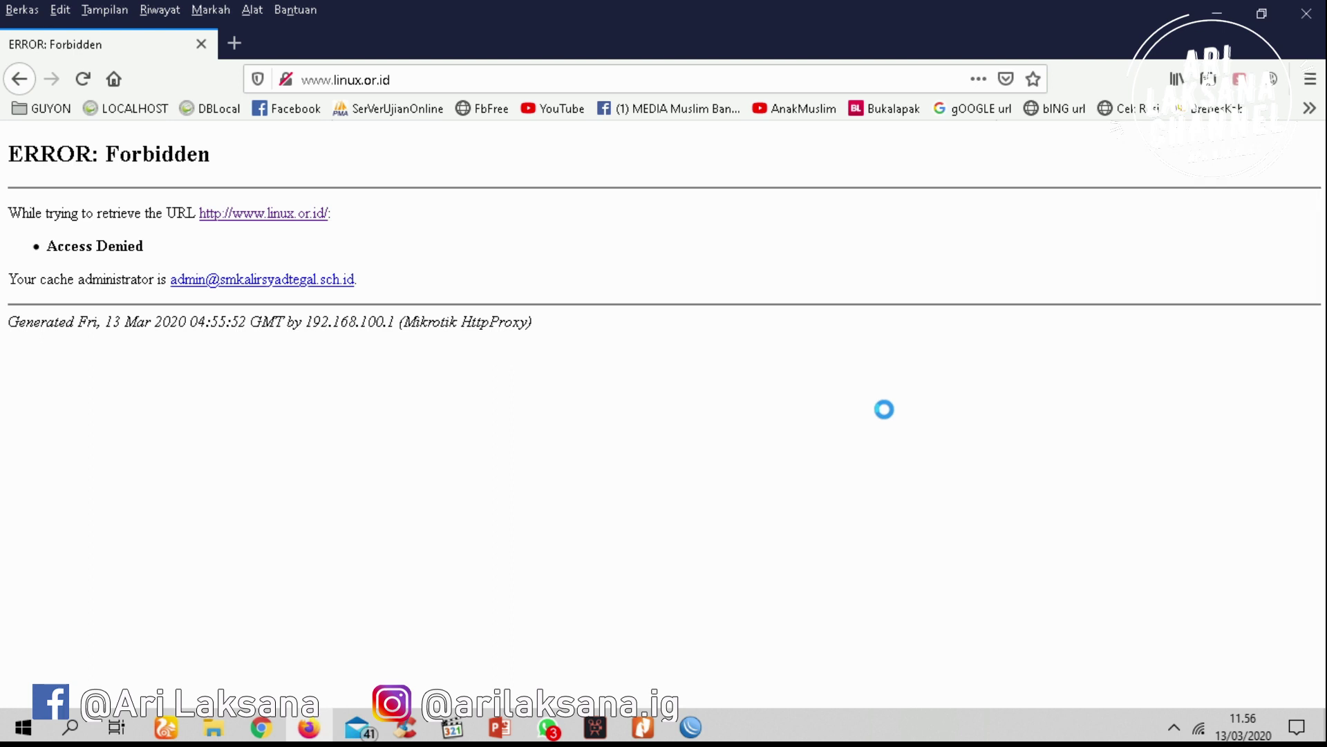
pyautogui.click(1174, 726)
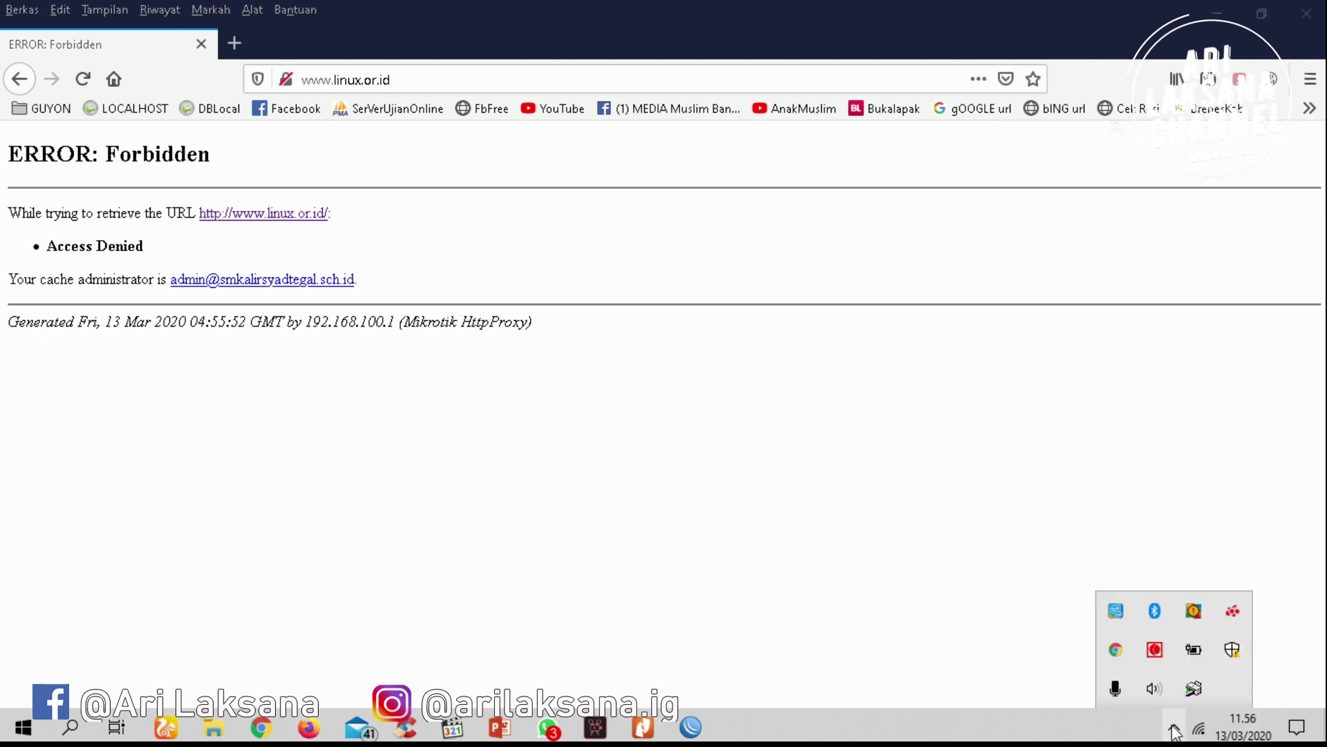
pyautogui.click(1160, 654)
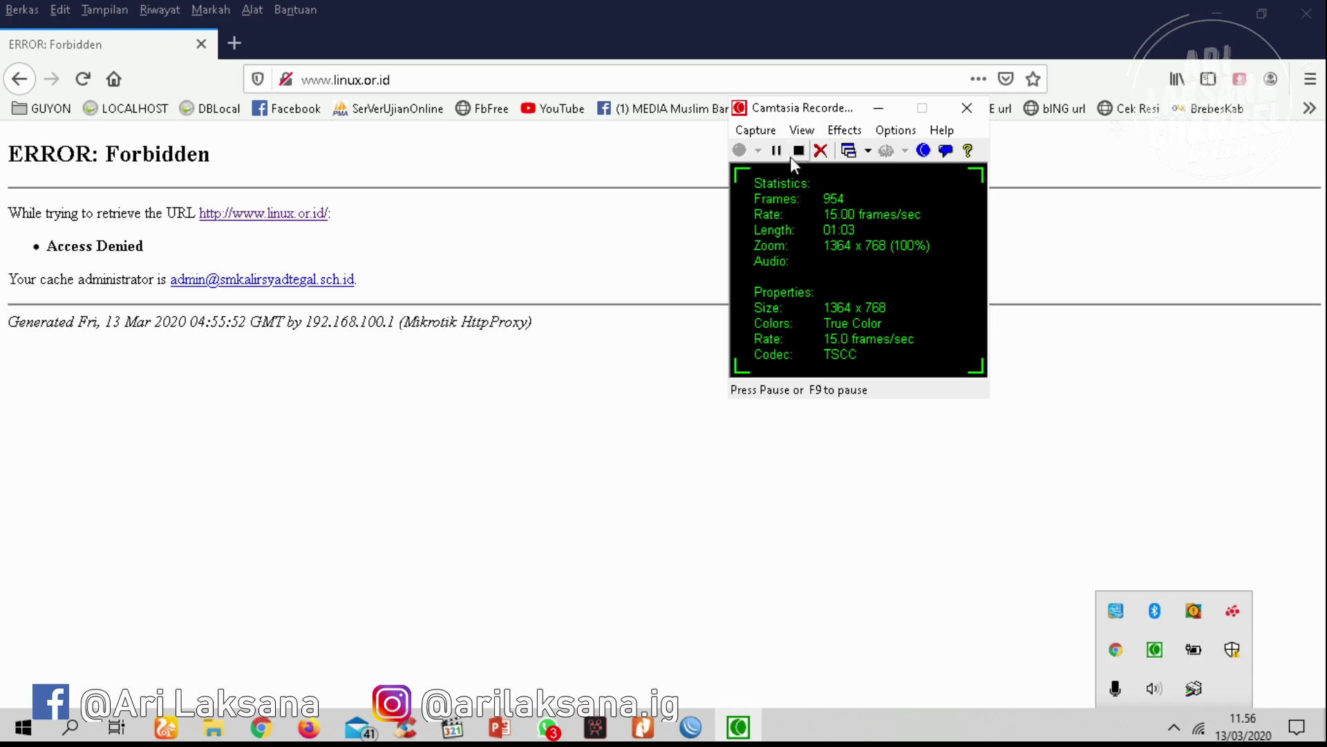